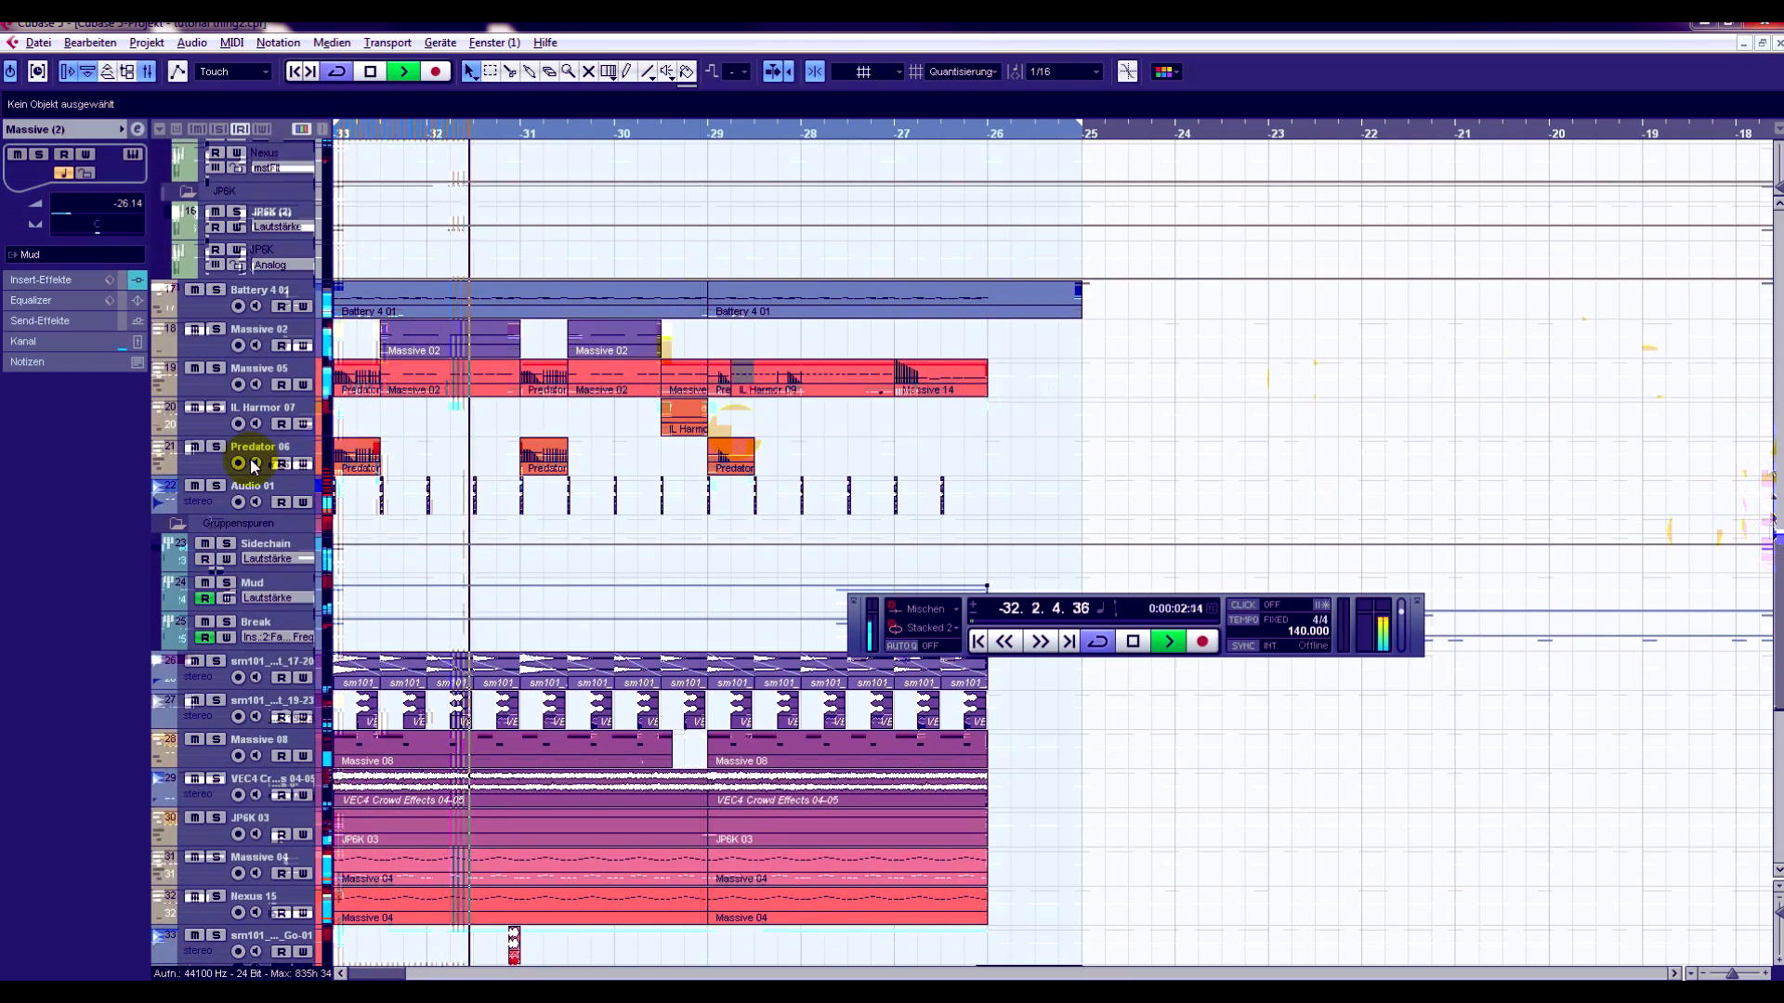
- Look through the arrangement's tracks during playback, moving the transport panel off the later clips, and stop playback
scroll(708, 390, down, 5)
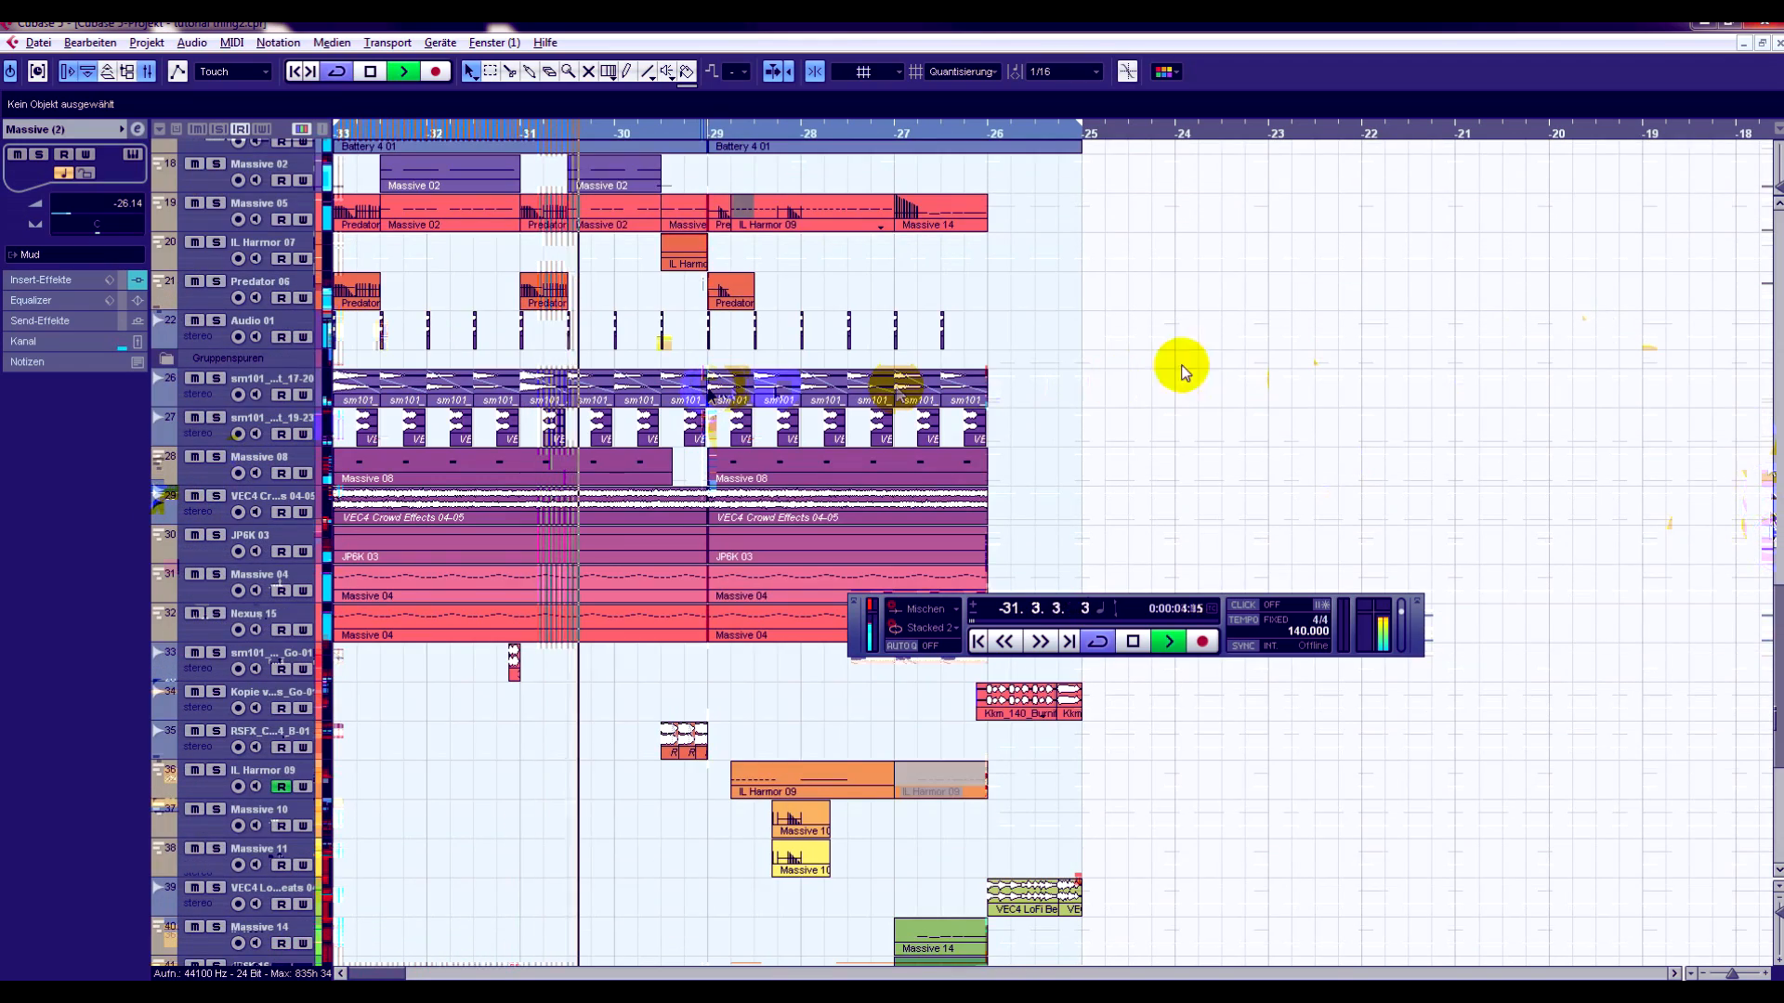
drag(1778, 642, 1780, 631)
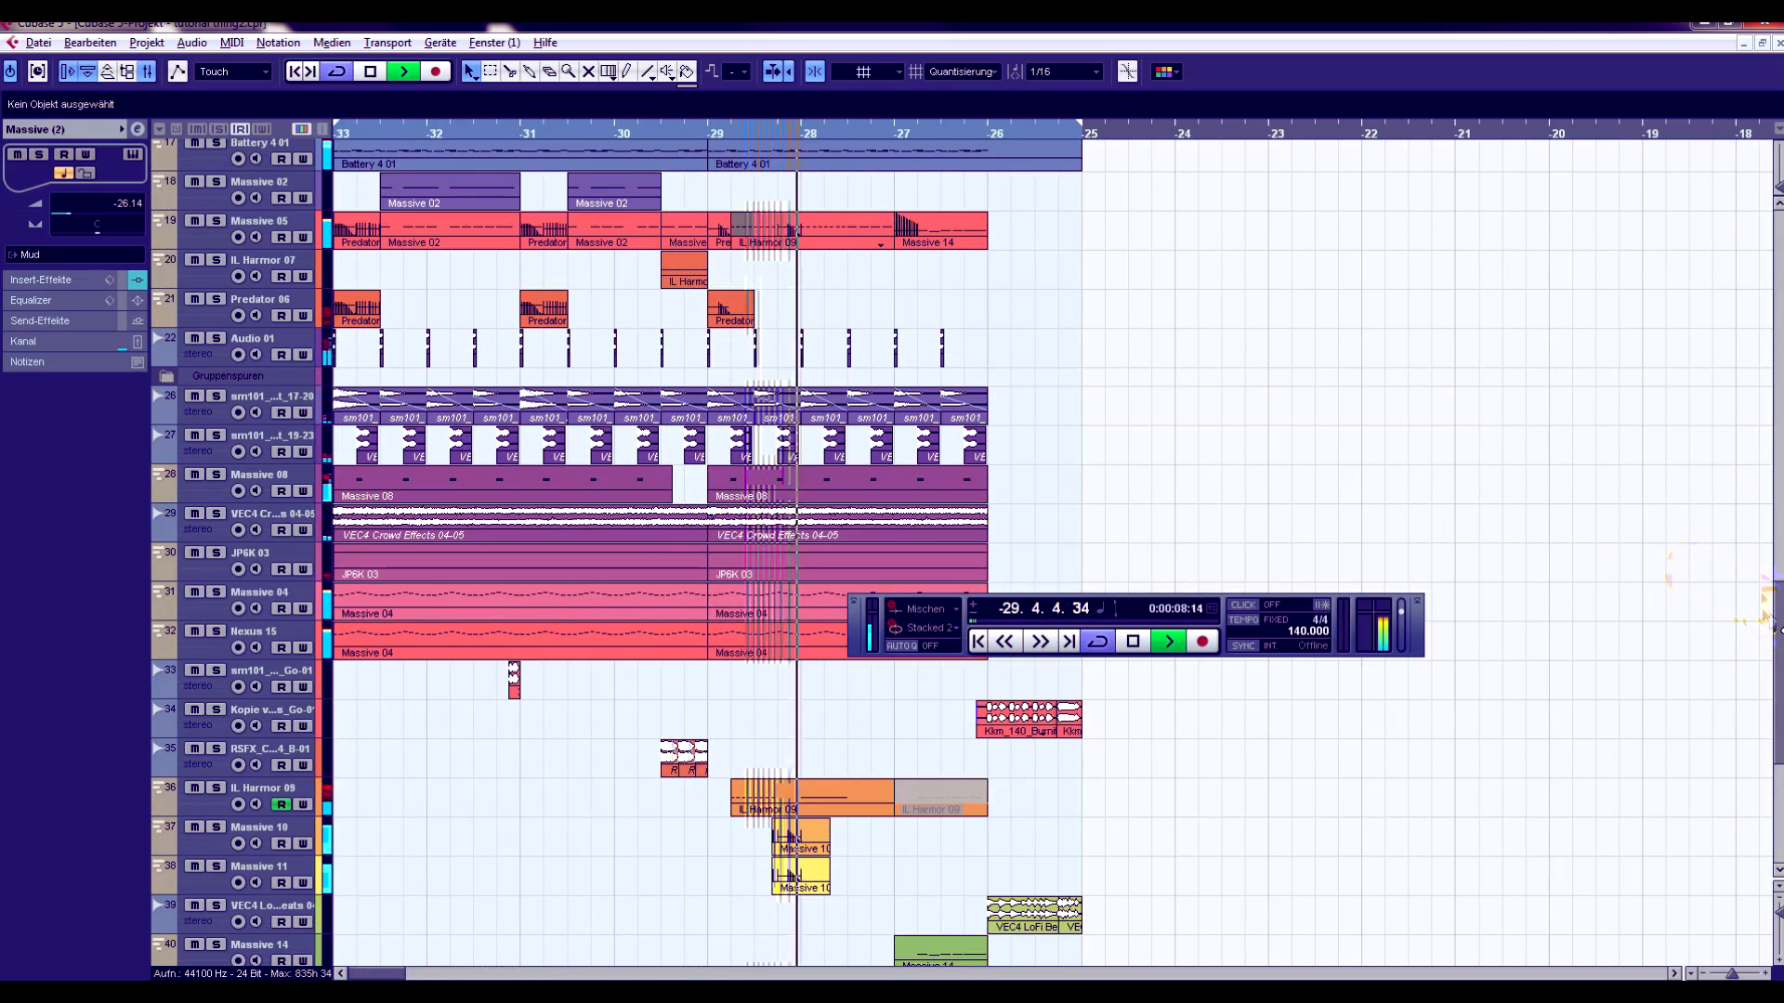
drag(1777, 636, 1777, 728)
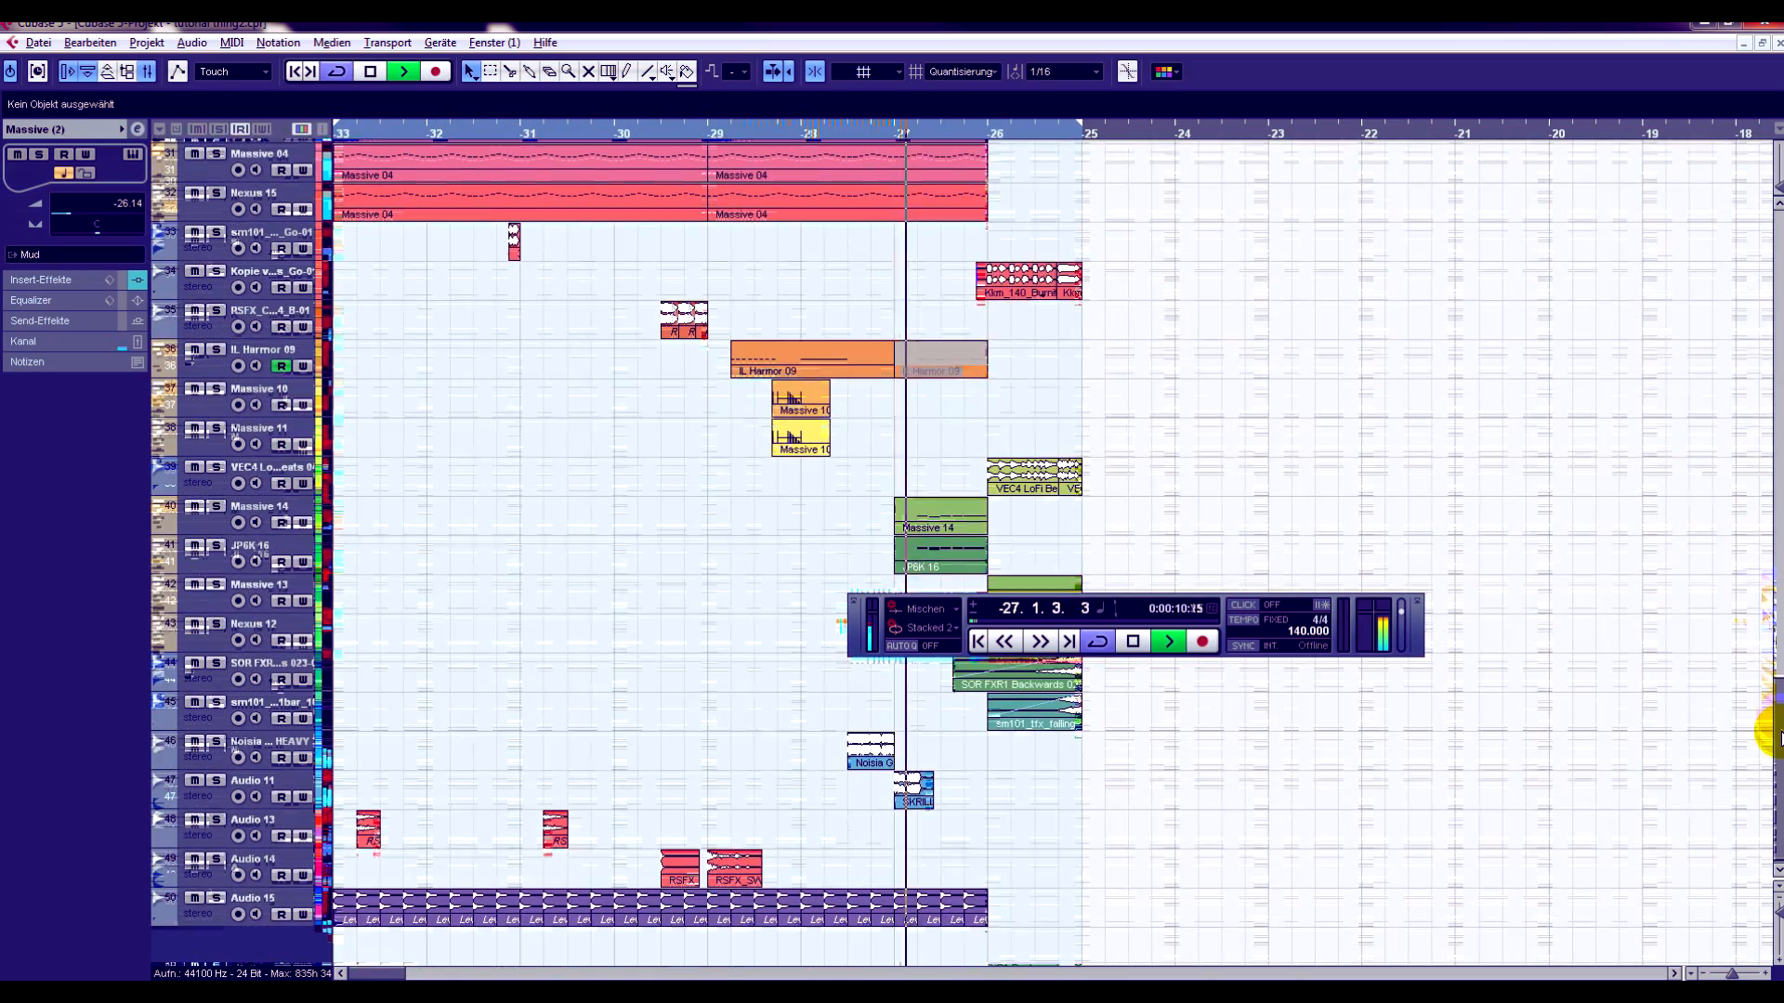
drag(1381, 637, 719, 618)
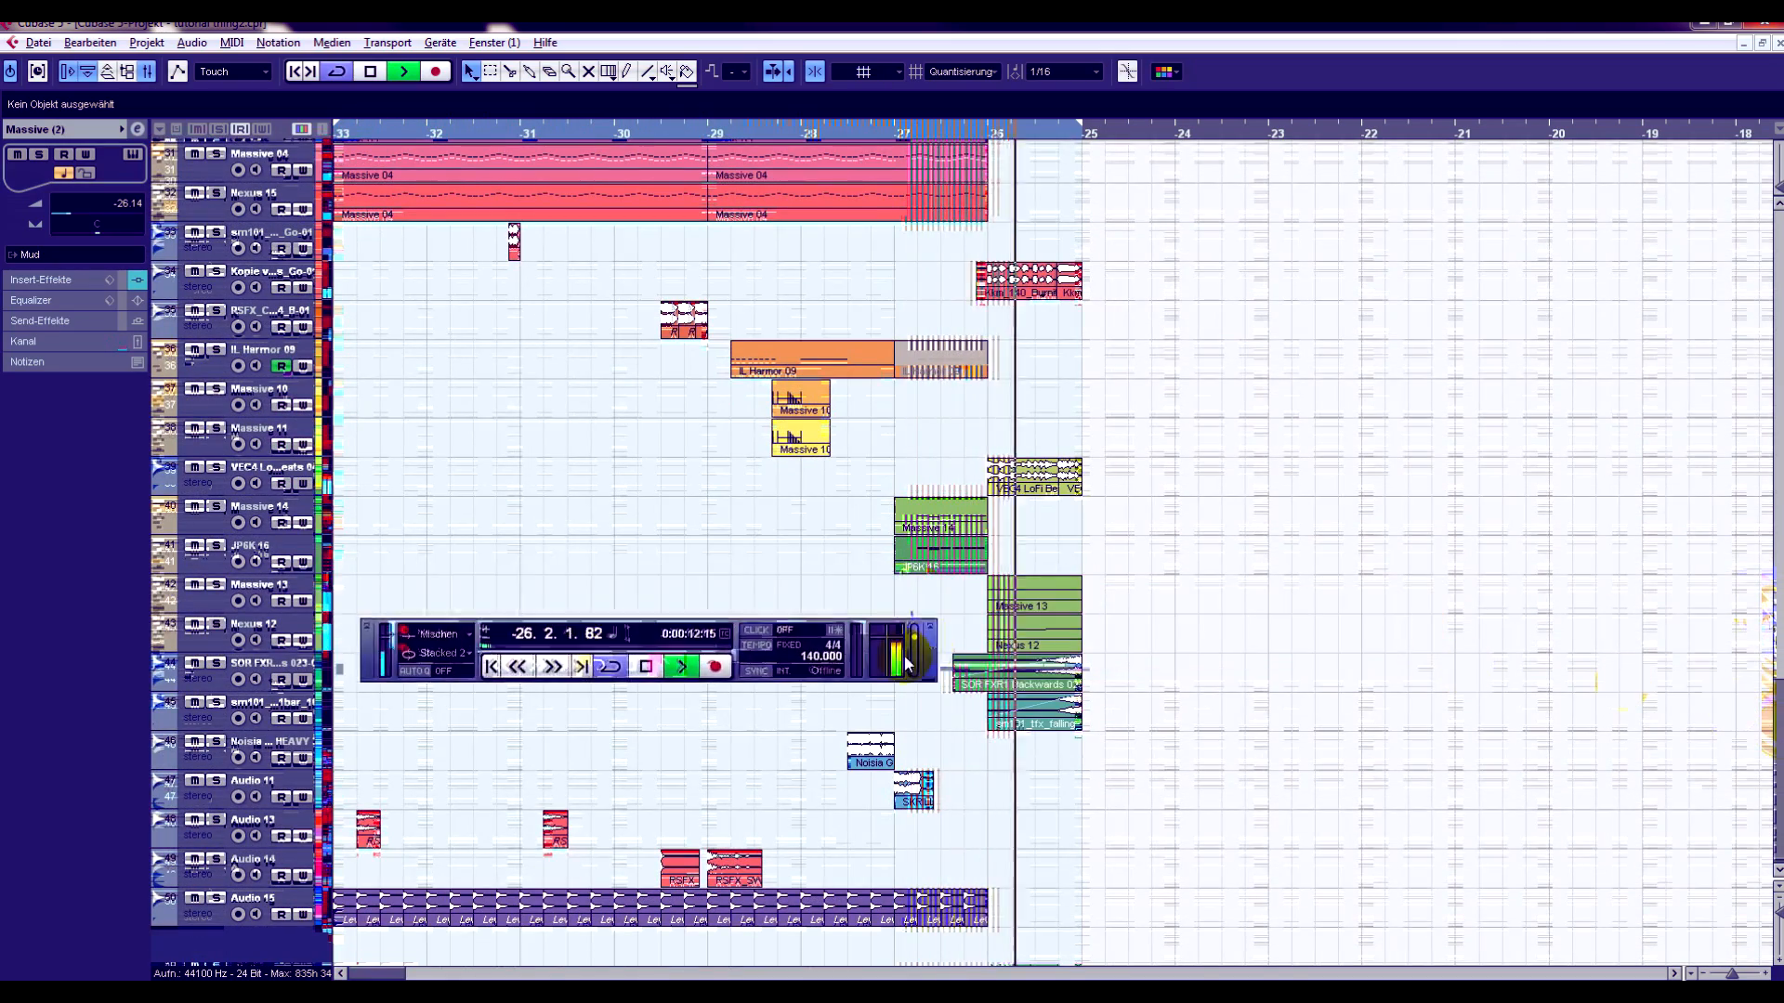
click(647, 666)
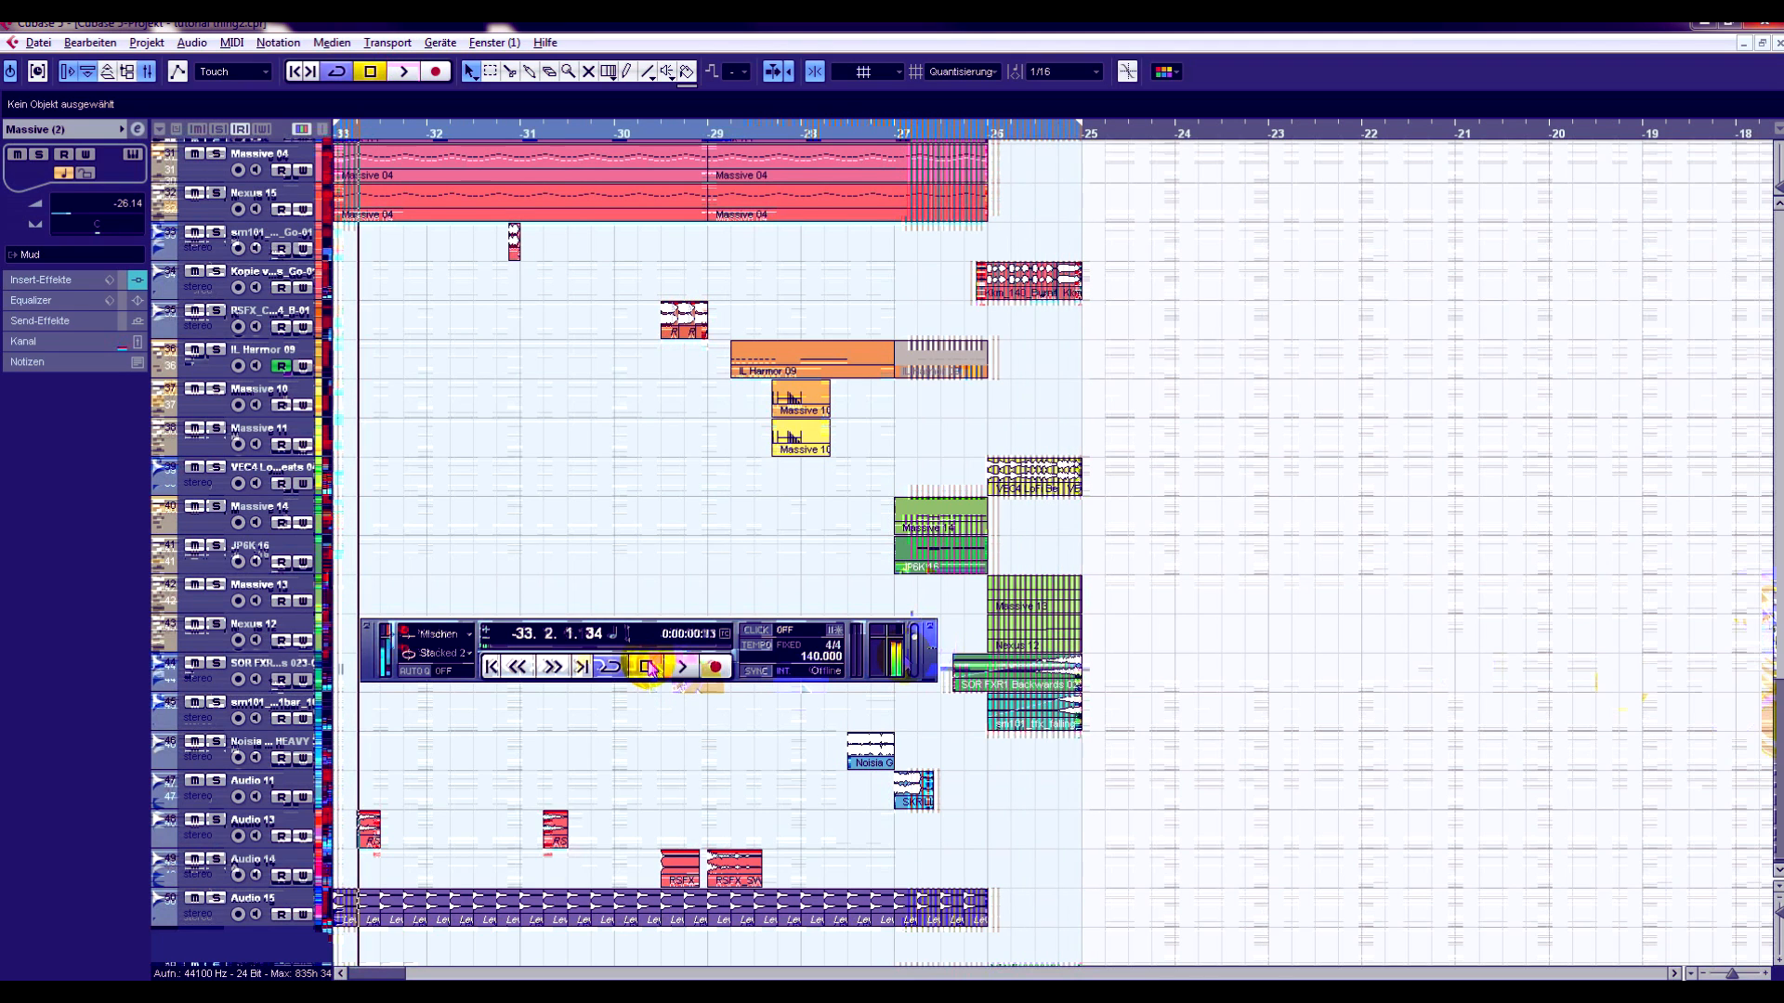
- Return the playhead to bar -33, move the transport panel lower, and solo the Battery 4 01 track
scroll(1258, 429, up, 10)
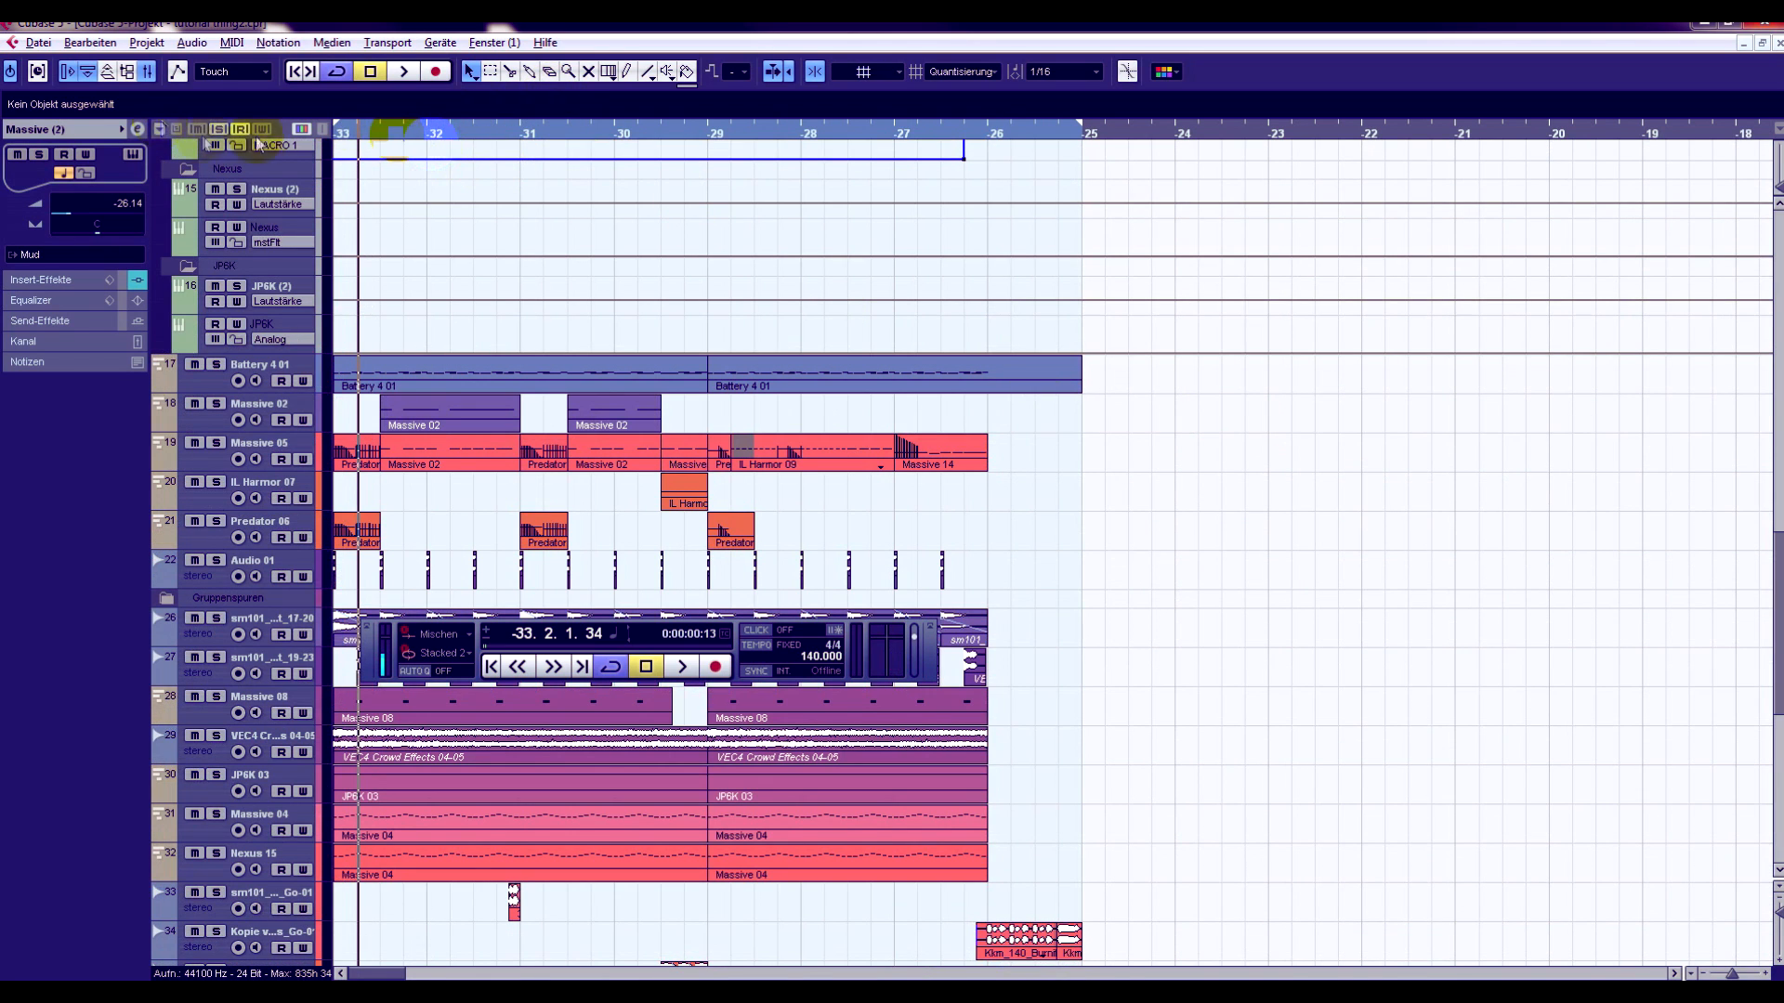
click(337, 133)
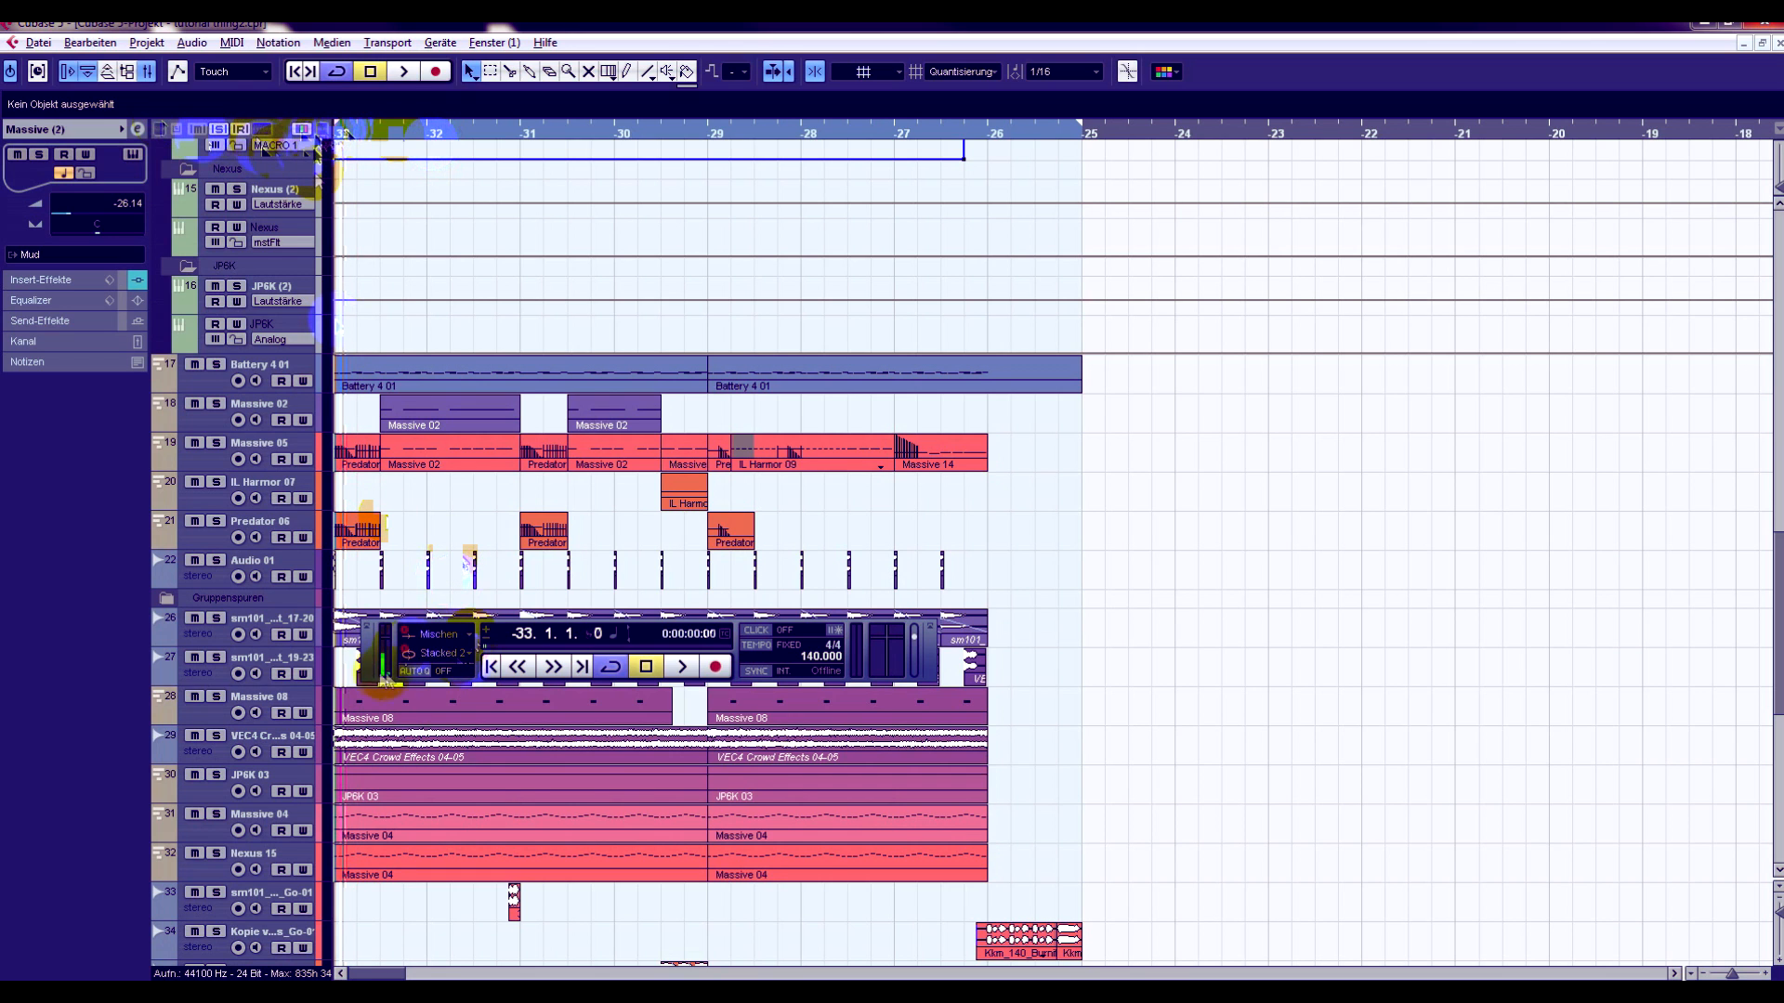
drag(370, 669, 375, 780)
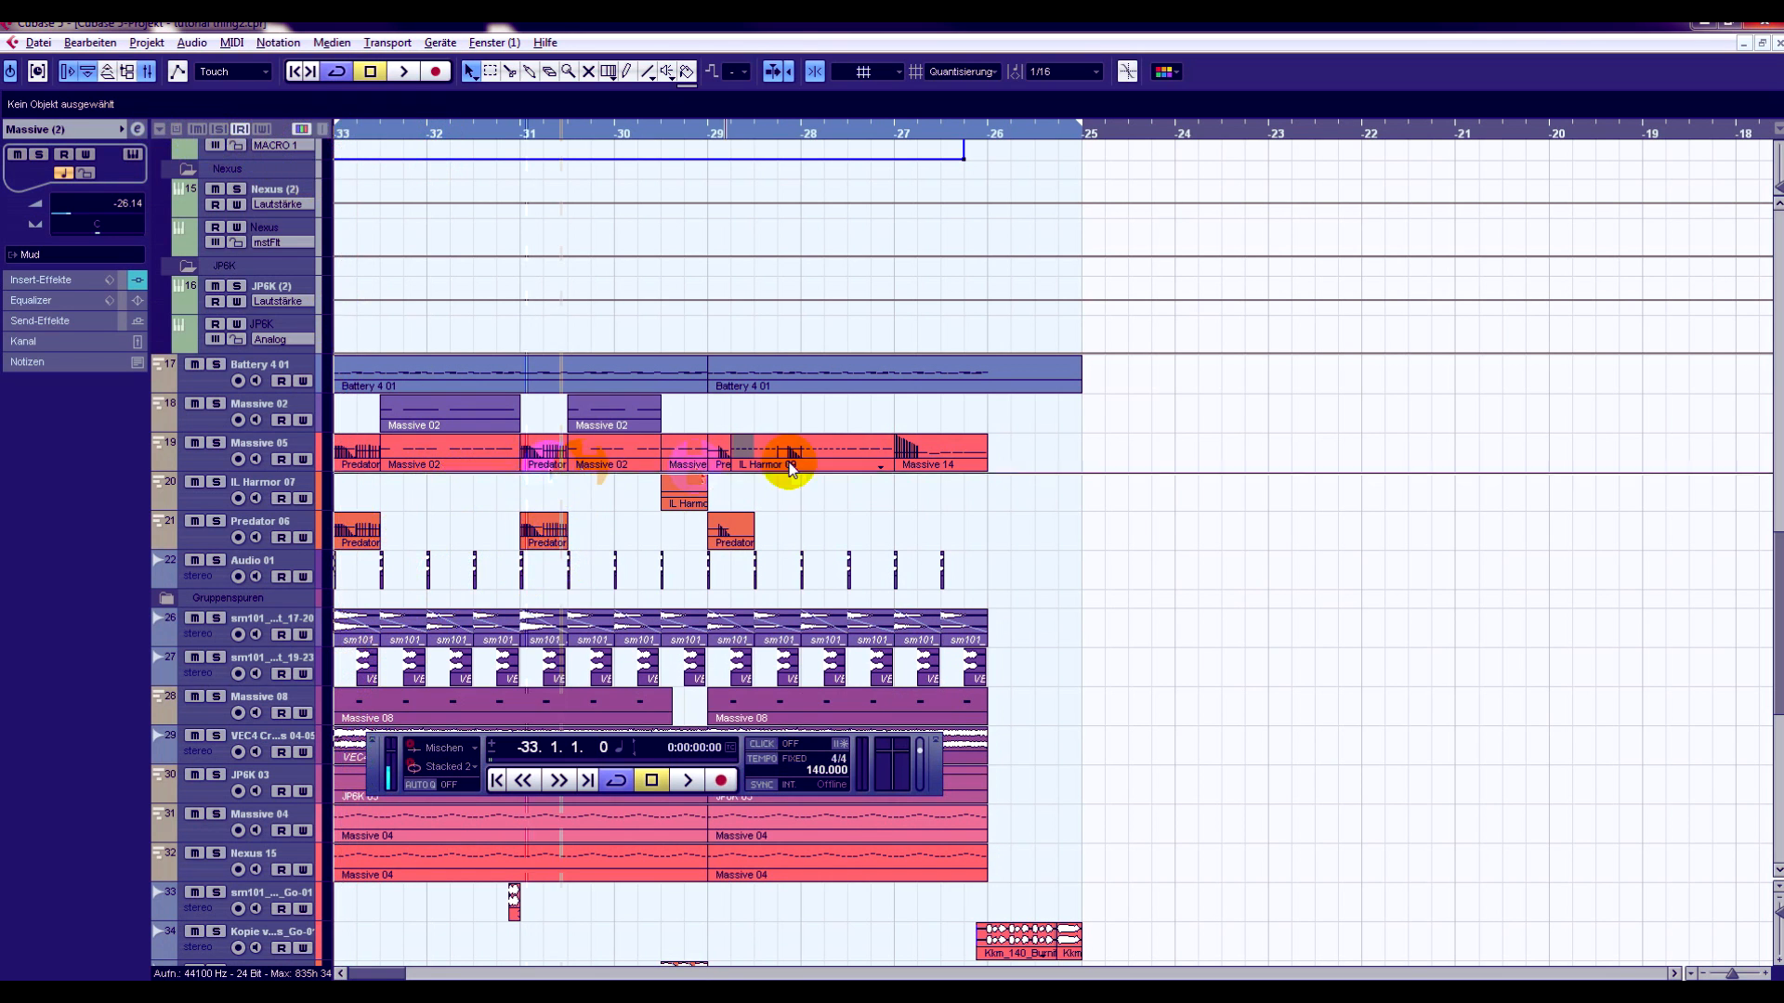
click(216, 366)
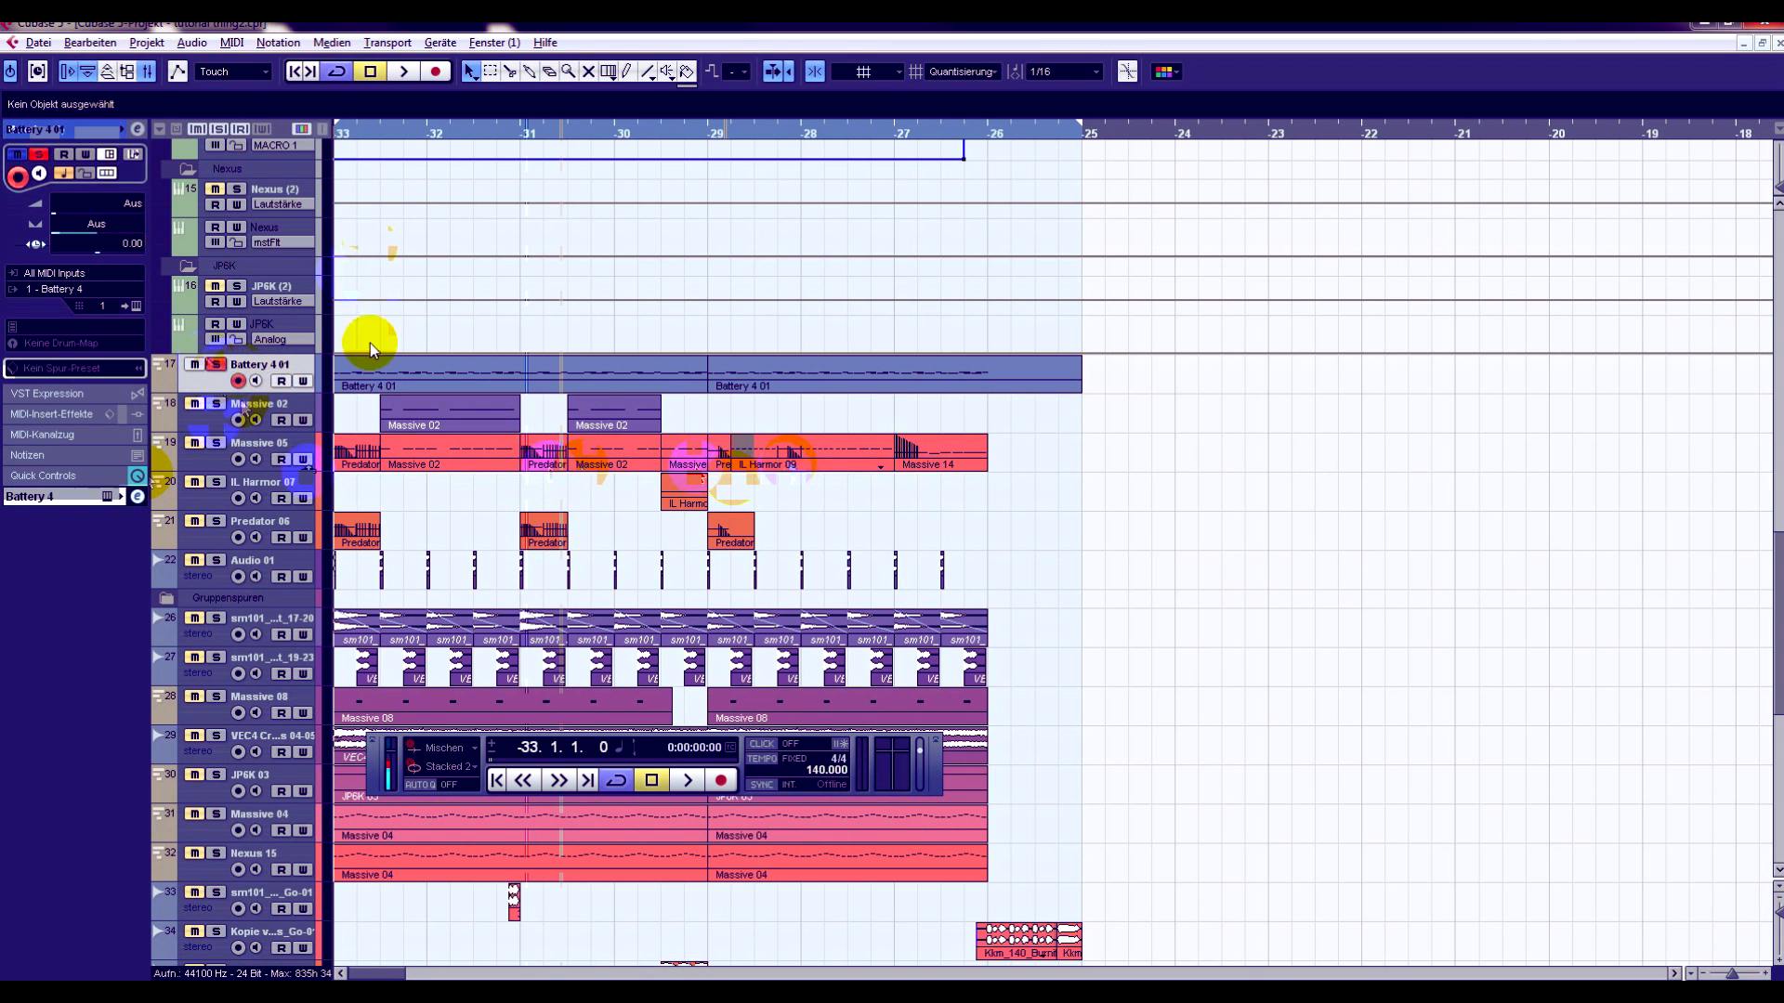
- Open the first Battery 4 01 part for note editing, show its drum notes enlarged, and place the playhead at the part's start
double_click(370, 375)
drag(76, 107, 66, 71)
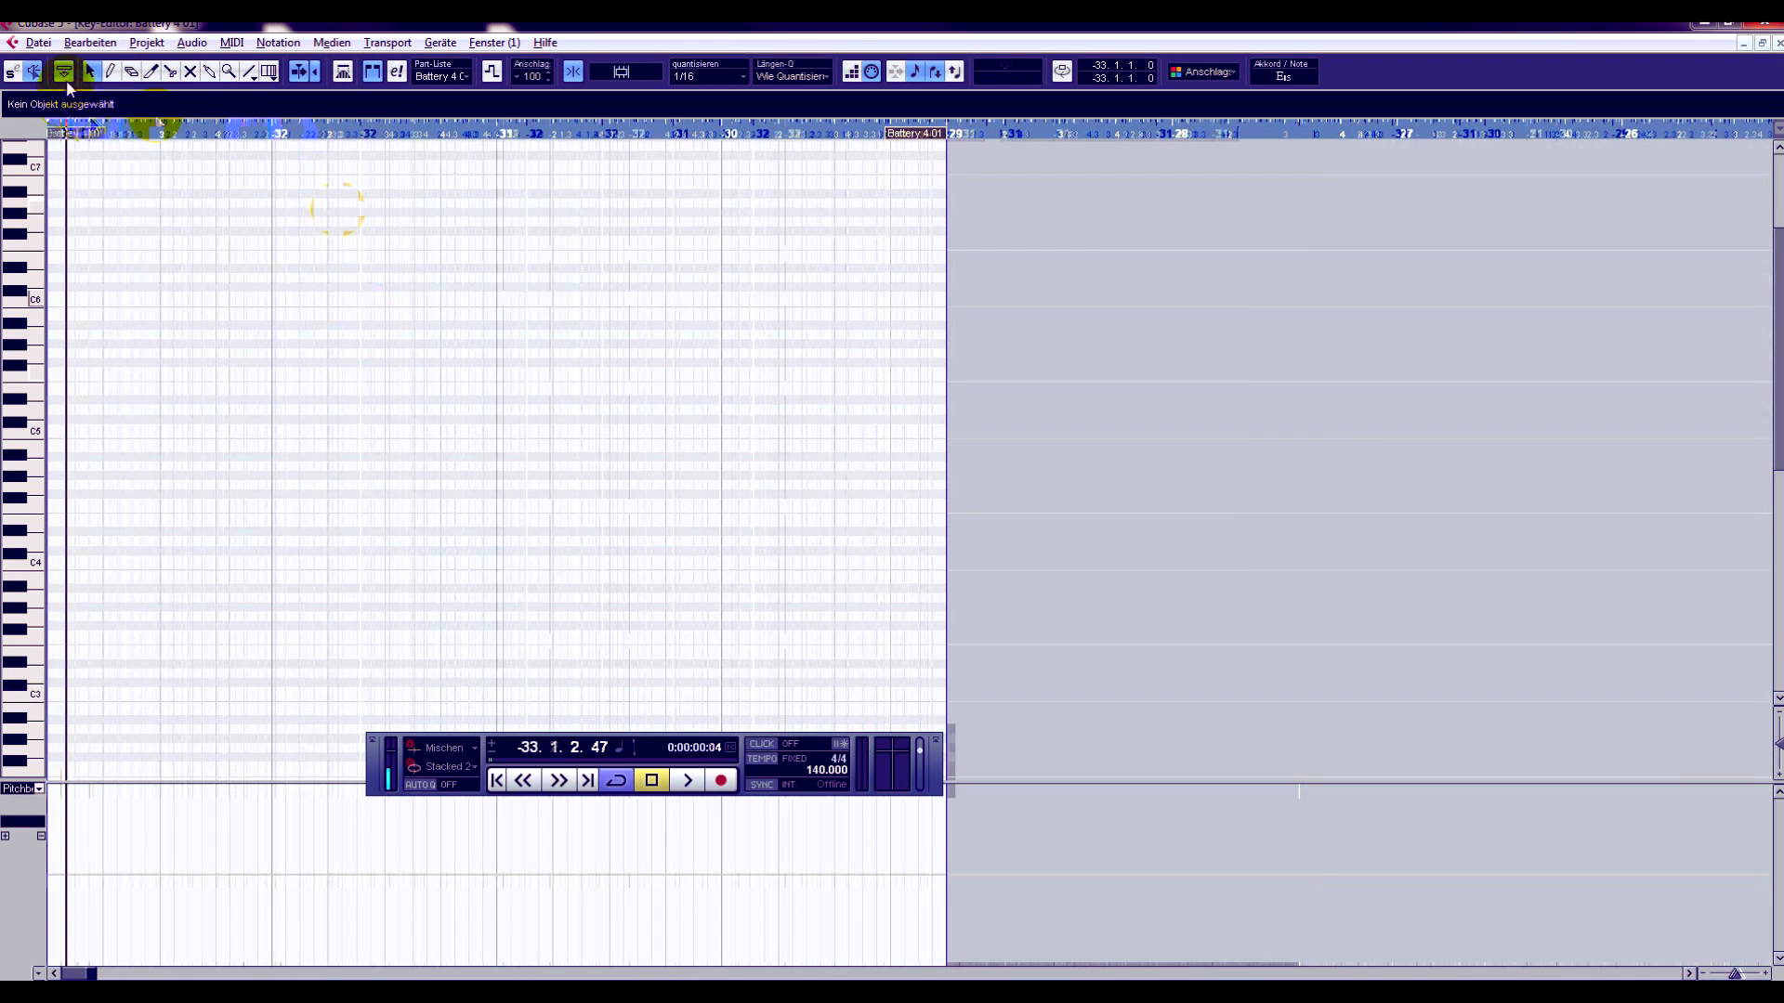
scroll(411, 265, down, 2)
scroll(512, 324, down, 2)
scroll(712, 299, down, 4)
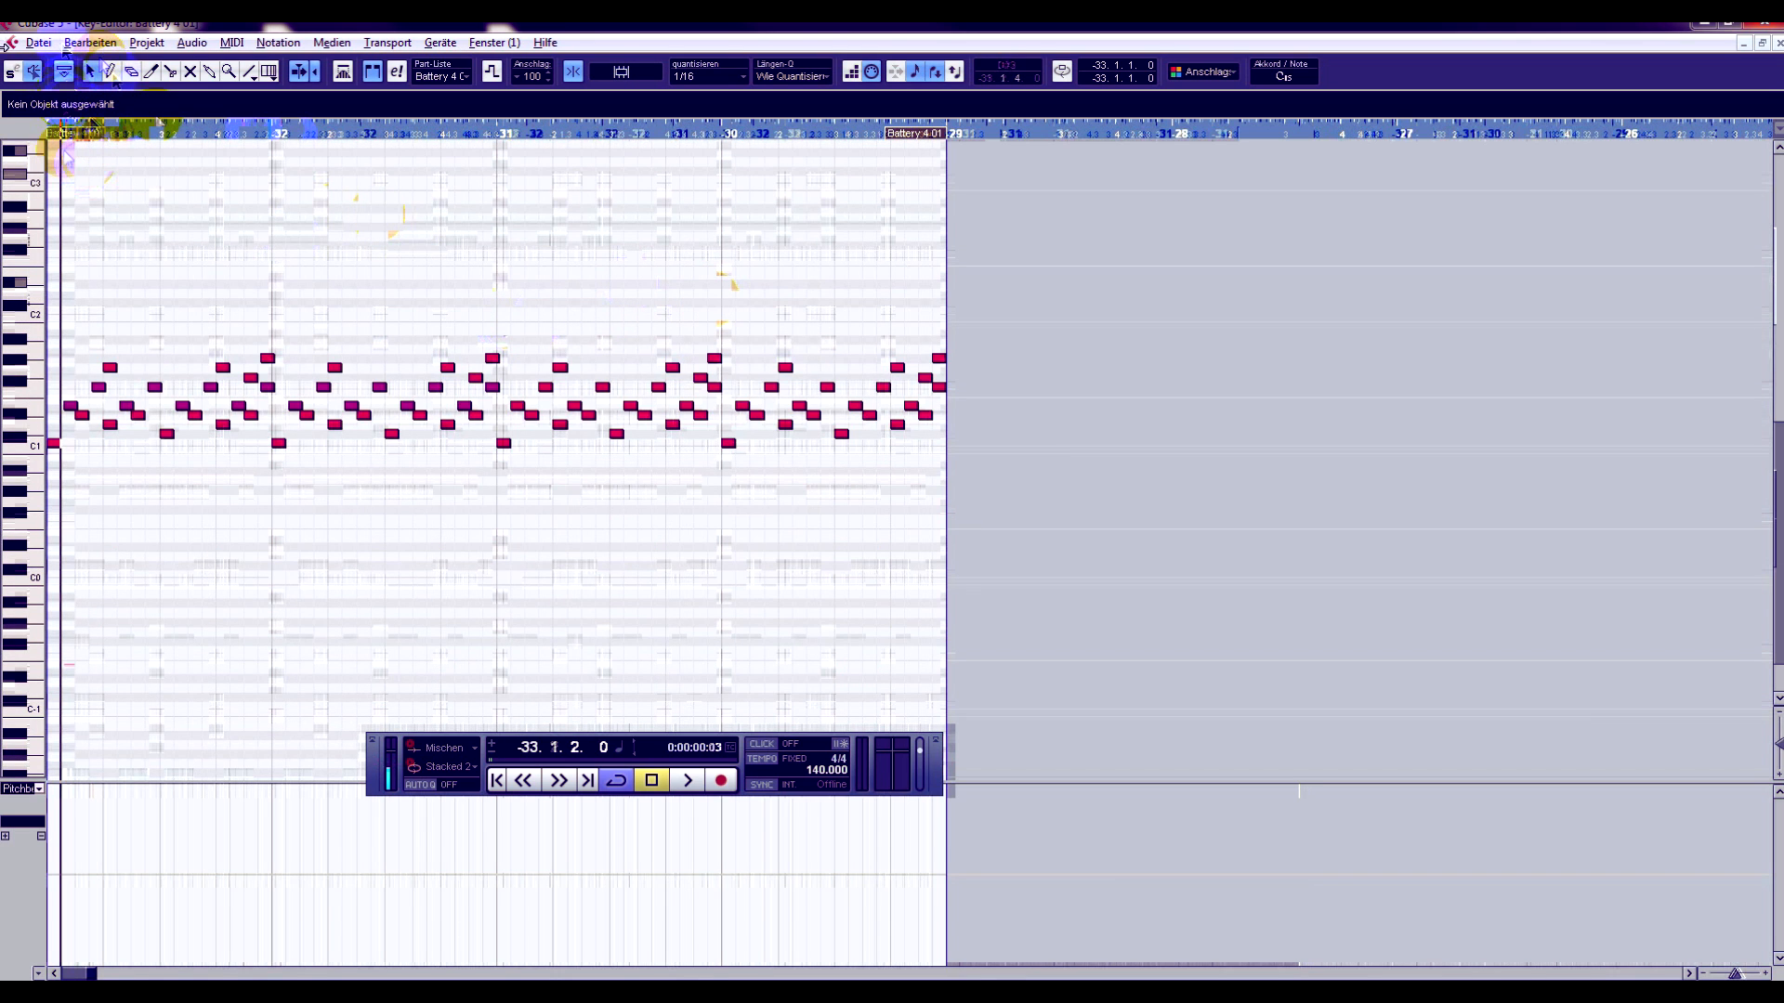
drag(56, 135, 9, 161)
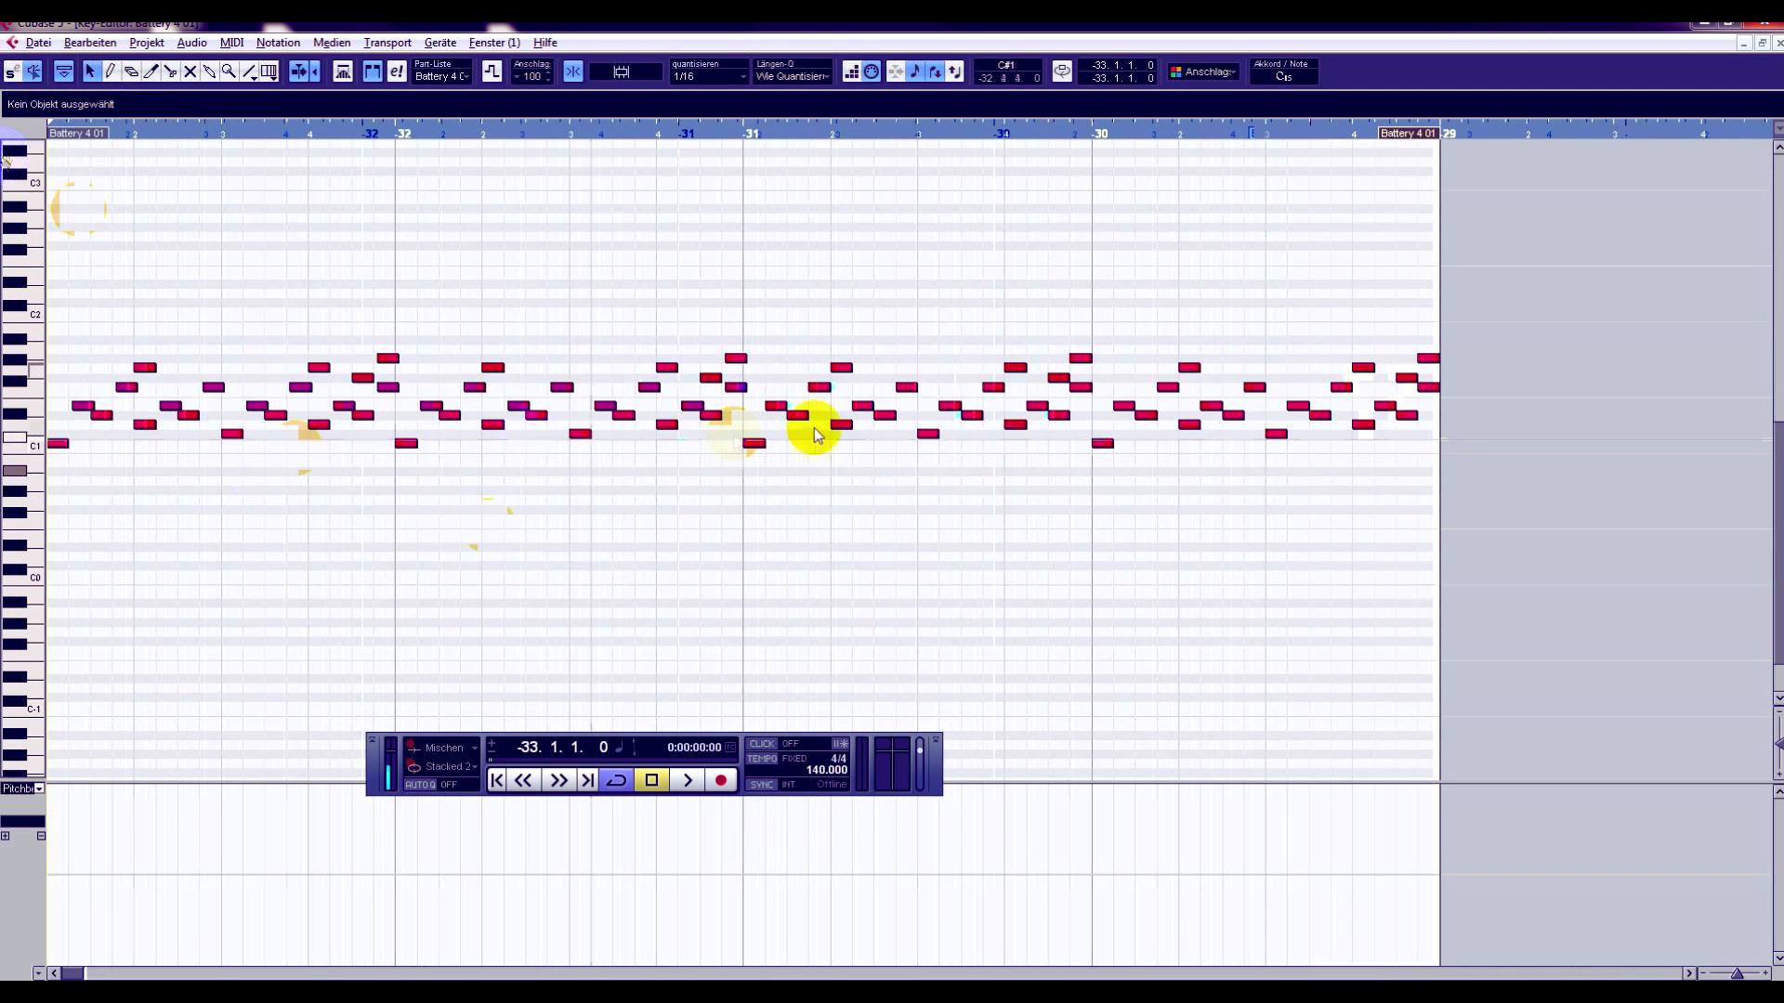
- Audition the drum pattern from its start and from bar -31 to compare its first and second halves
click(692, 783)
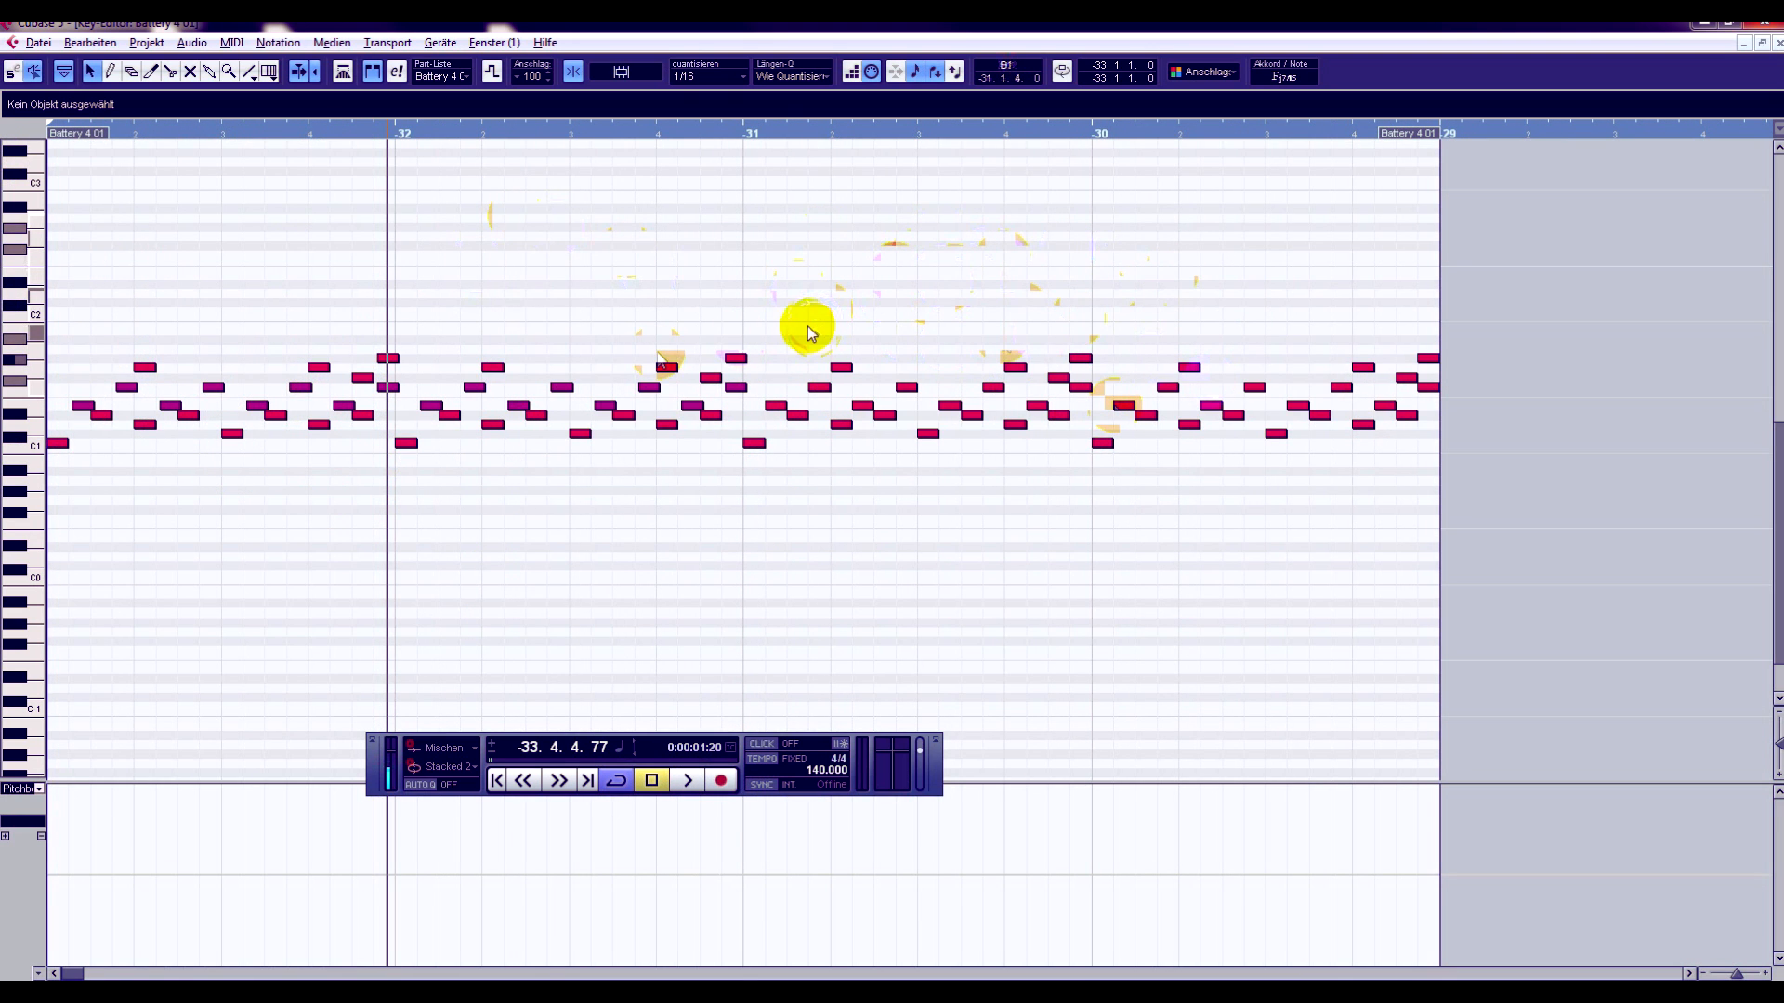
click(748, 135)
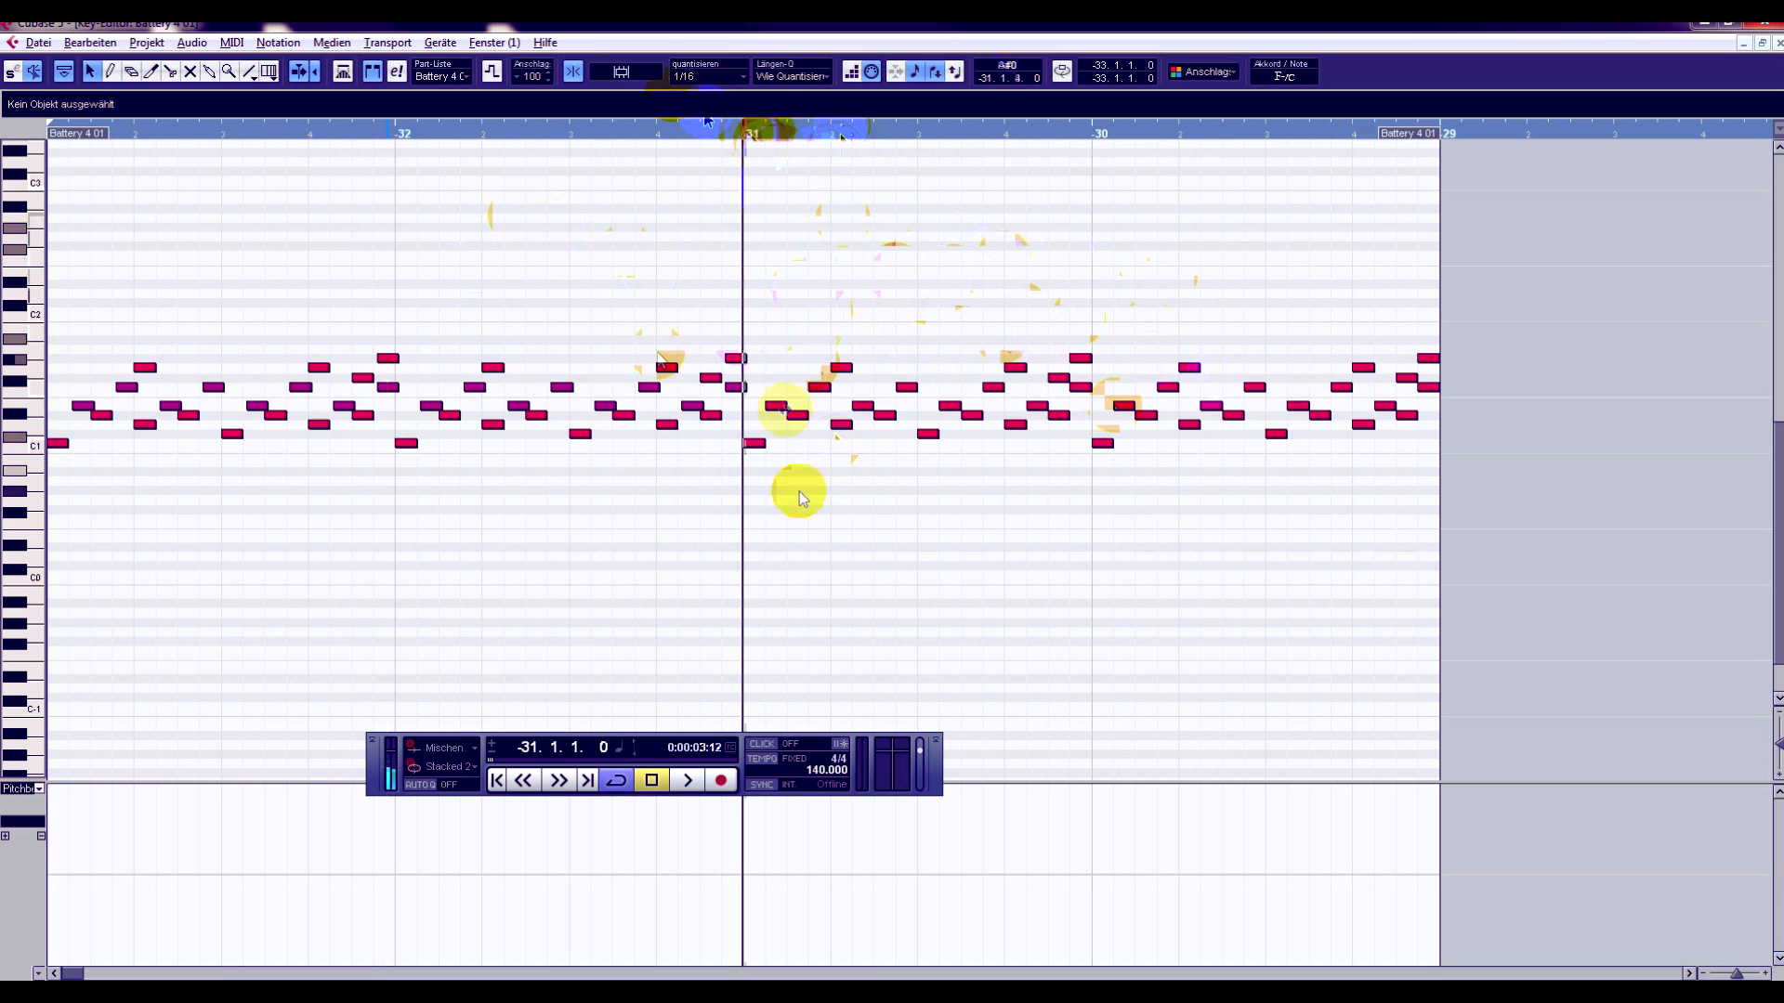
drag(1497, 303, 748, 516)
click(682, 781)
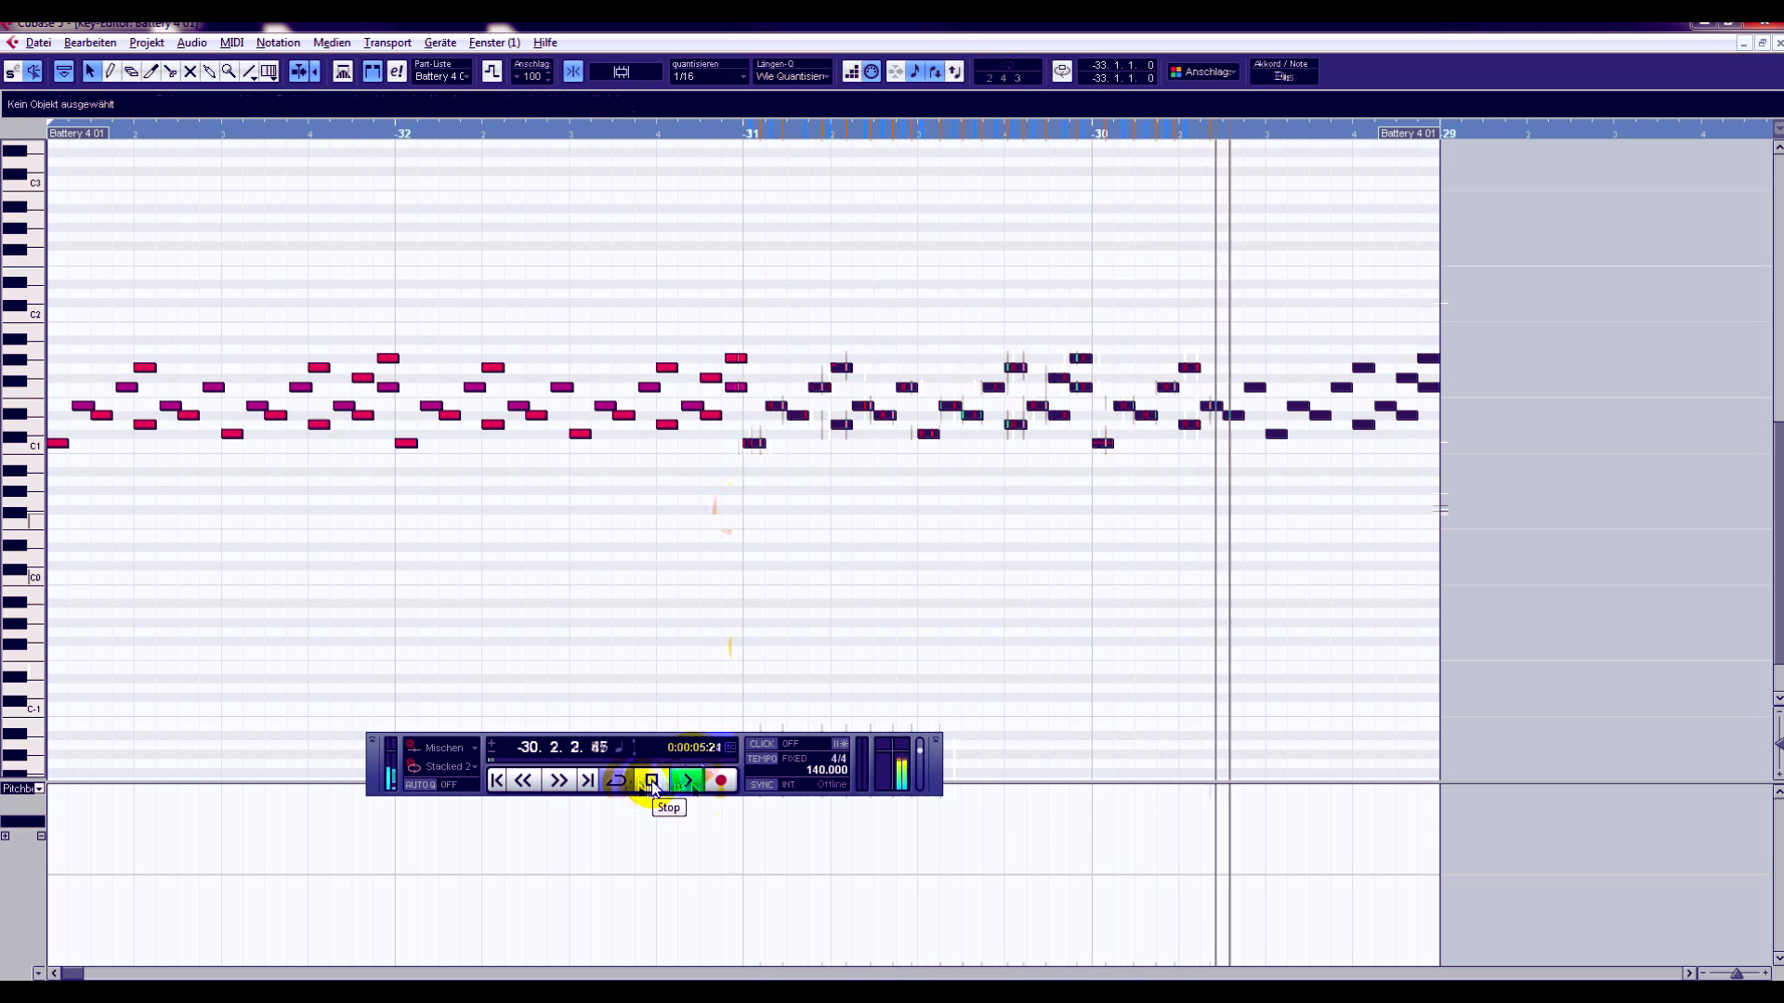
click(650, 780)
drag(282, 127, 39, 135)
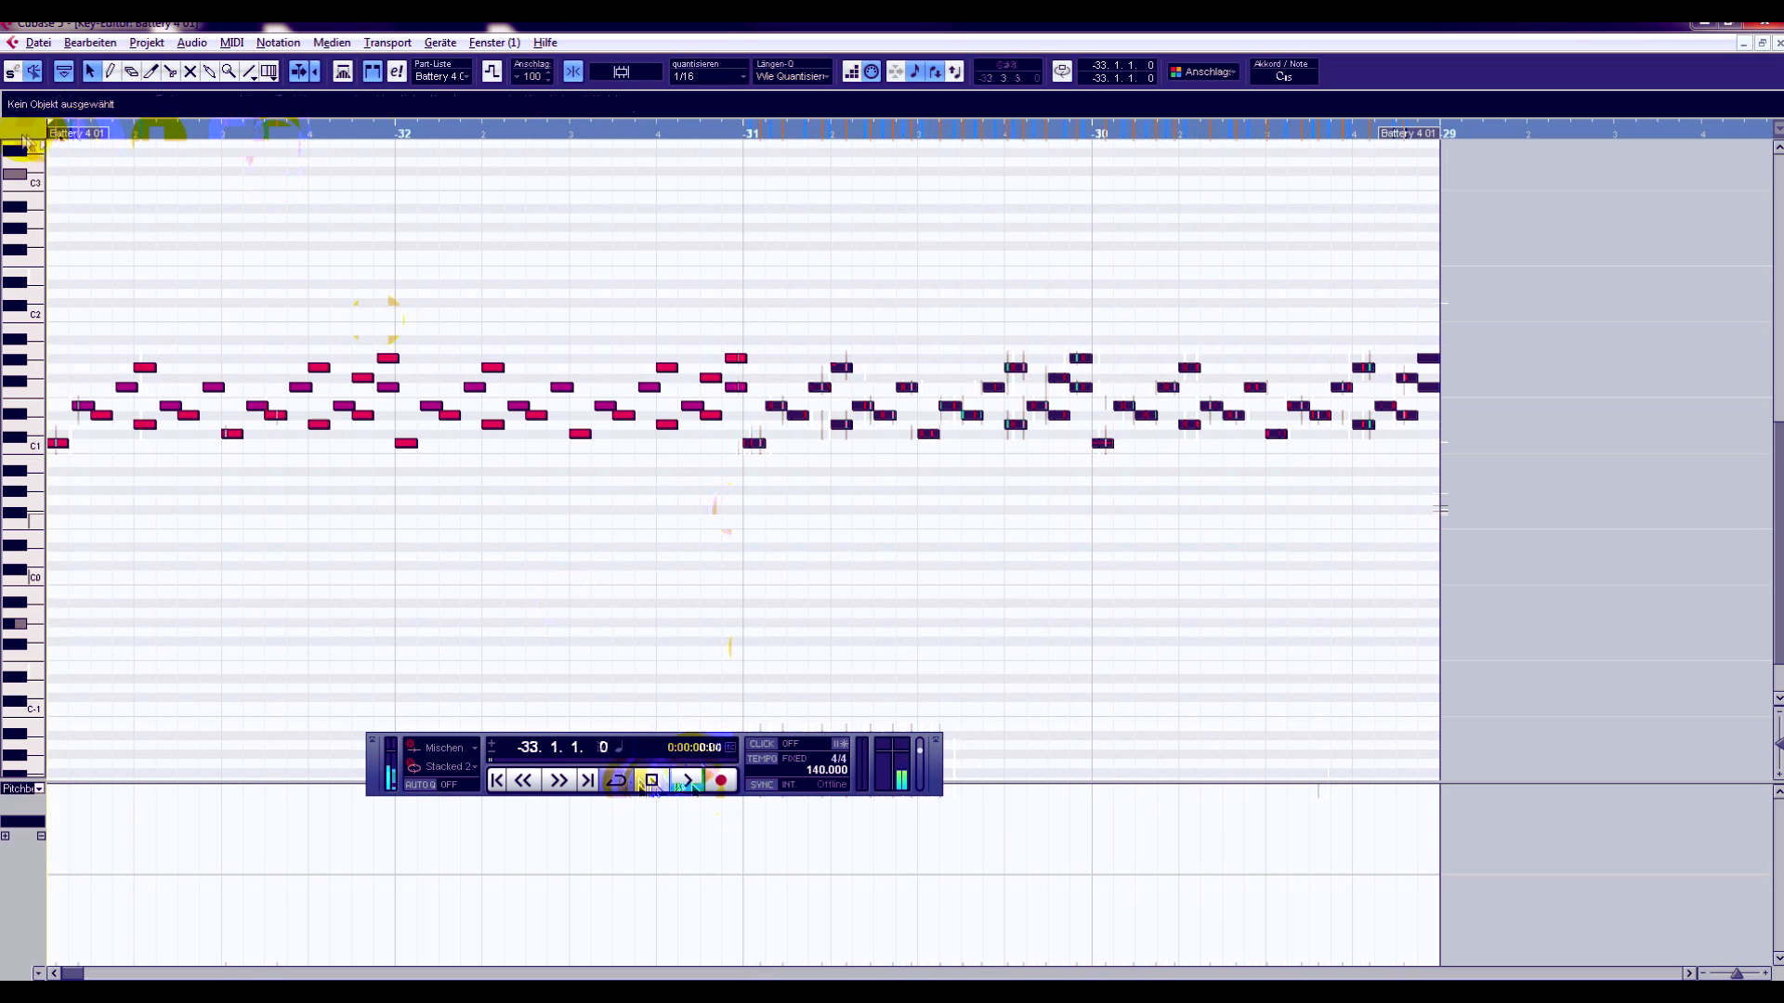
click(684, 780)
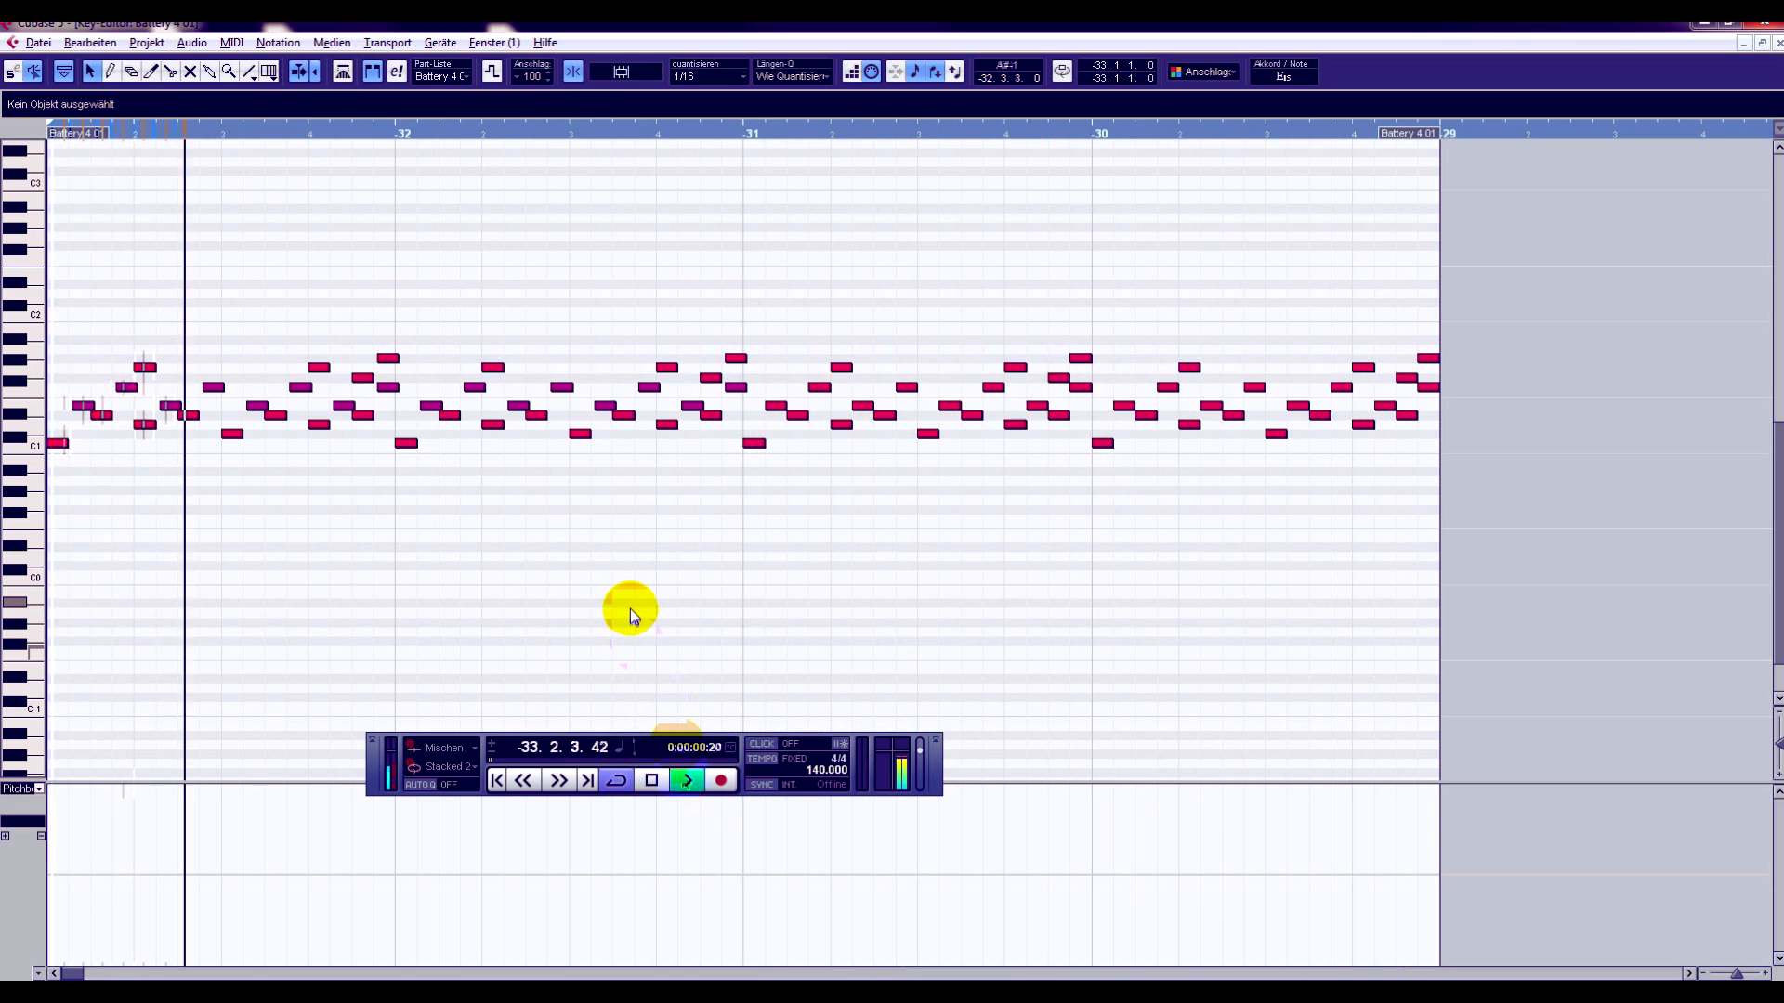
click(650, 780)
- Delete the drum notes from bar -31 onward and paste a copy of the first two bars' notes at bar -31
drag(1567, 334, 738, 524)
key(Delete)
drag(754, 427, 7, 512)
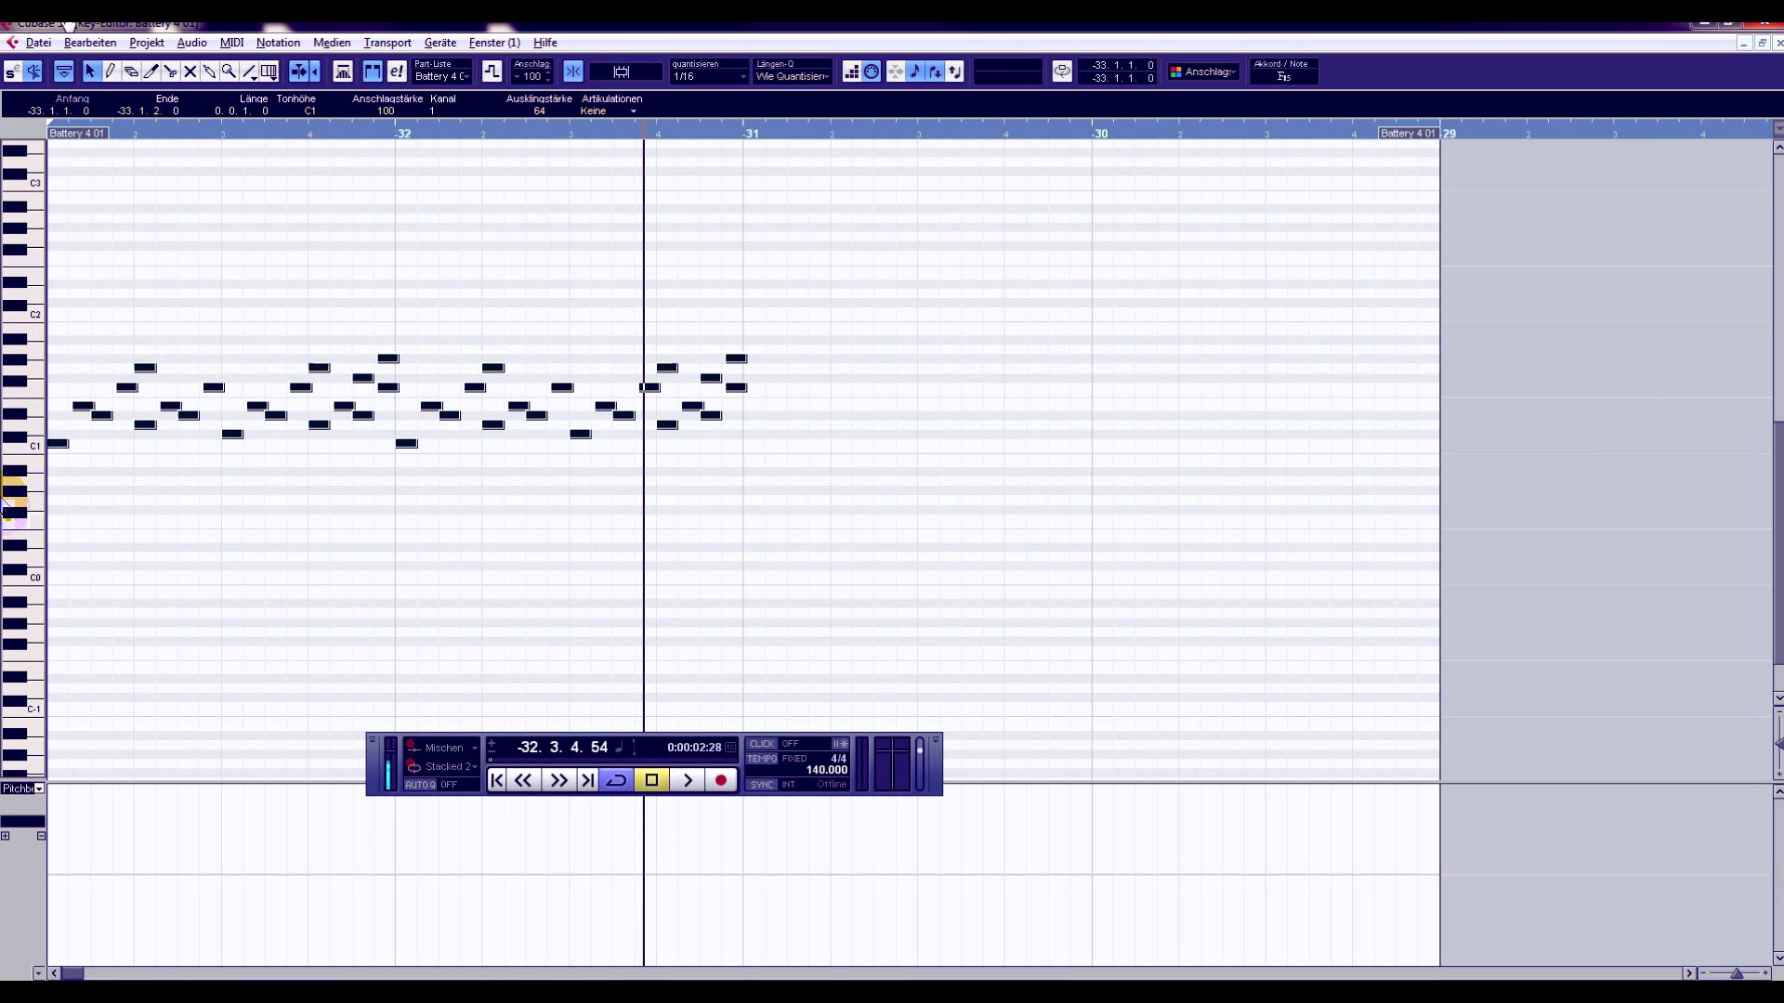
click(745, 132)
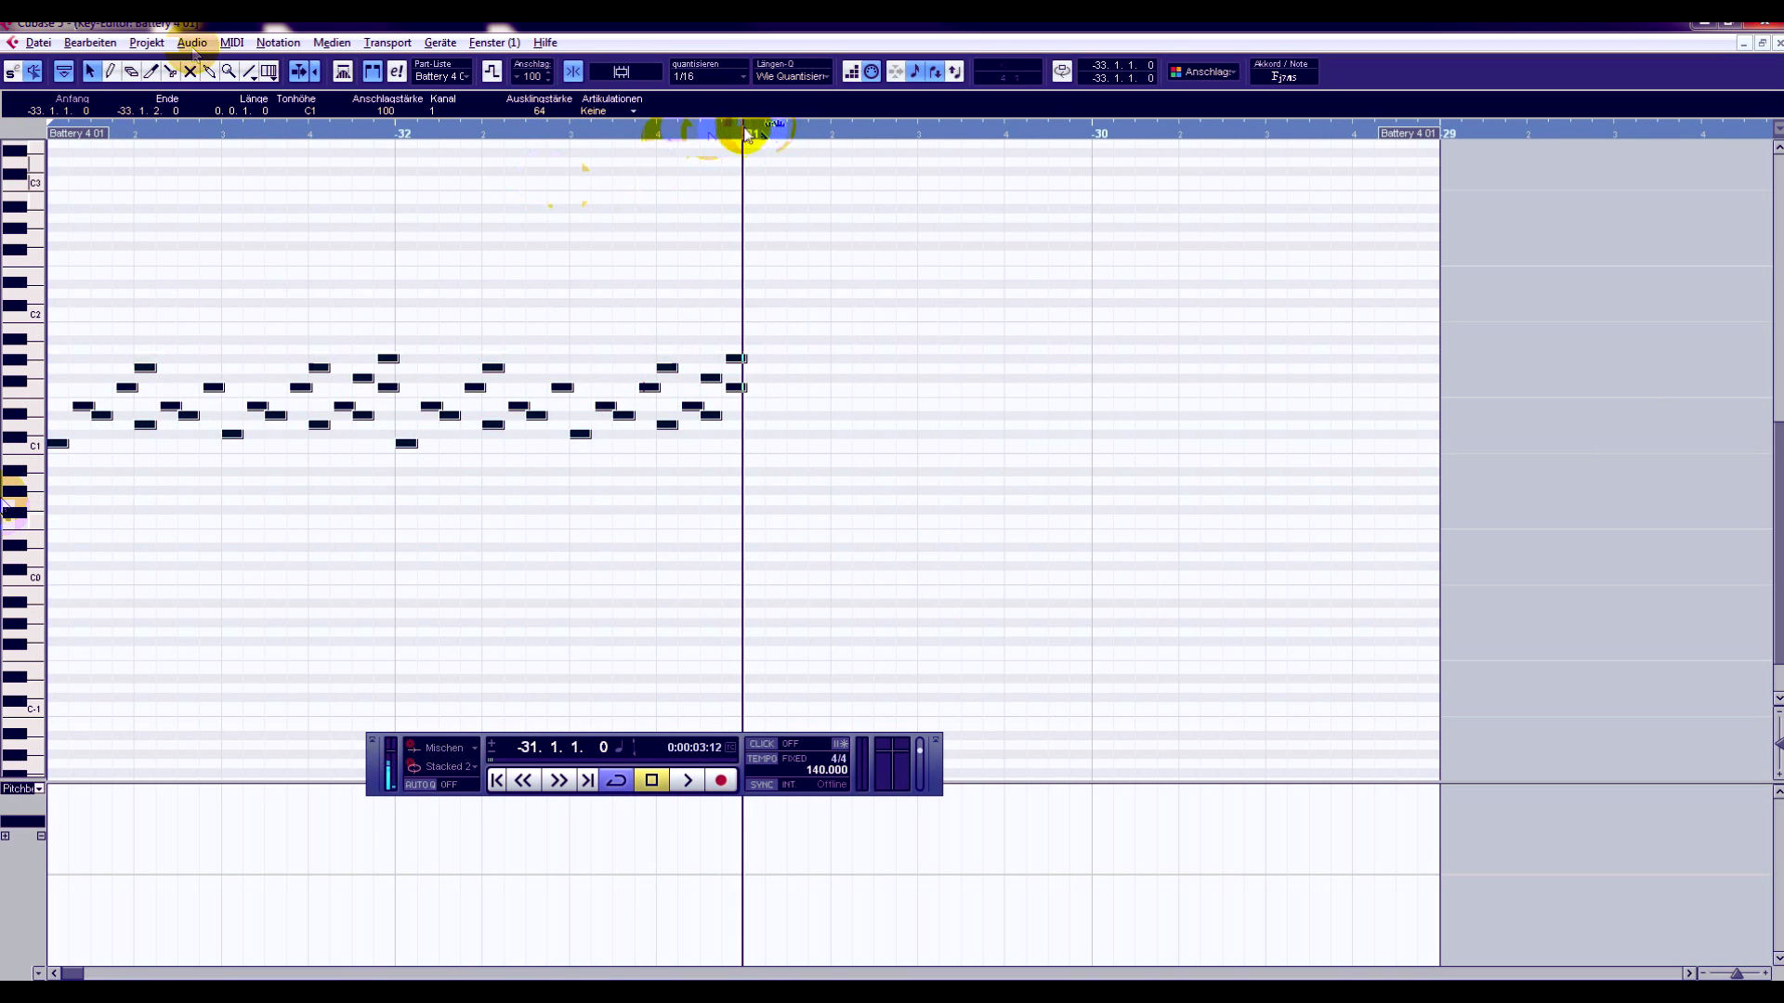
key(ctrl+v)
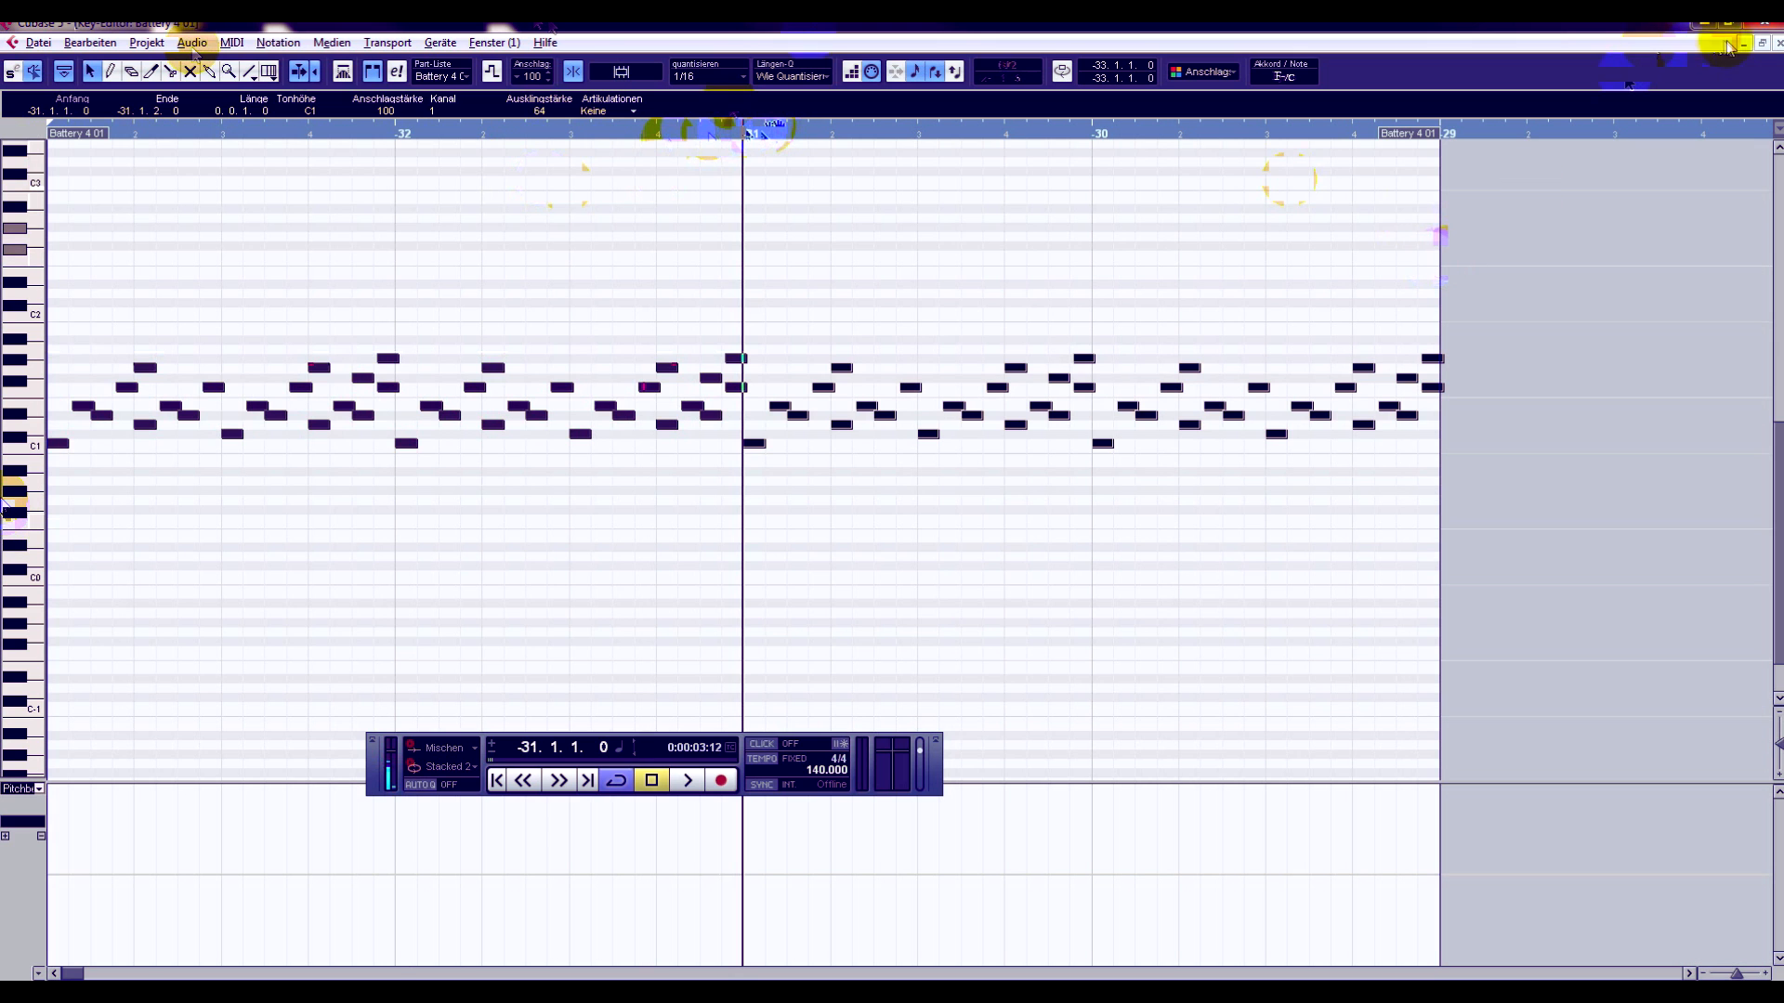
- Close the note editor and also solo Audio 01 and the two sm101 audio tracks below the group tracks
click(1778, 44)
scroll(687, 395, down, 2)
scroll(670, 399, up, 1)
click(218, 398)
click(220, 494)
click(247, 494)
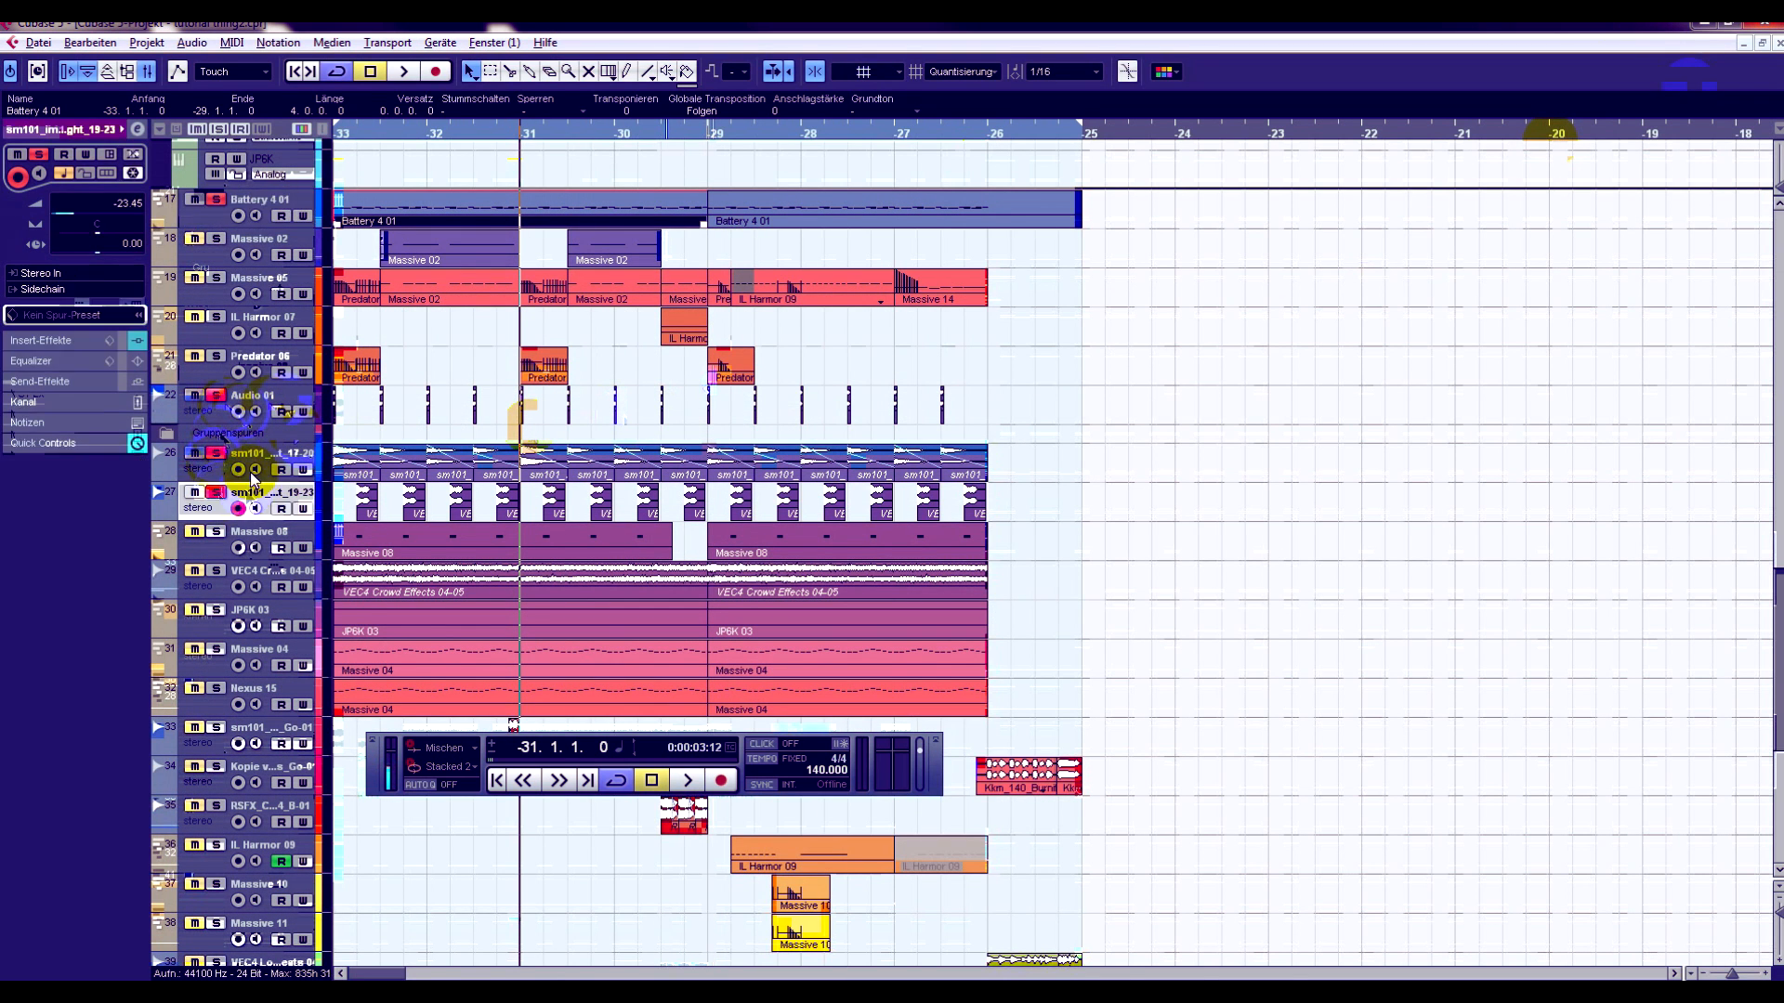
- Play the soloed drum and percussion tracks from bar -33, stop playback, and clear the part selection
drag(389, 135, 316, 148)
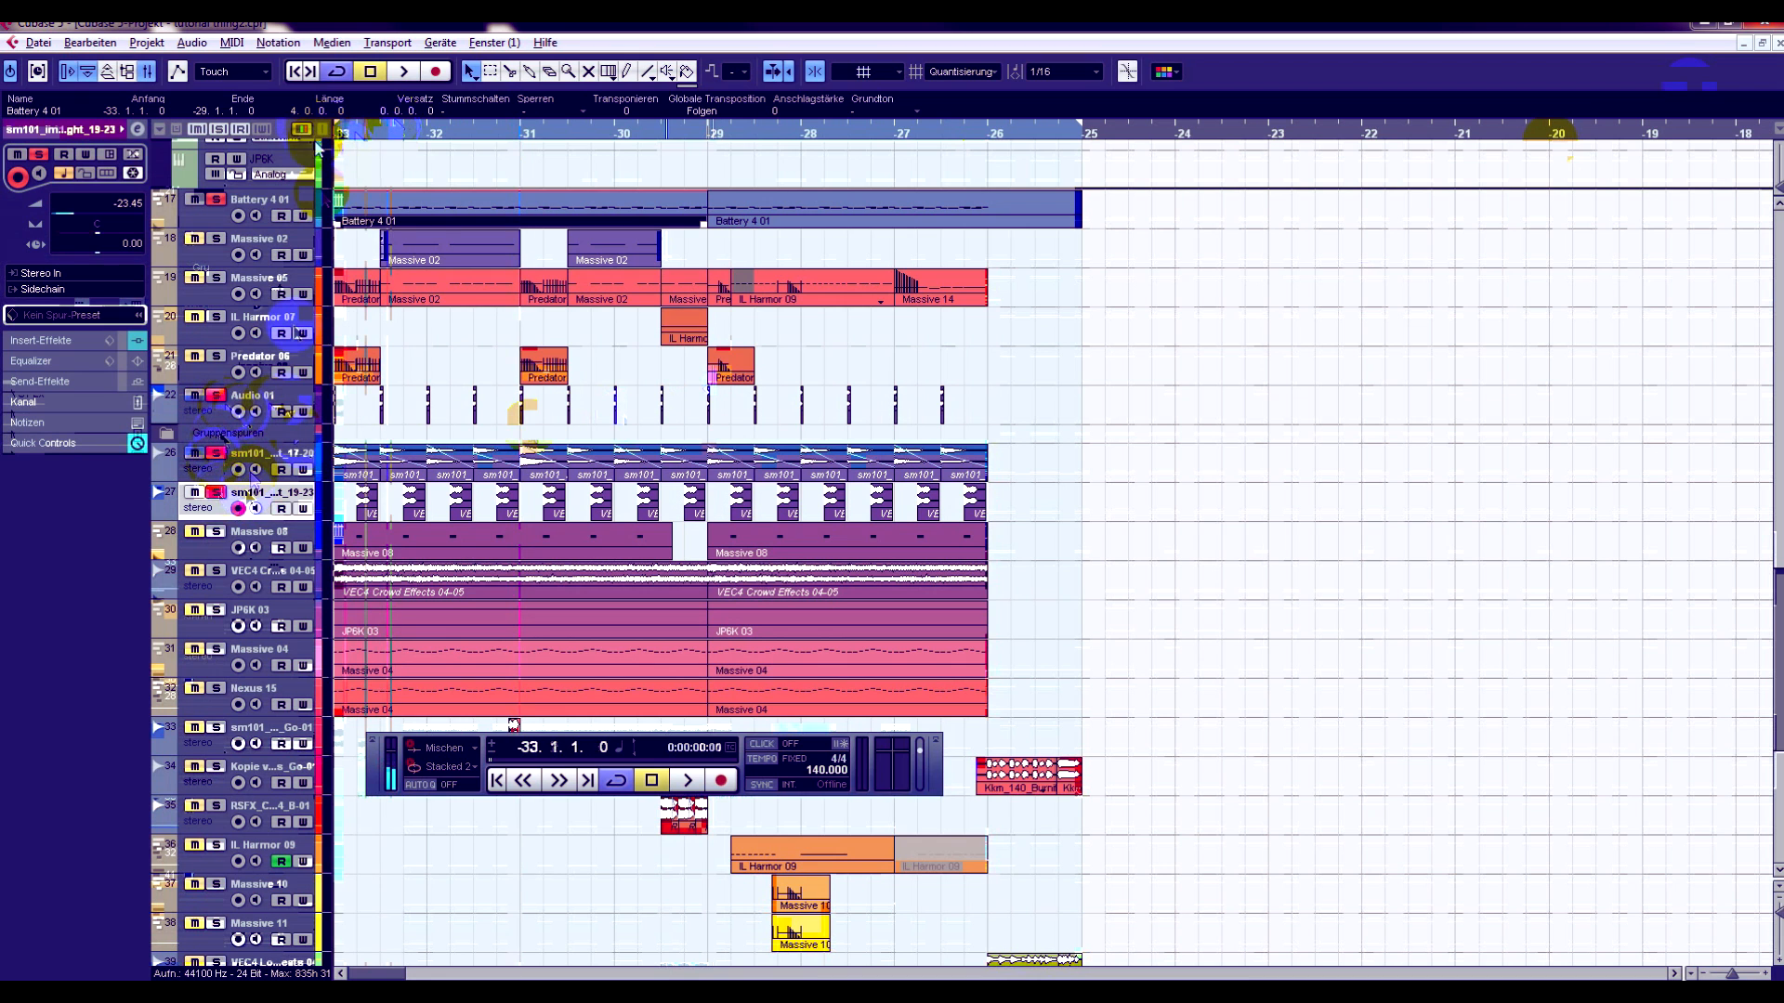
click(404, 74)
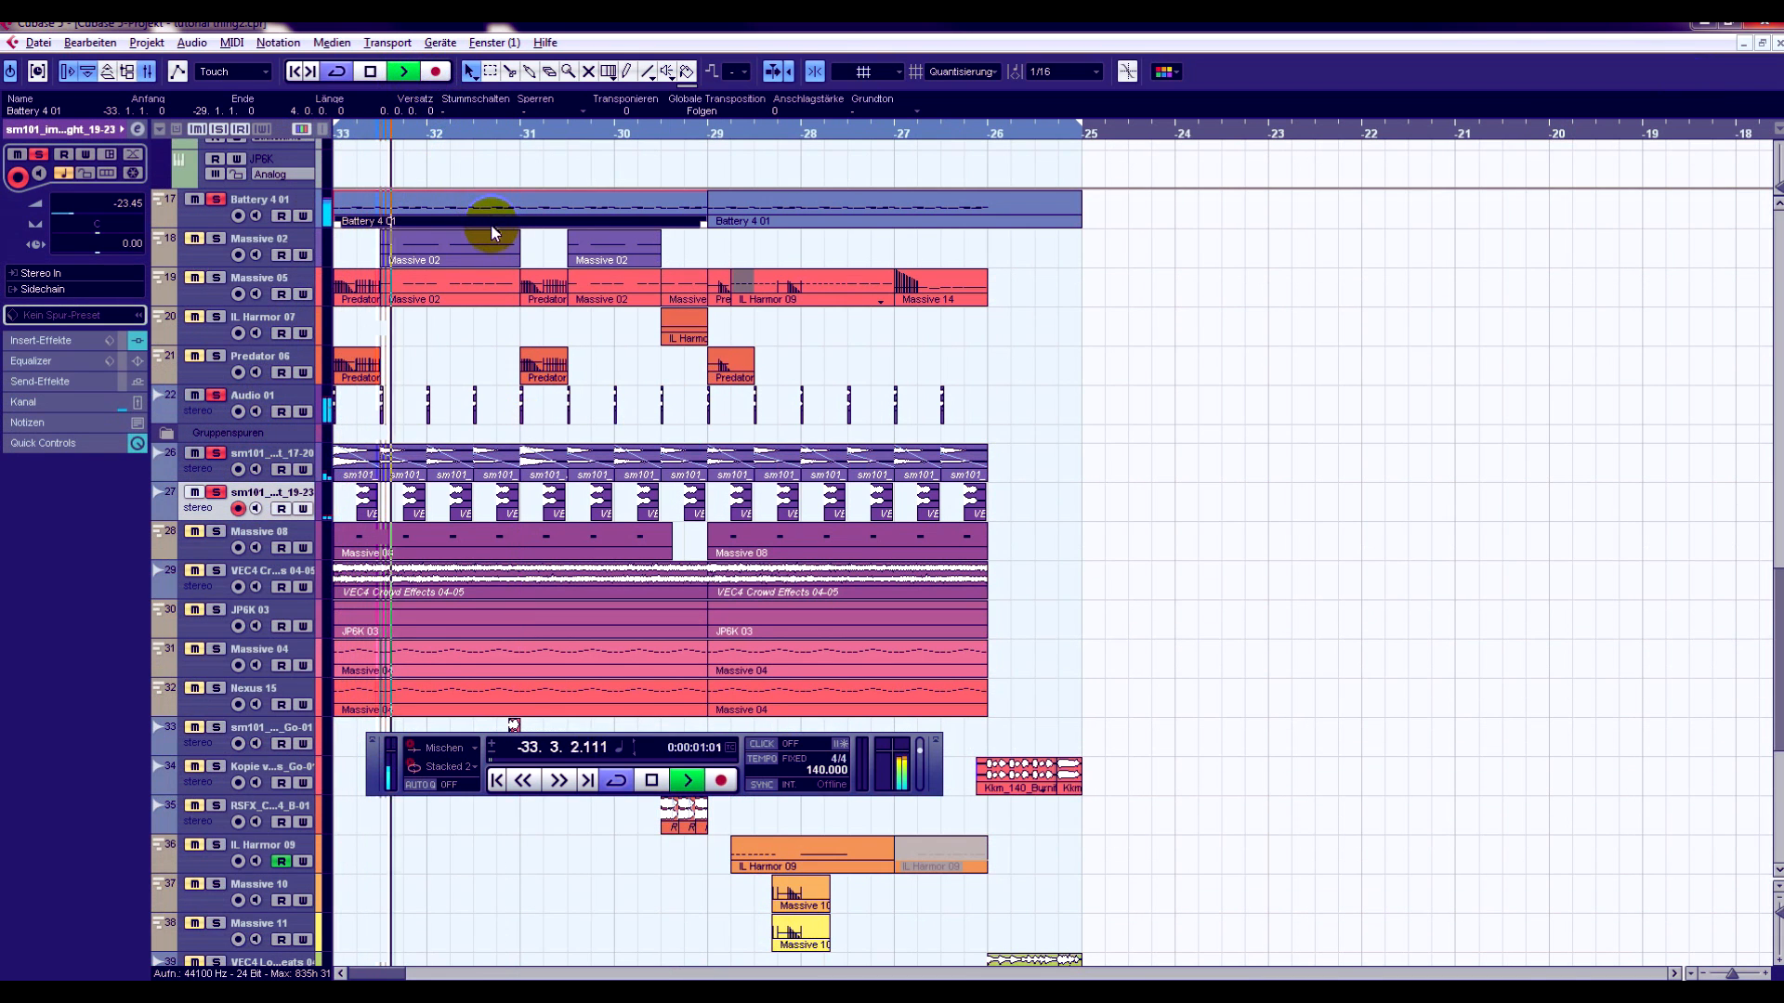
click(370, 73)
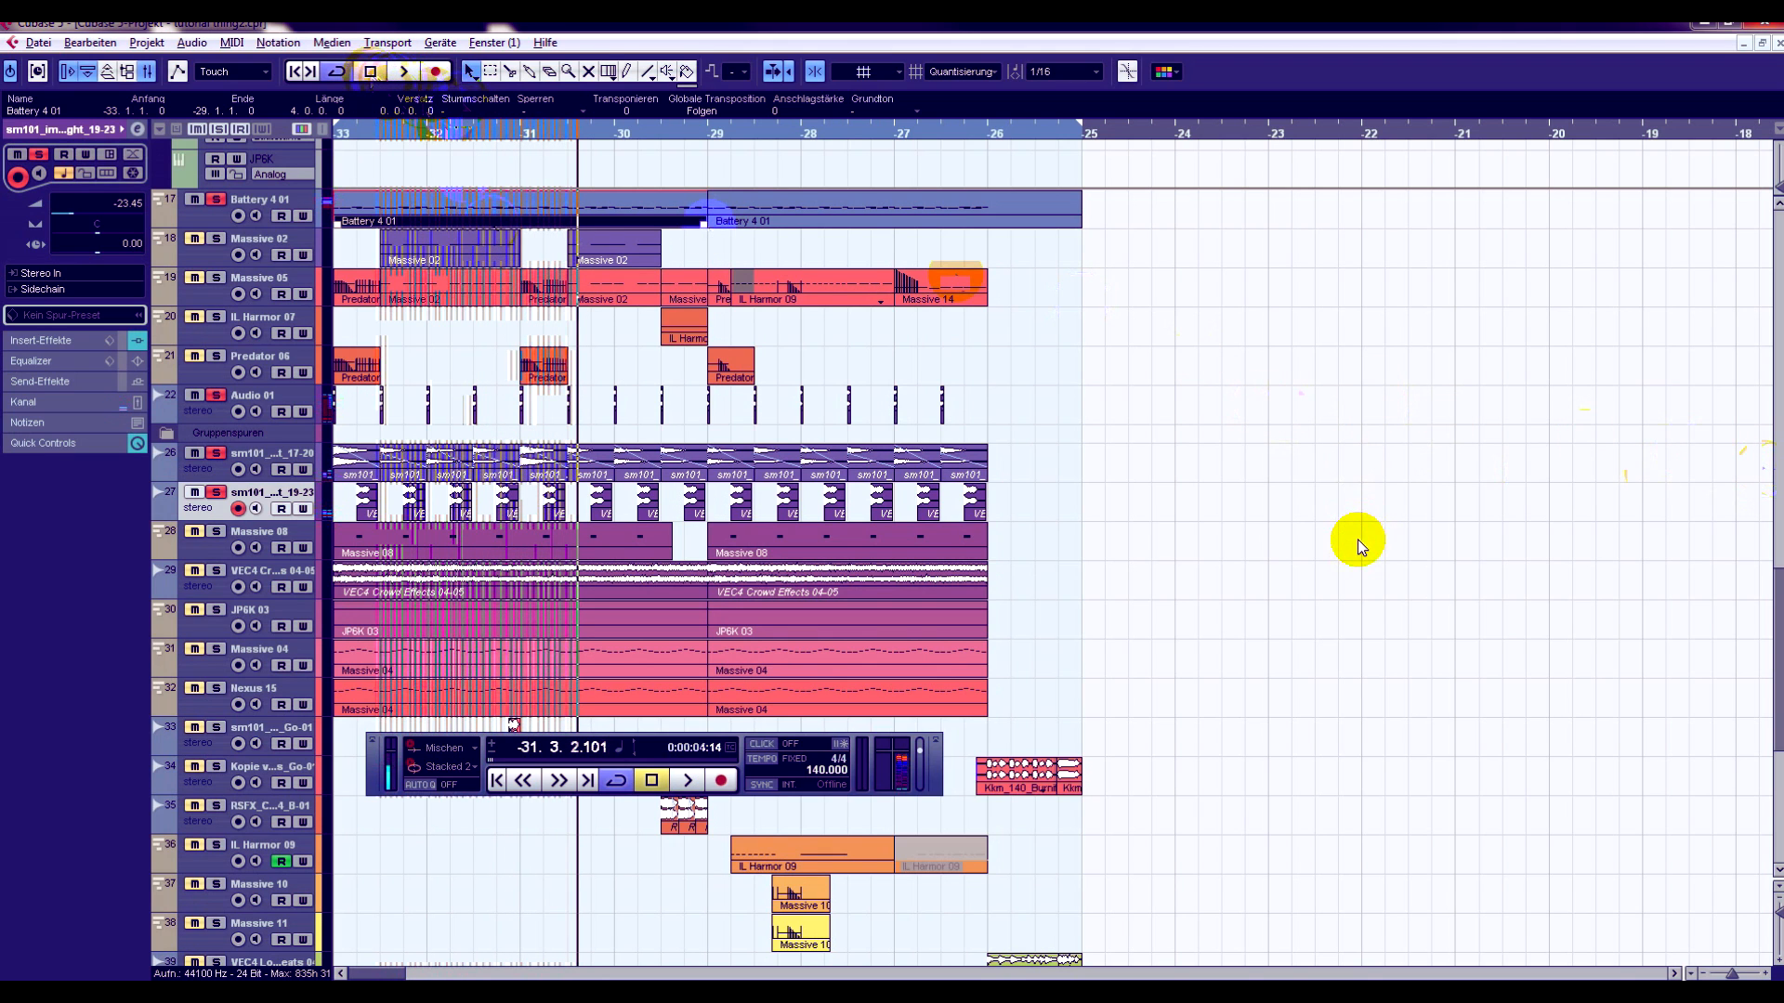
click(1318, 550)
- Play the drums together with the Predator 06 bass from bar -33 and stop playback
scroll(1313, 550, up, 3)
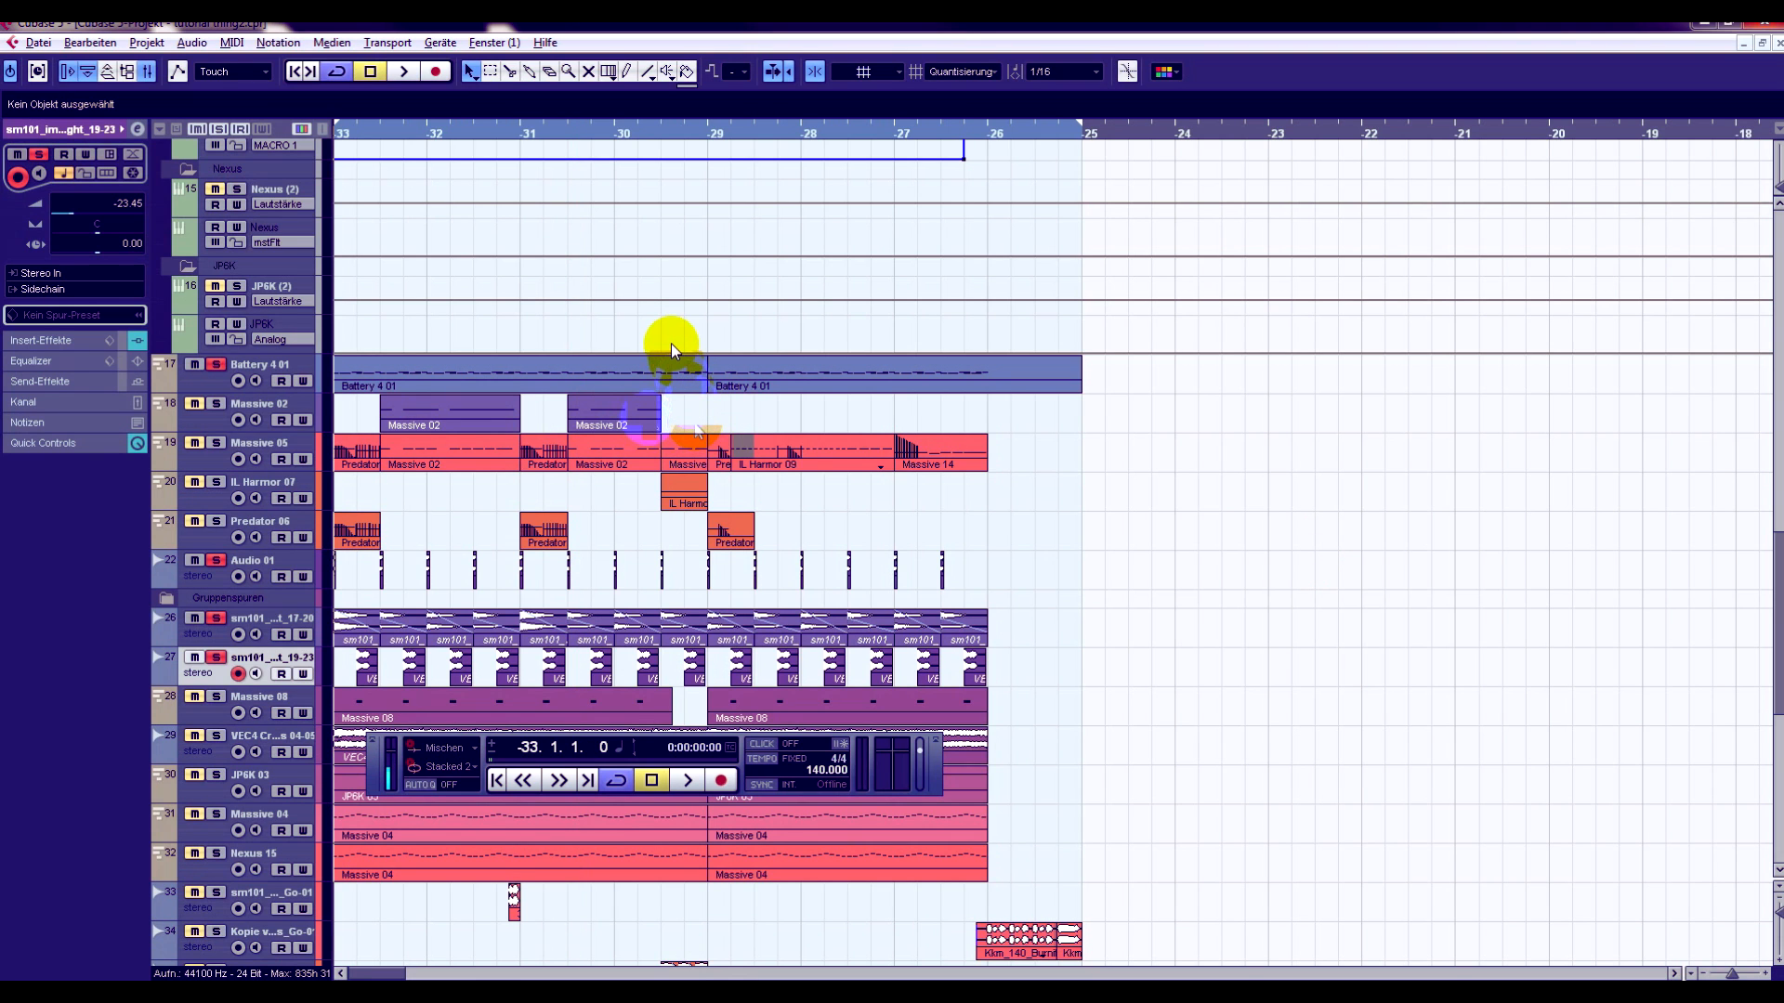
drag(345, 135, 353, 288)
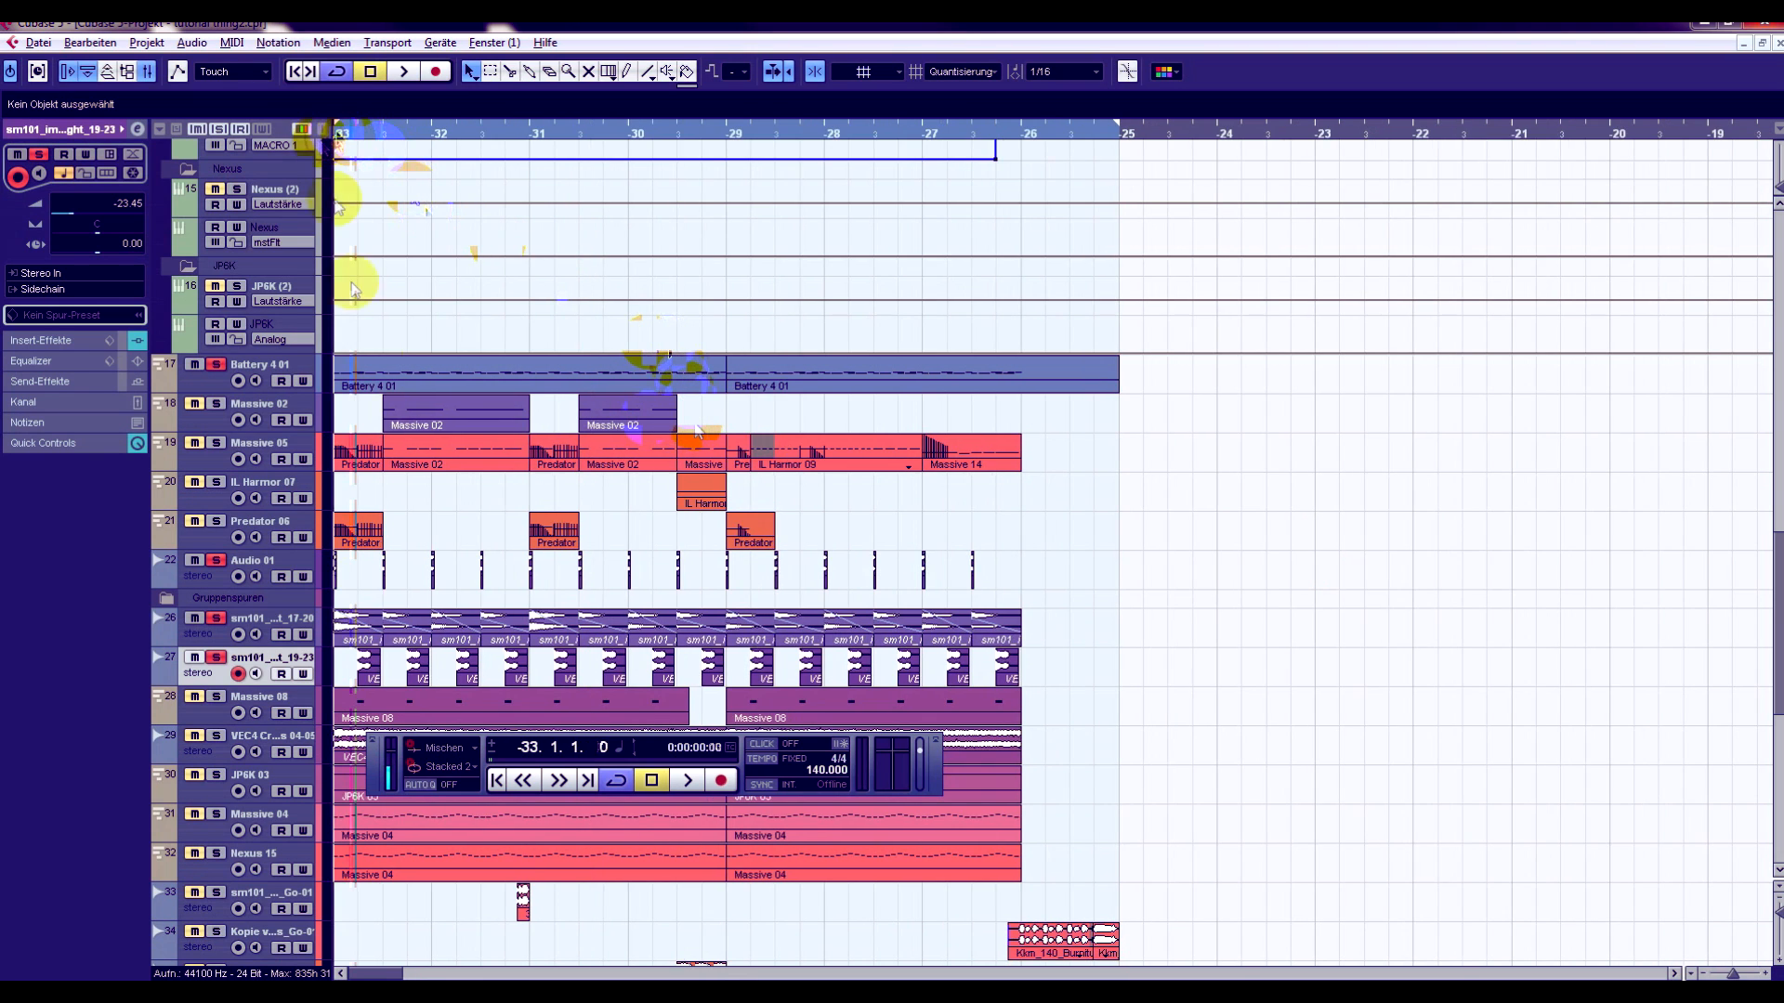
key(space)
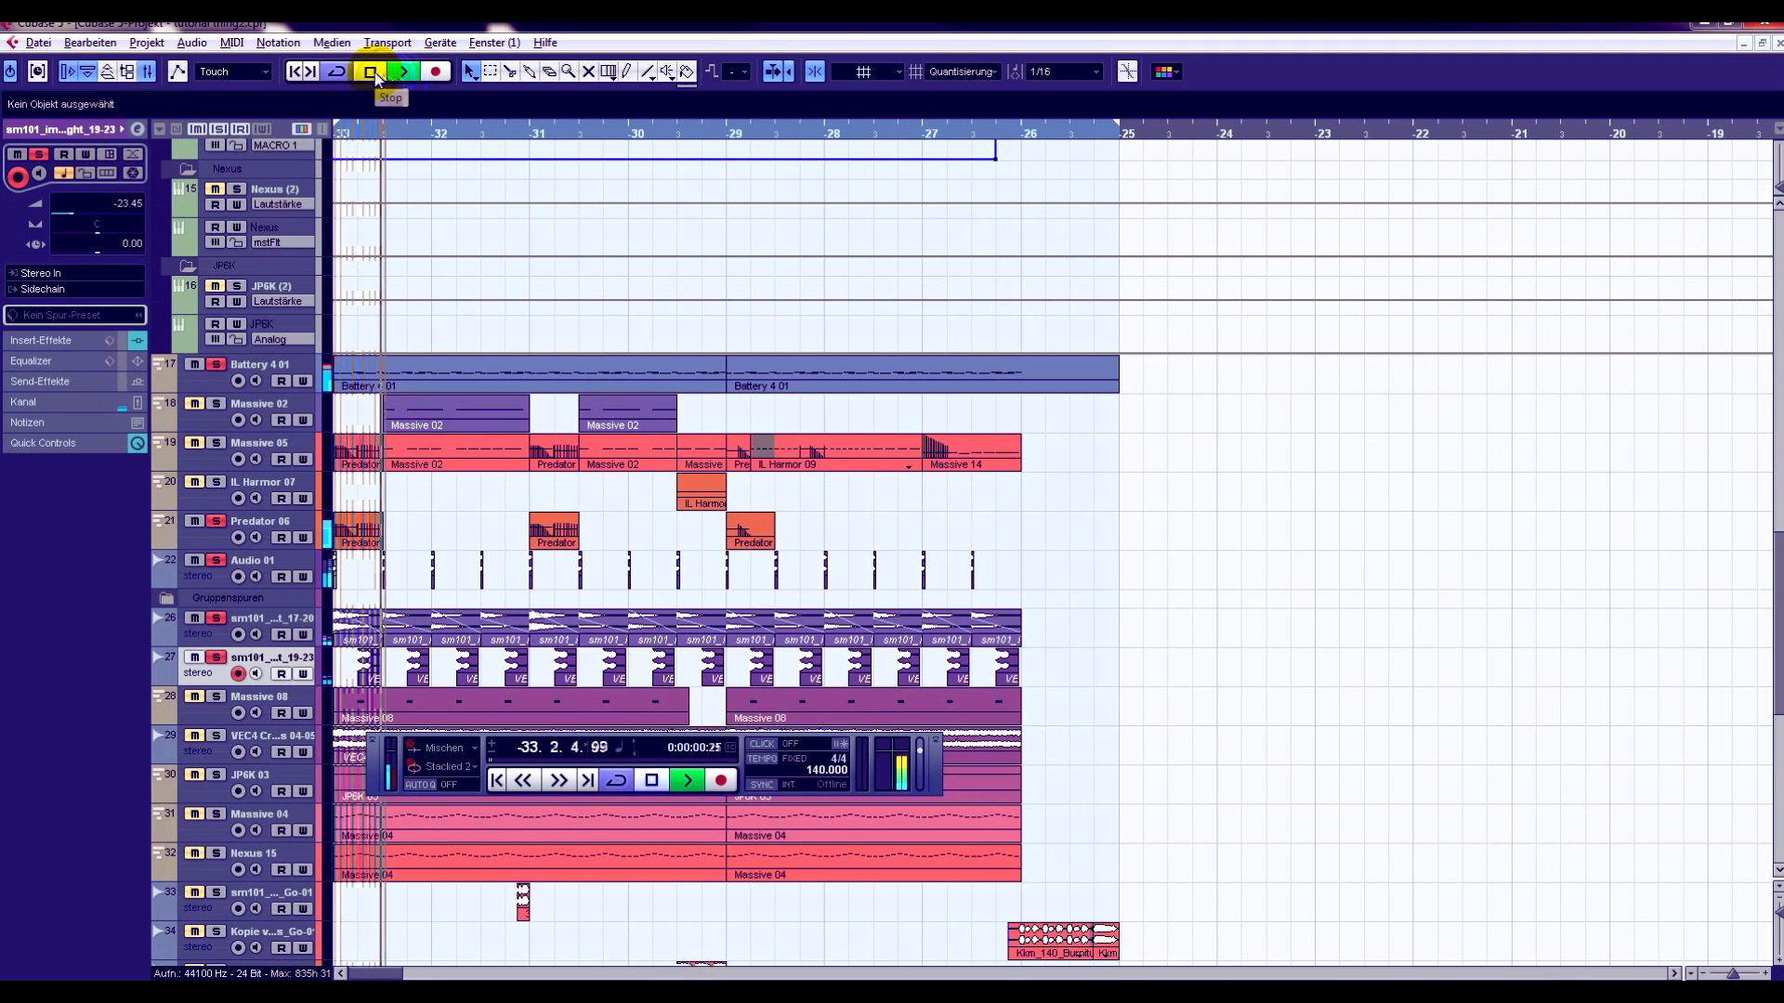
click(373, 74)
- Clear all track solos, solo only Predator 06, and play it briefly from bar -33
drag(351, 132, 262, 195)
click(220, 131)
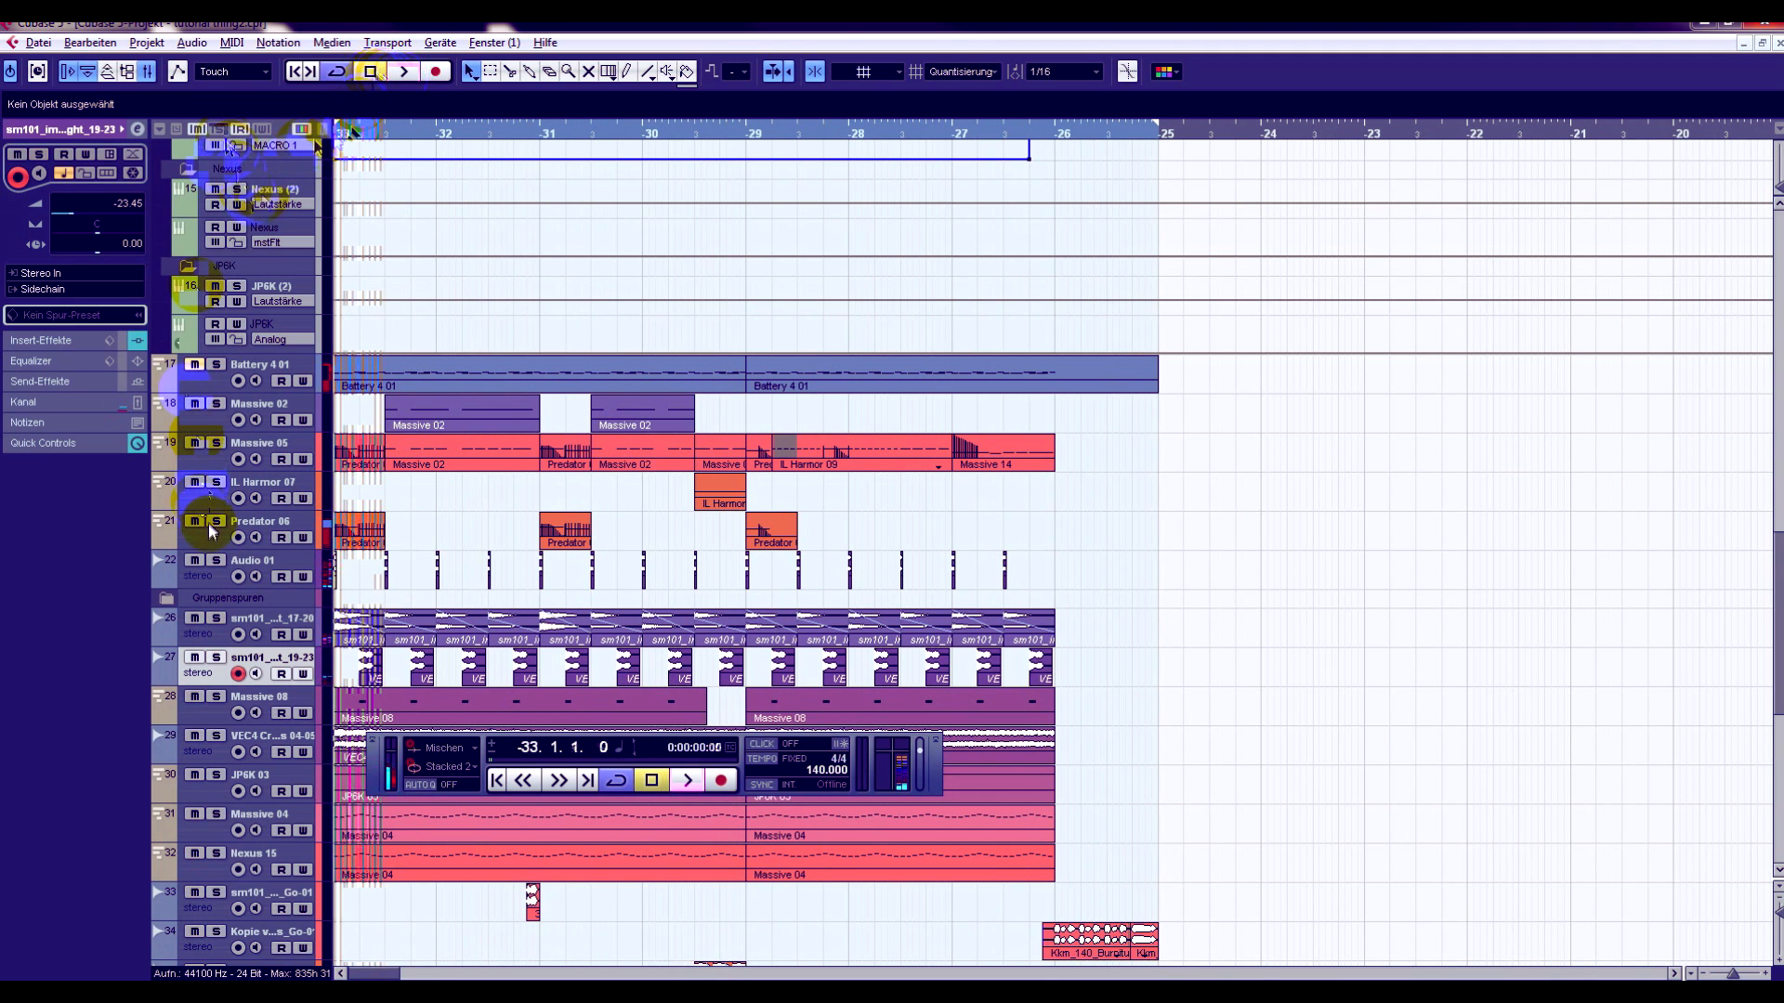
click(215, 522)
click(403, 74)
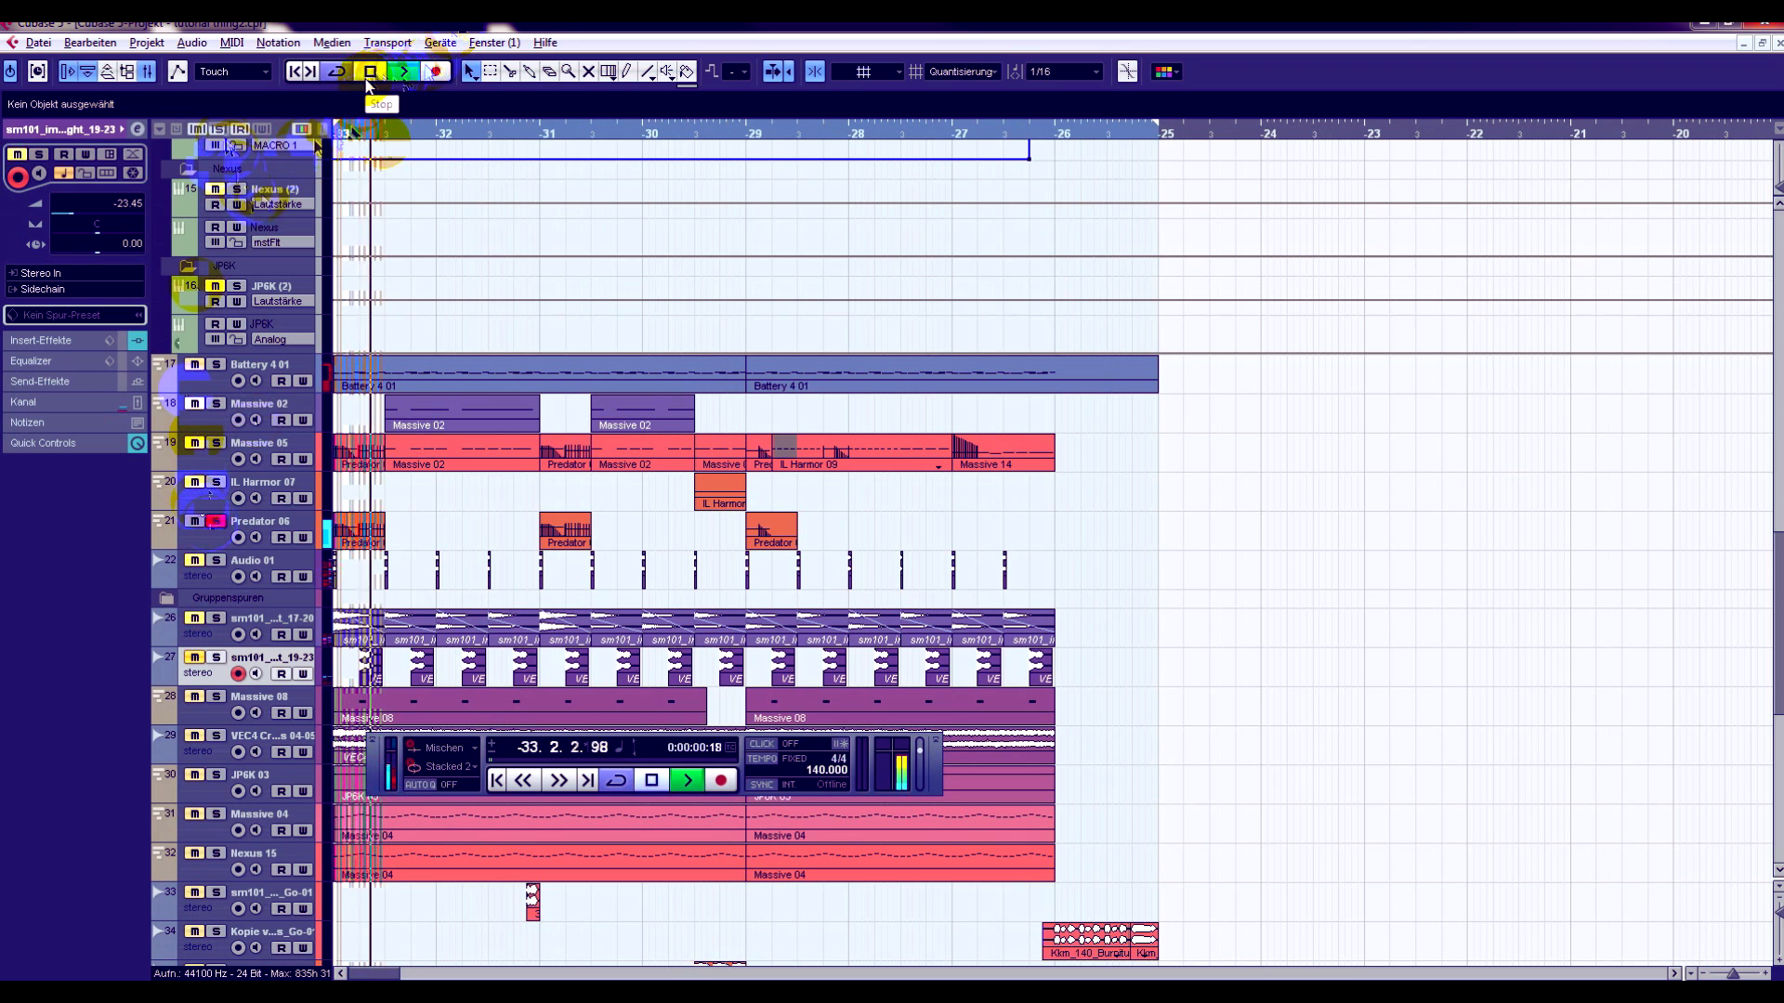
click(369, 74)
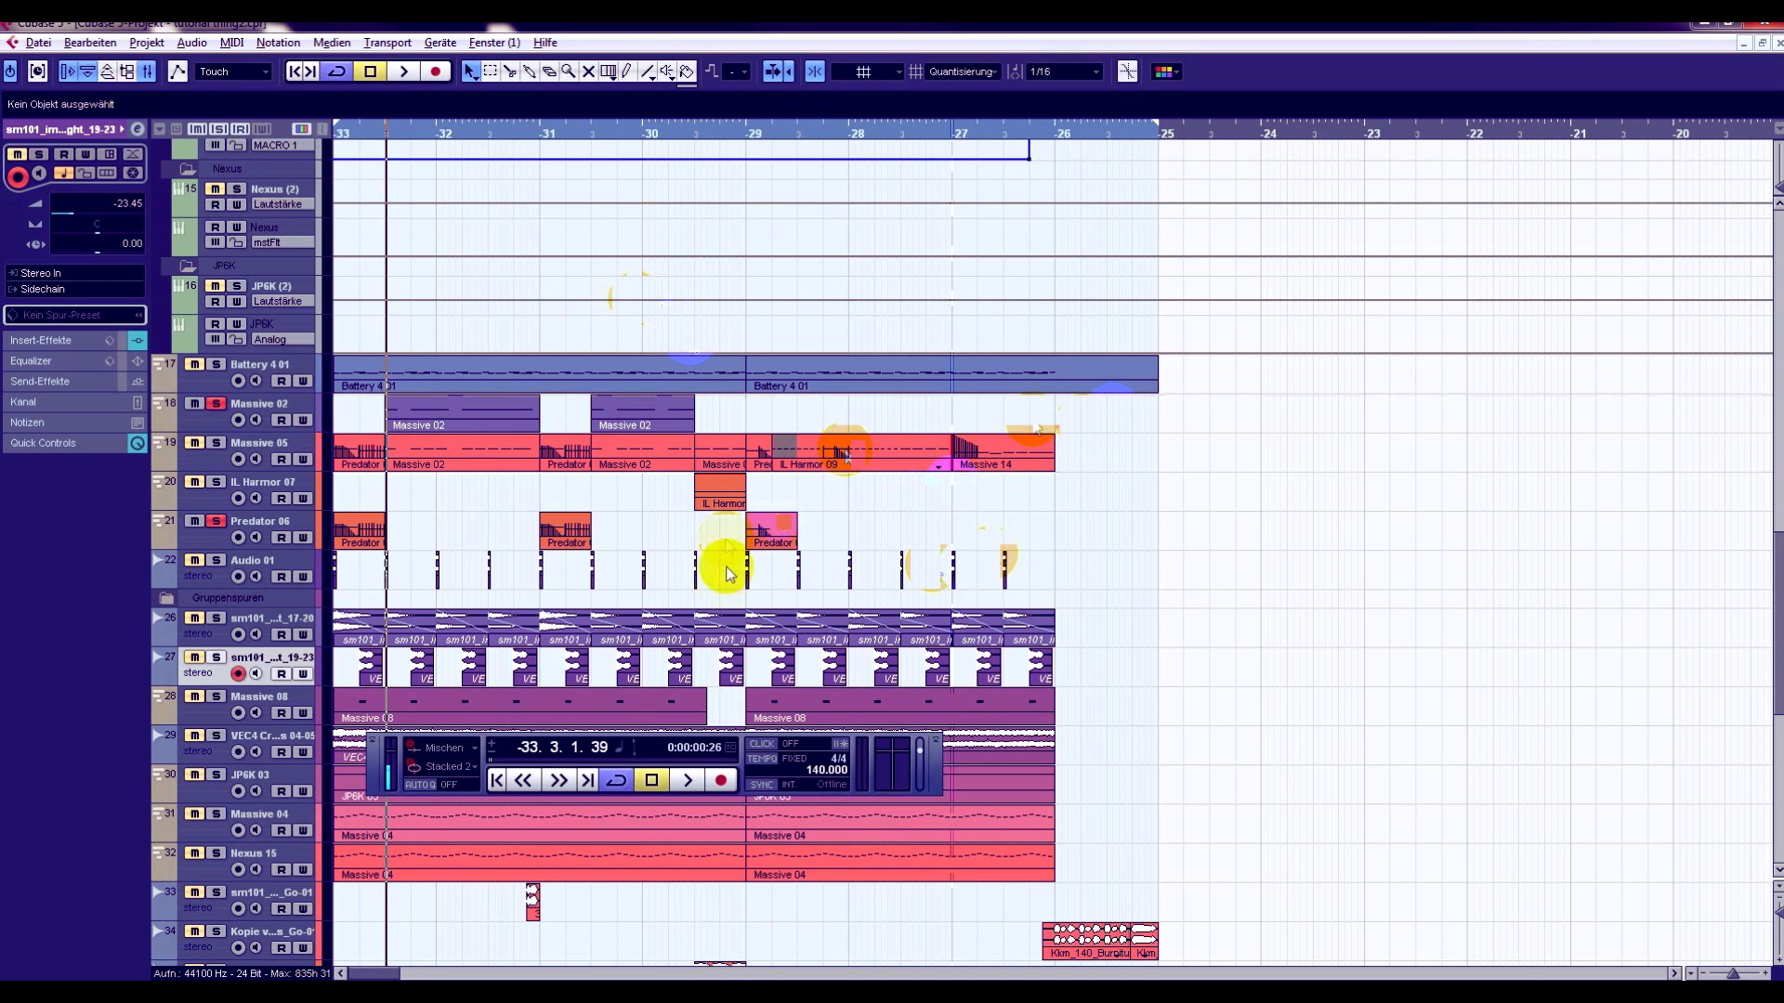
- Play the soloed Predator 06 and Massive 02 tracks together from bar -33 and stop near bar -29
click(359, 135)
click(405, 72)
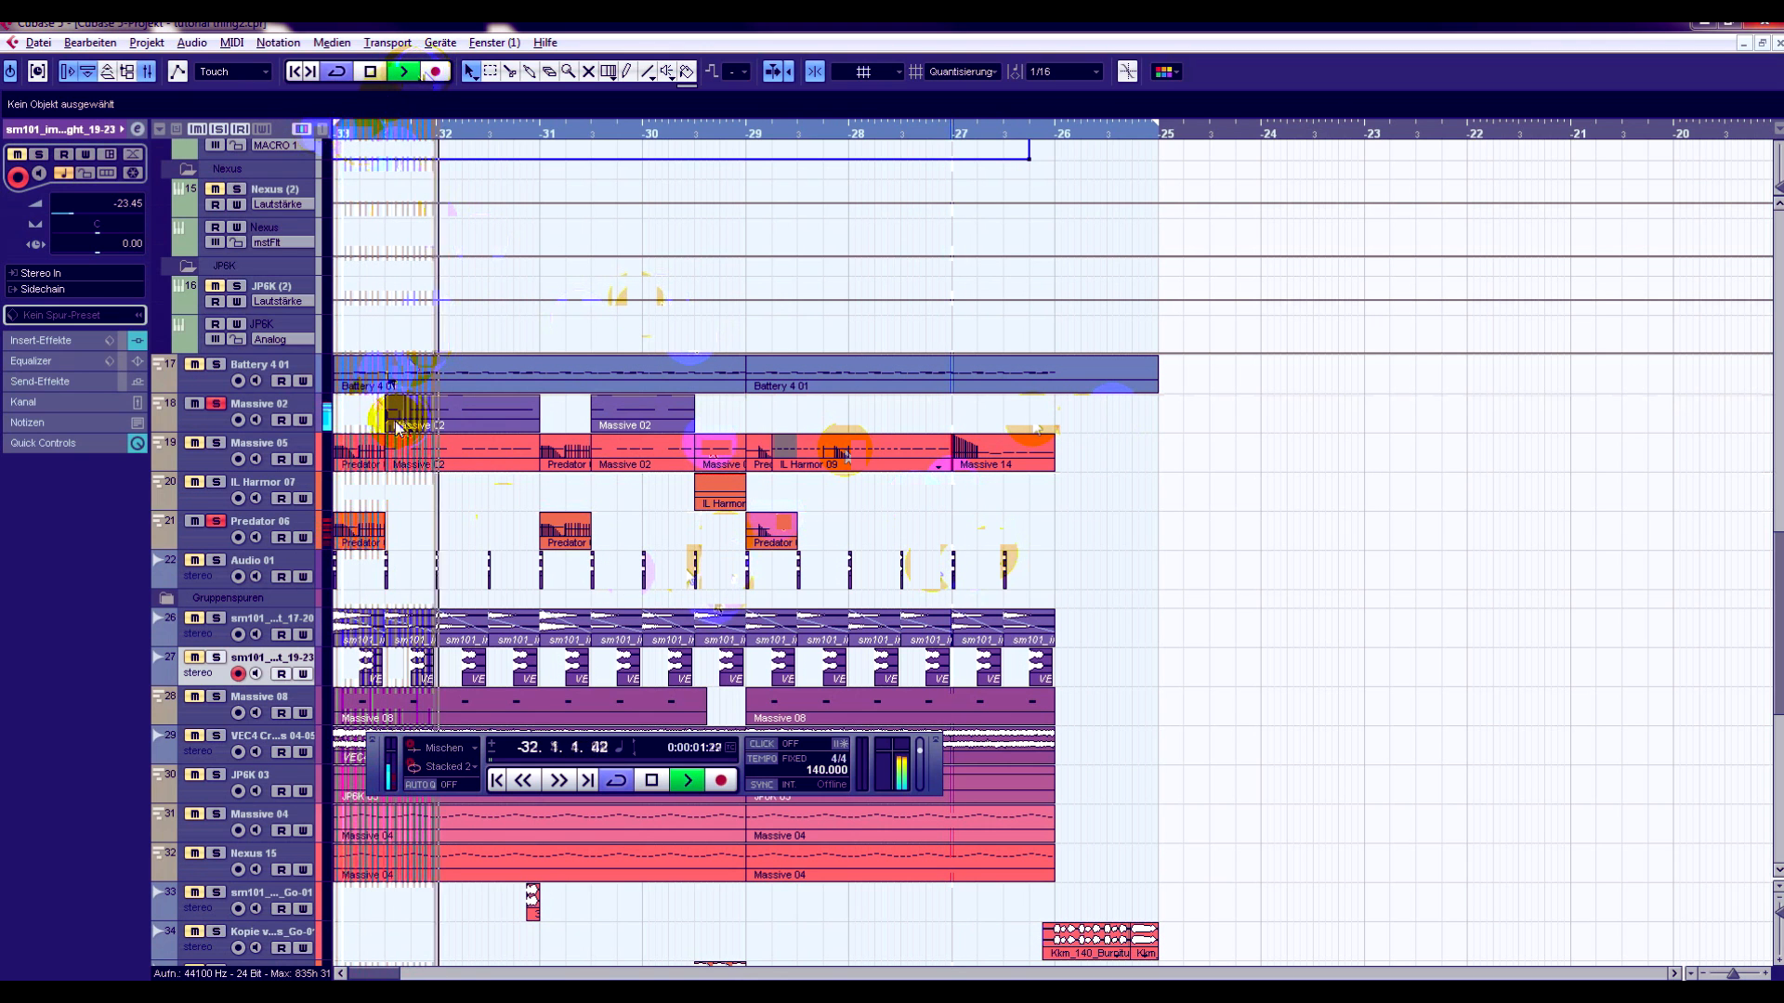
click(654, 783)
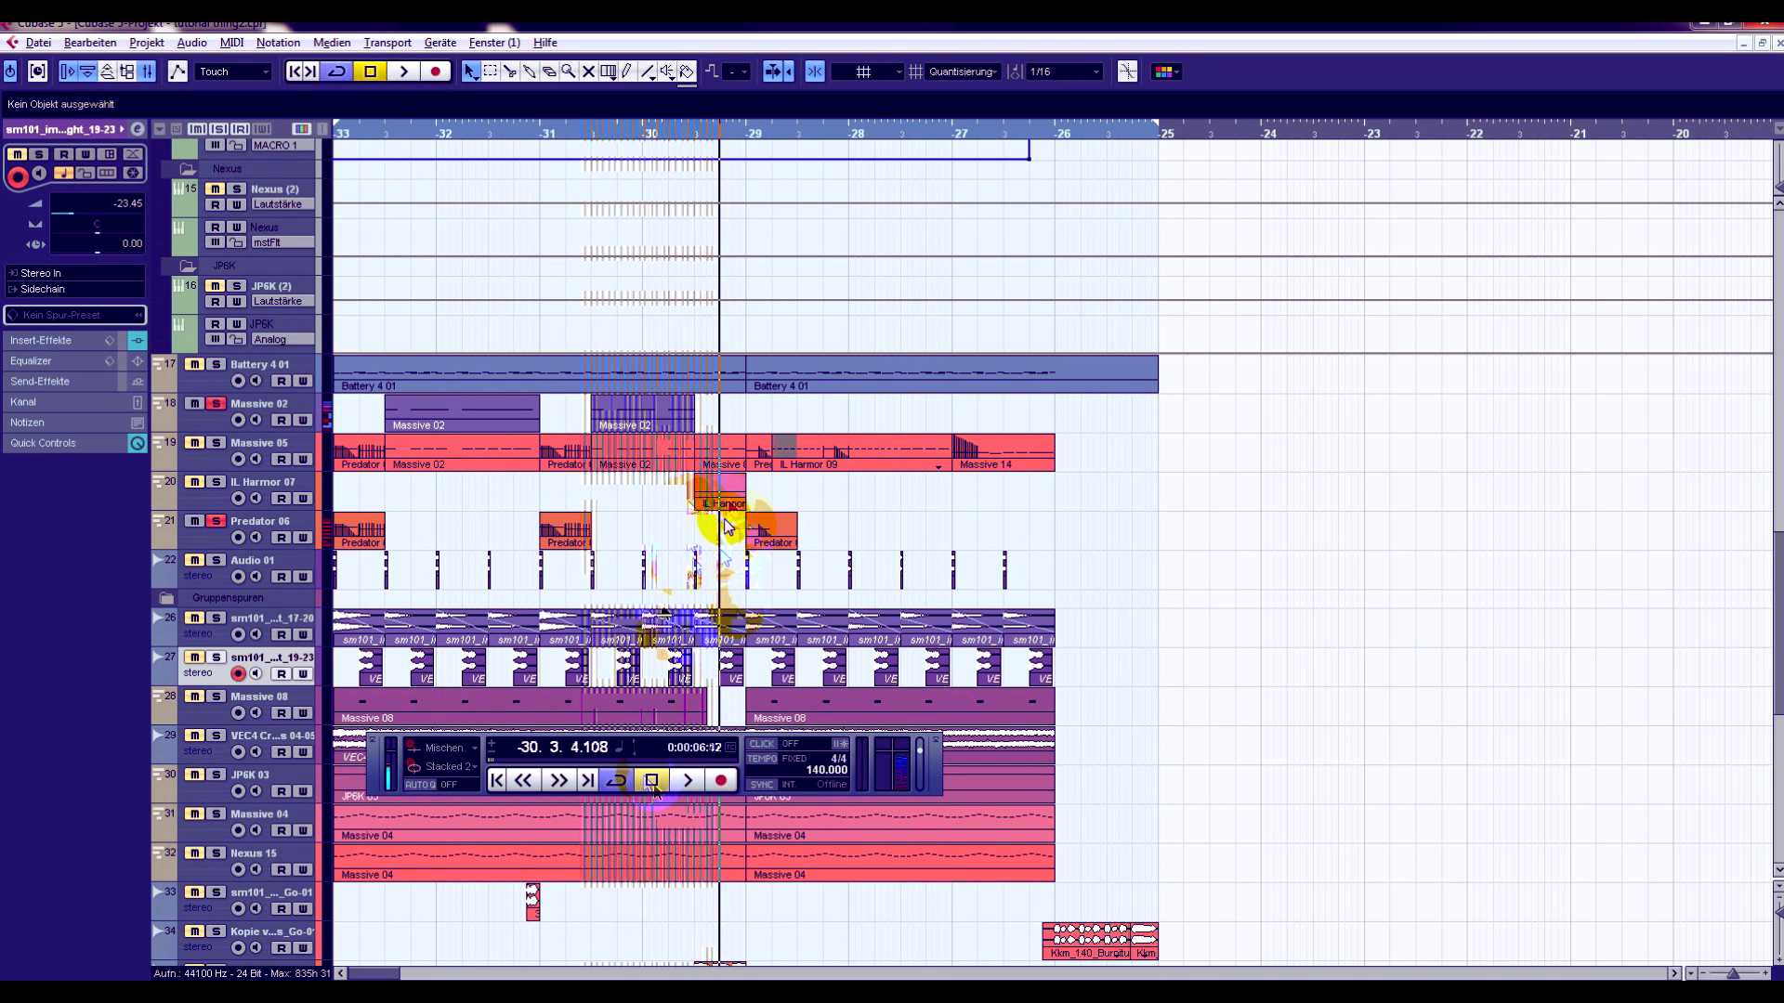
- Add IL Harmor 07 to the soloed tracks and play from just before bar -30
click(214, 484)
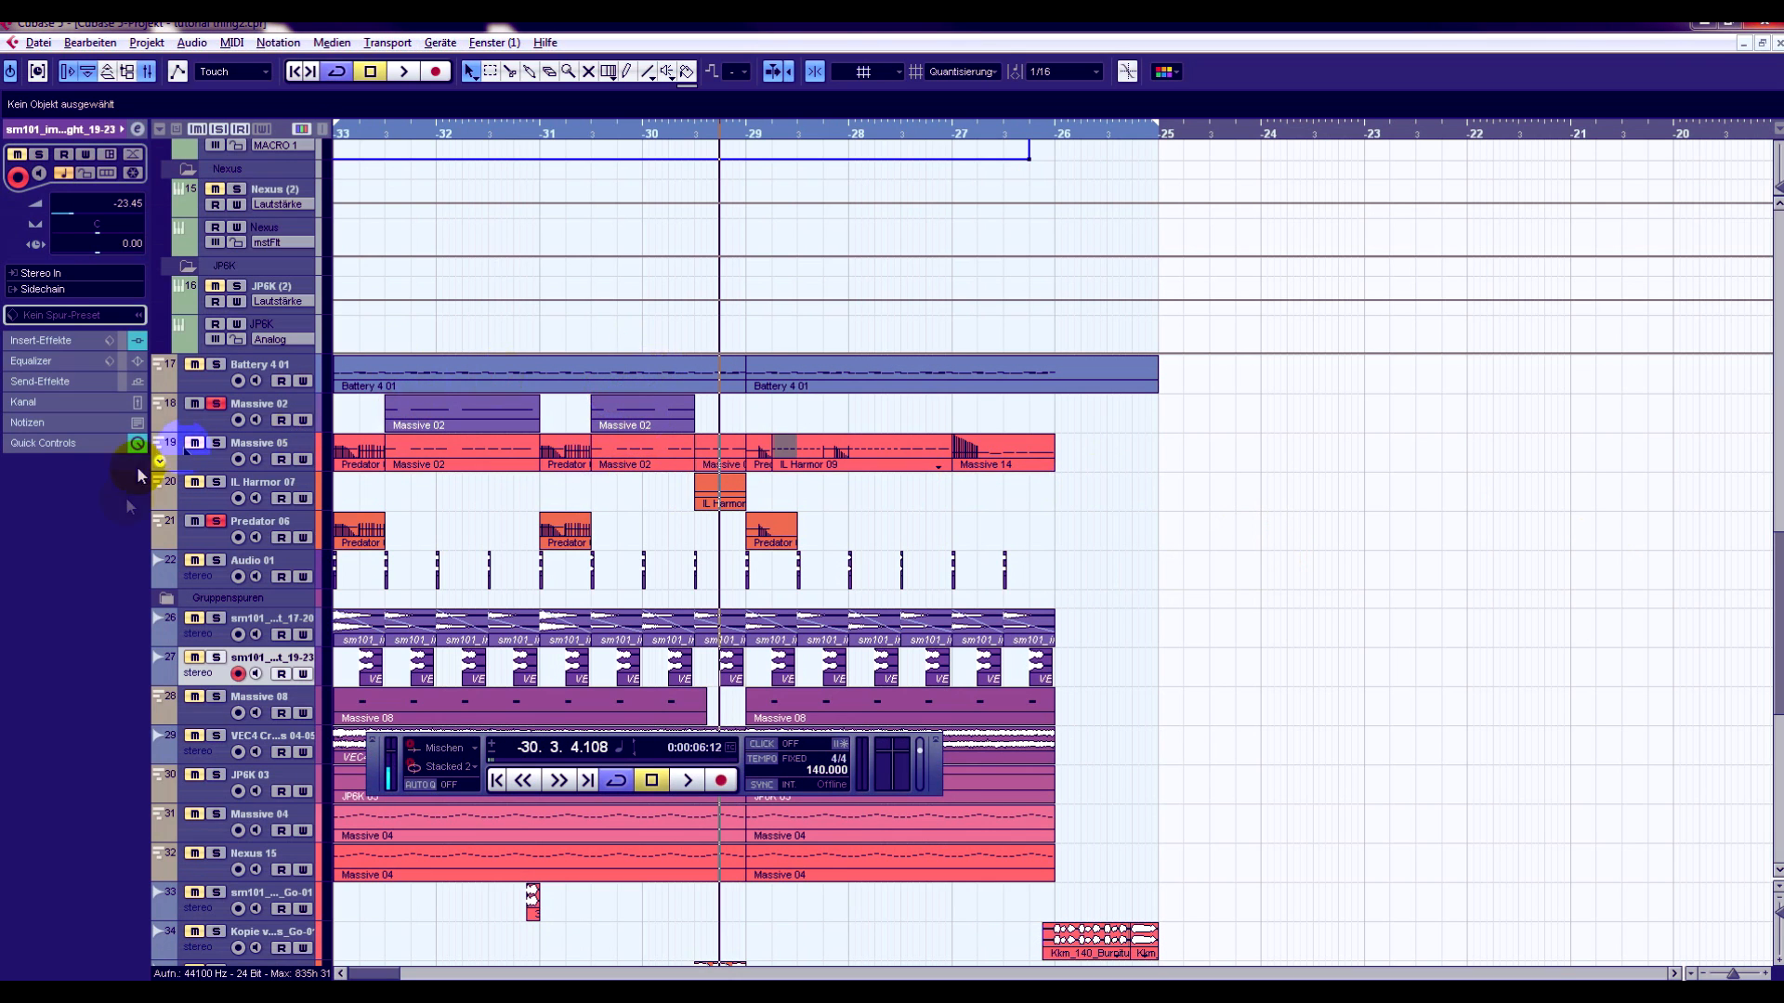
click(637, 133)
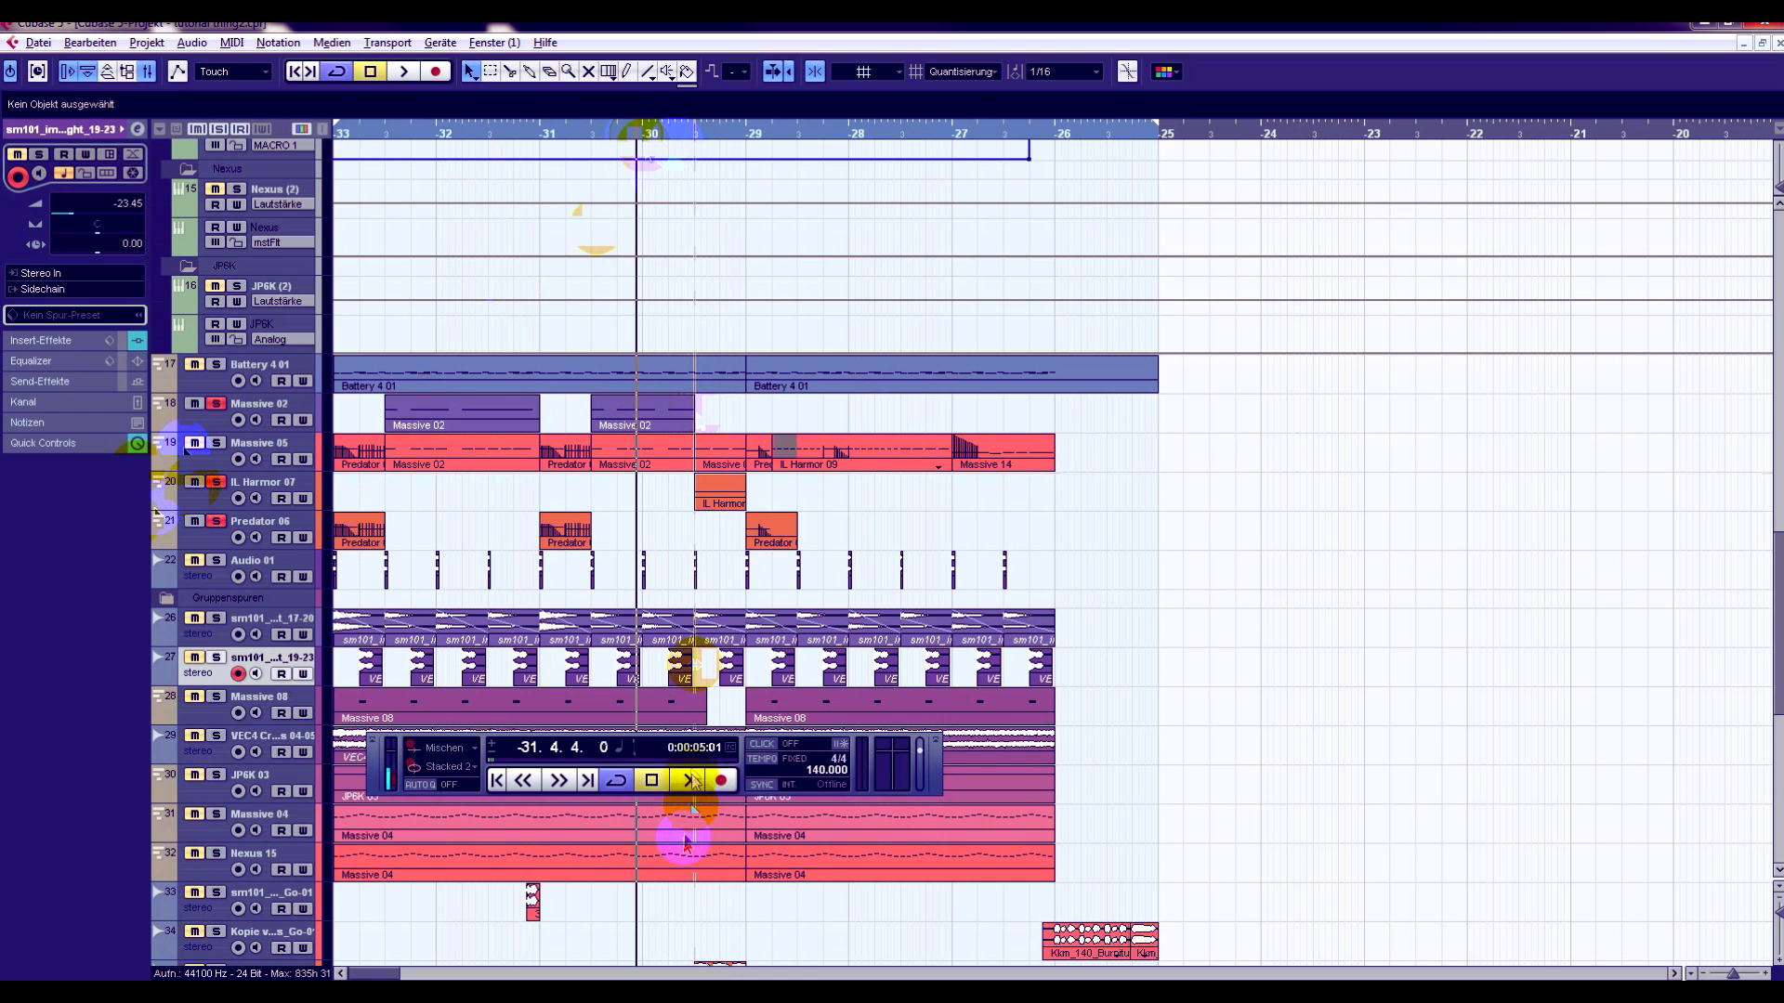
click(688, 783)
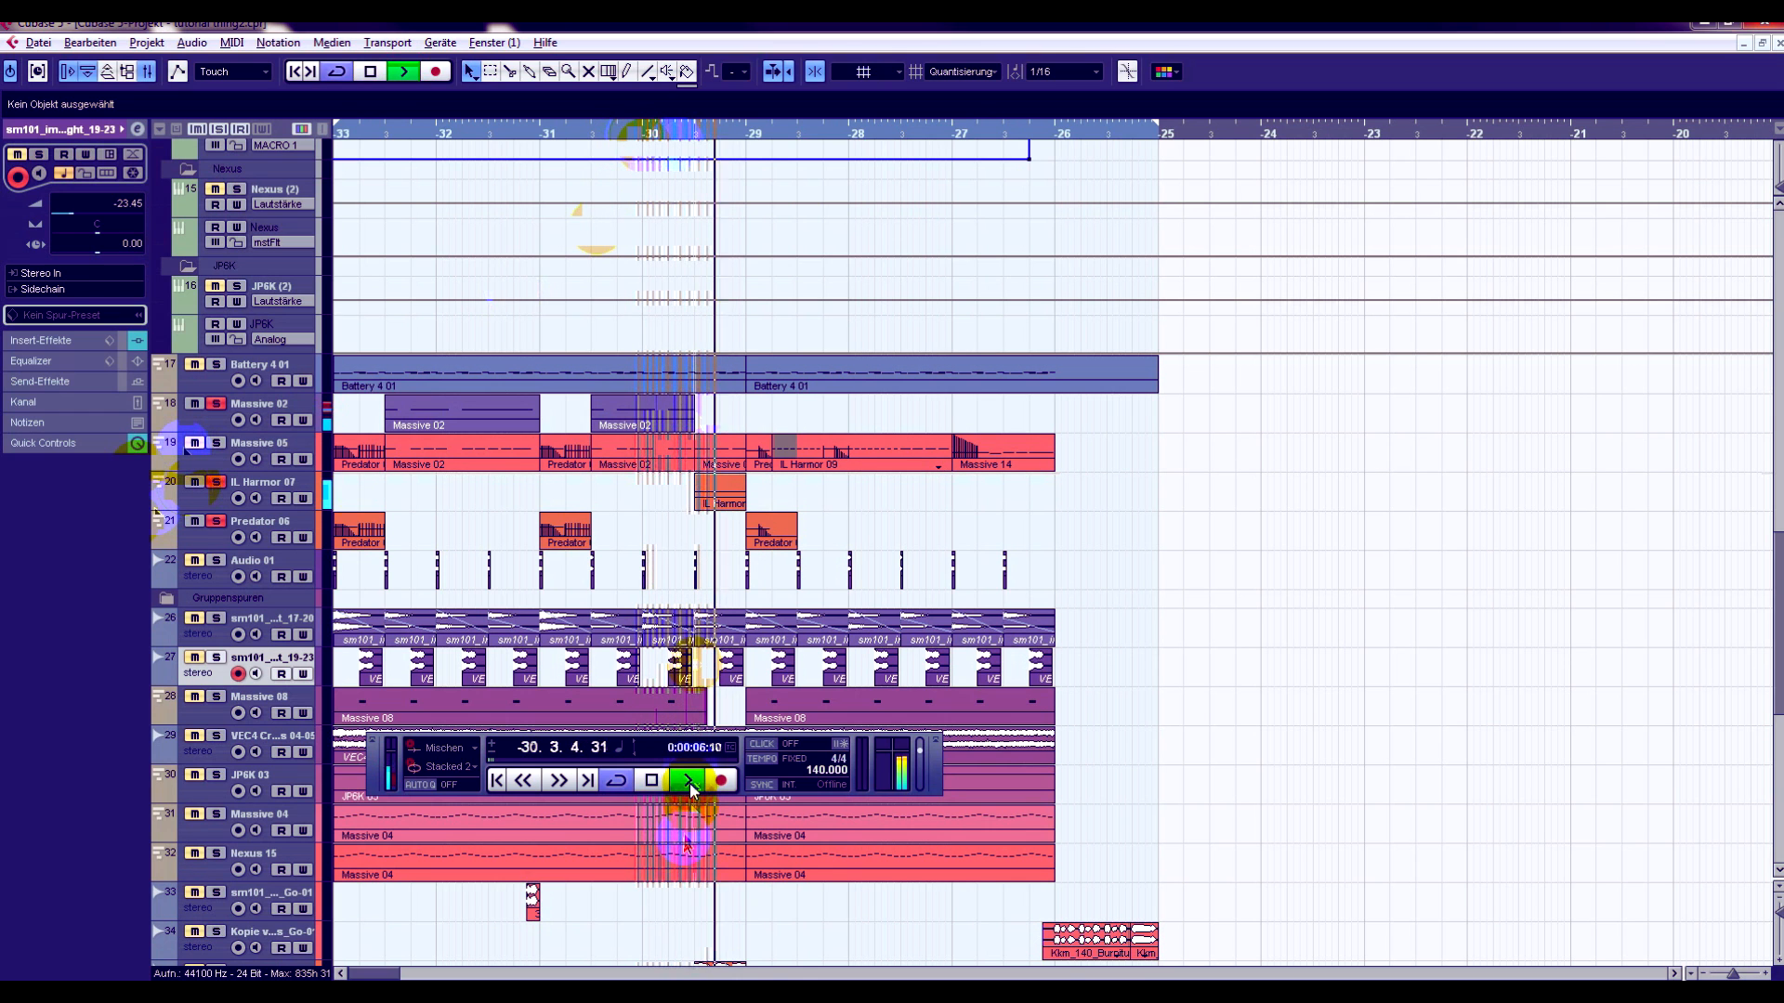
- Stop playback and extend the end of the second Massive 02 part to bar -29, above the IL Harmor 07 part
click(656, 784)
click(656, 783)
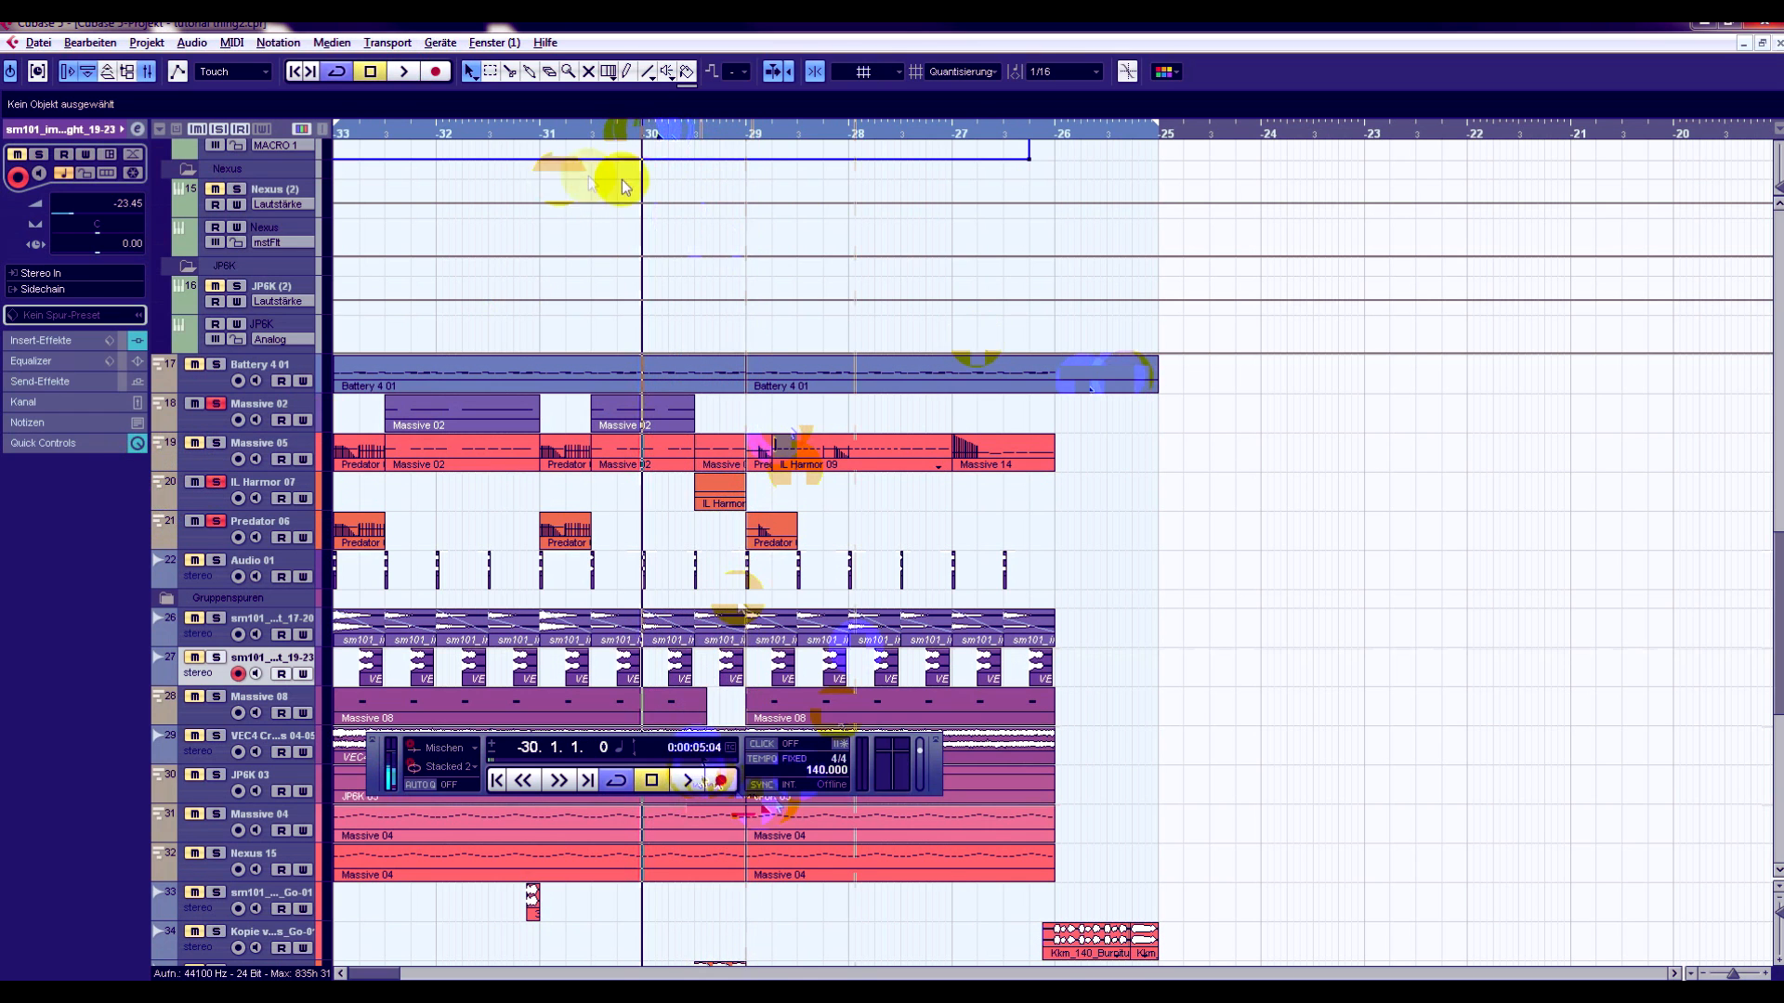
drag(637, 133, 656, 219)
click(850, 490)
click(260, 410)
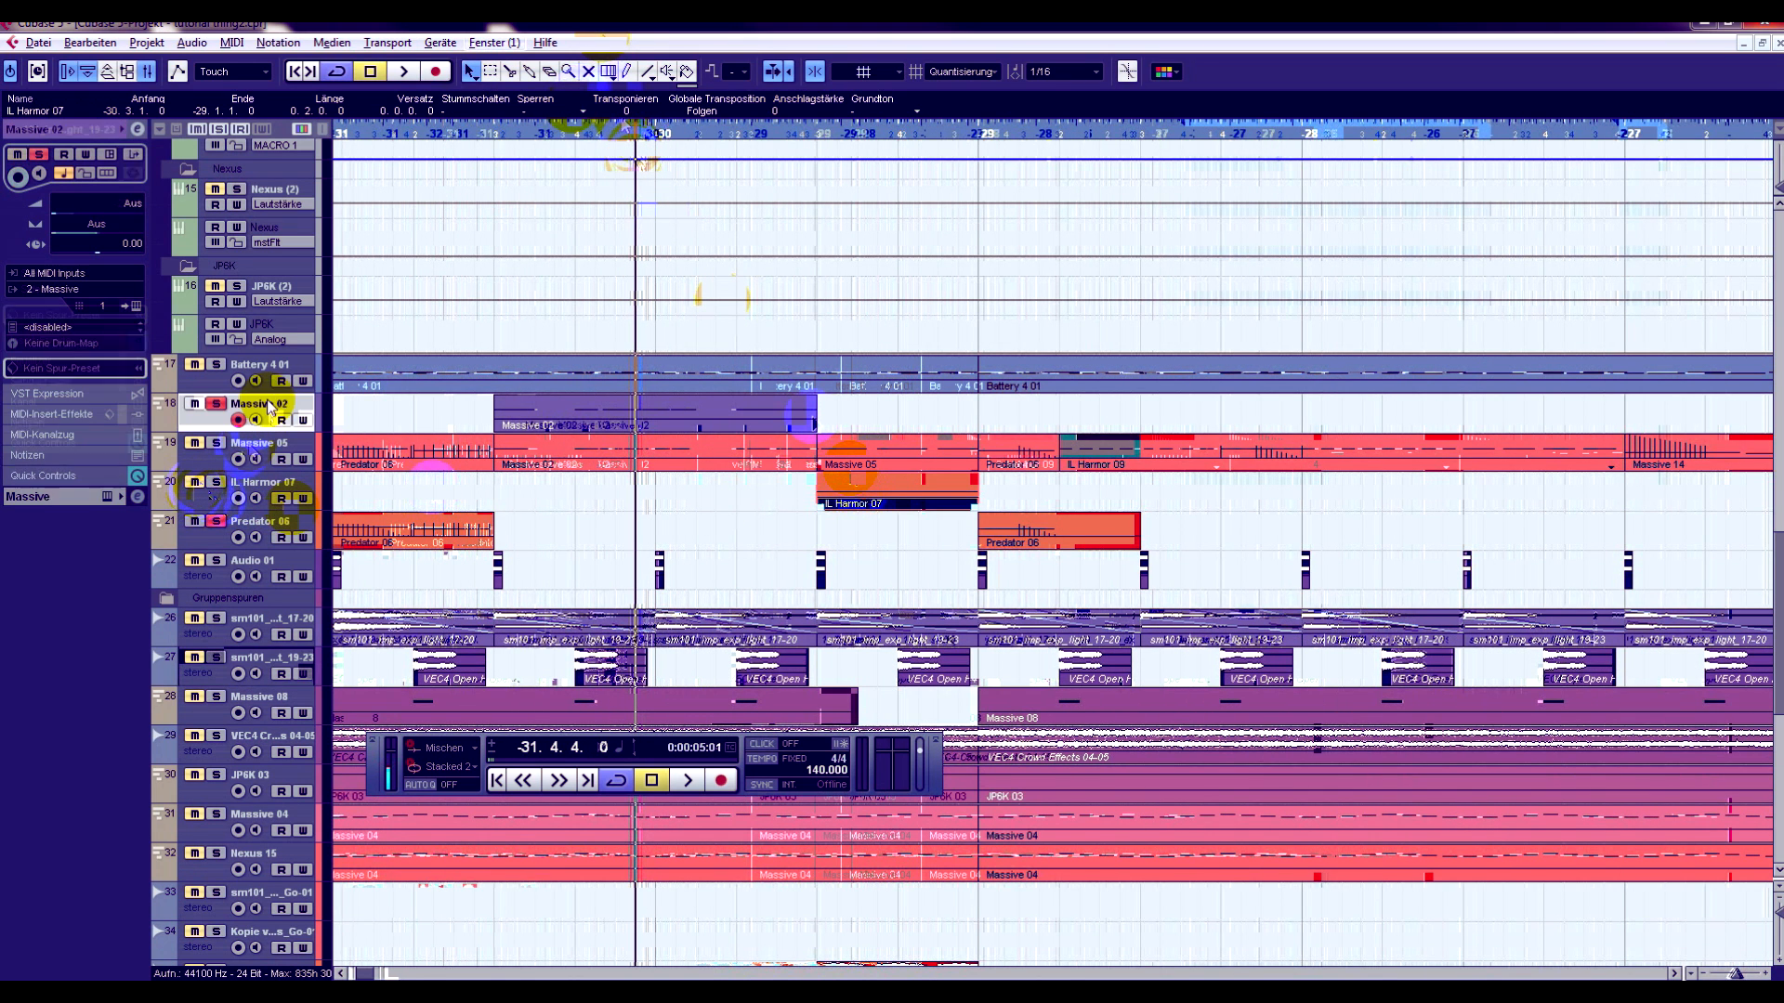
click(703, 428)
drag(817, 428, 978, 428)
- Audition the extended Massive 02 part from bar -31 with Massive 05 soloed, and shorten it back to where the IL Harmor 07 part starts
drag(537, 133, 495, 122)
drag(269, 86, 247, 76)
click(216, 443)
click(406, 73)
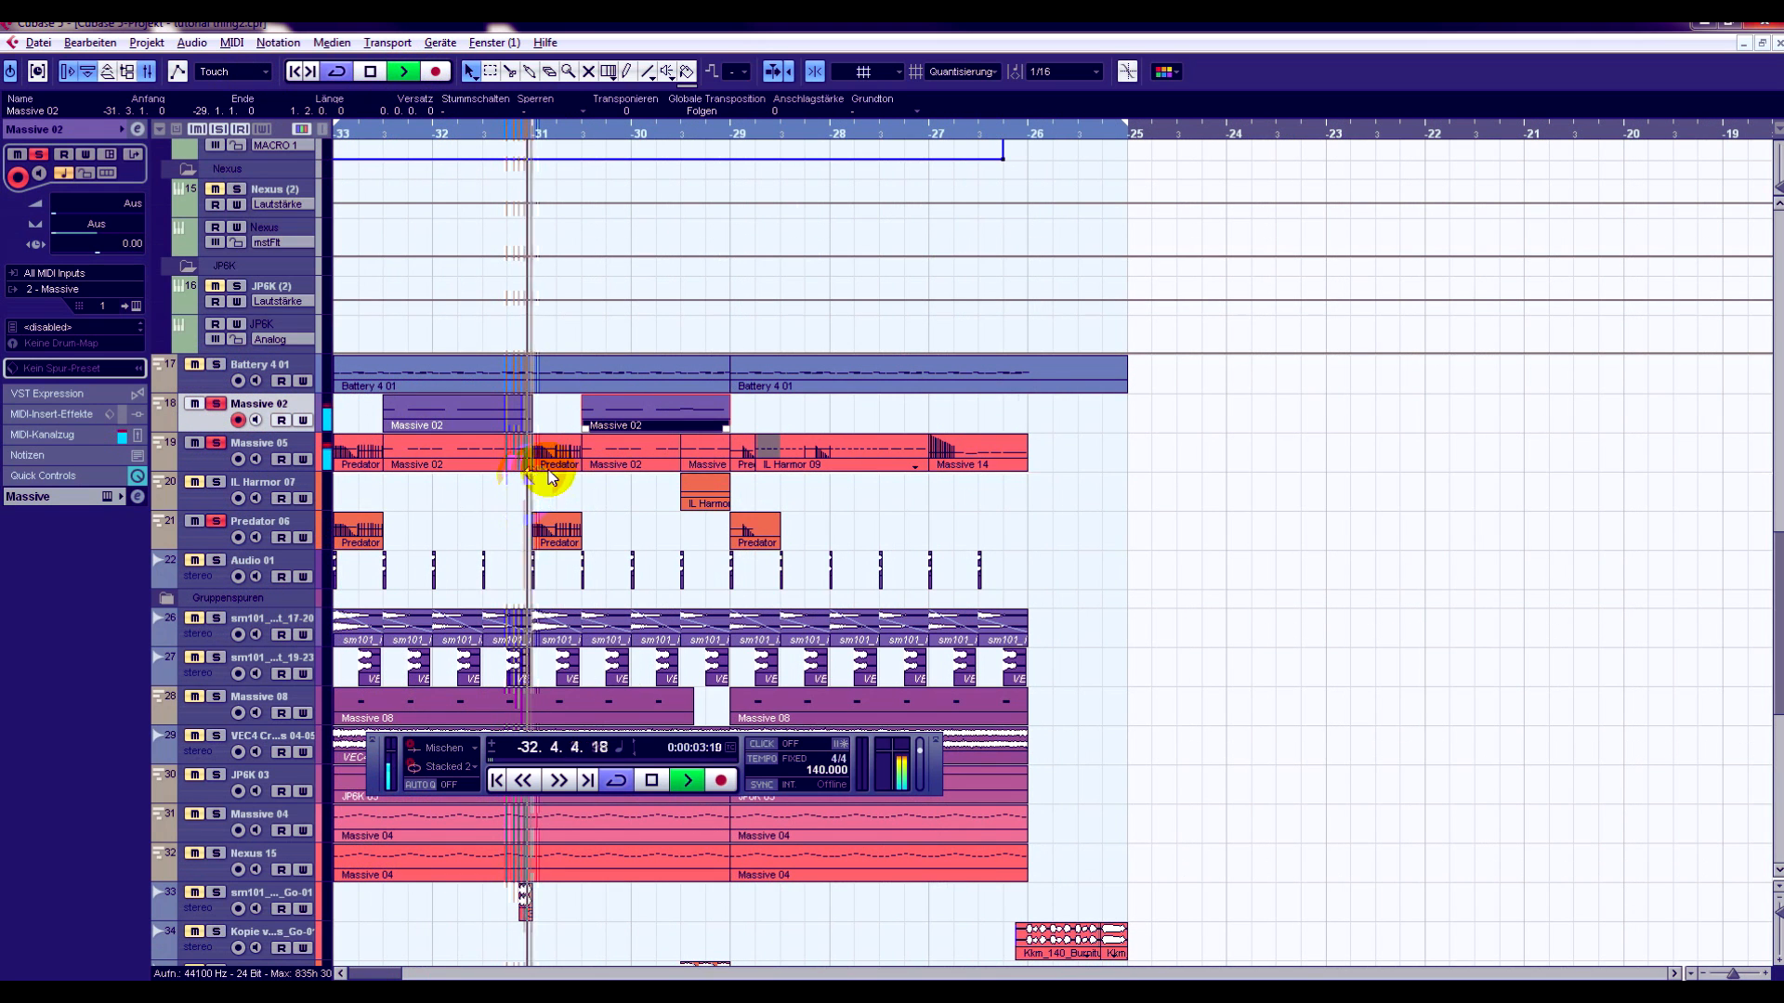
click(371, 73)
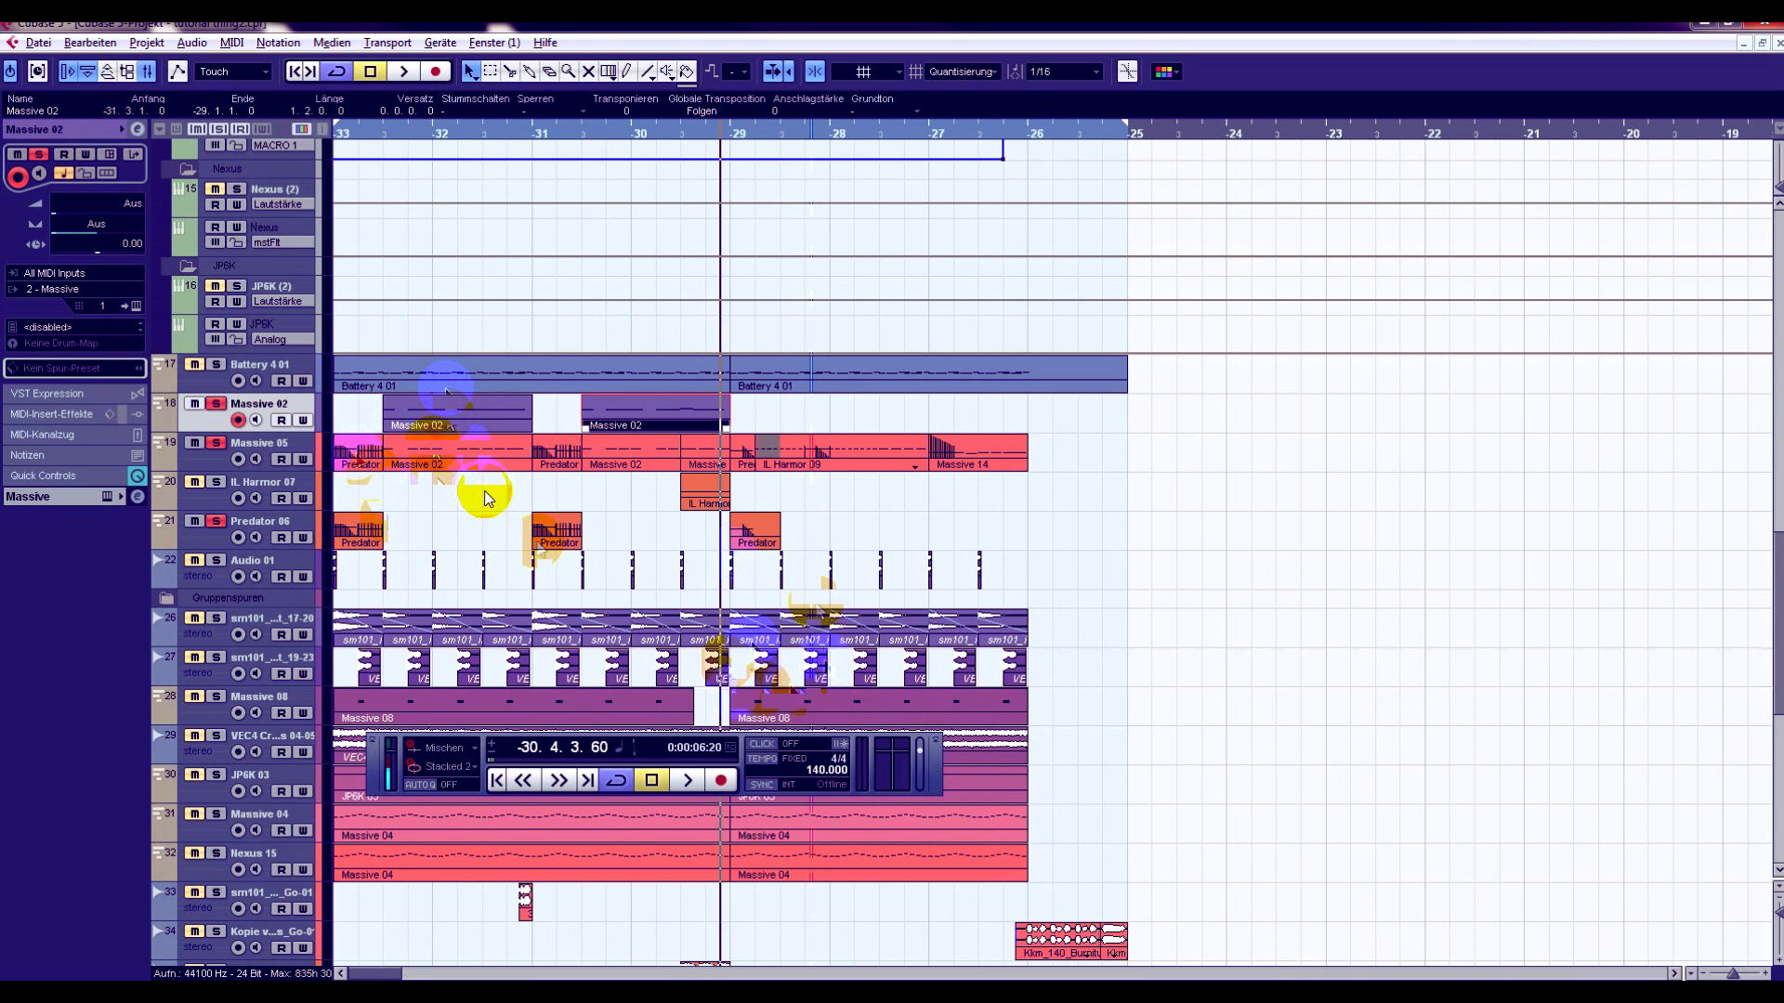
drag(728, 418, 680, 418)
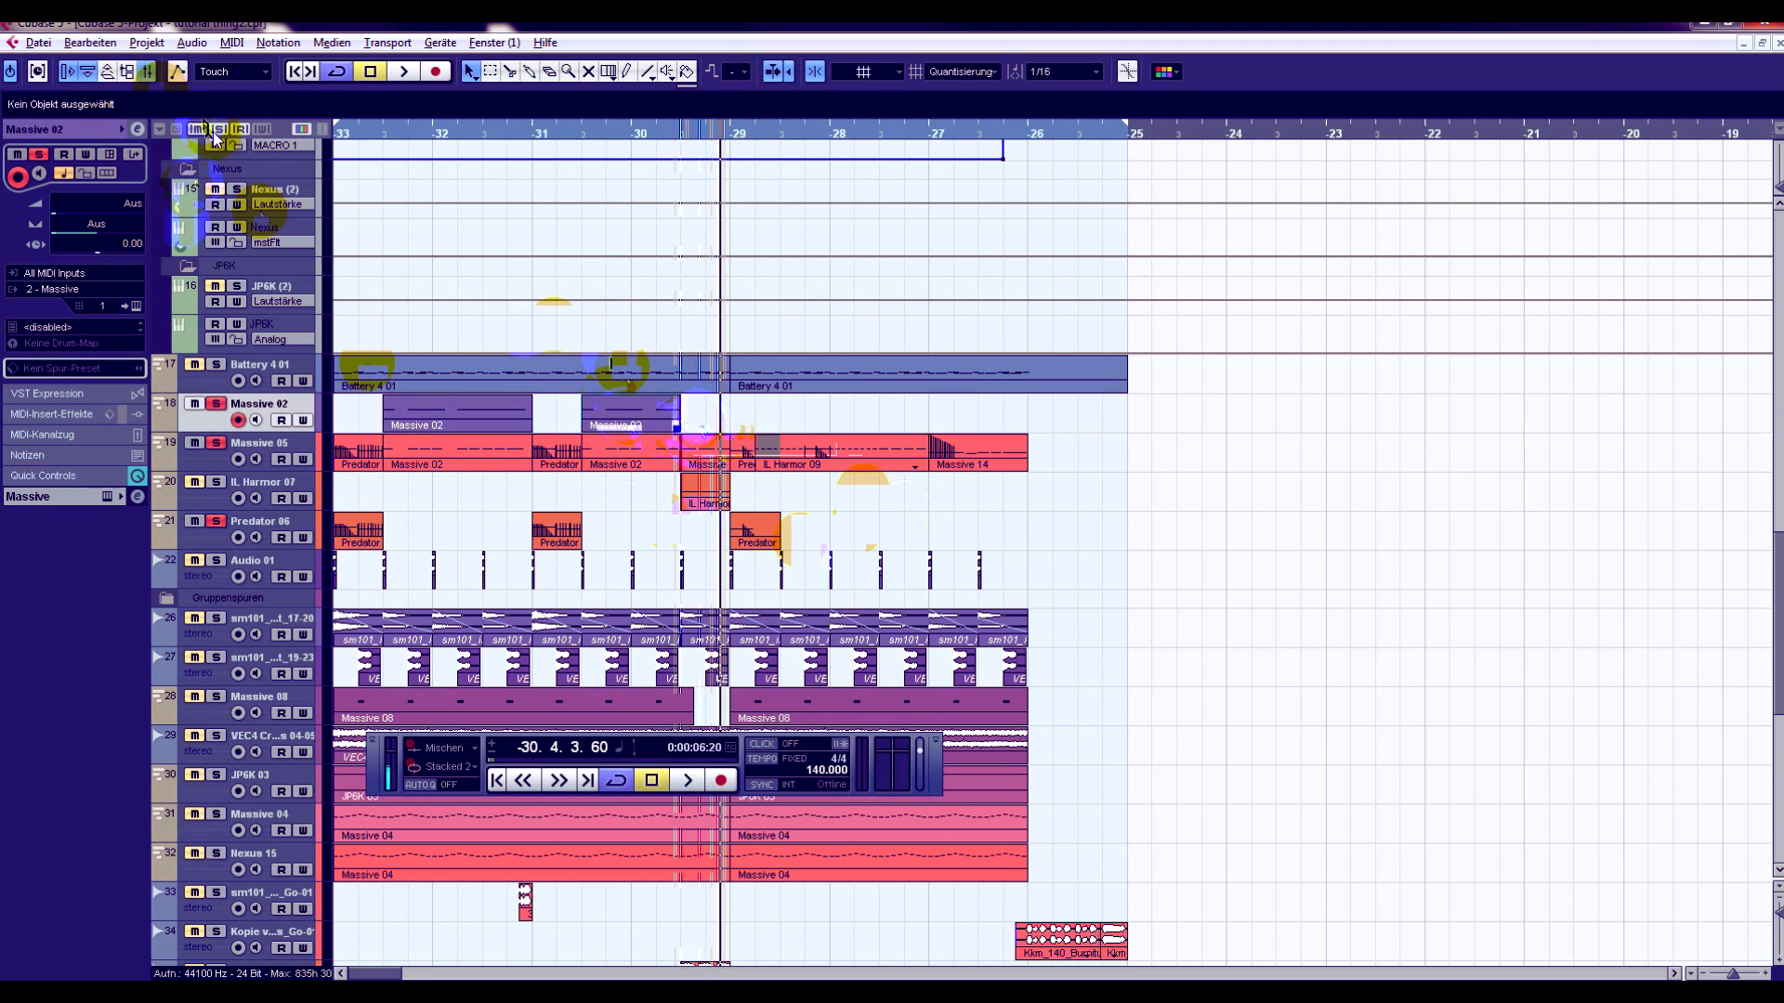
- Clear the solos, solo only Predator 06, play its part briefly from bar -29 and return to bar -29
scroll(732, 286, down, 4)
drag(734, 125, 730, 138)
scroll(792, 299, down, 2)
scroll(796, 260, up, 2)
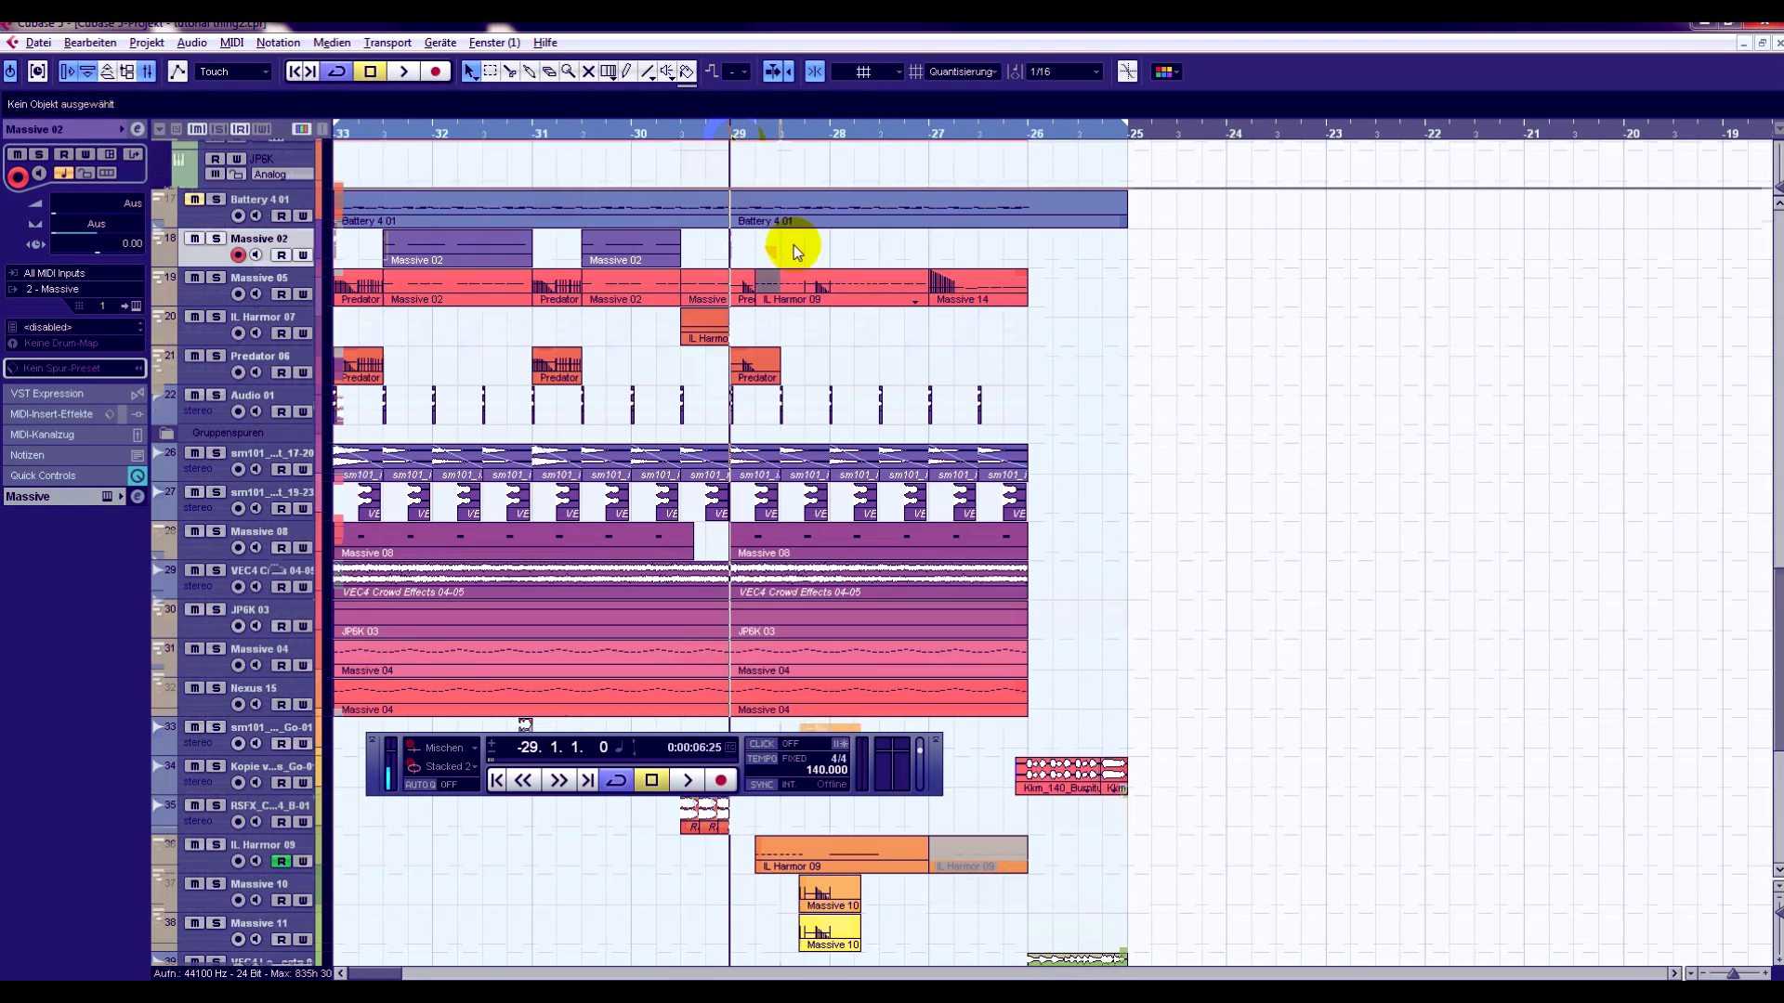
click(739, 374)
click(217, 357)
click(688, 781)
click(653, 781)
click(734, 137)
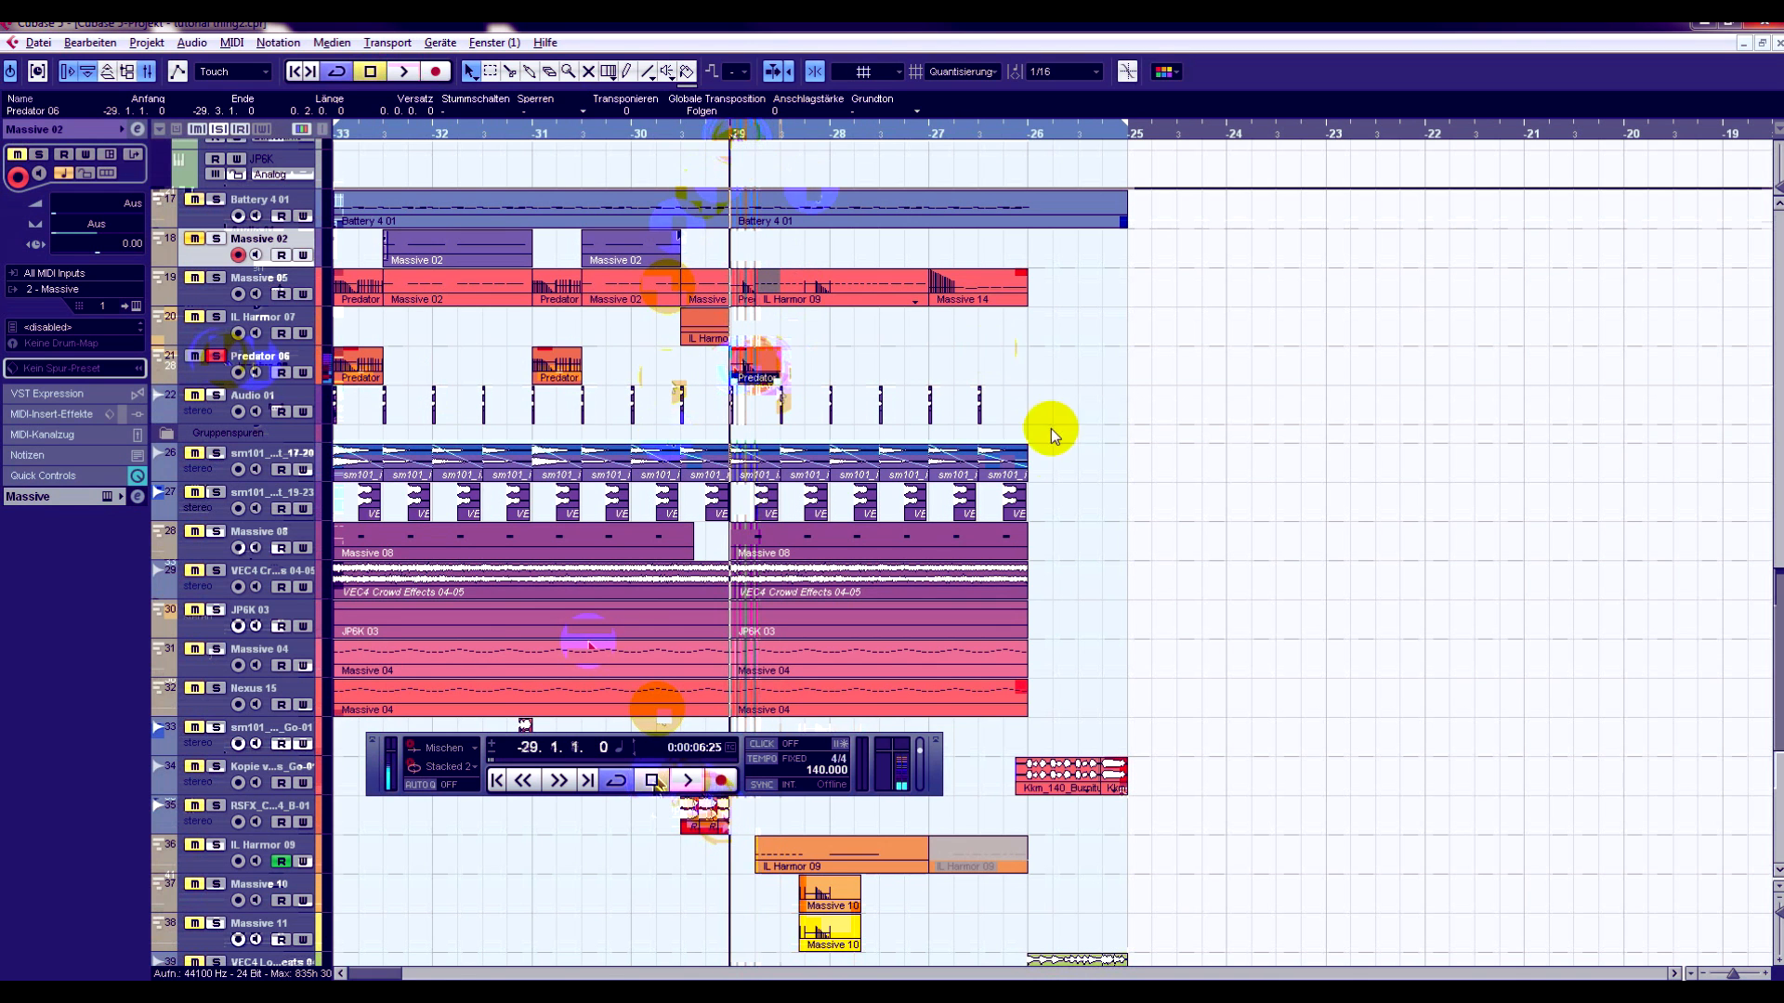
- Solo IL Harmor 09, Massive 10 and Massive 11, and play them from bar -29 before stopping
scroll(1048, 434, down, 3)
scroll(569, 630, down, 3)
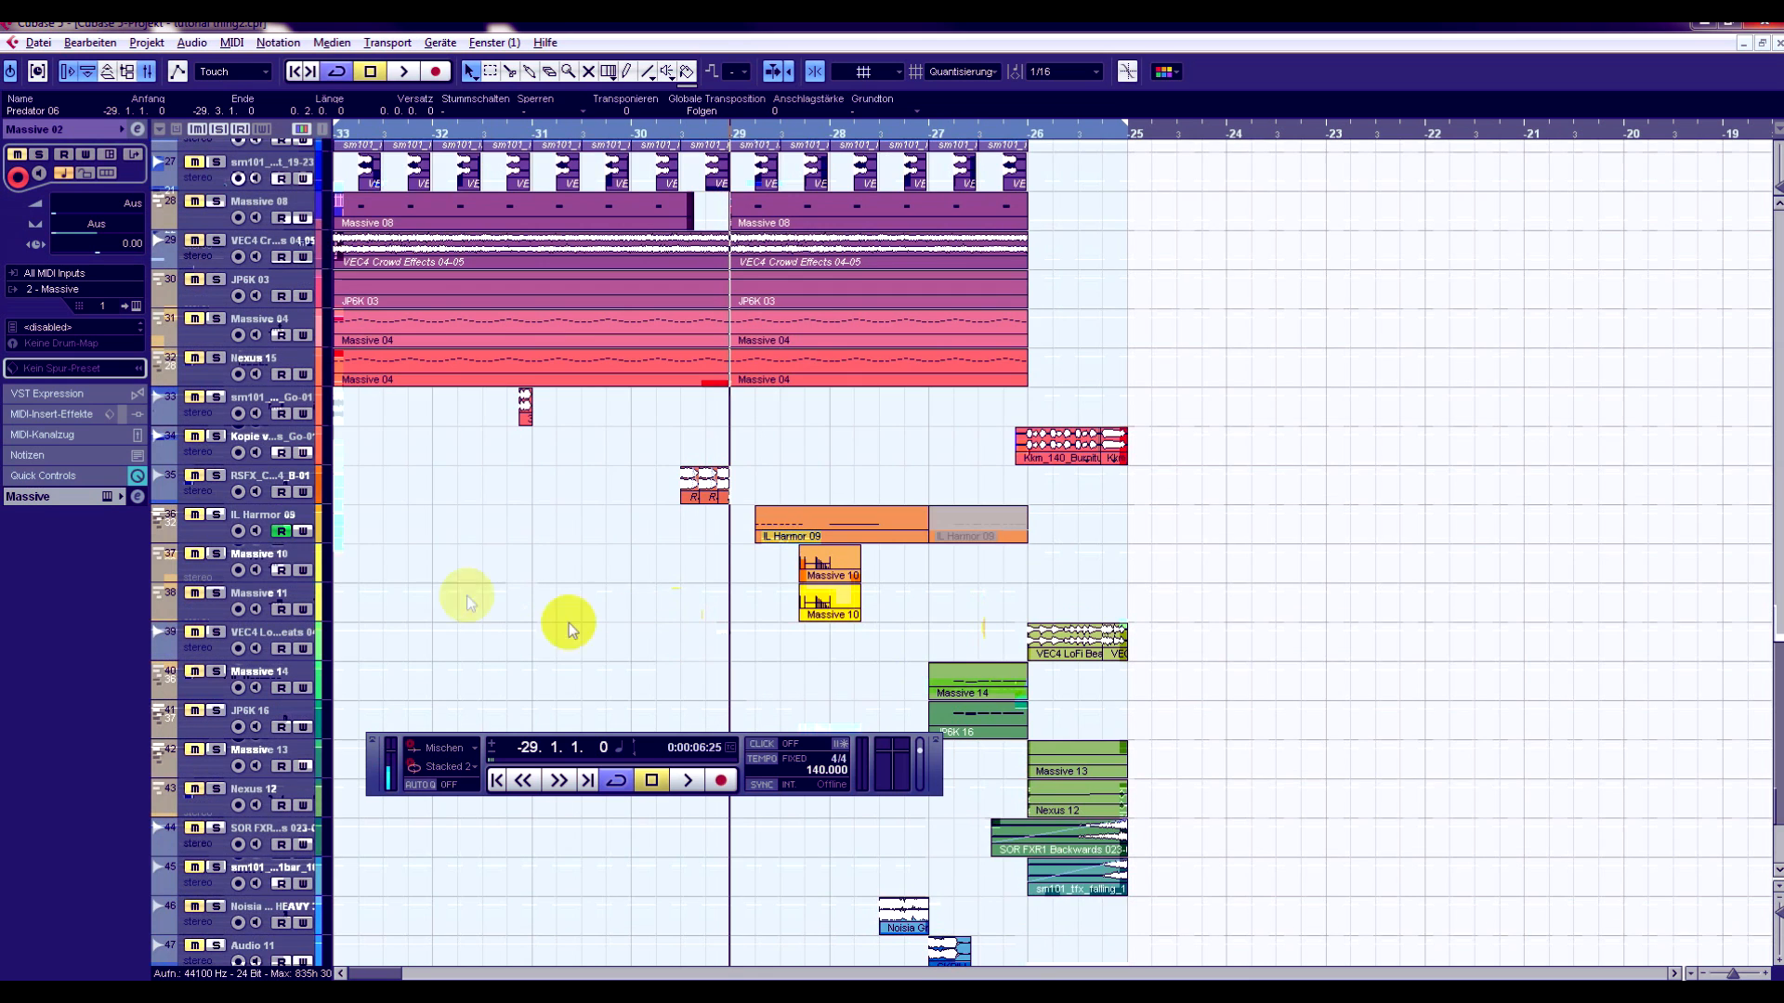
click(211, 518)
click(215, 595)
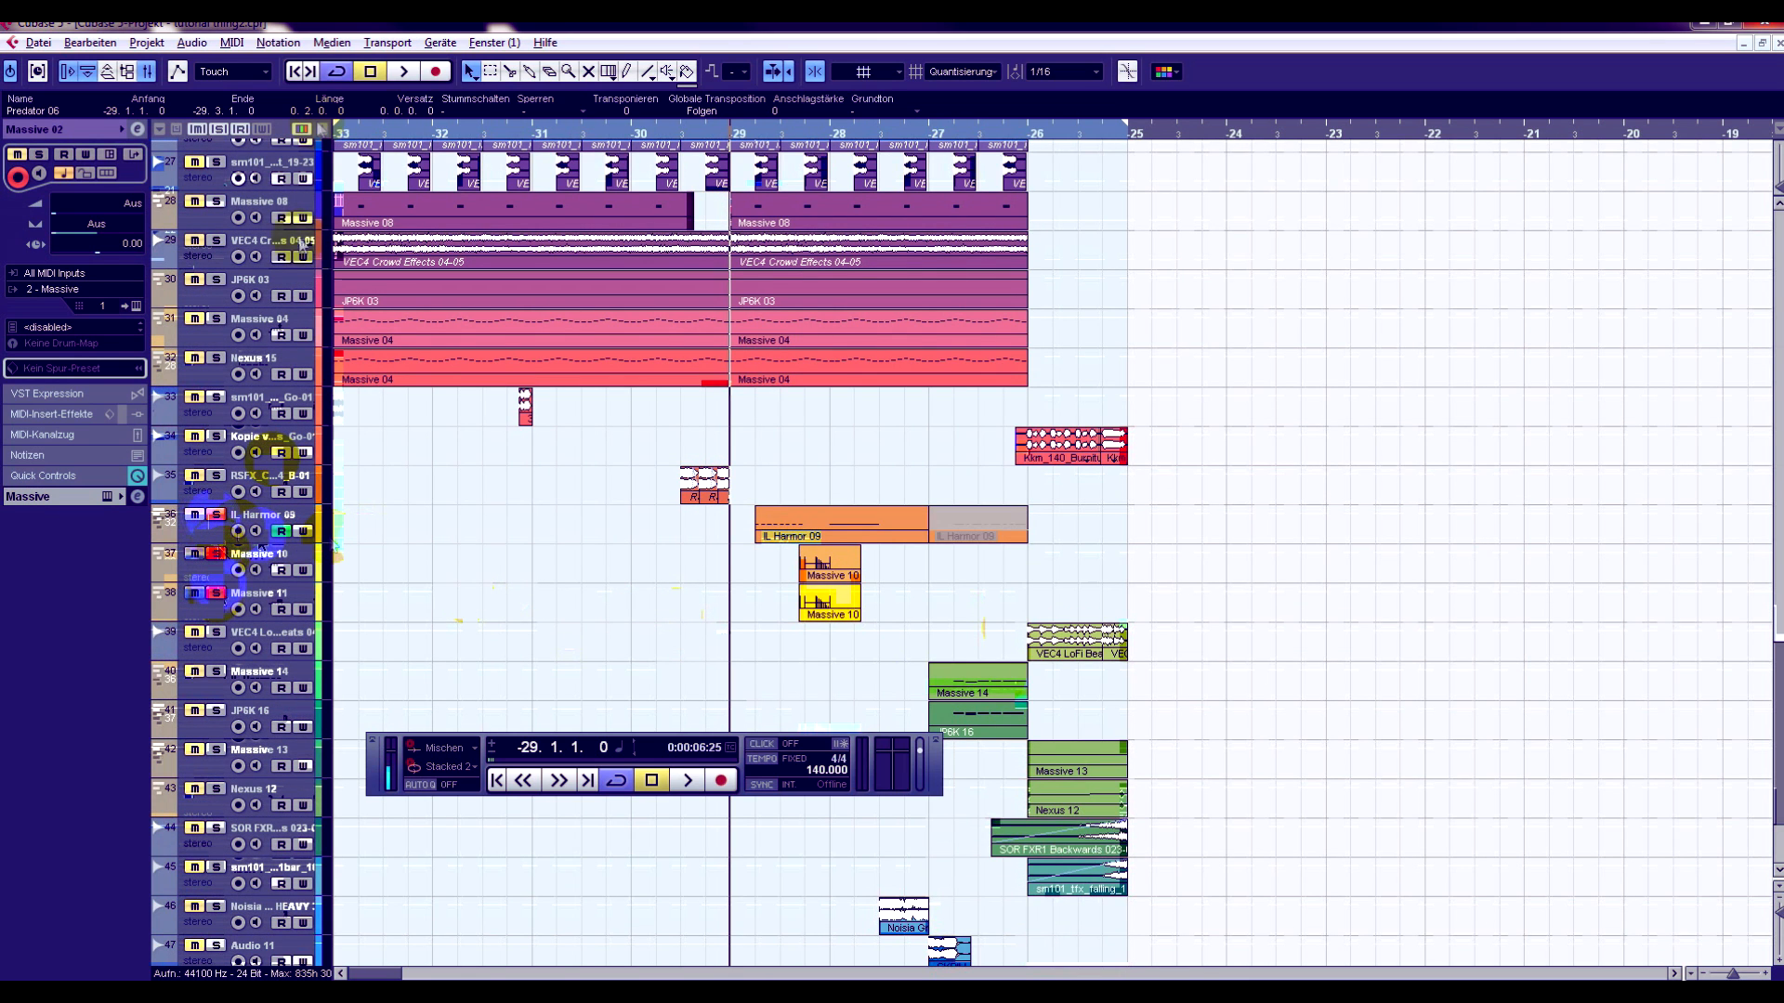
click(403, 72)
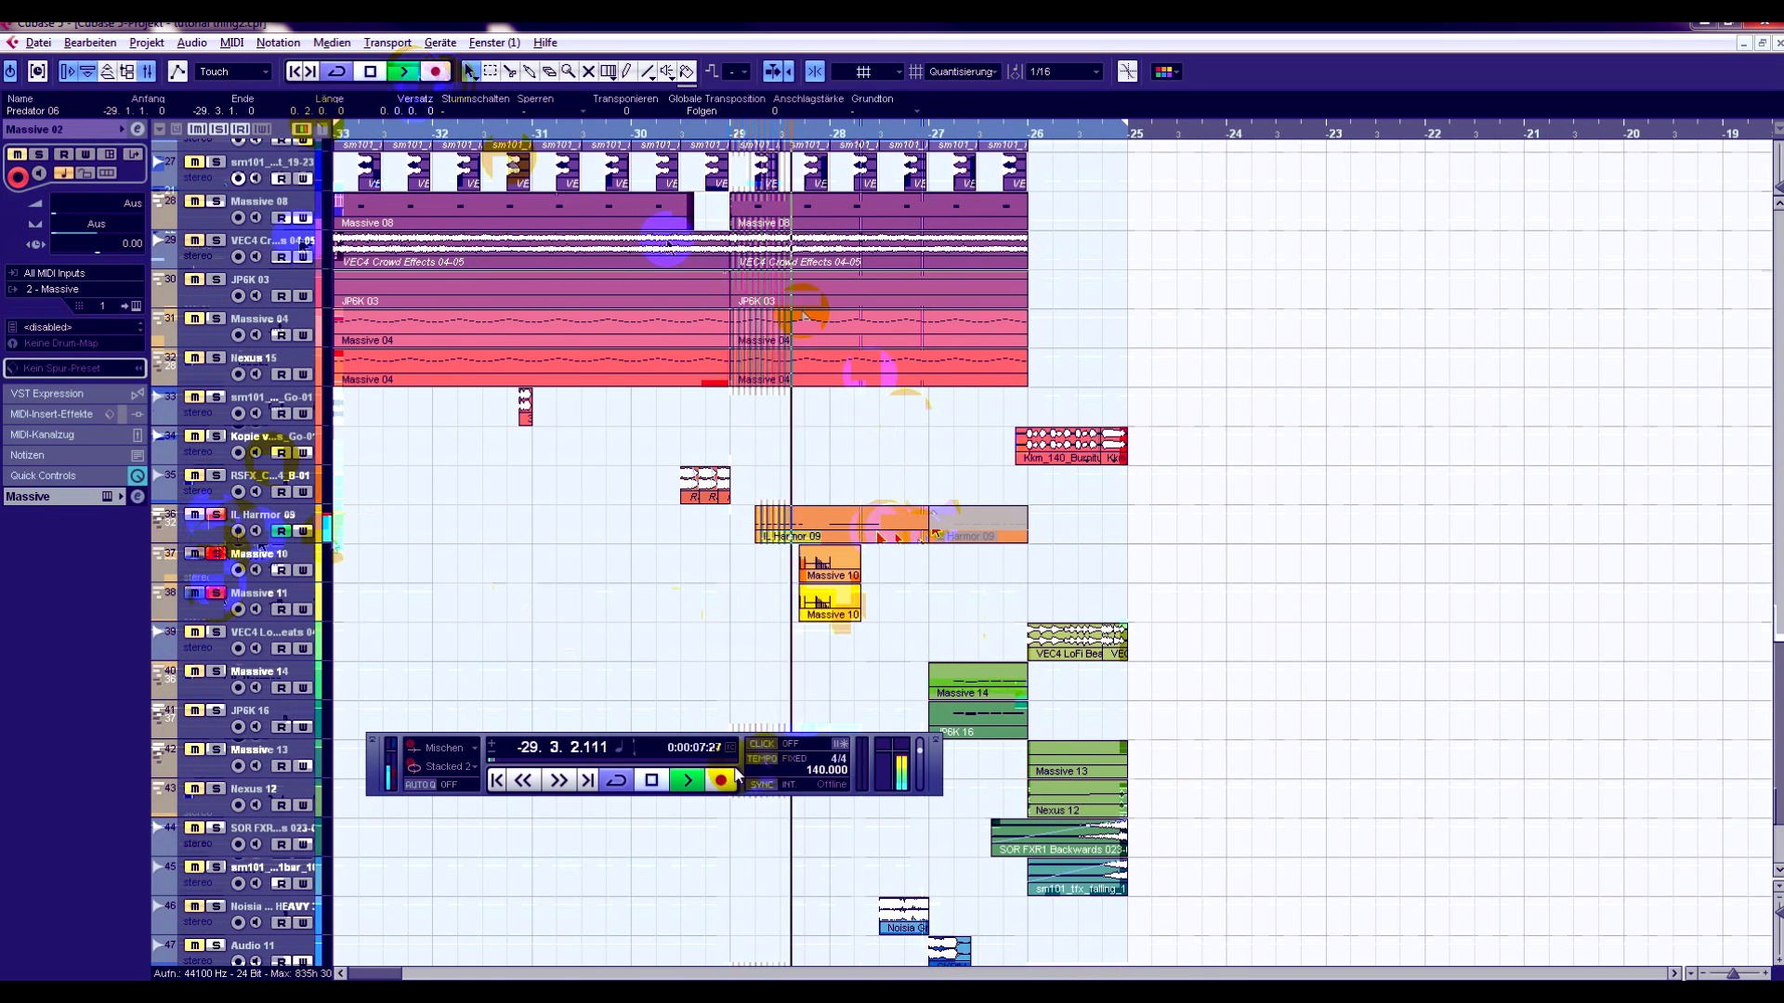
click(653, 783)
- Move the floating transport panel off the Noisia and Skrillex clips and select the Noisia HEAVY audio track
scroll(743, 574, down, 3)
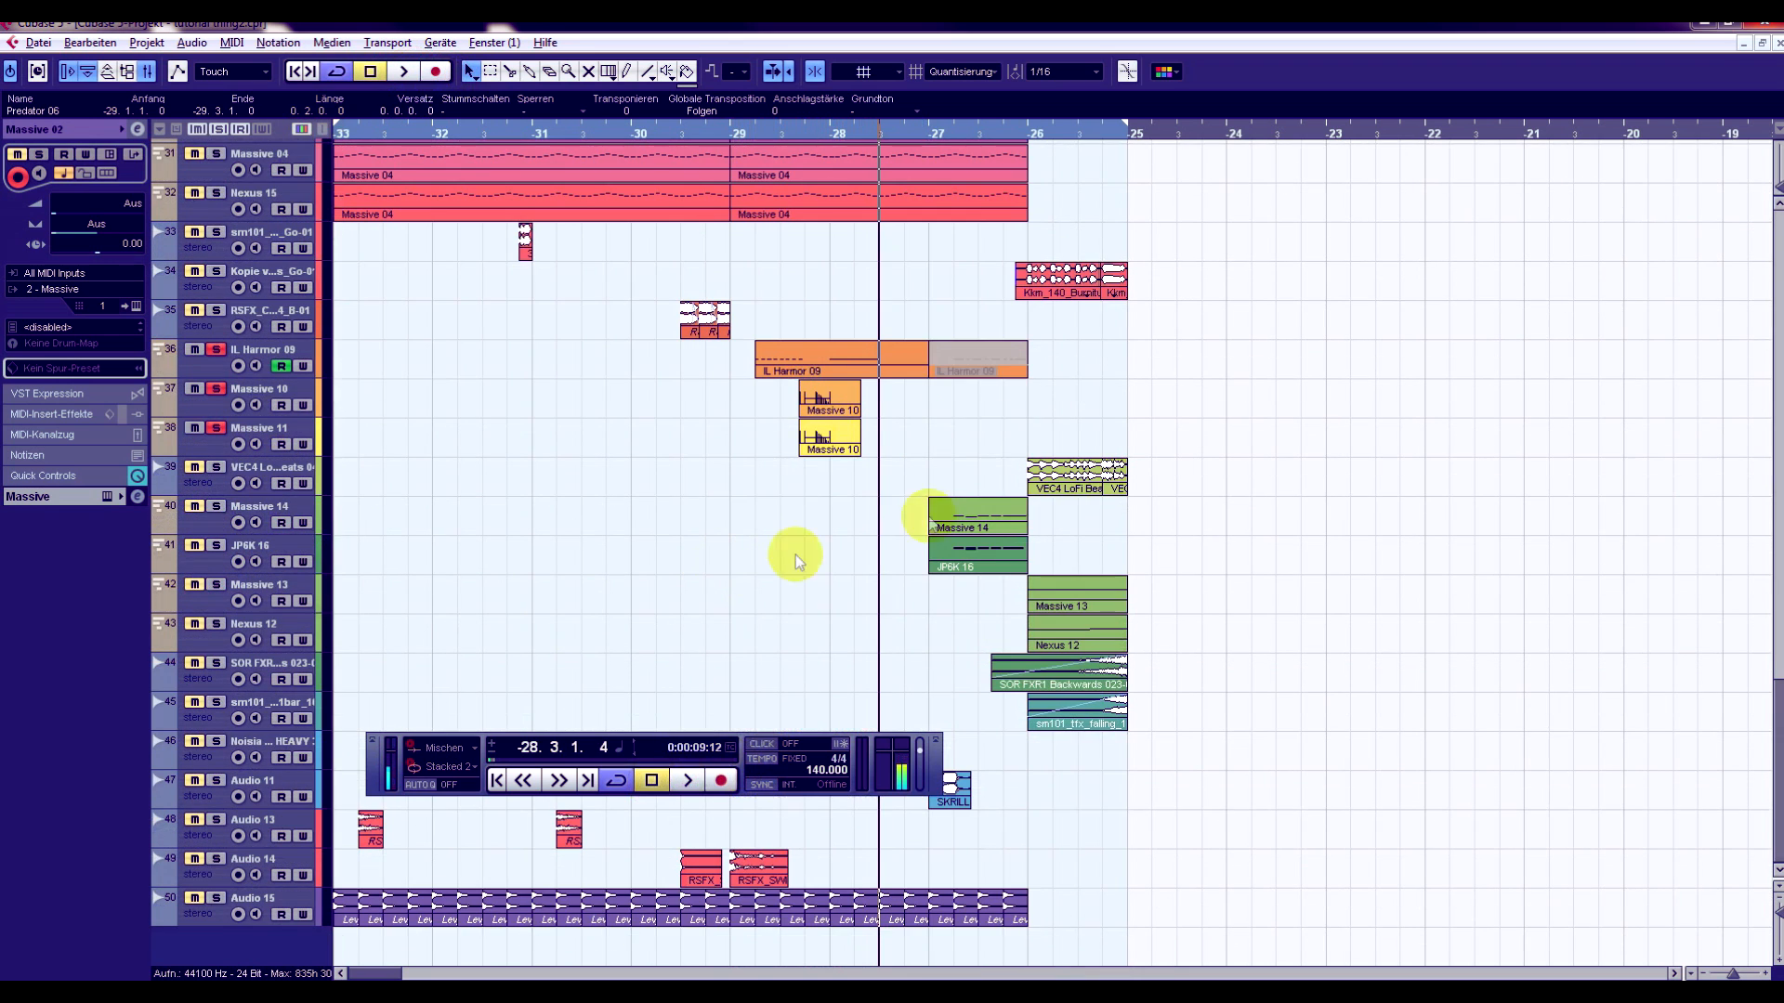
drag(935, 760, 939, 856)
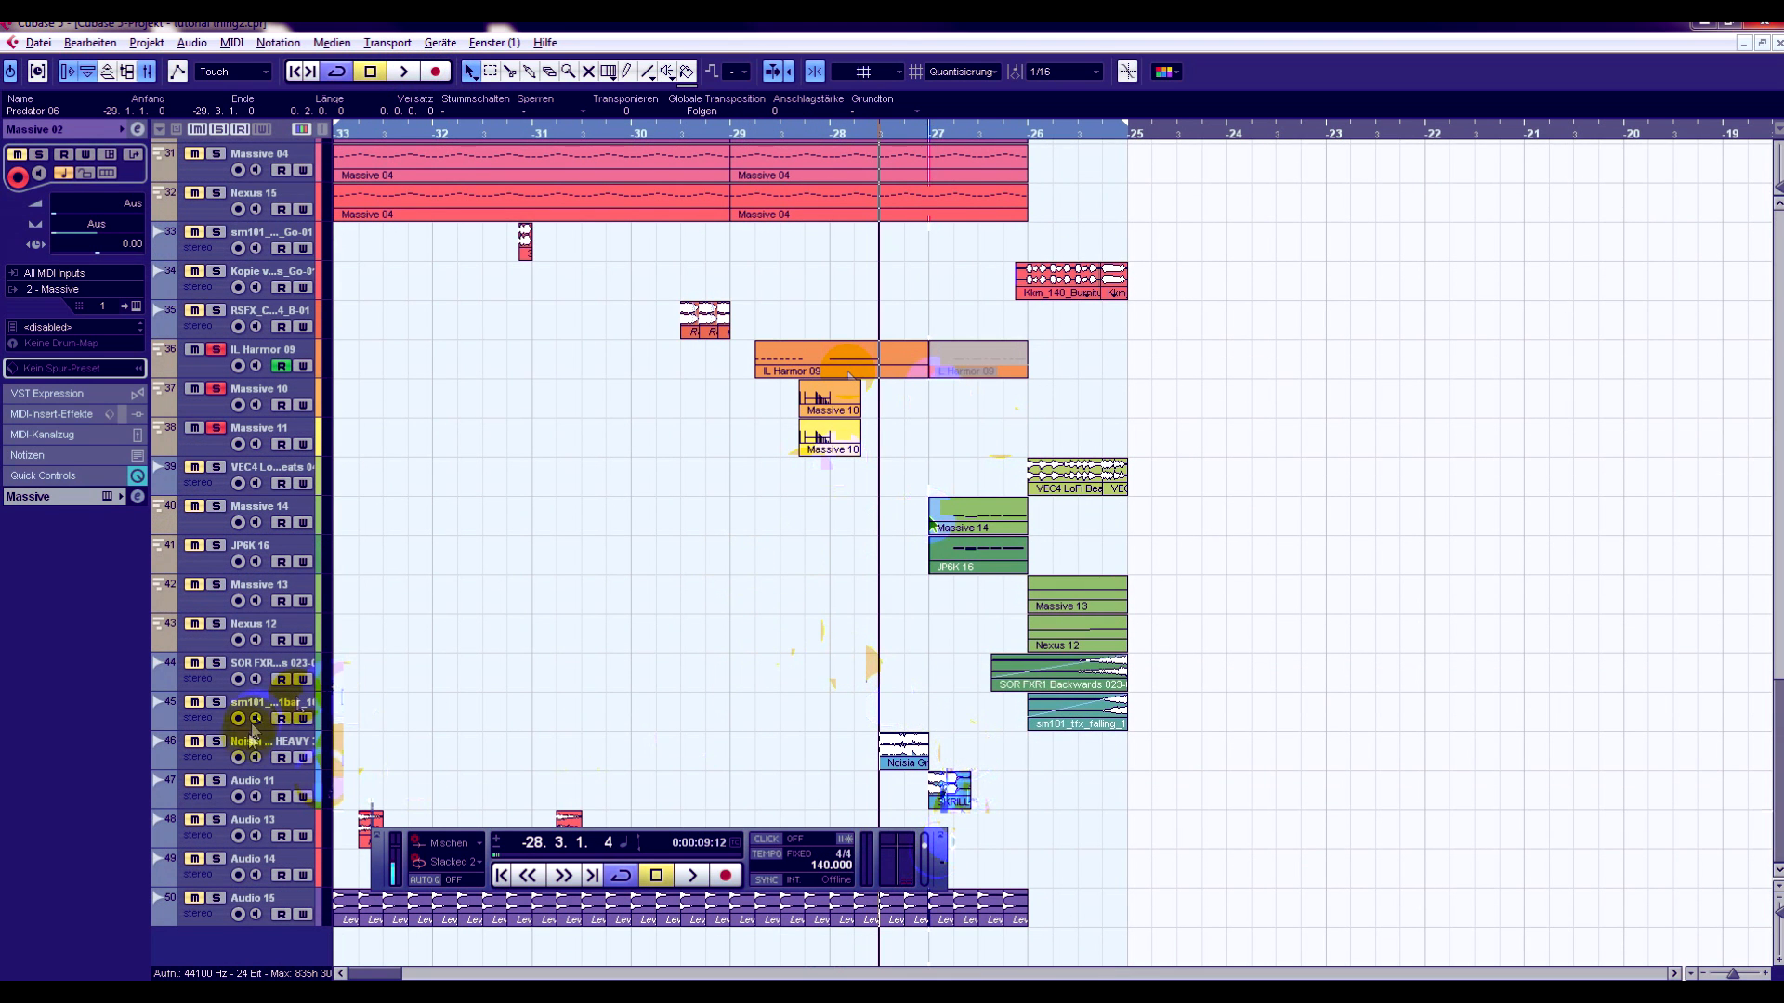
click(188, 753)
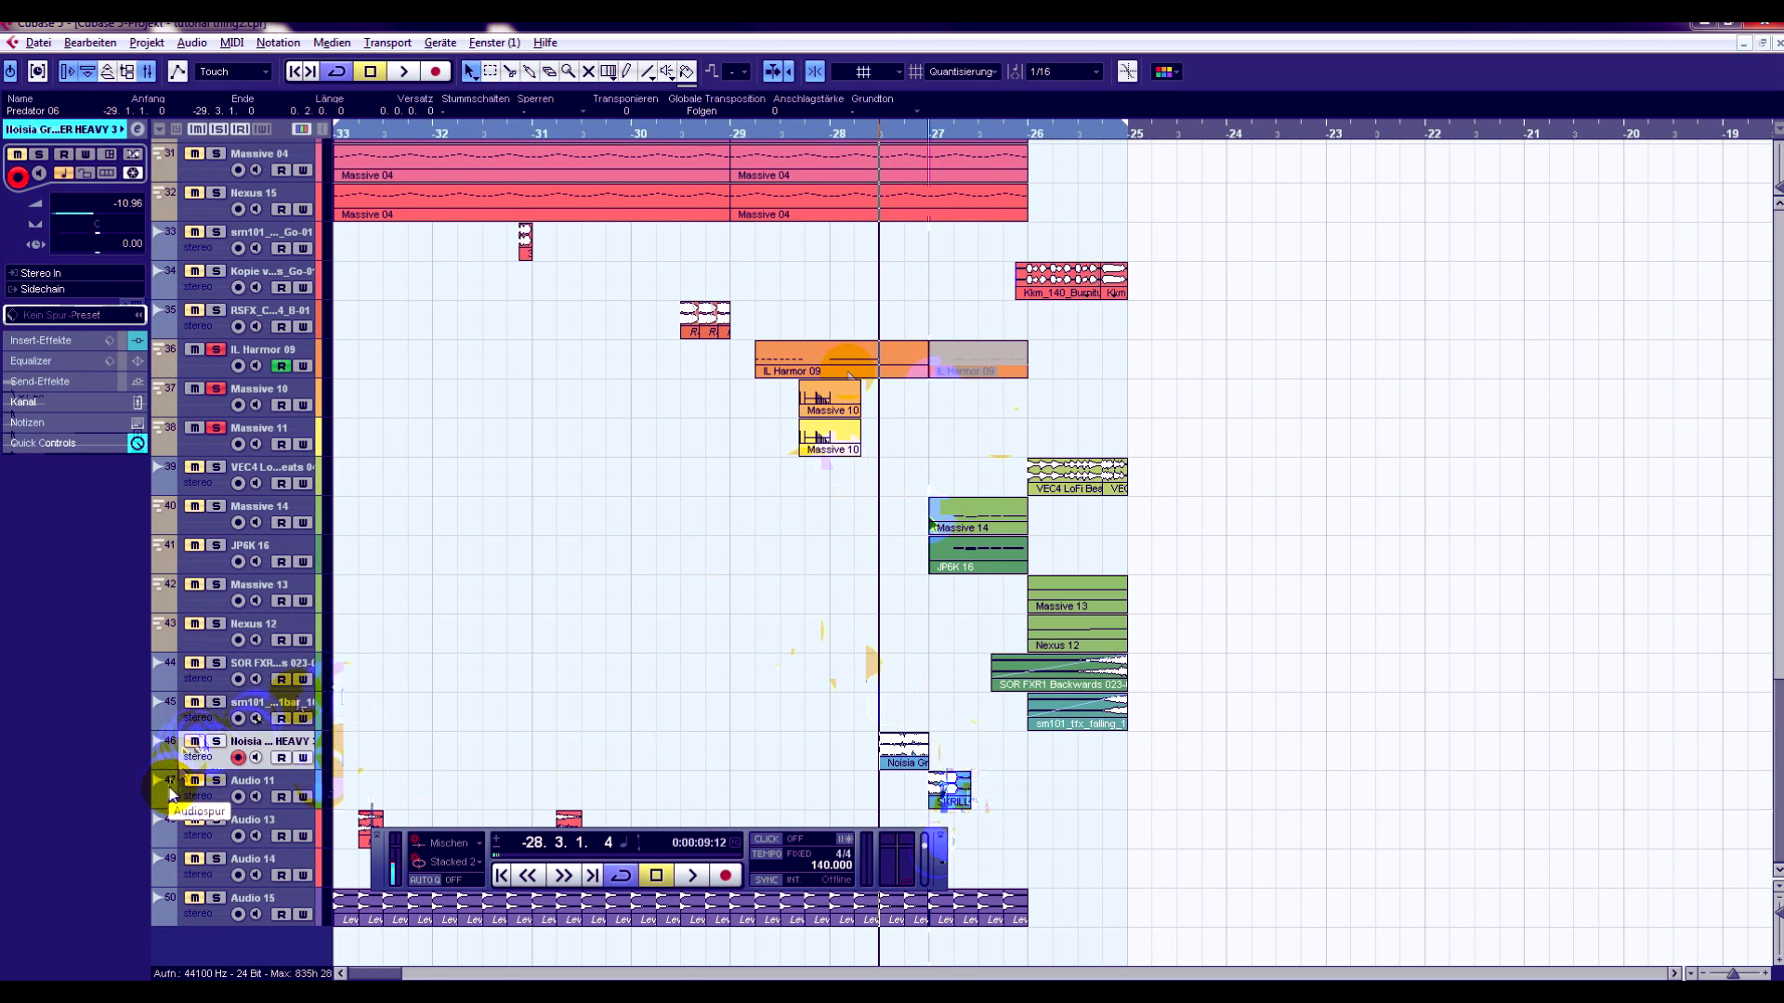
- Clear all solos, play the full mix from bar -28, jump to bar -27 during playback and stop before bar -25
click(219, 130)
click(401, 72)
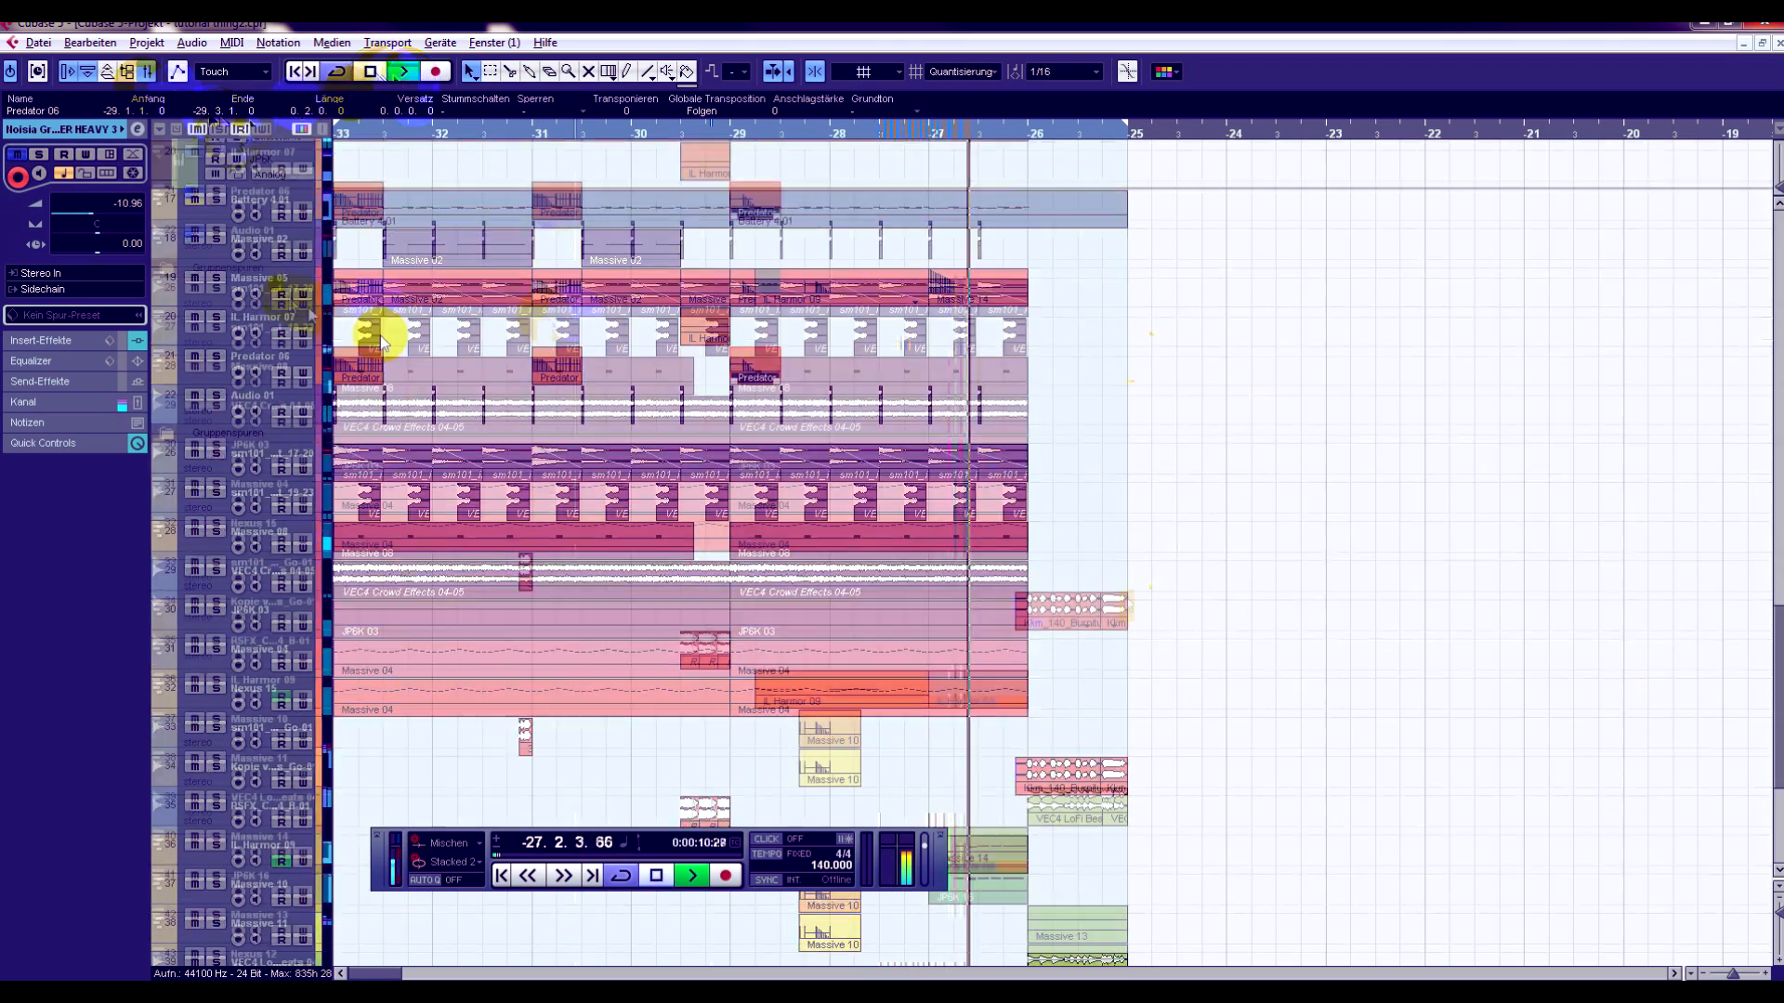
scroll(381, 342, up, 2)
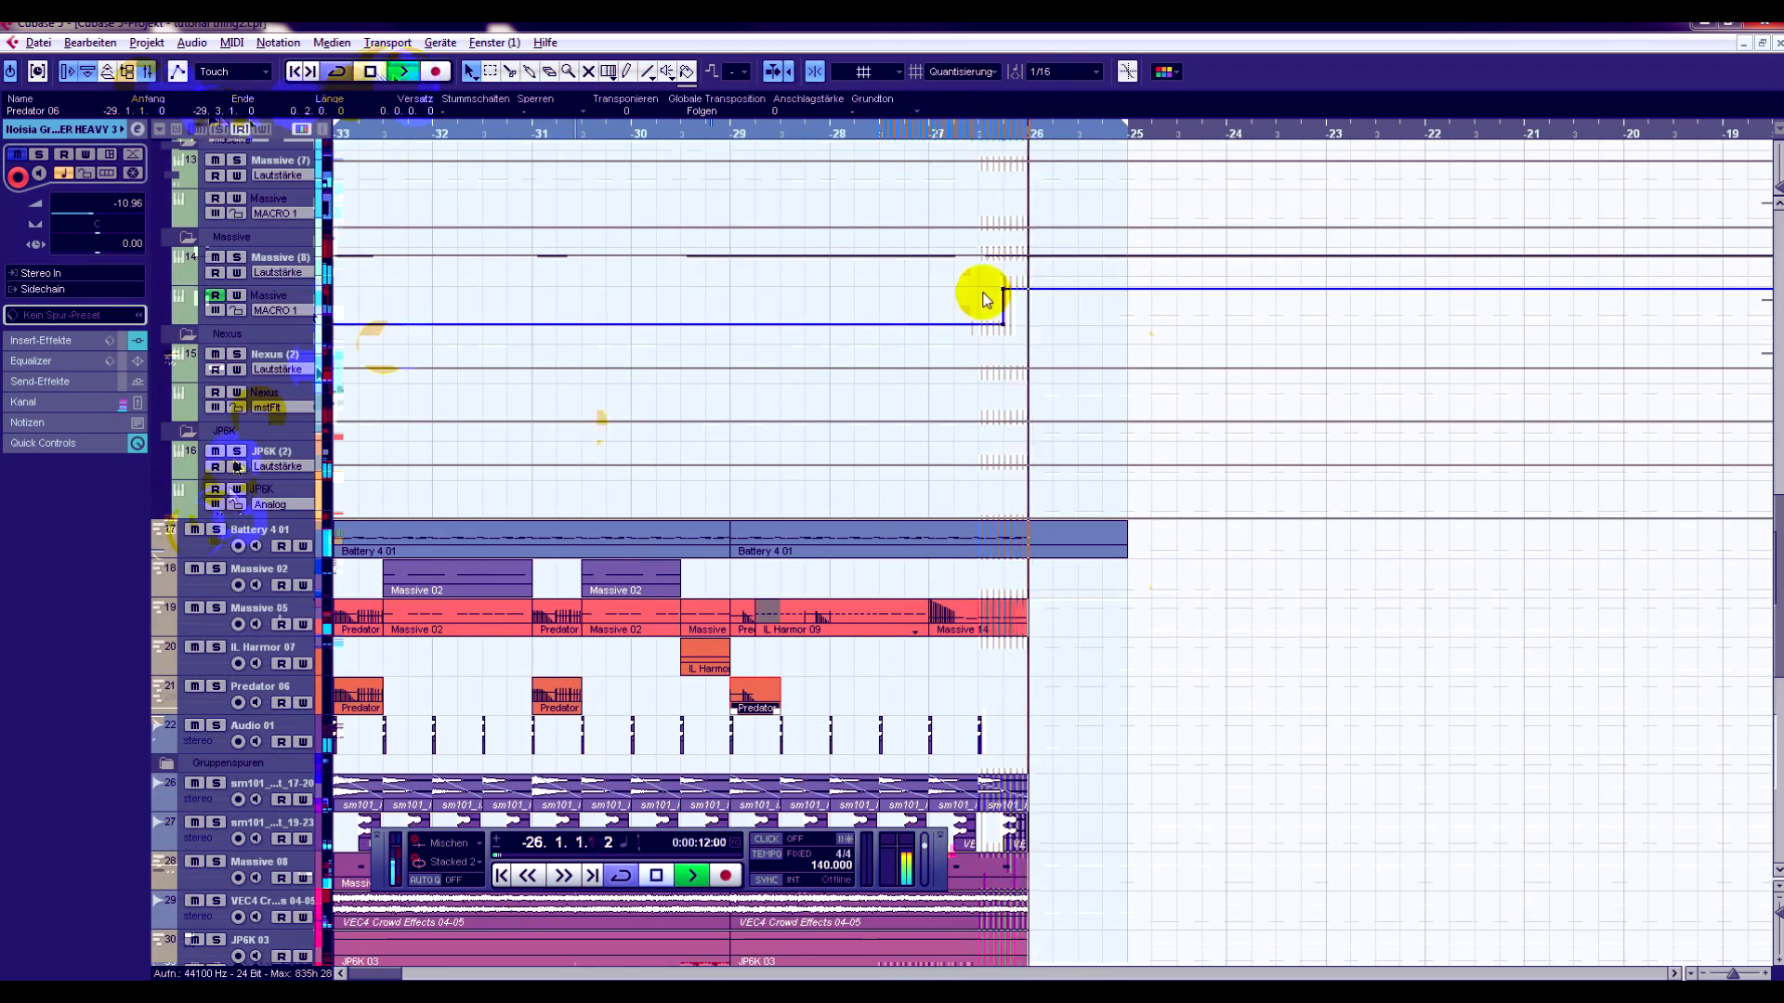
scroll(982, 290, down, 3)
click(930, 136)
scroll(1066, 286, down, 4)
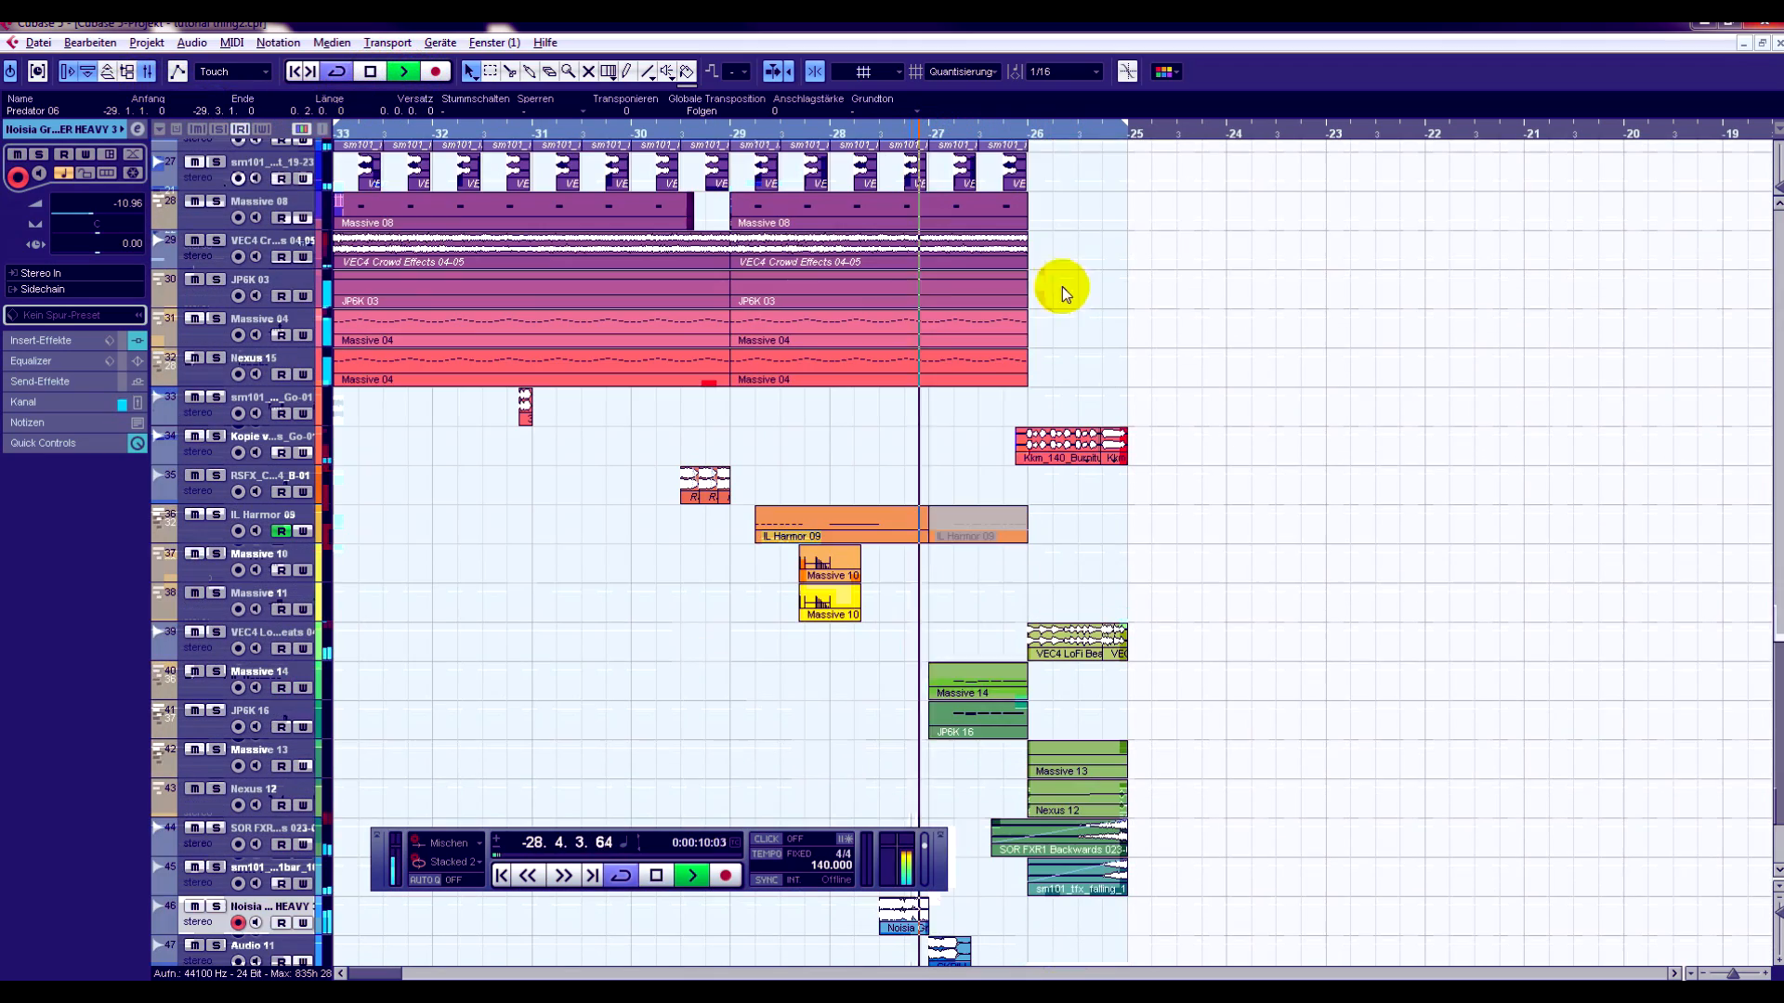
click(658, 876)
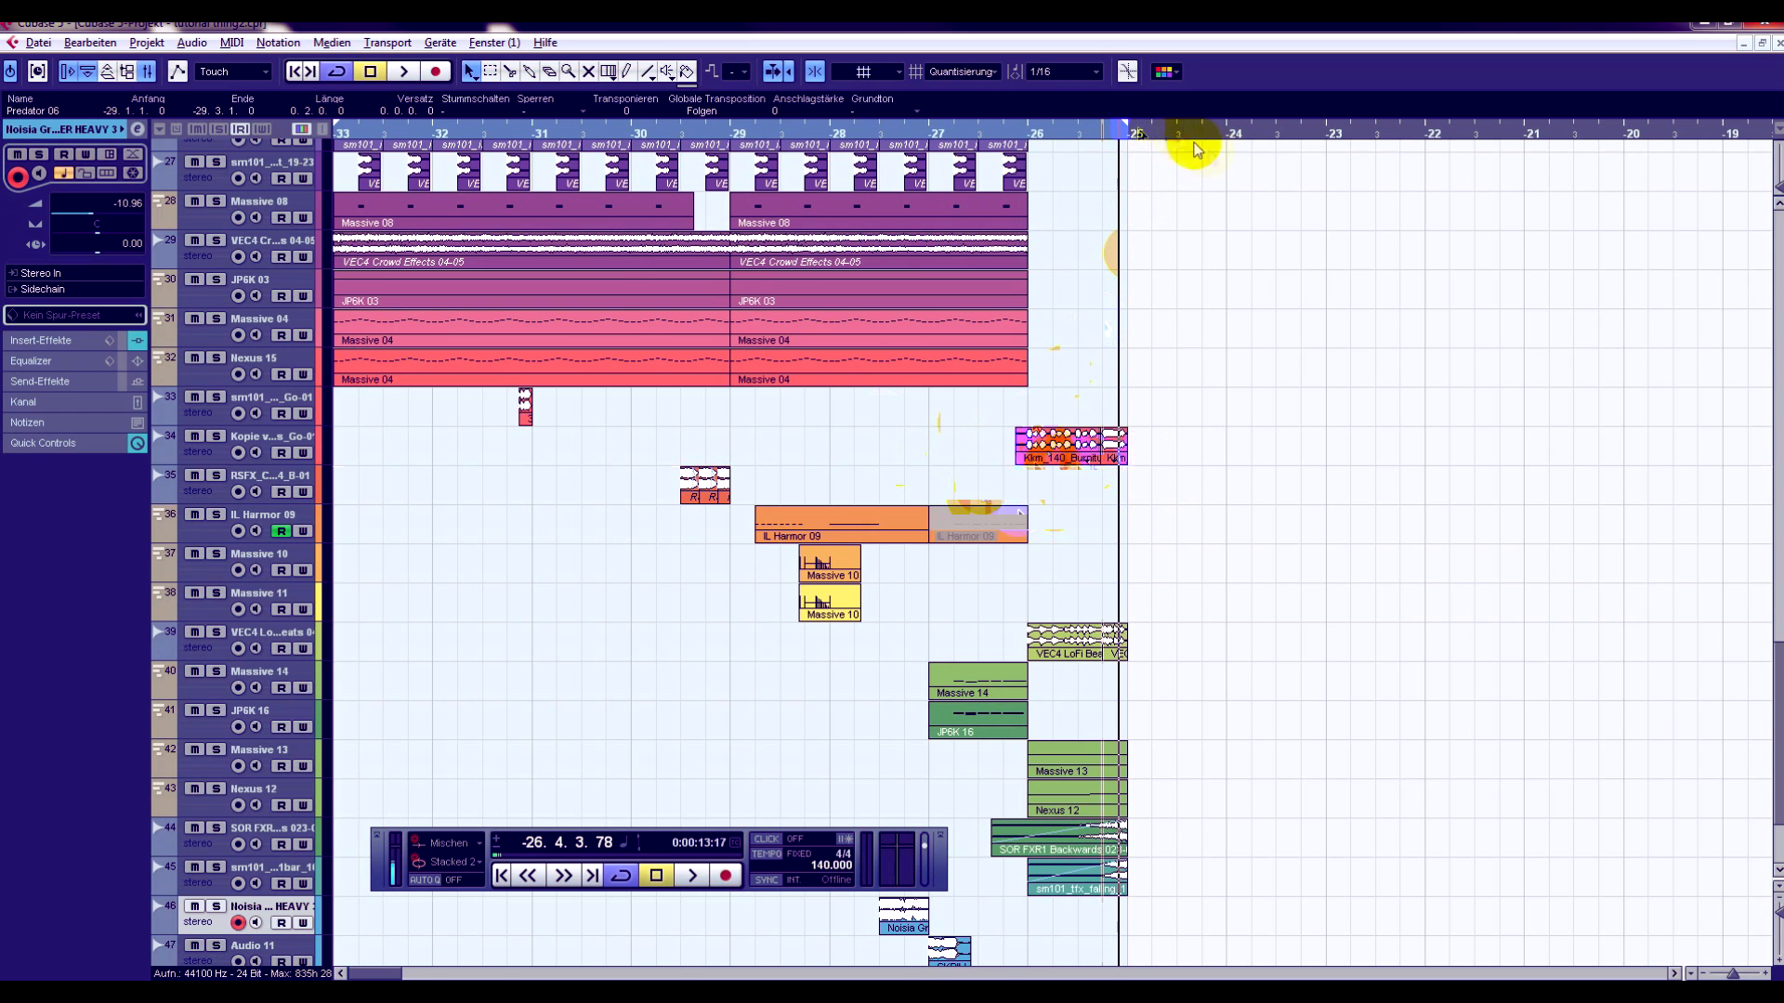
- Solo the Kopie audio track holding the 140 BPM loop and play it from just before bar -26
click(1023, 133)
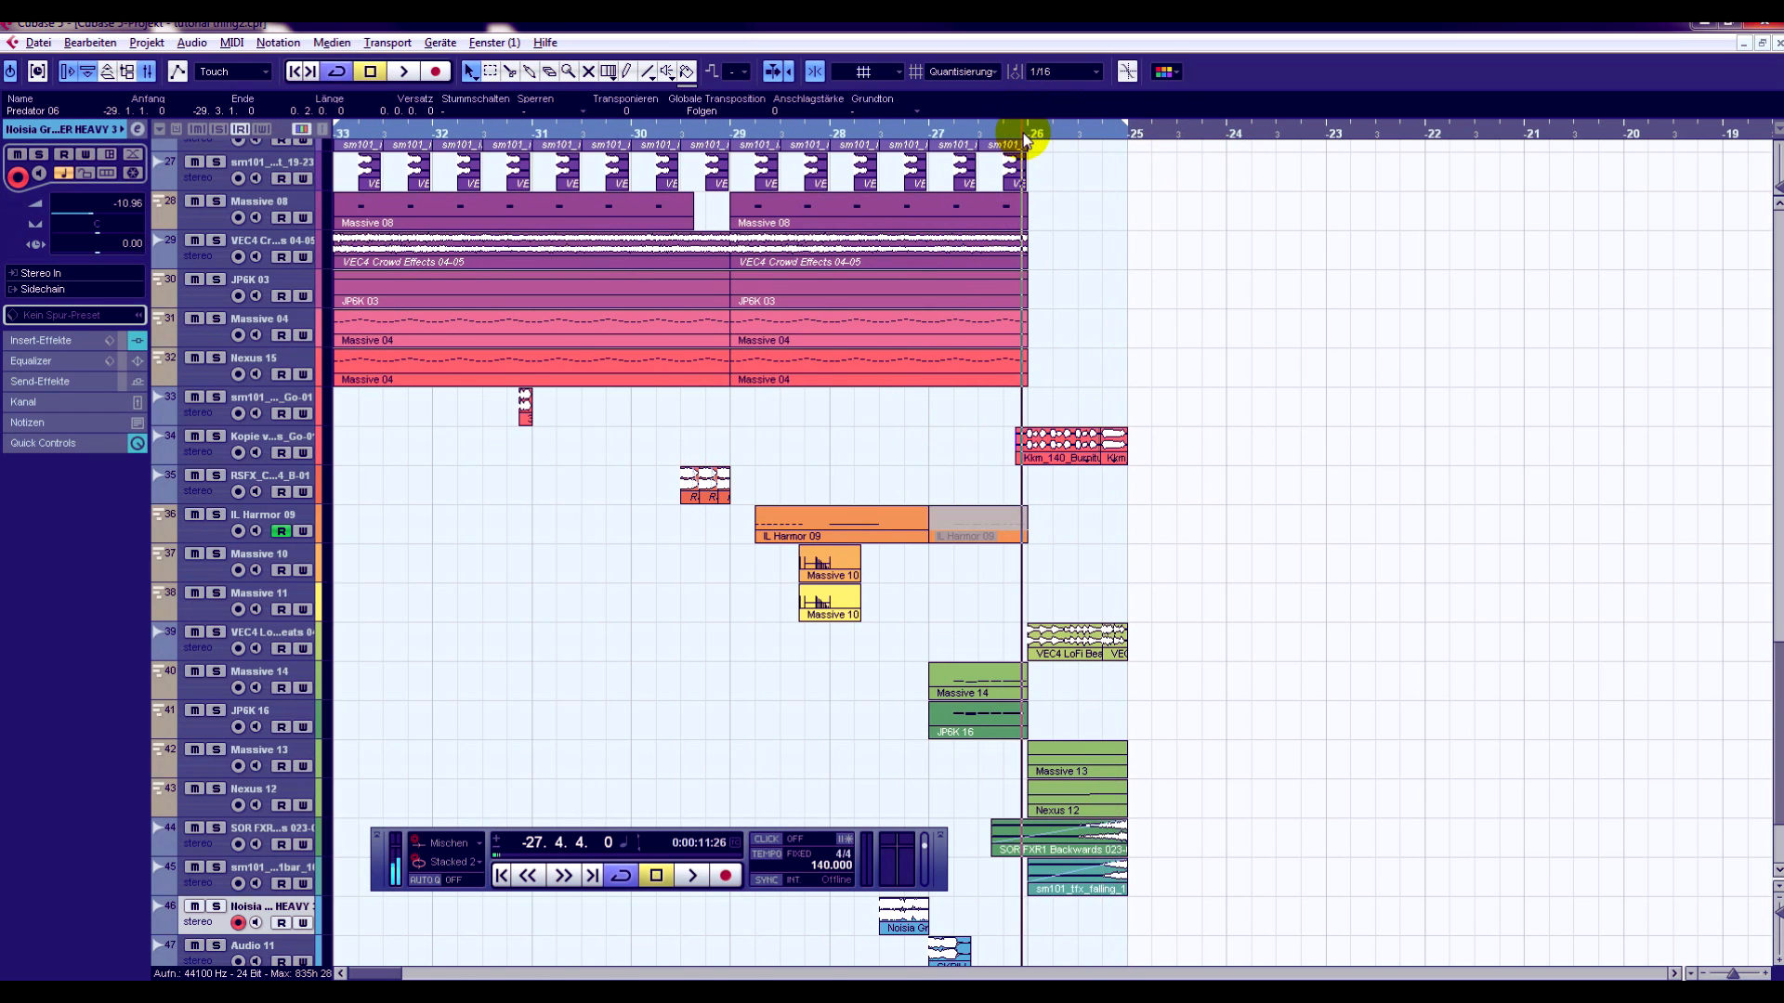
click(216, 436)
click(692, 876)
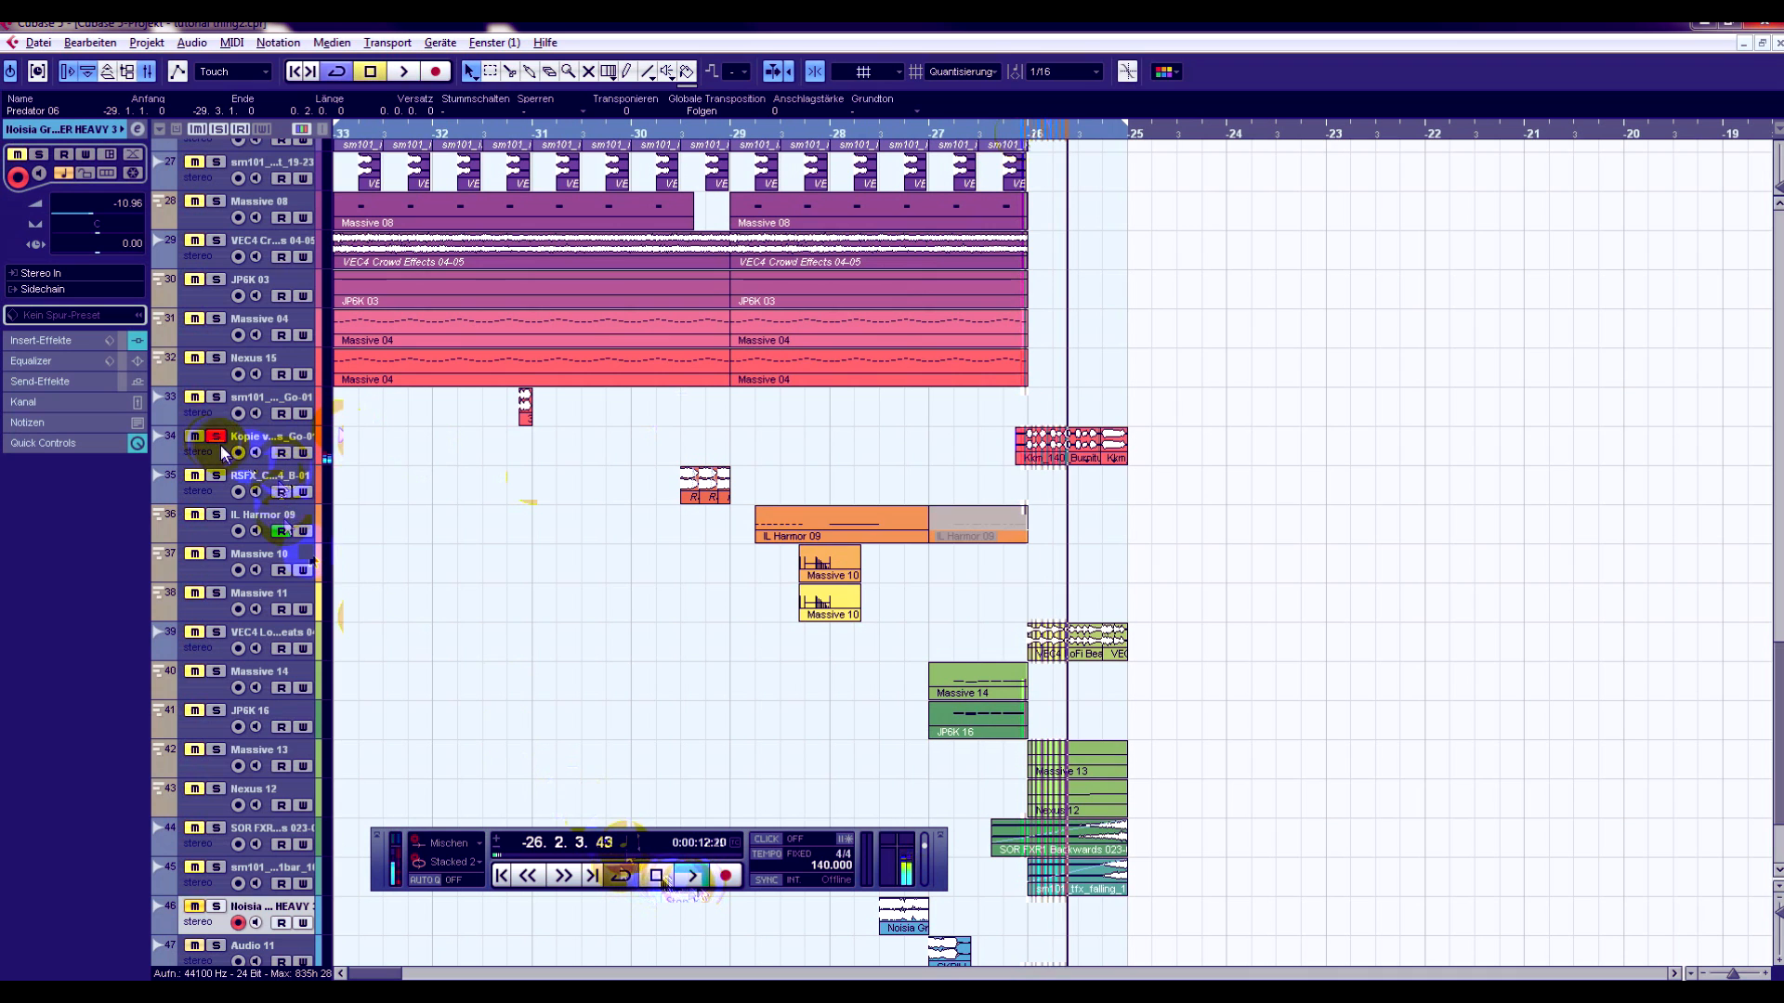
- Switch the solo to the VEC4 LoFi Beats track and play it from just before bar -26 until bar -25
click(217, 437)
click(216, 632)
click(1018, 135)
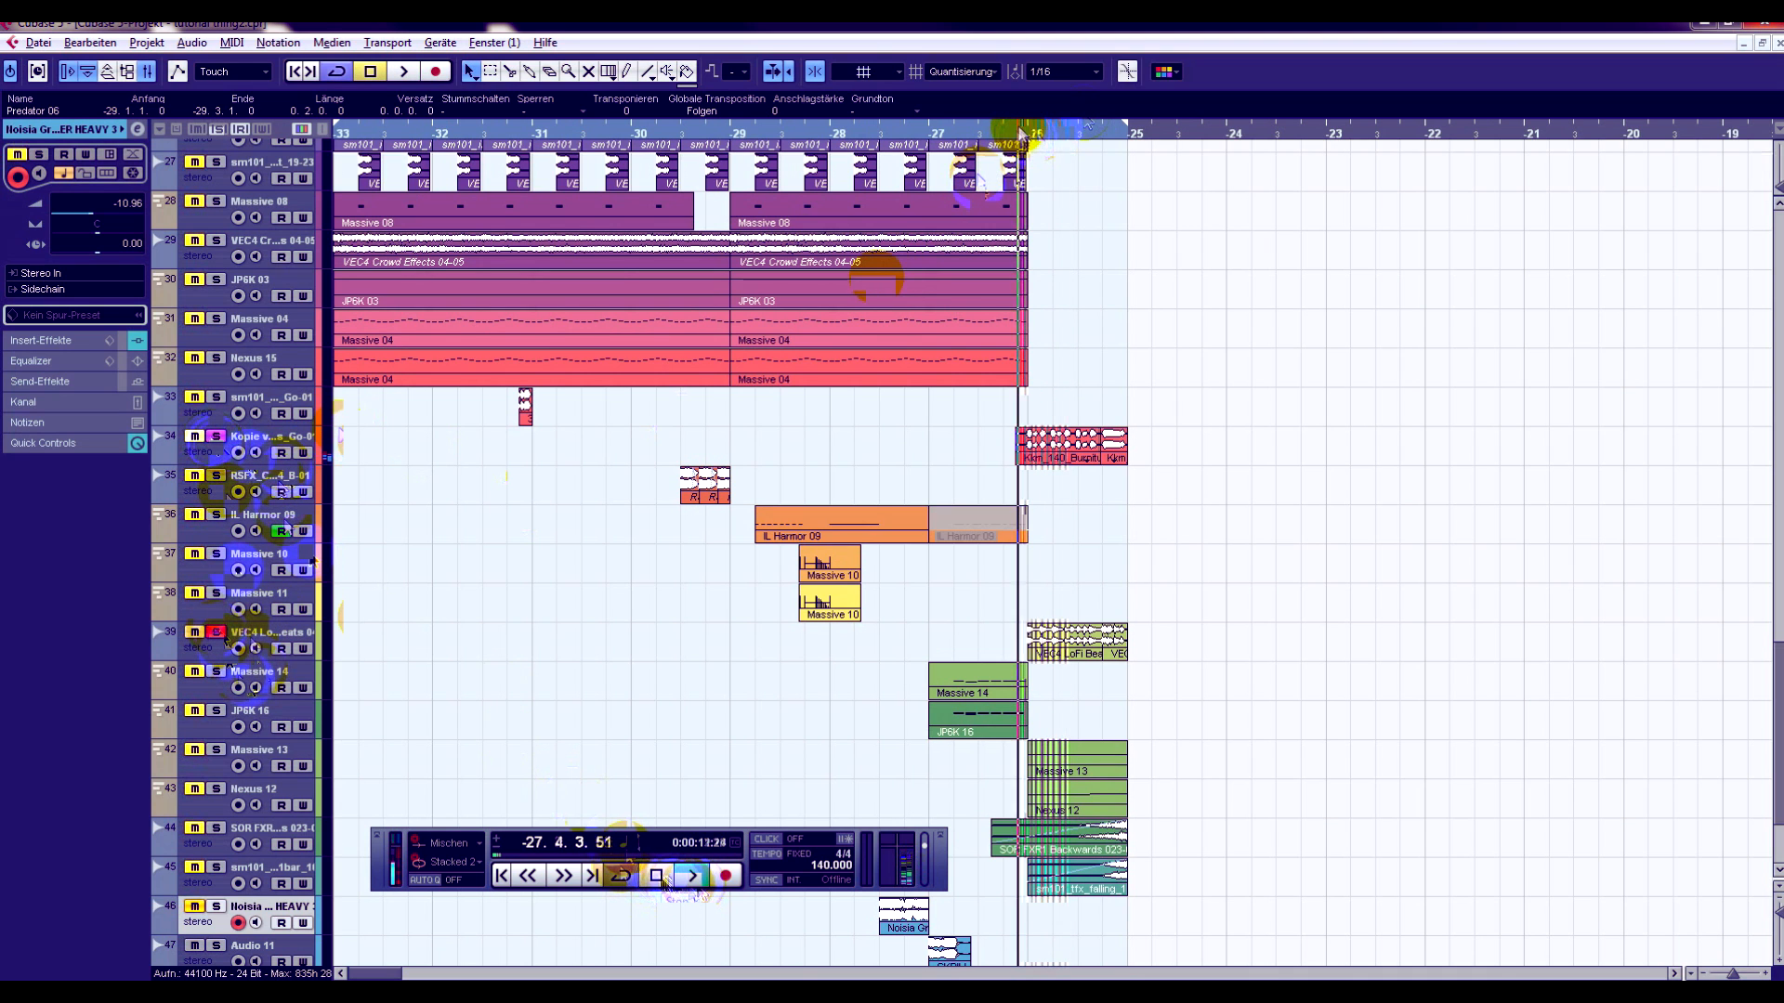
click(694, 878)
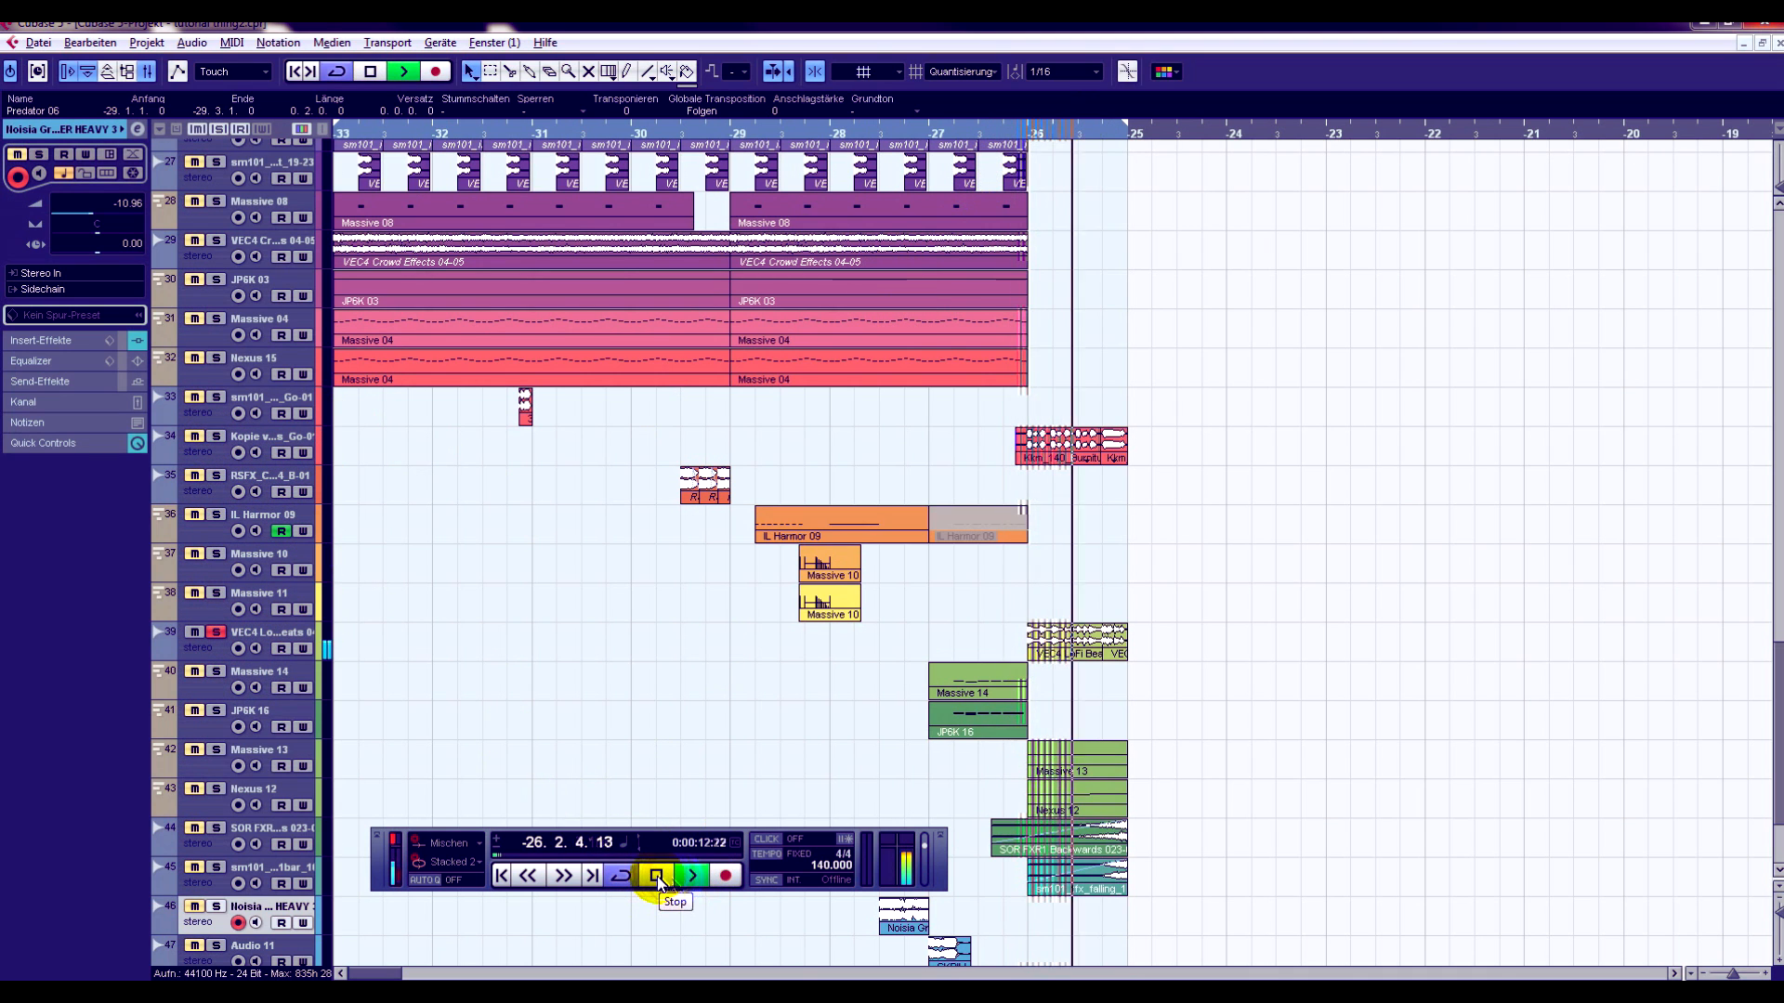
click(657, 877)
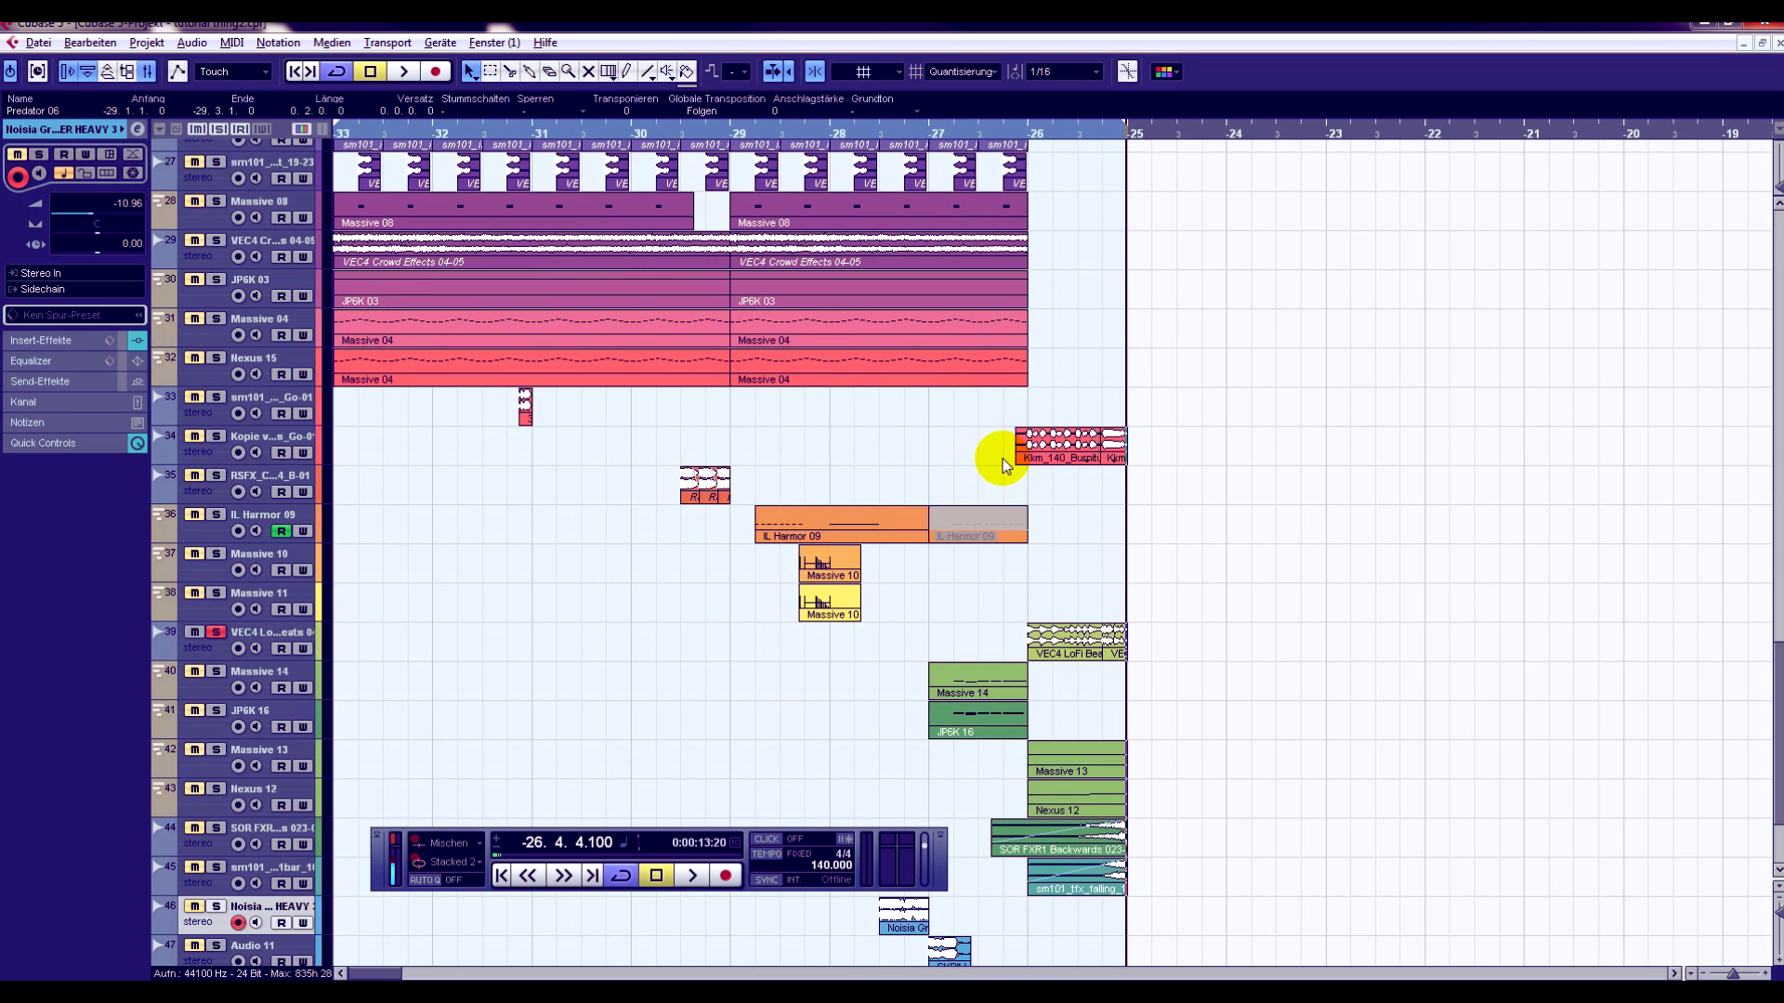
- Add the SOR FXR1 Backwards and sm101 falling effect tracks to the soloed LoFi beats and play them from bar -26
click(1363, 568)
scroll(1304, 431, up, 3)
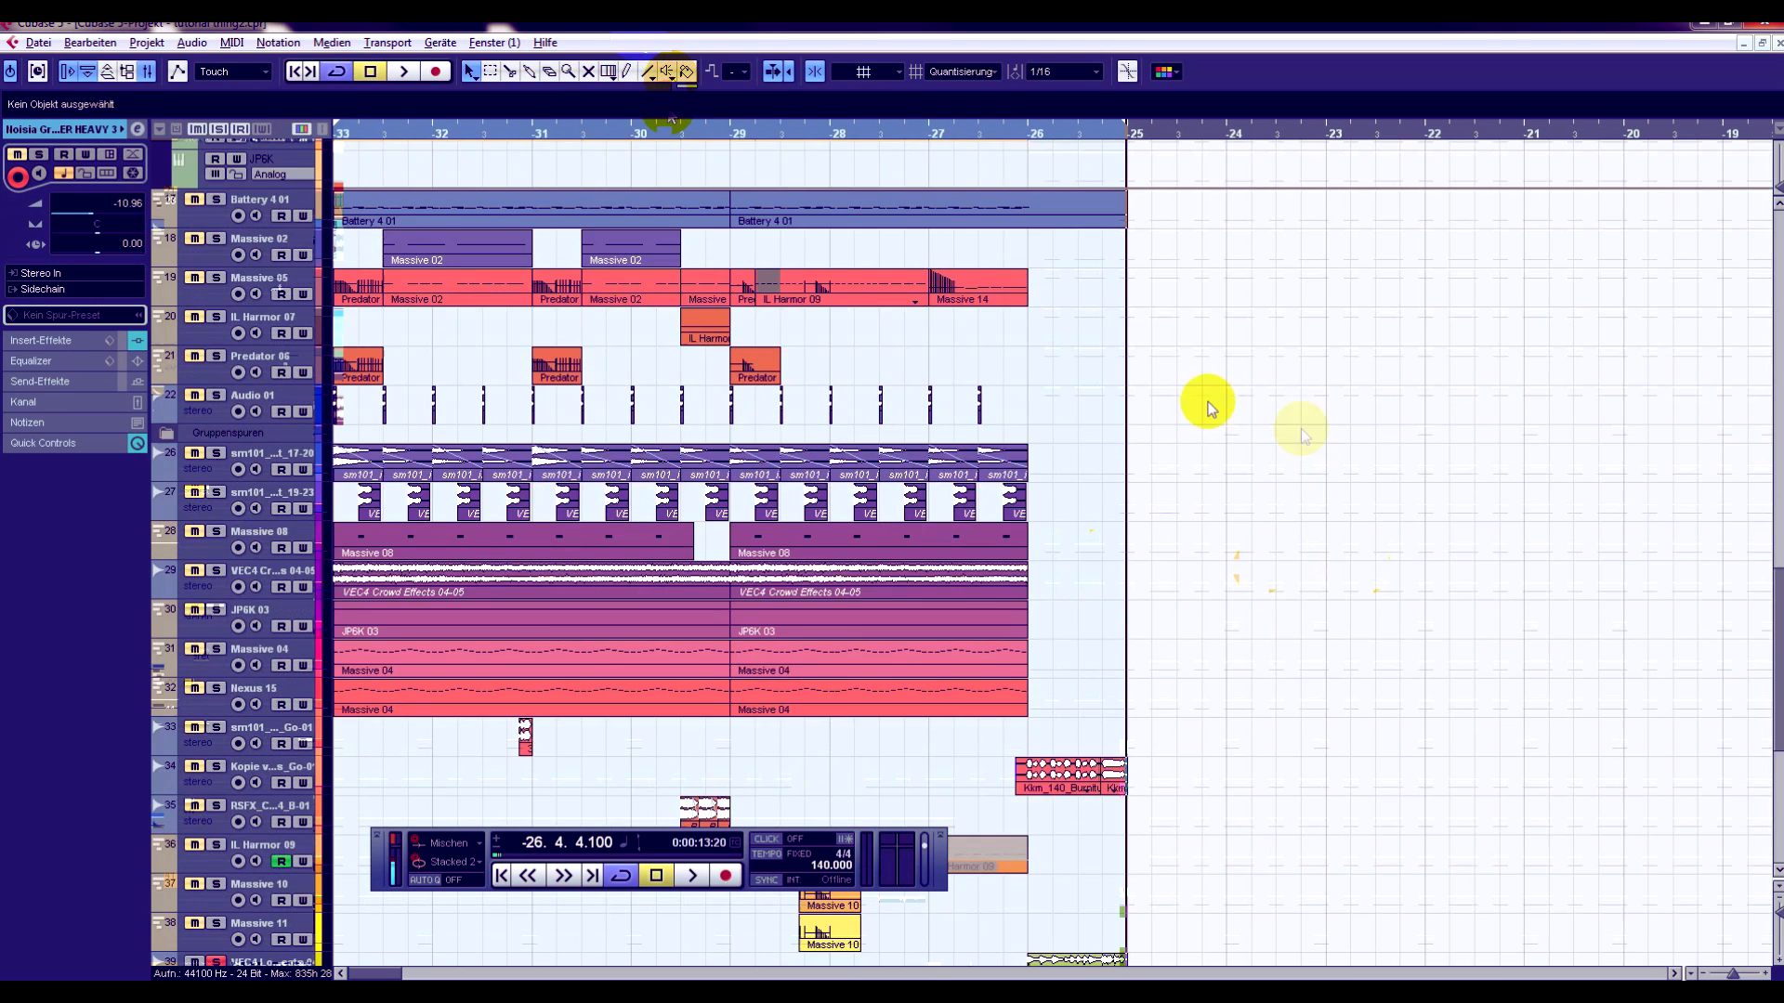
scroll(1082, 278, up, 5)
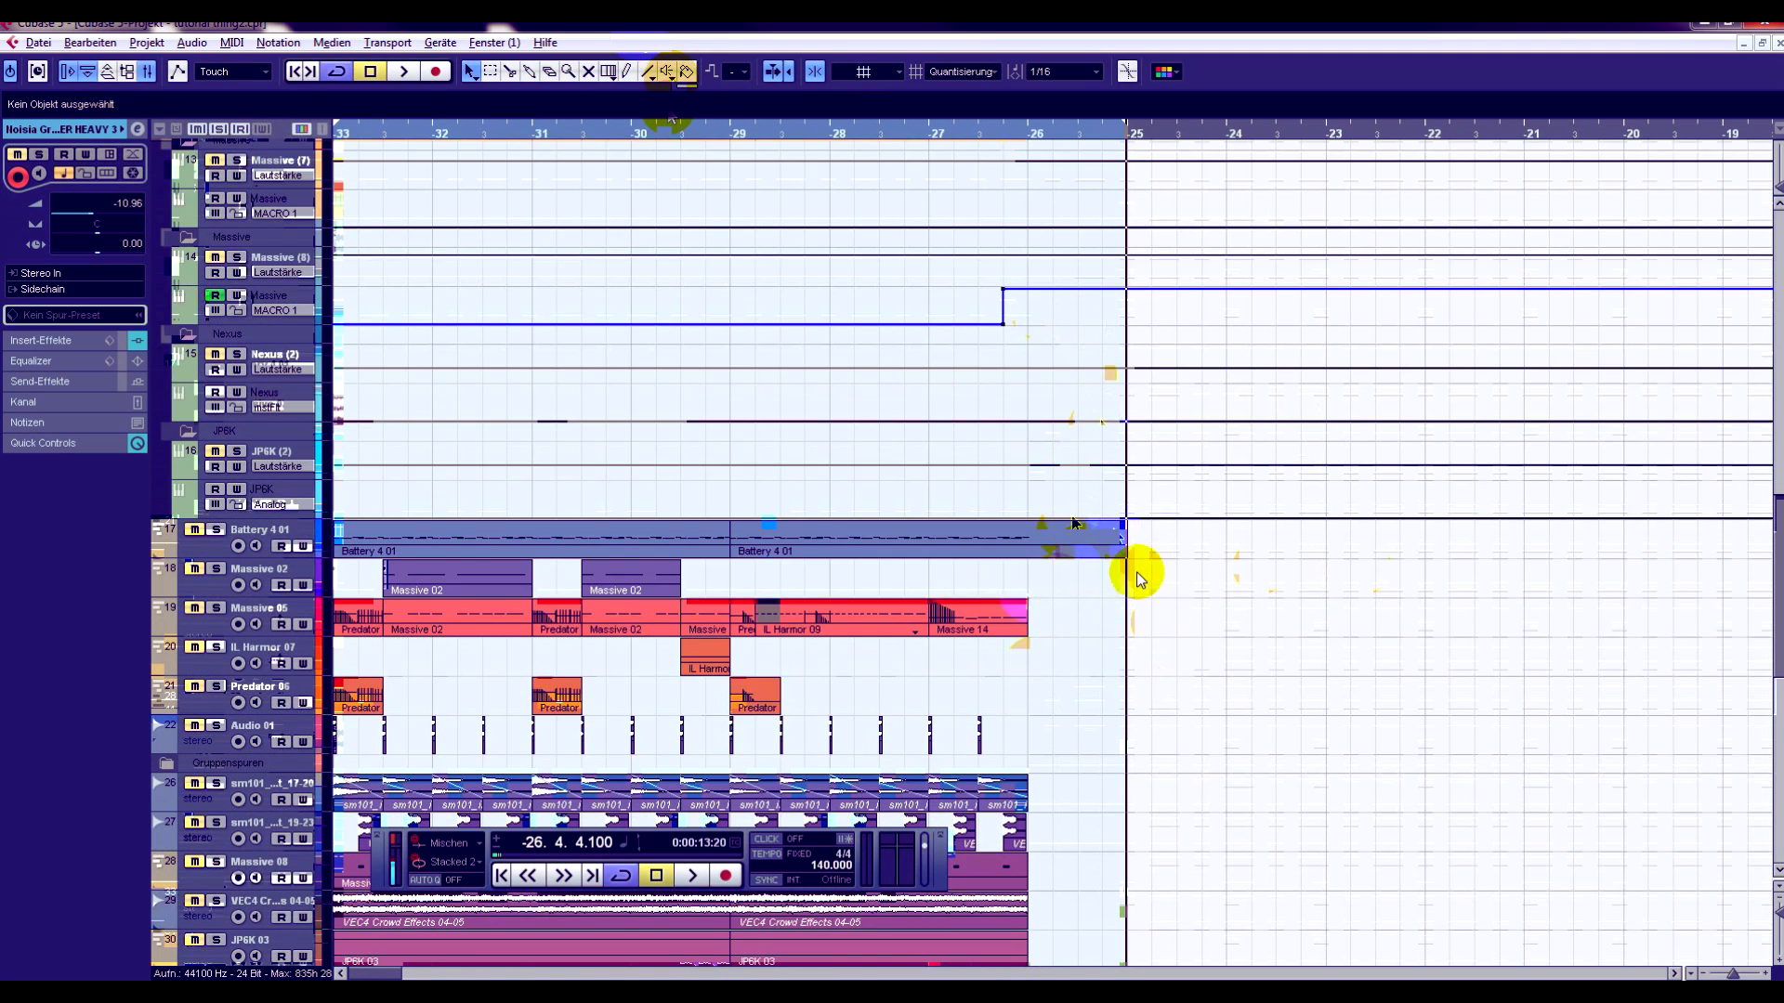
scroll(1153, 520, down, 10)
click(1031, 129)
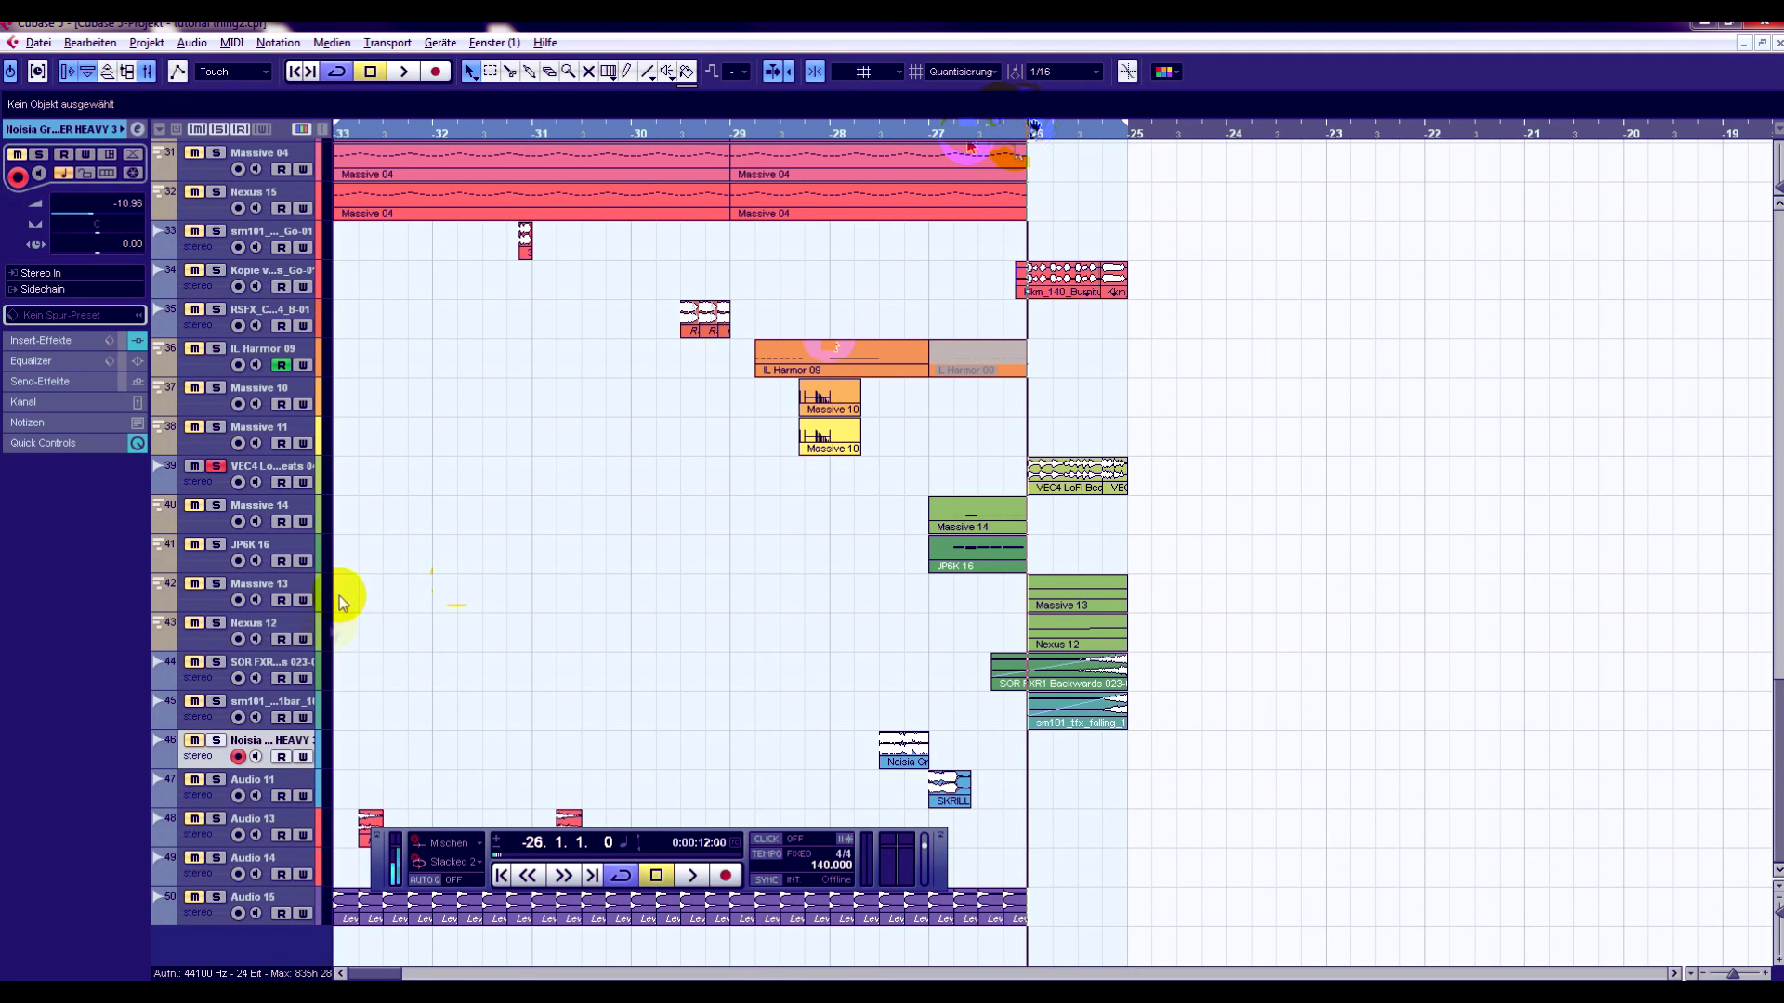
click(221, 703)
click(689, 879)
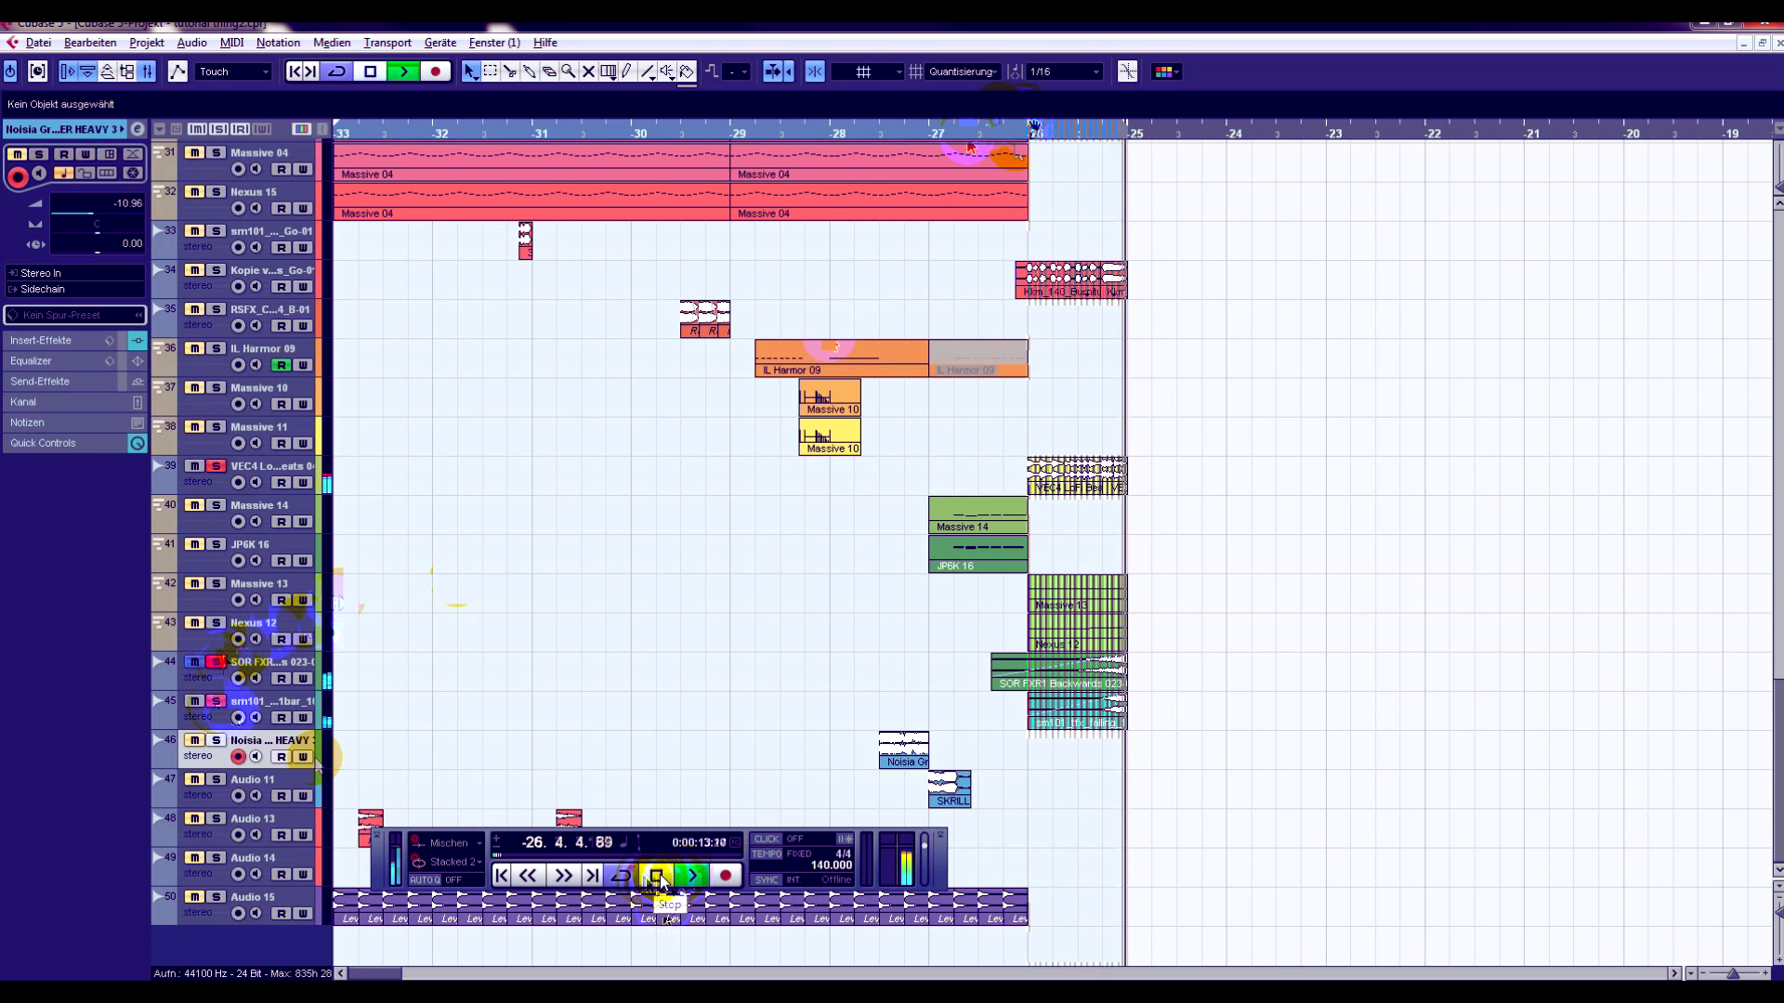
click(660, 881)
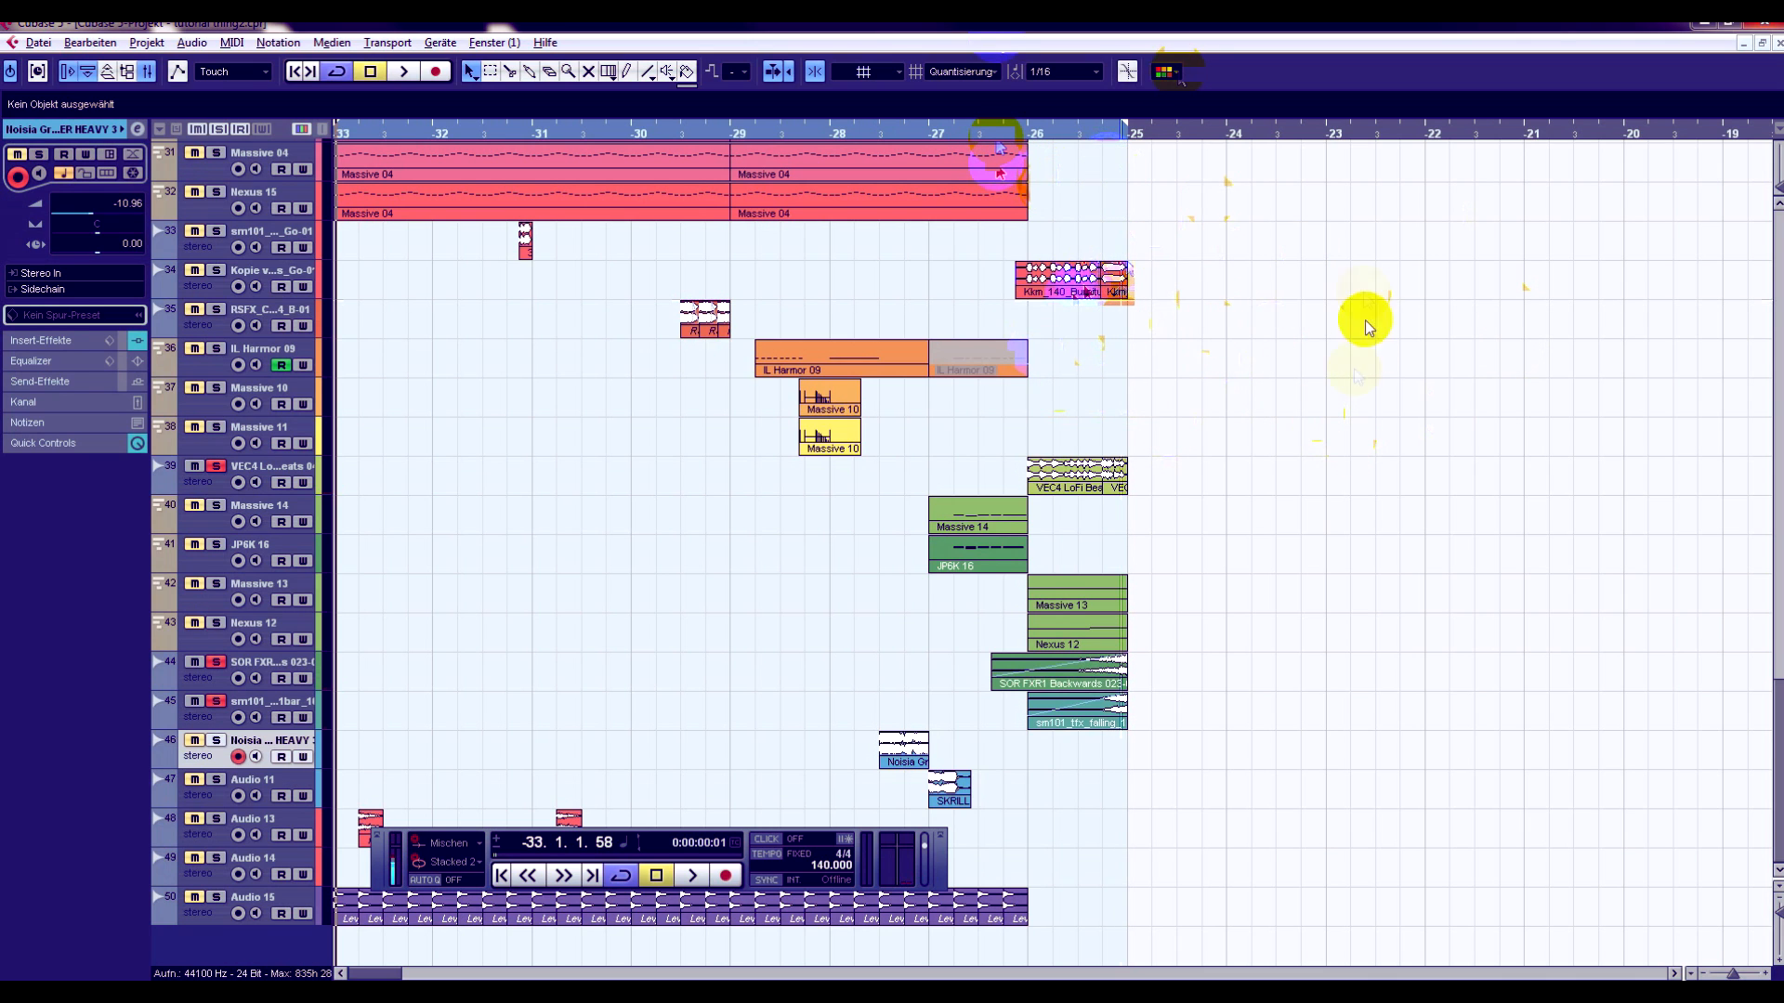
- Clear all track solos and return the playback position to the start of the drop at bar -33
scroll(1279, 436, up, 4)
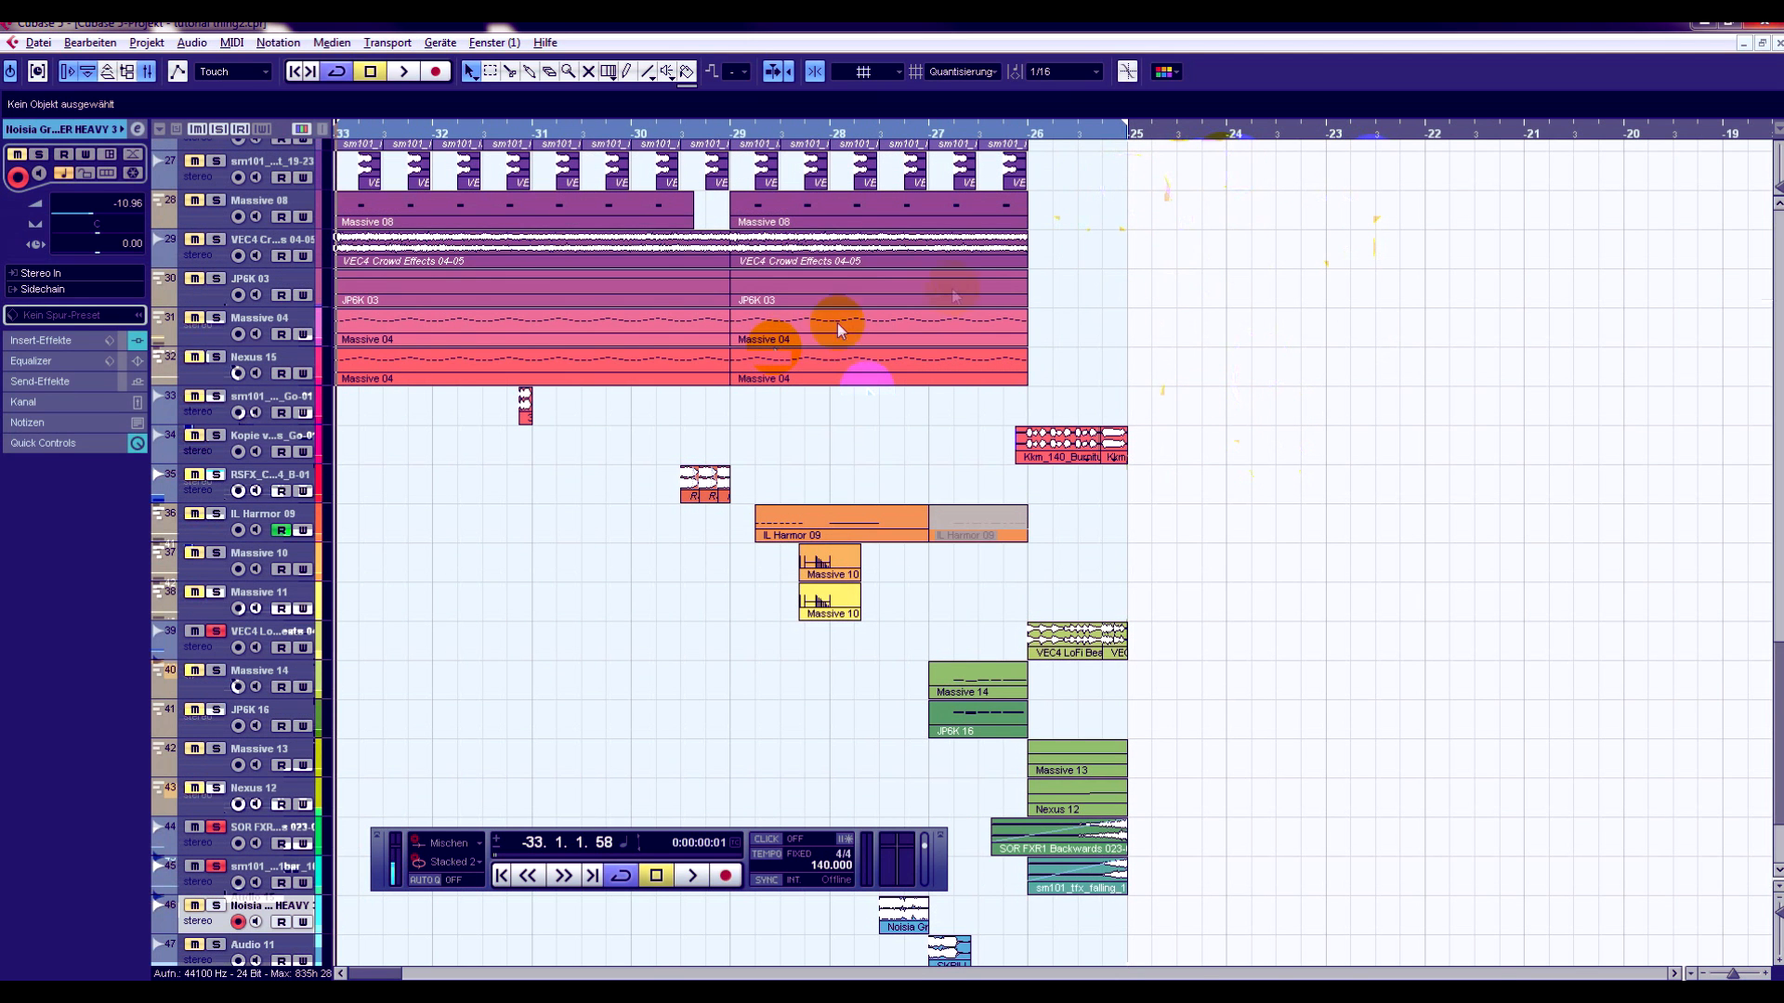
click(1026, 132)
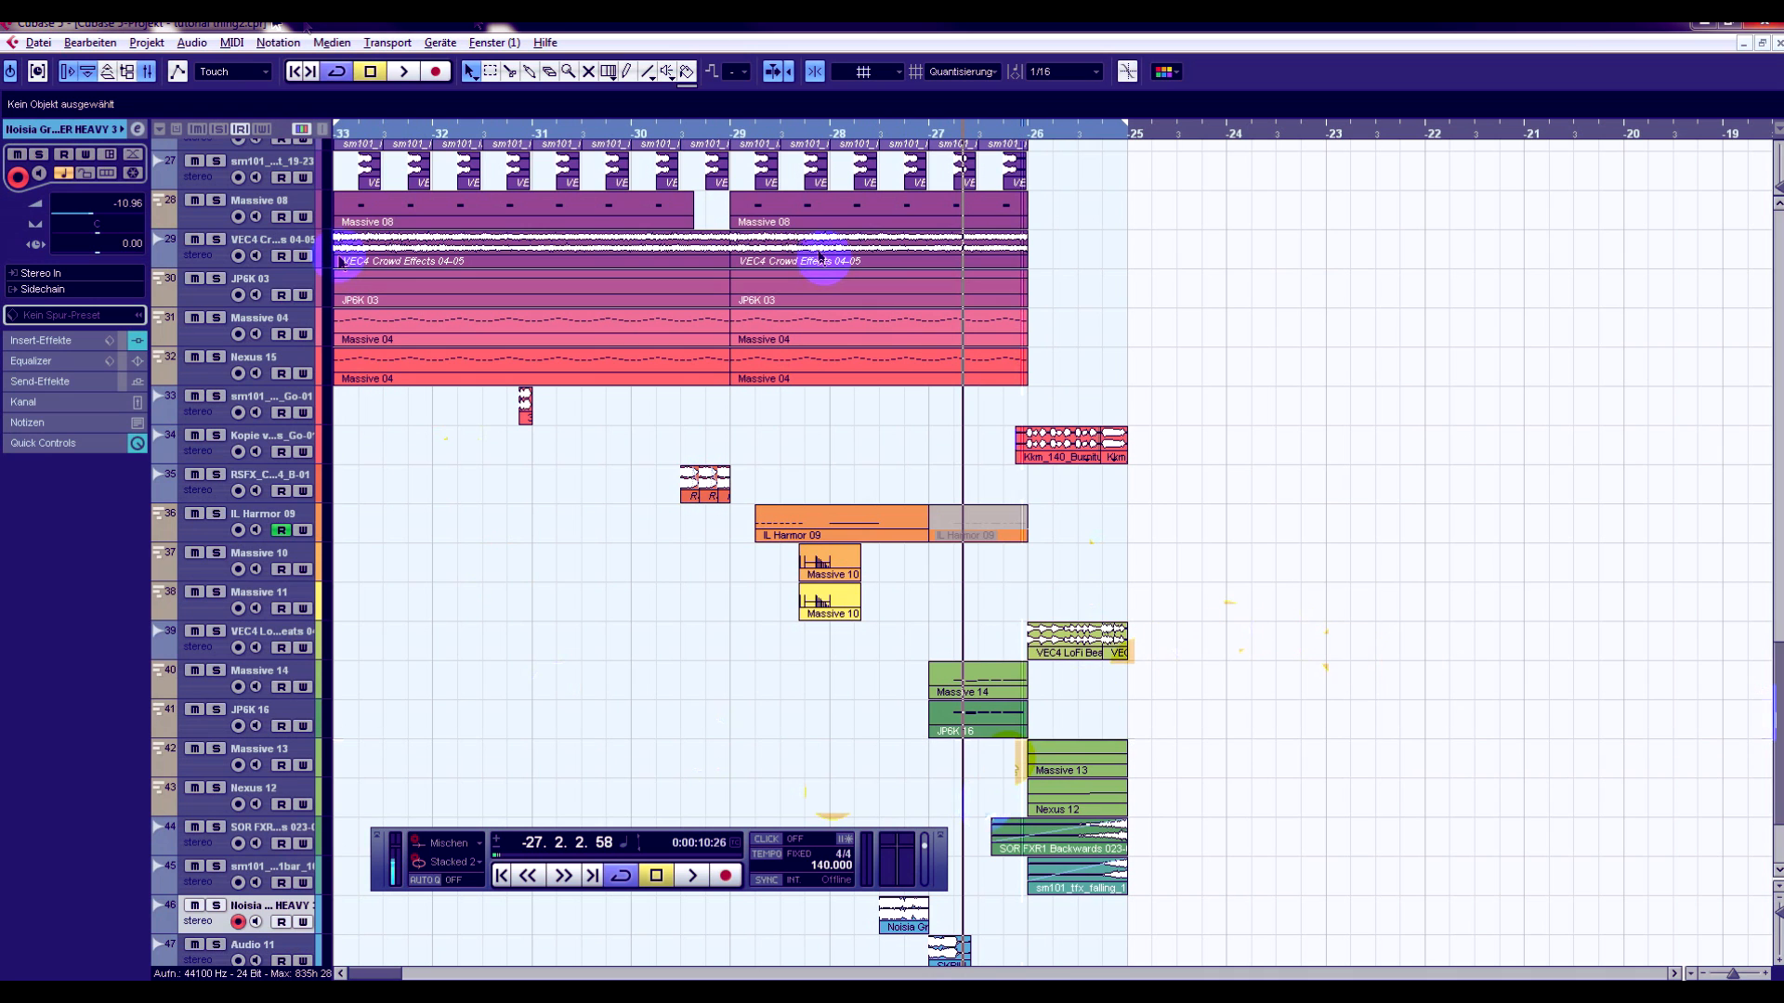
click(341, 132)
scroll(438, 399, up, 5)
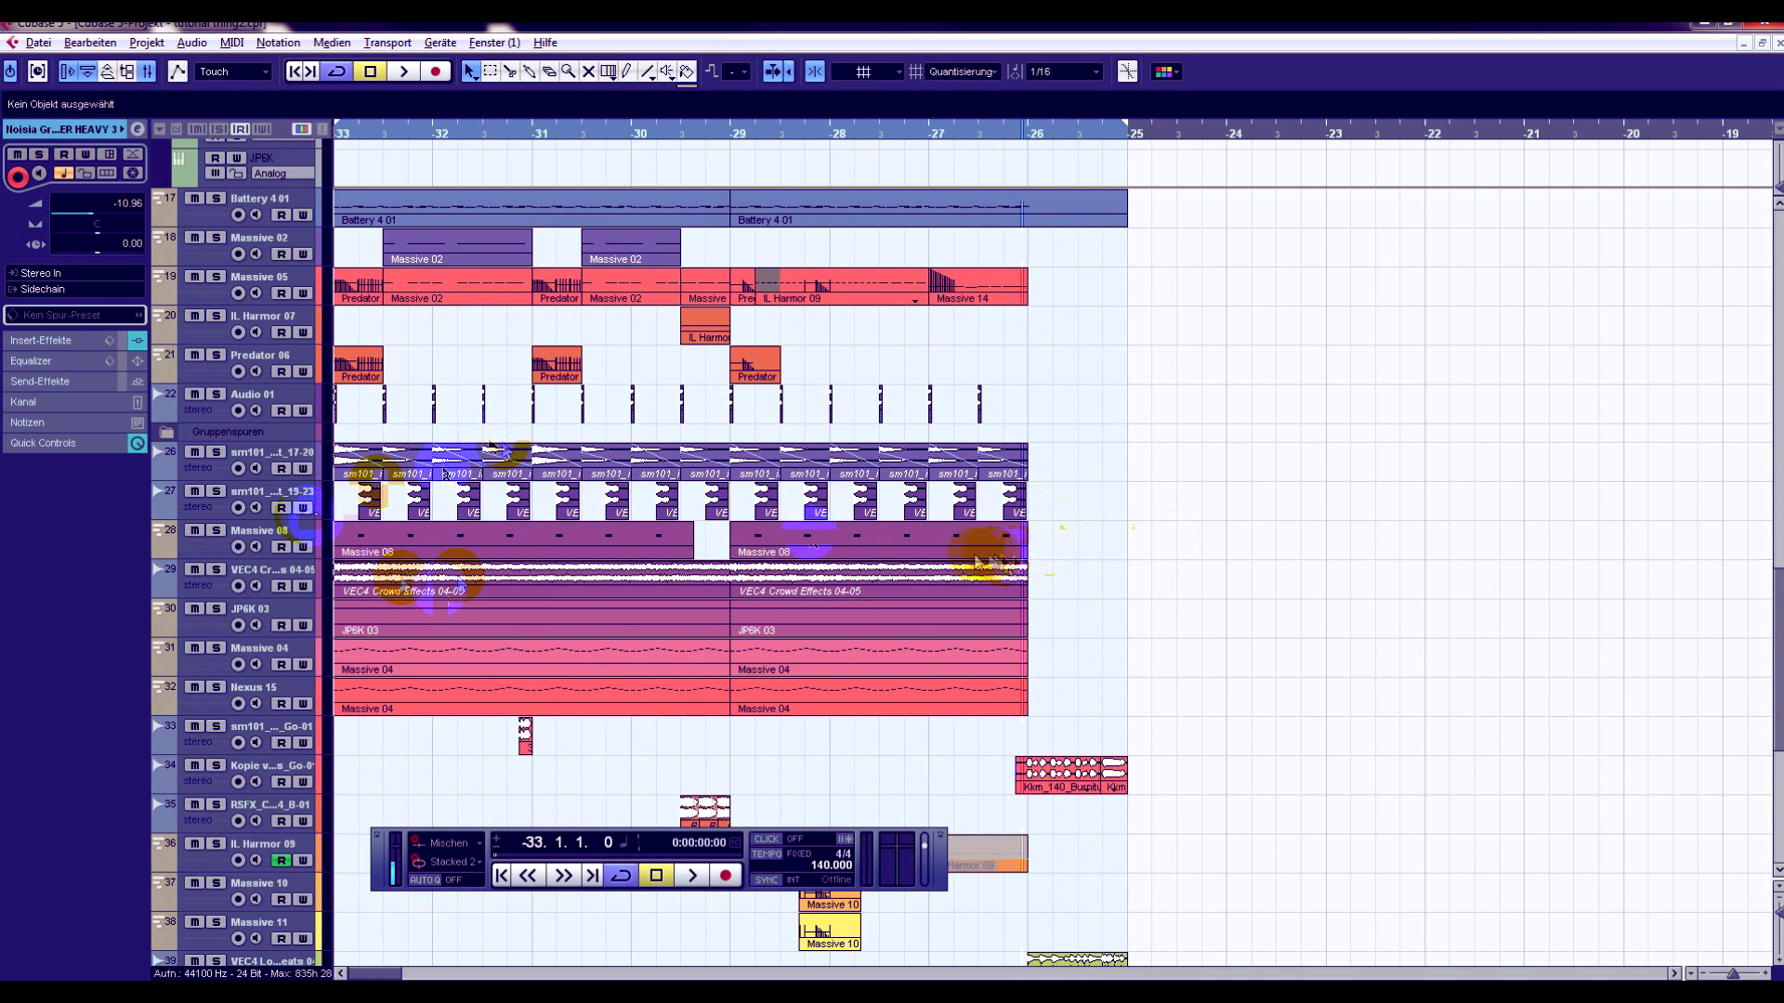
drag(693, 559, 687, 559)
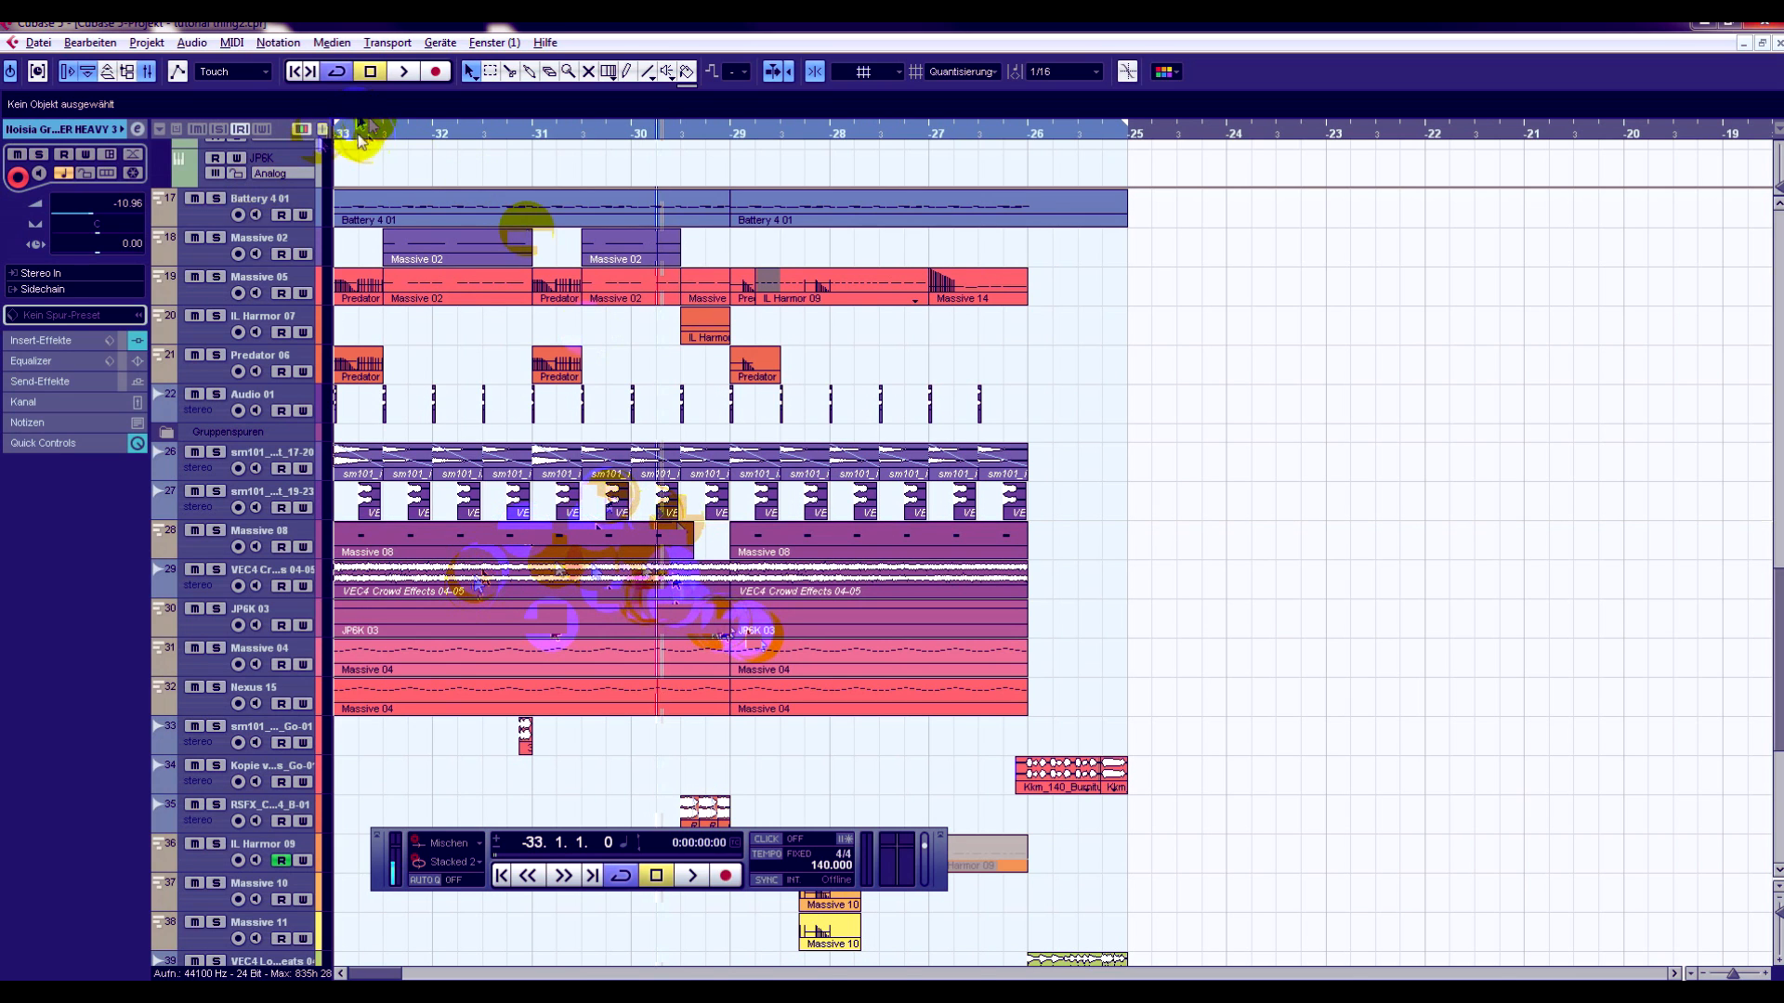
- Solo the VEC4 Crowd Effects track, select its first clip and play it briefly from bar -33
click(215, 569)
click(414, 582)
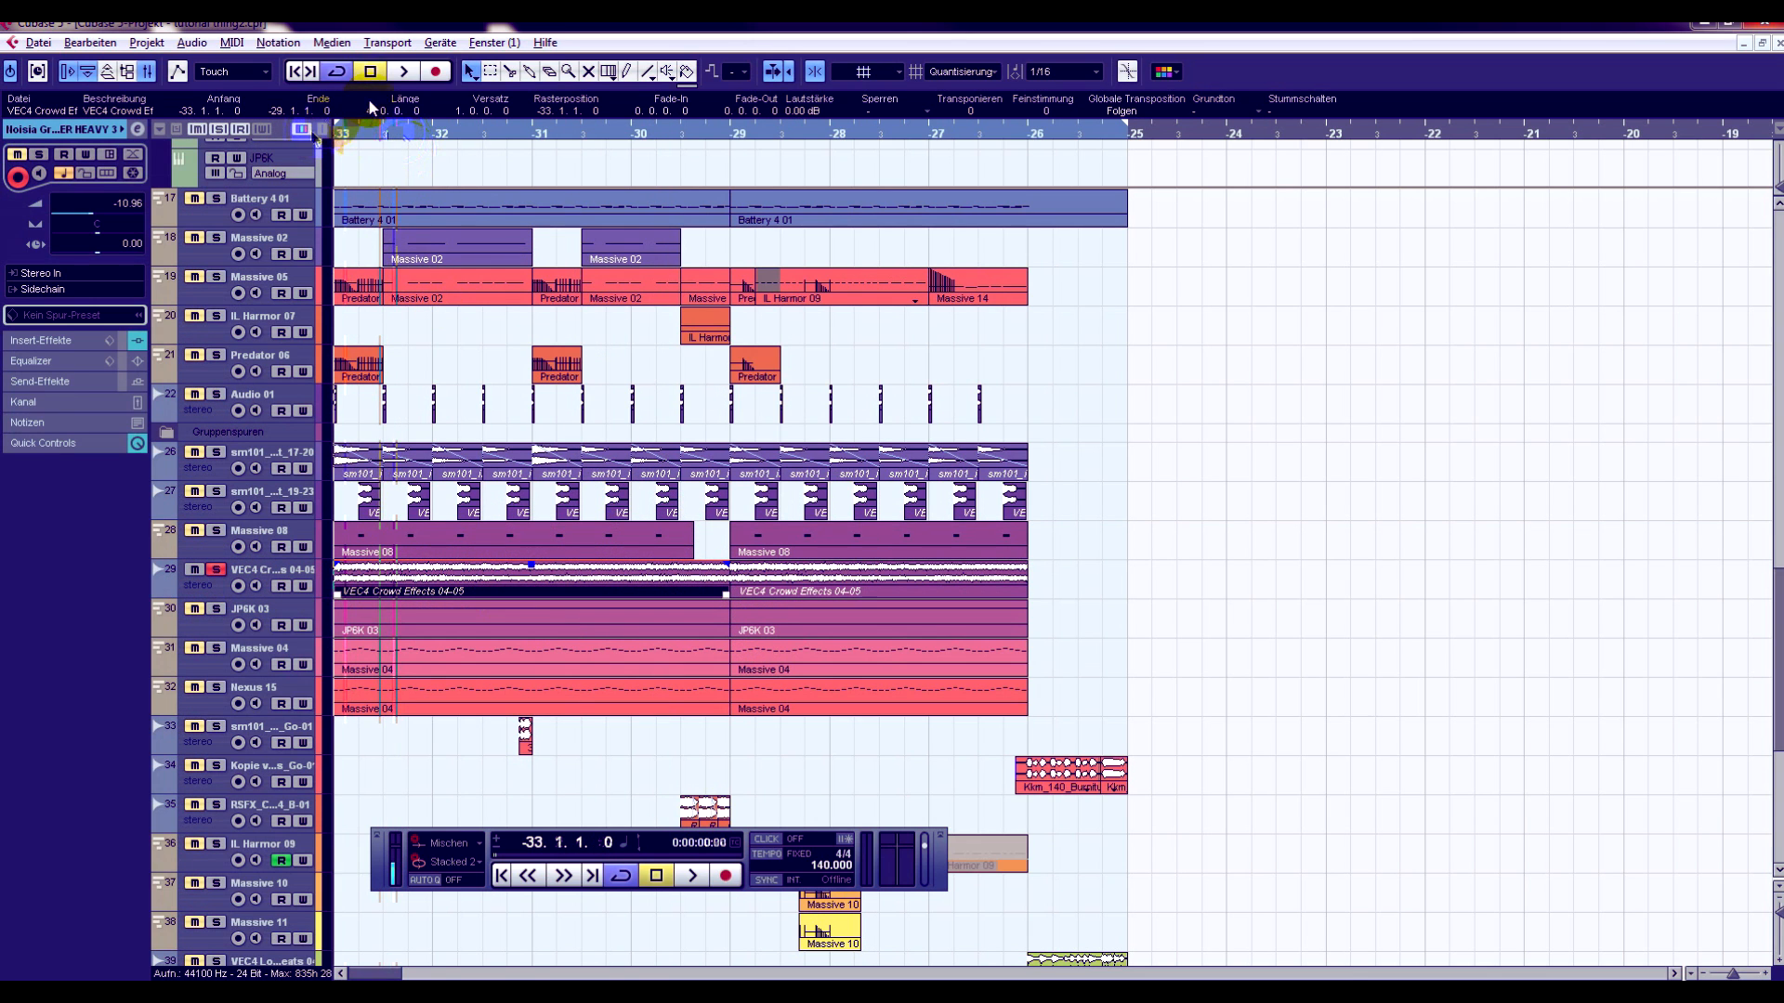
click(412, 73)
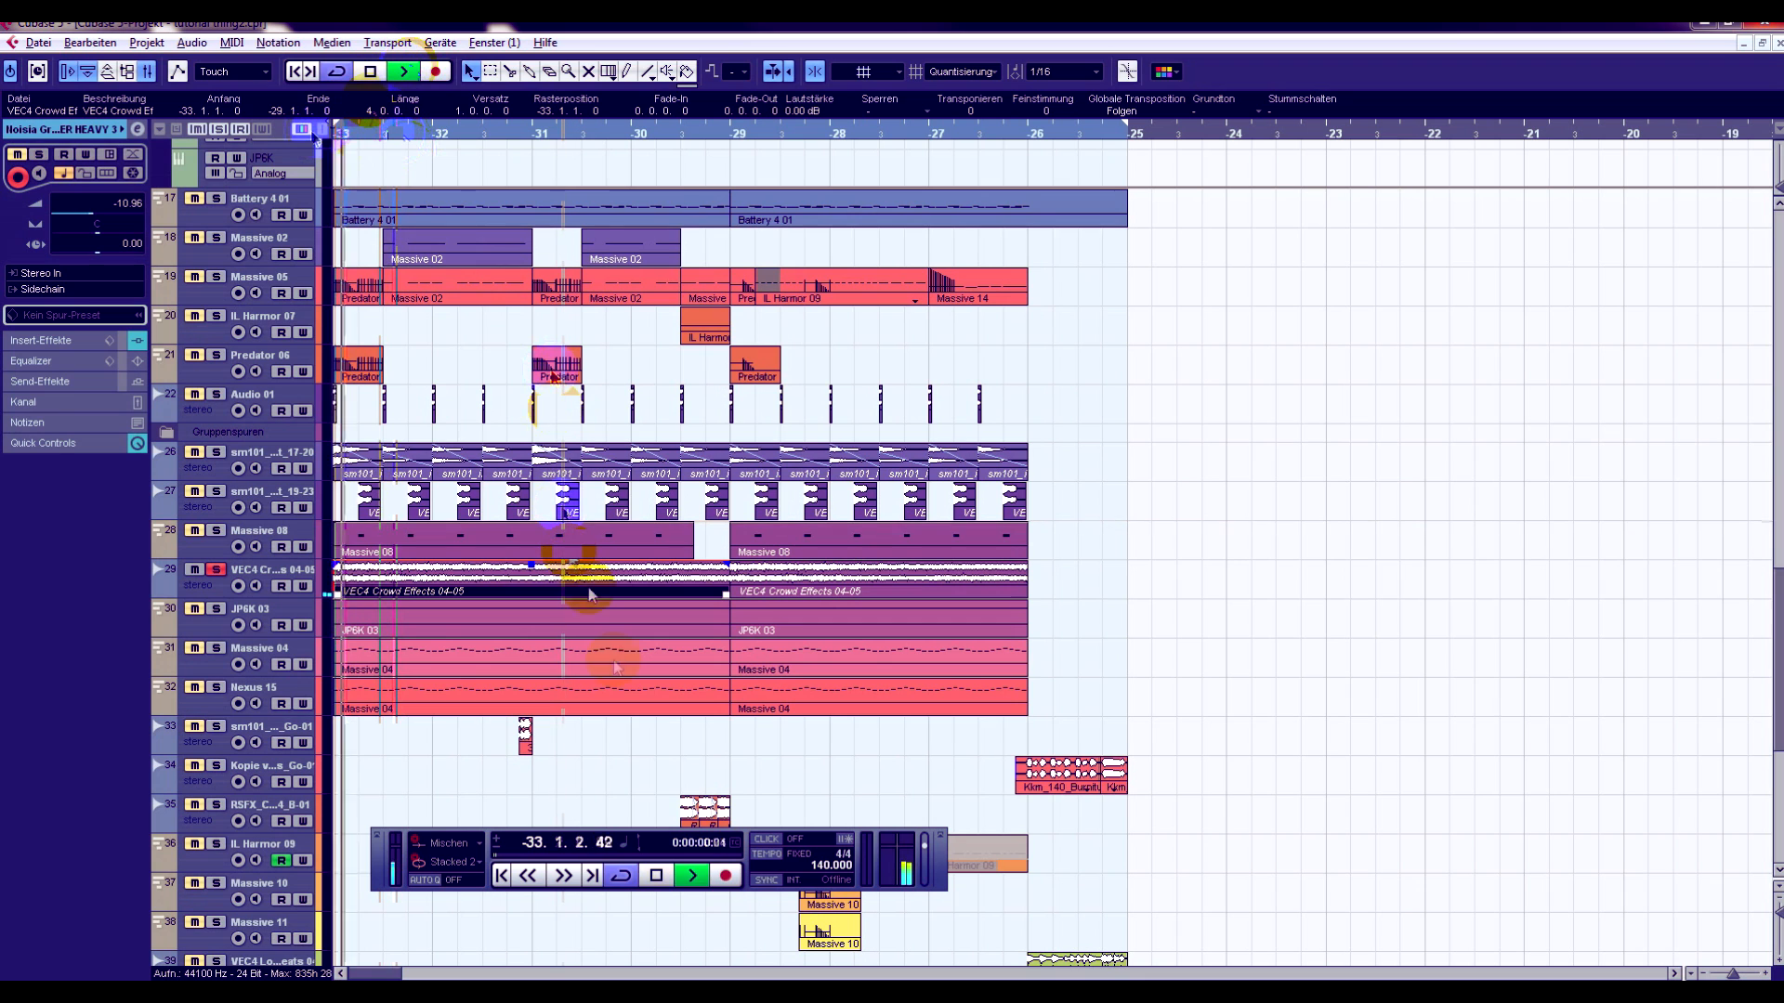
click(655, 876)
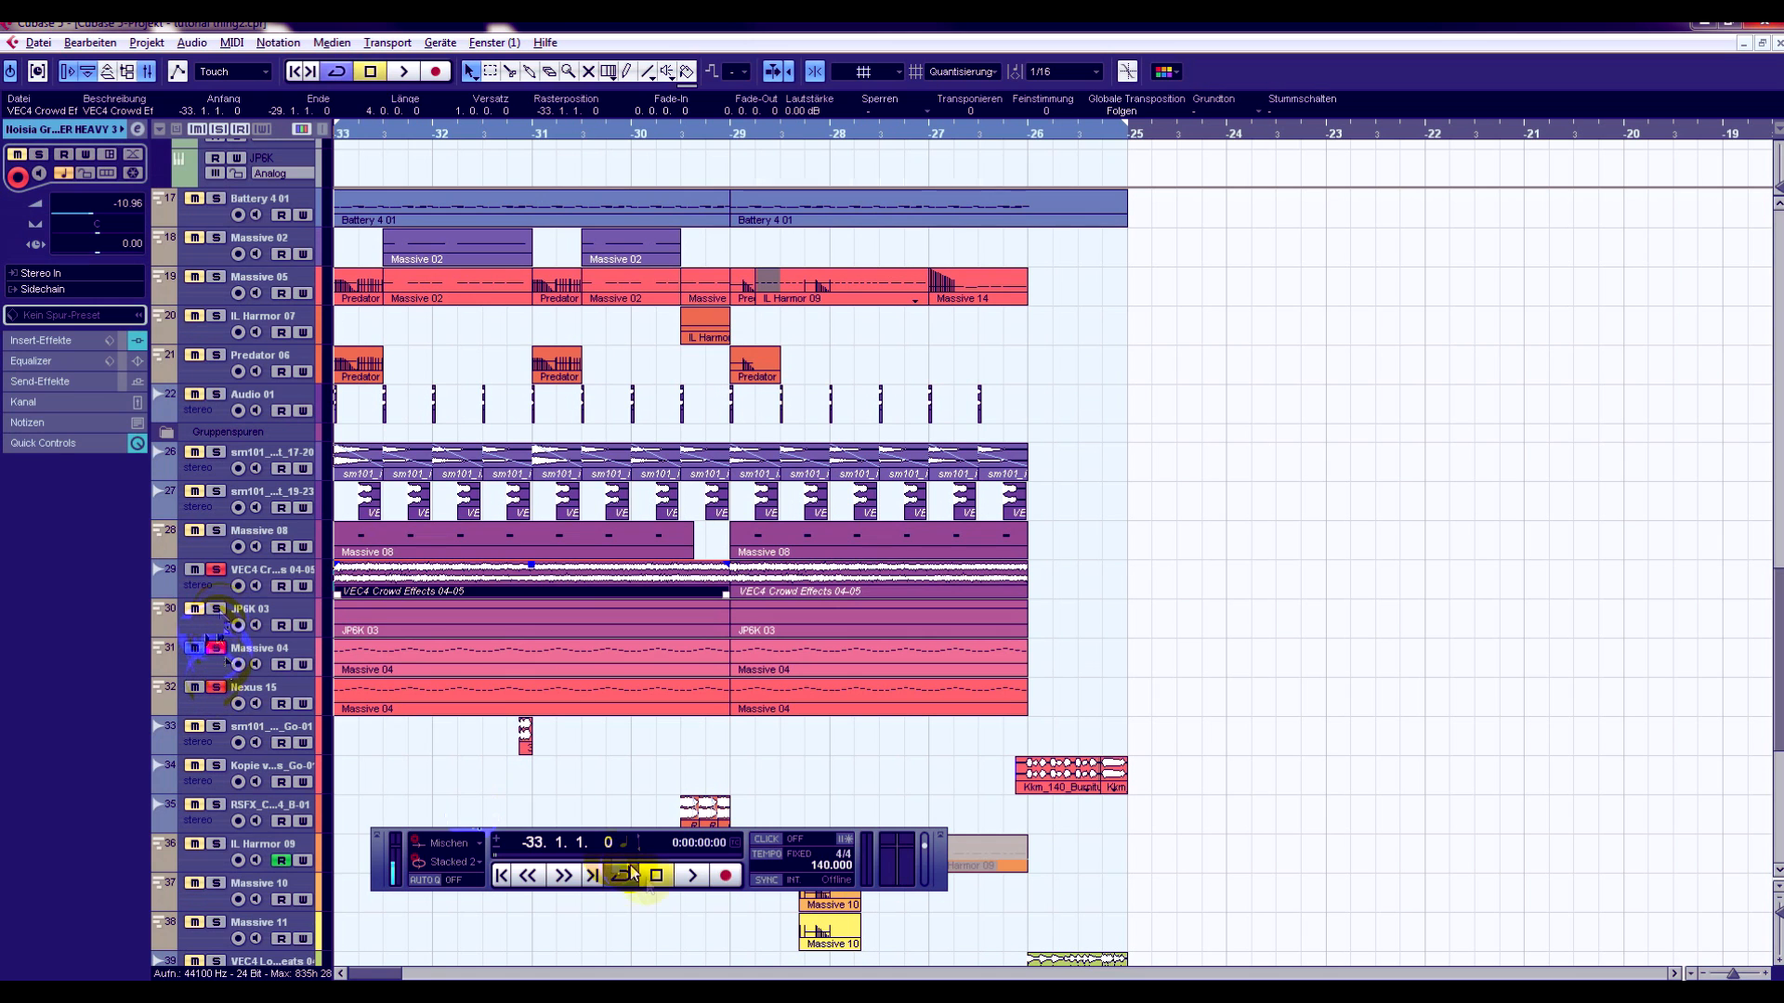
- Play the soloed crowd effects, Massive 04 and Nexus 15 tracks from bar -33, then replay them with JP6K 03 added
click(682, 878)
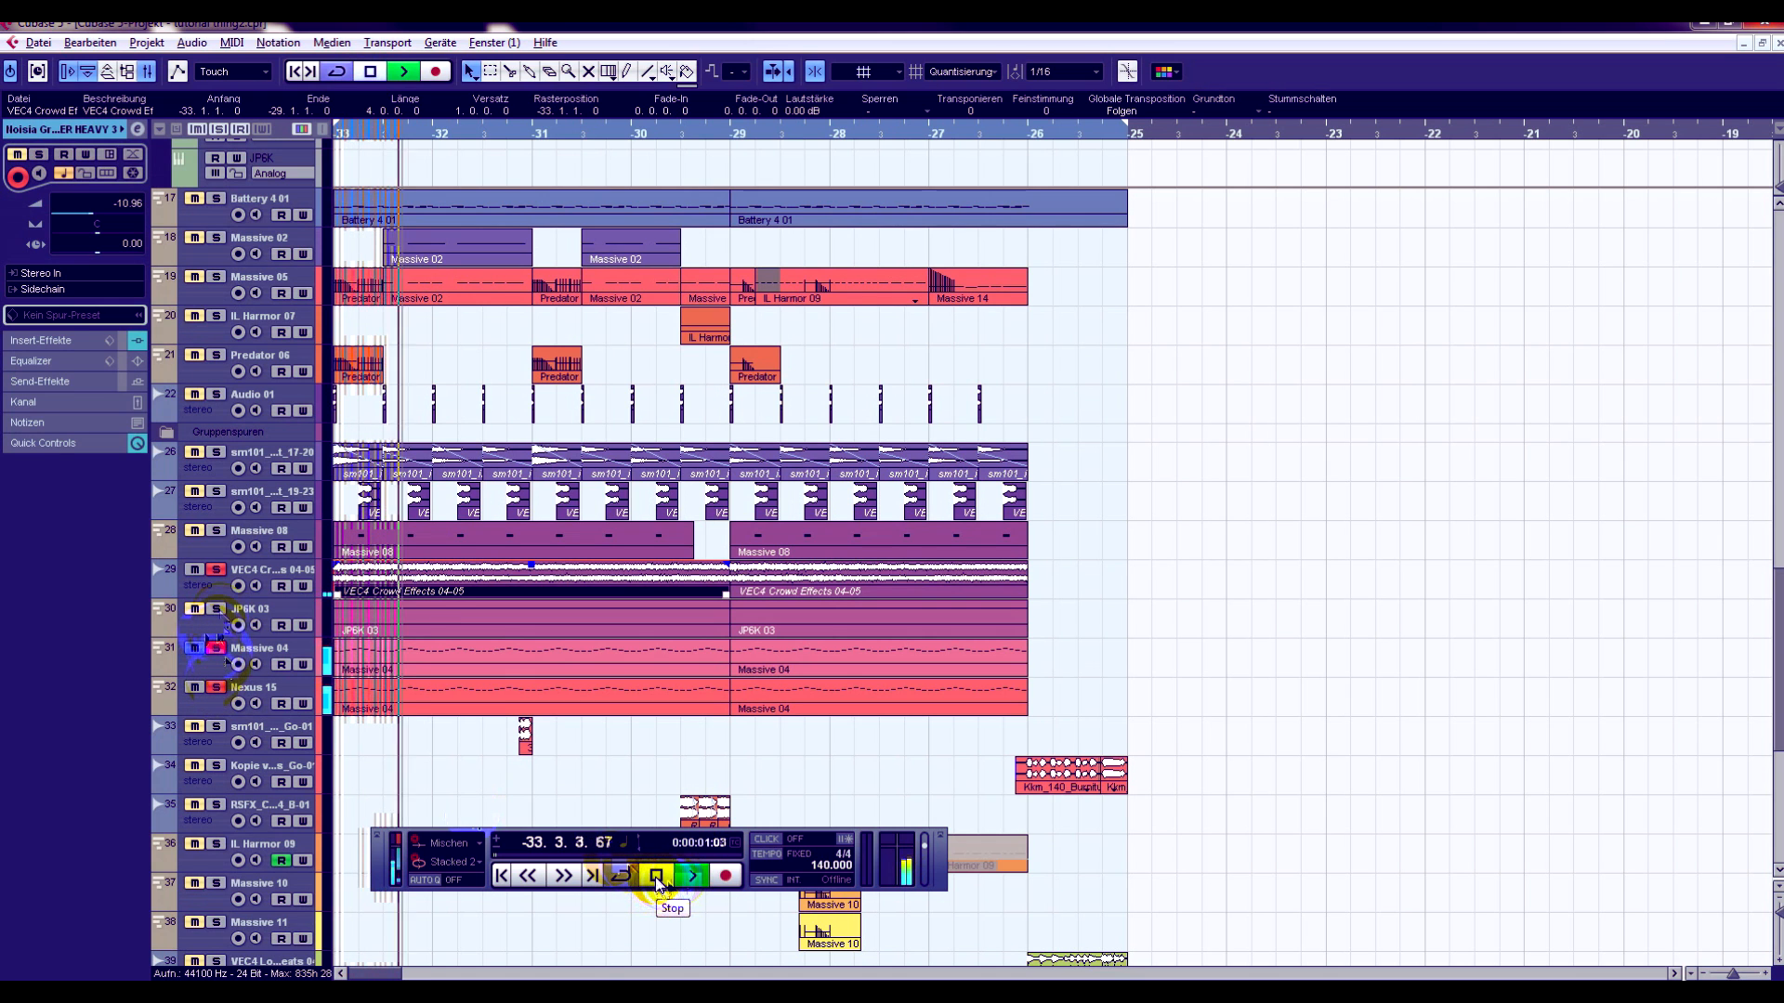
click(656, 876)
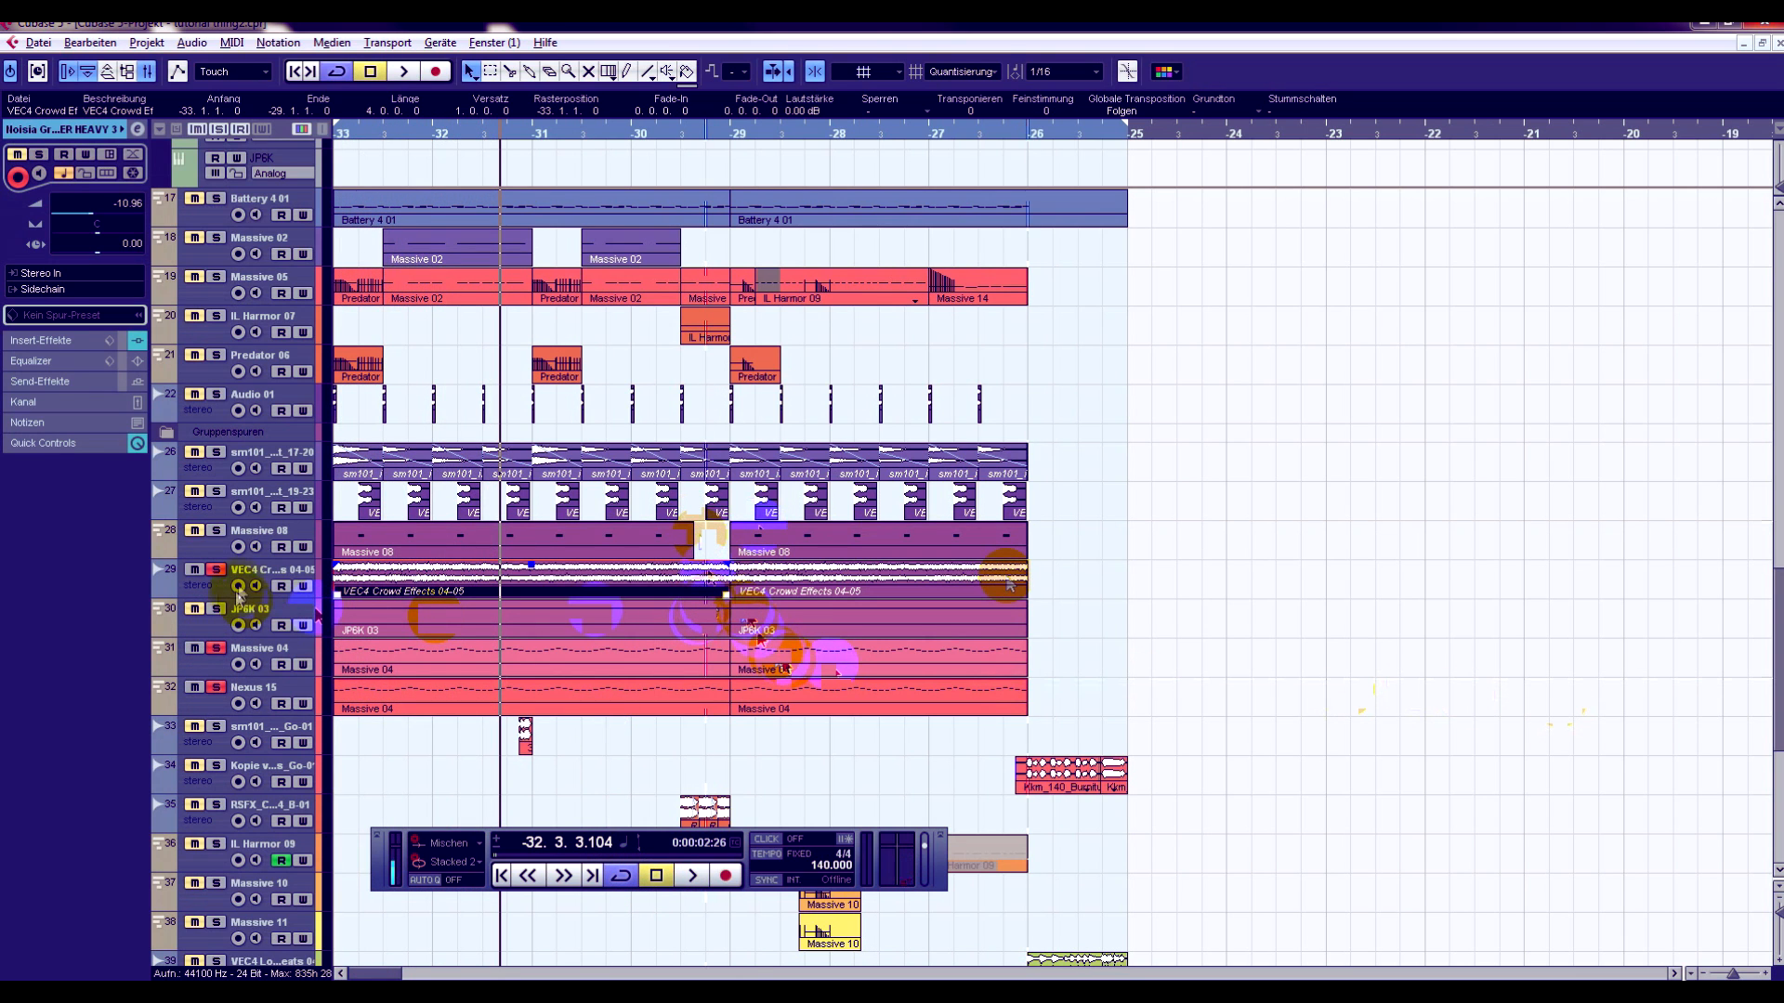
click(216, 609)
drag(384, 133, 336, 136)
click(694, 877)
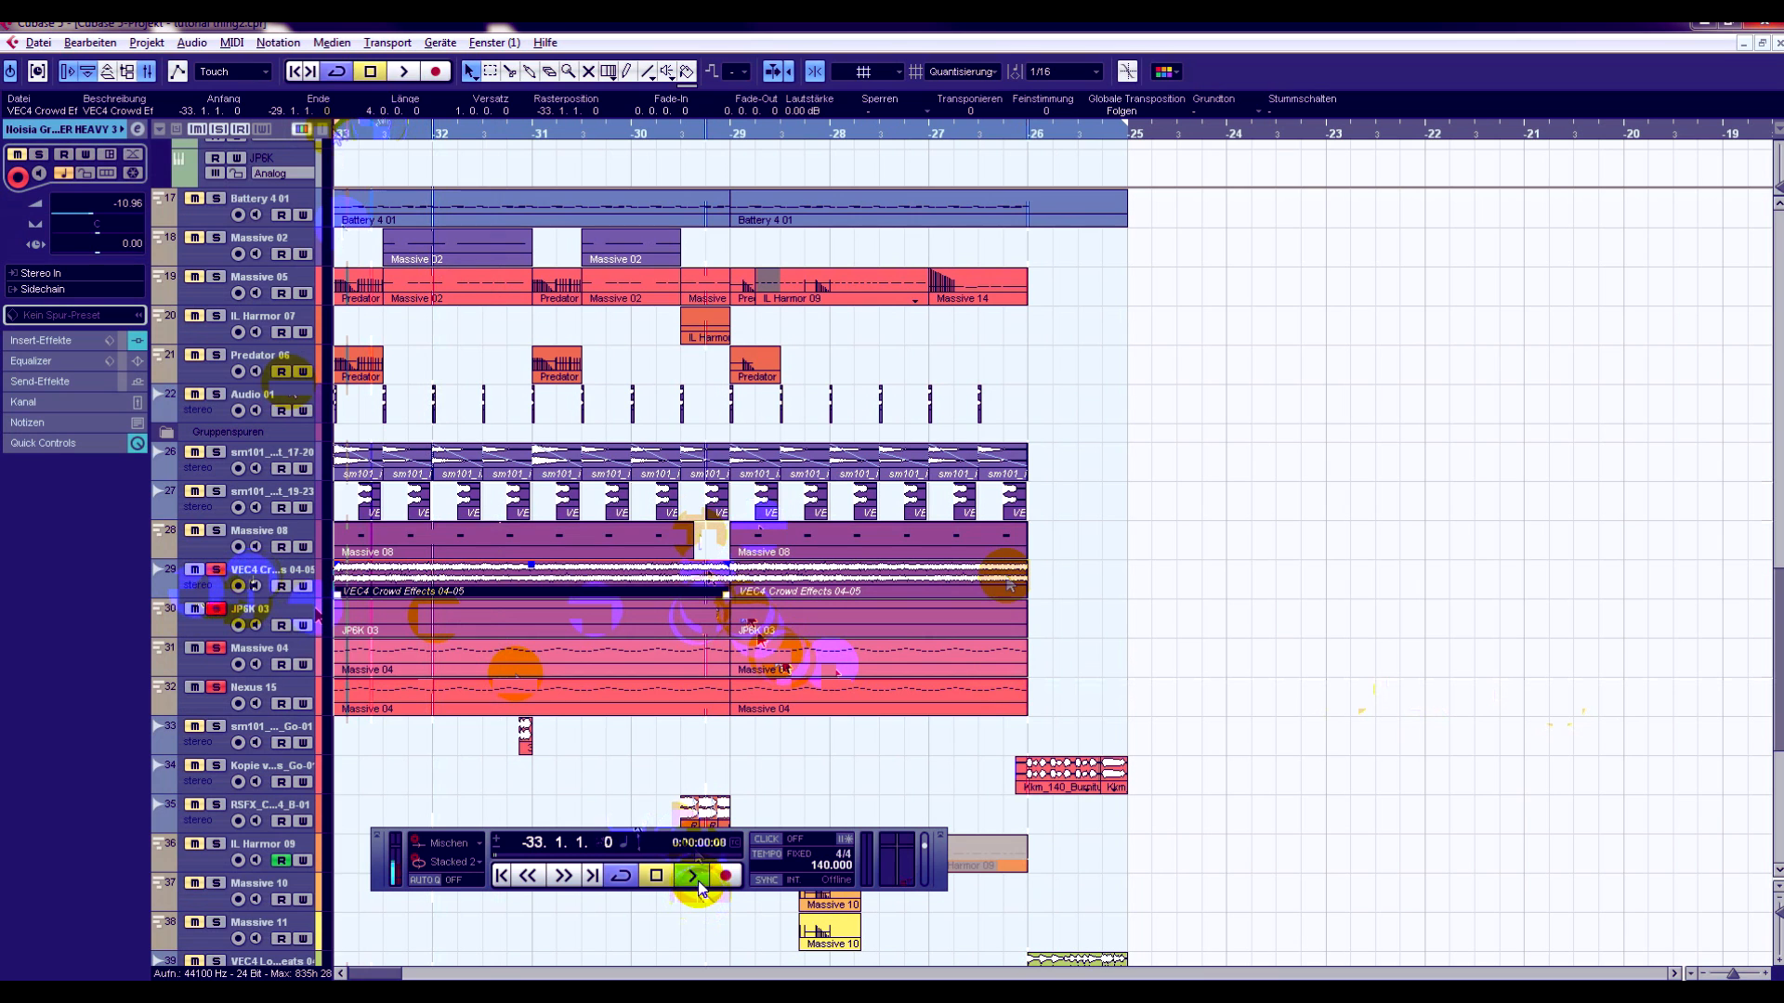
click(657, 877)
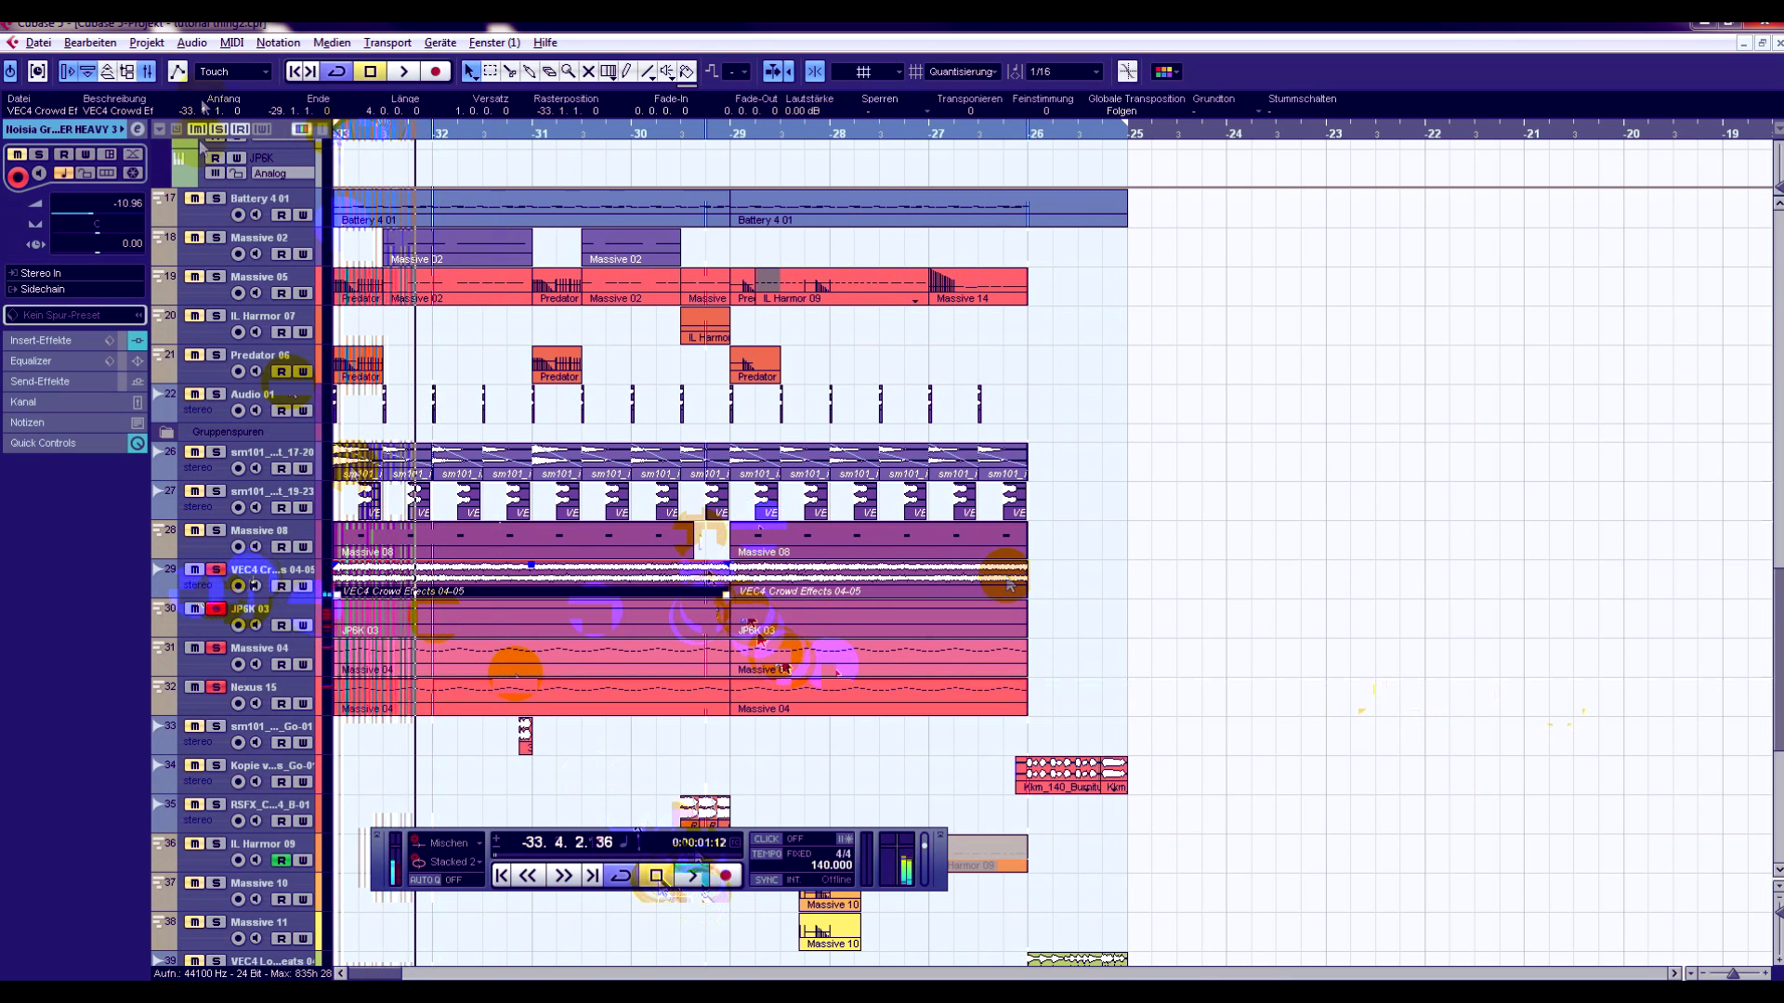
- Clear all solos, solo only the JP6K 03 track and play it from the current position
click(219, 131)
click(217, 610)
click(693, 875)
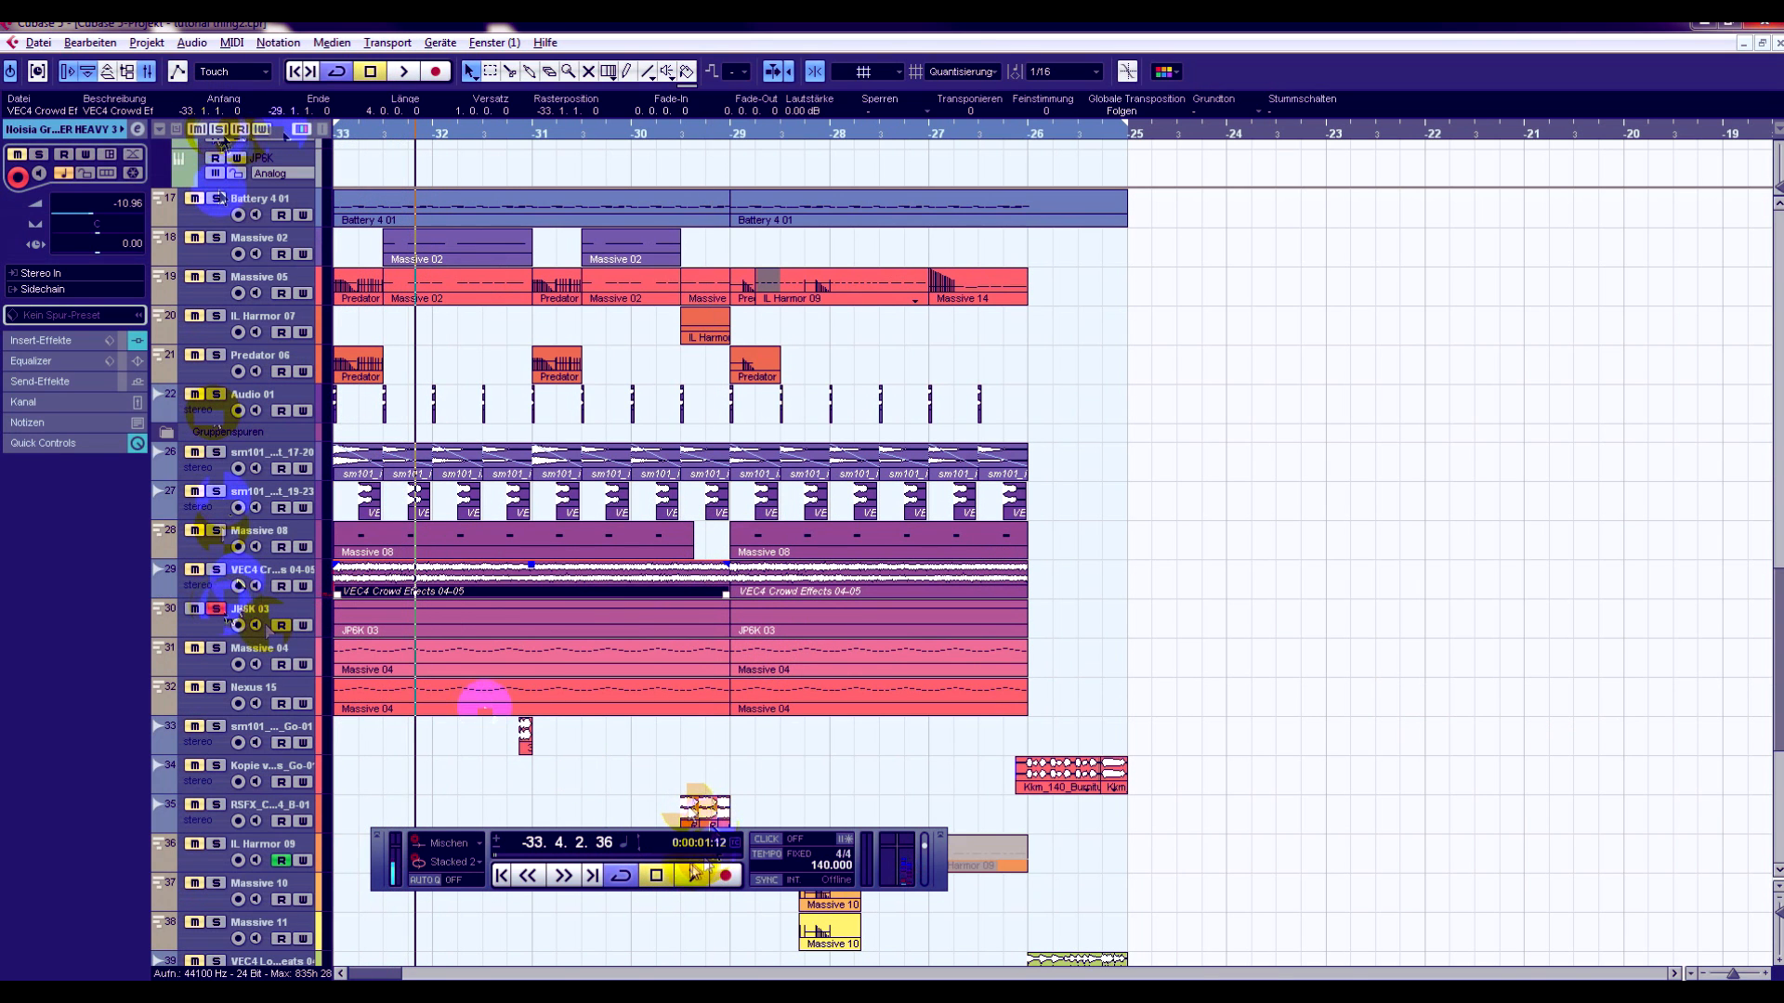
click(657, 876)
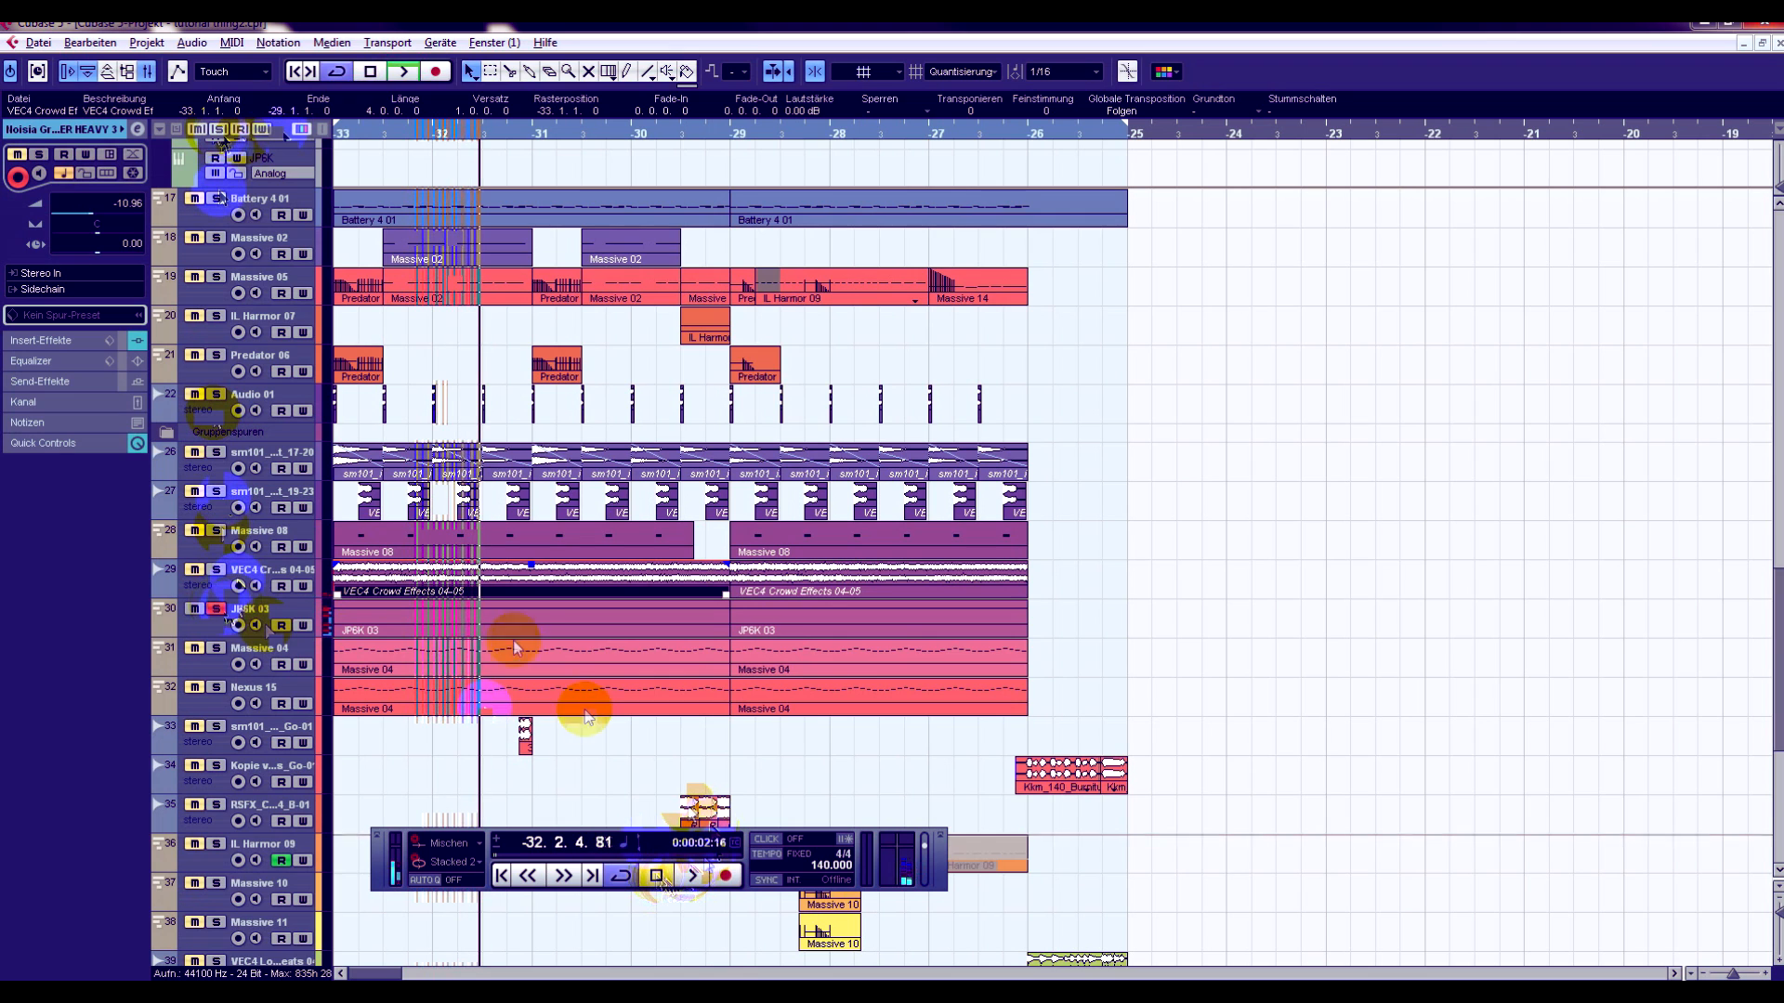
- Solo the VEC4 Crowd Effects, JP6K 03, Massive 04 and Nexus 15 tracks together and return the playback position to bar -33
click(217, 570)
click(340, 133)
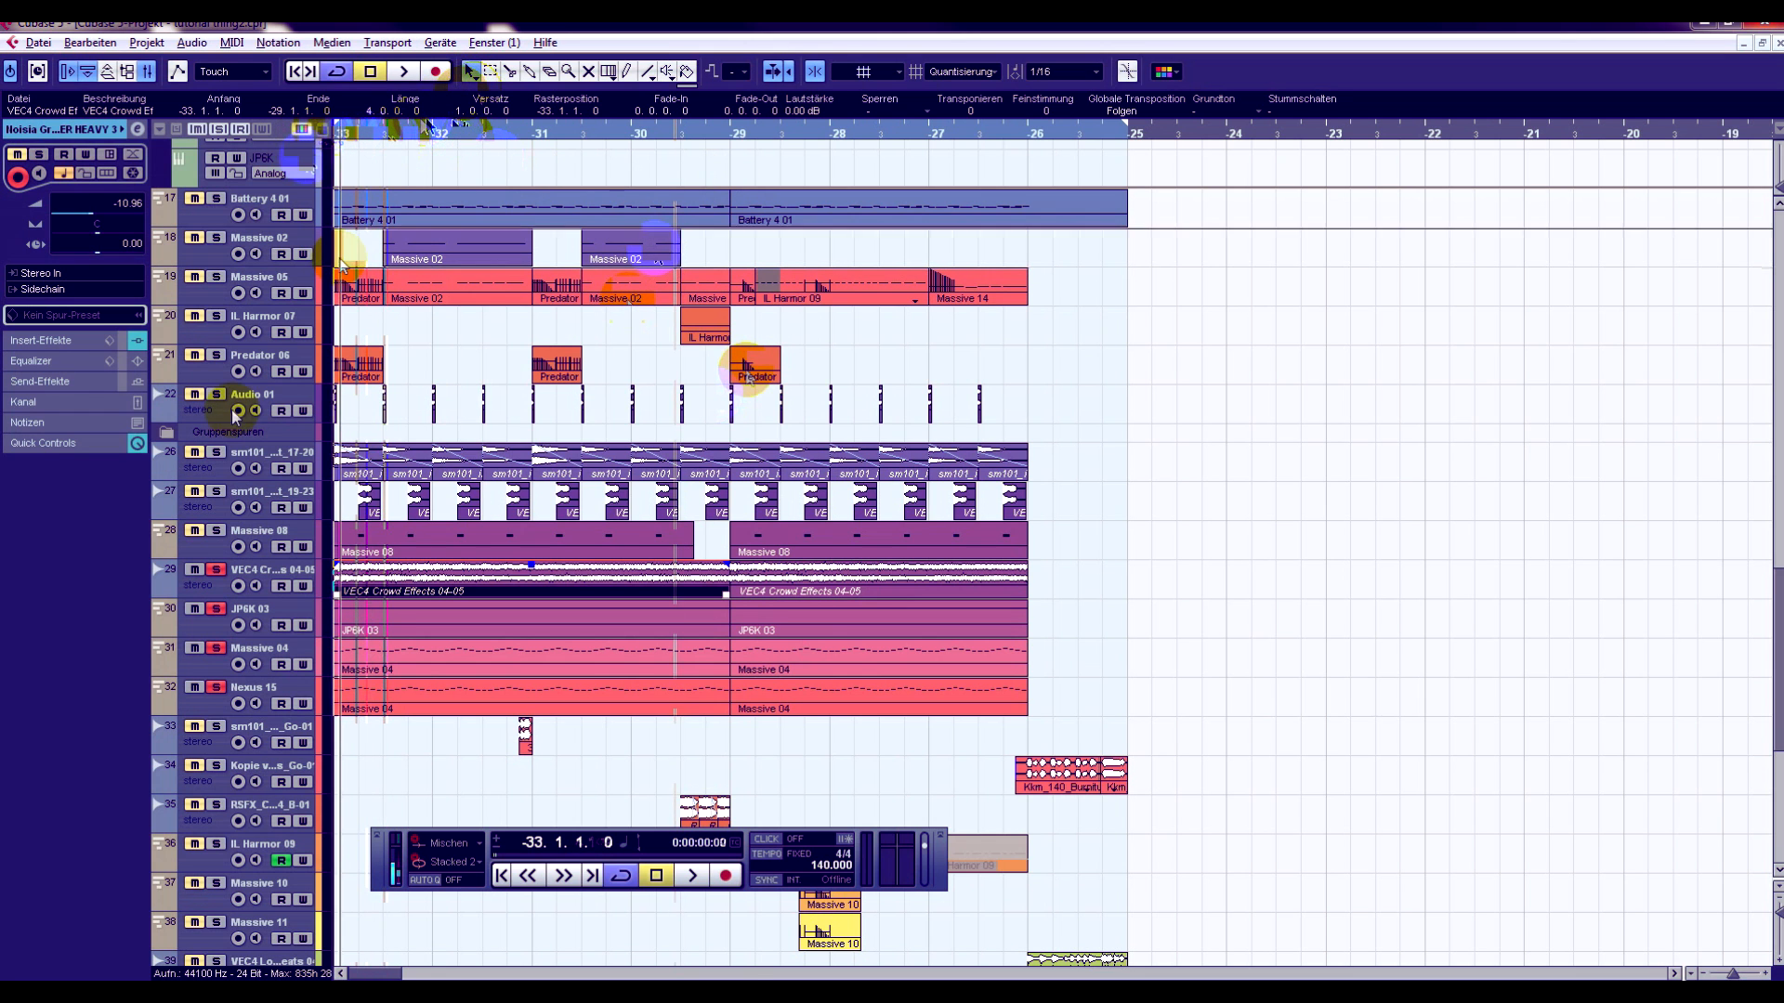
scroll(614, 446, up, 5)
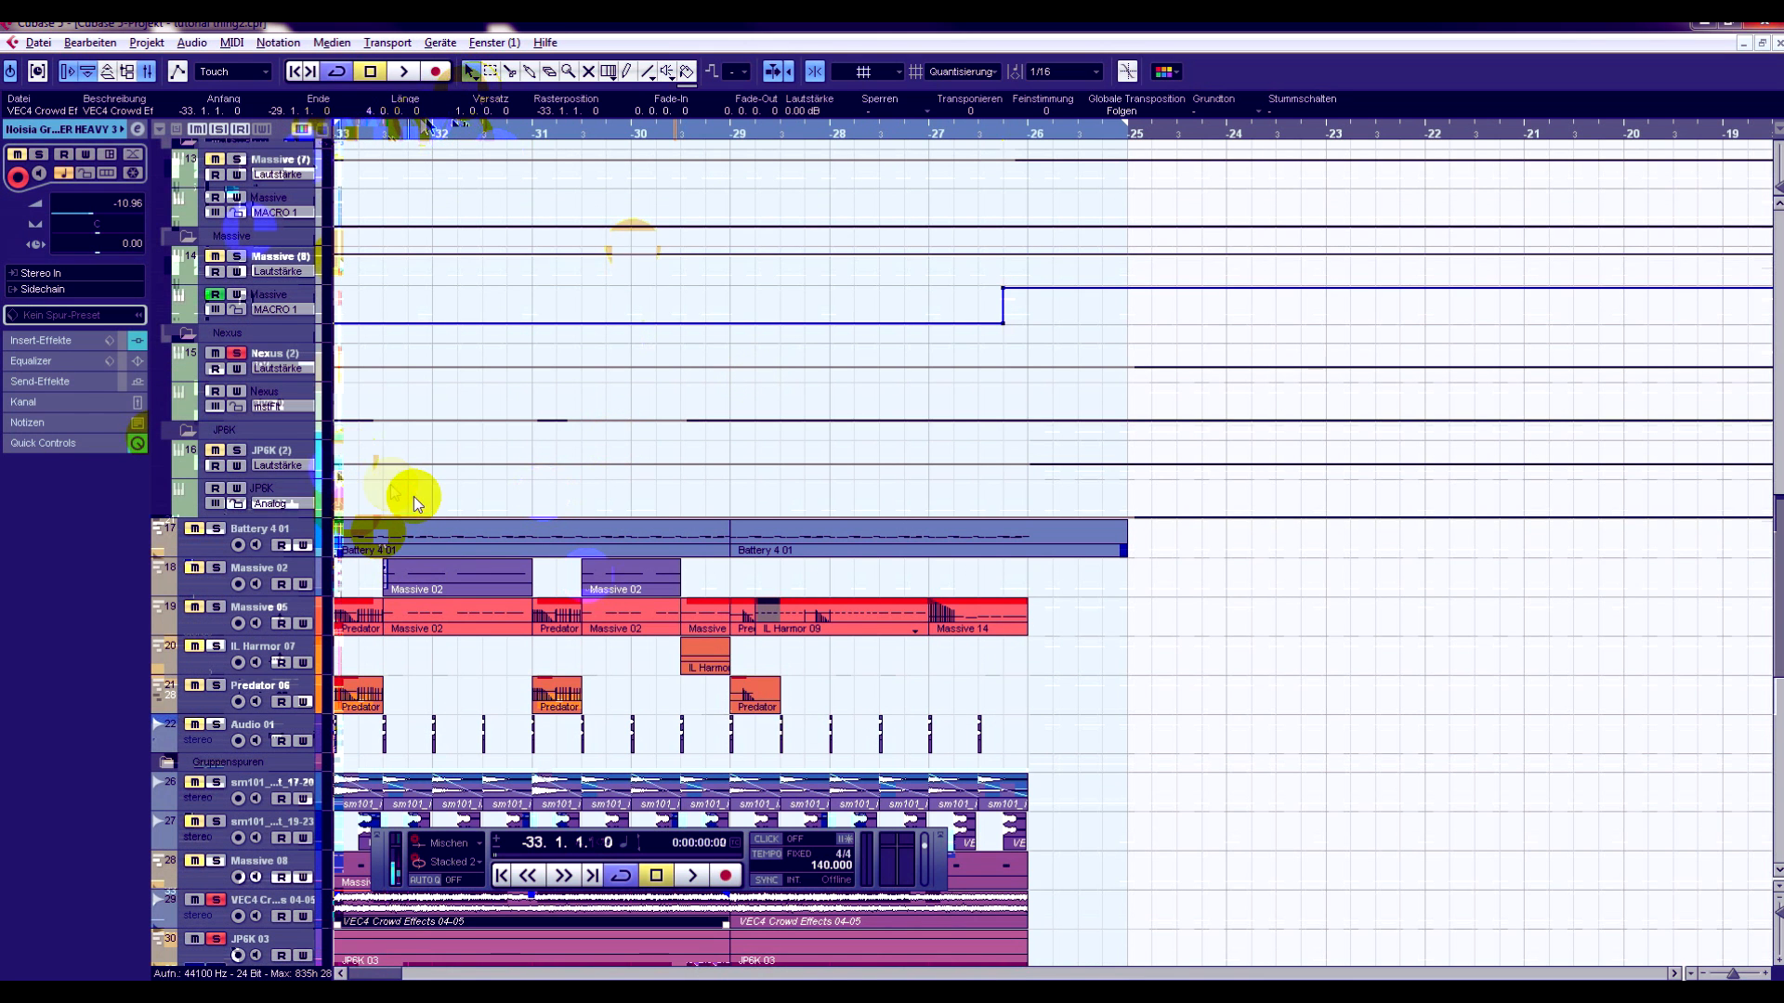
scroll(381, 493, down, 5)
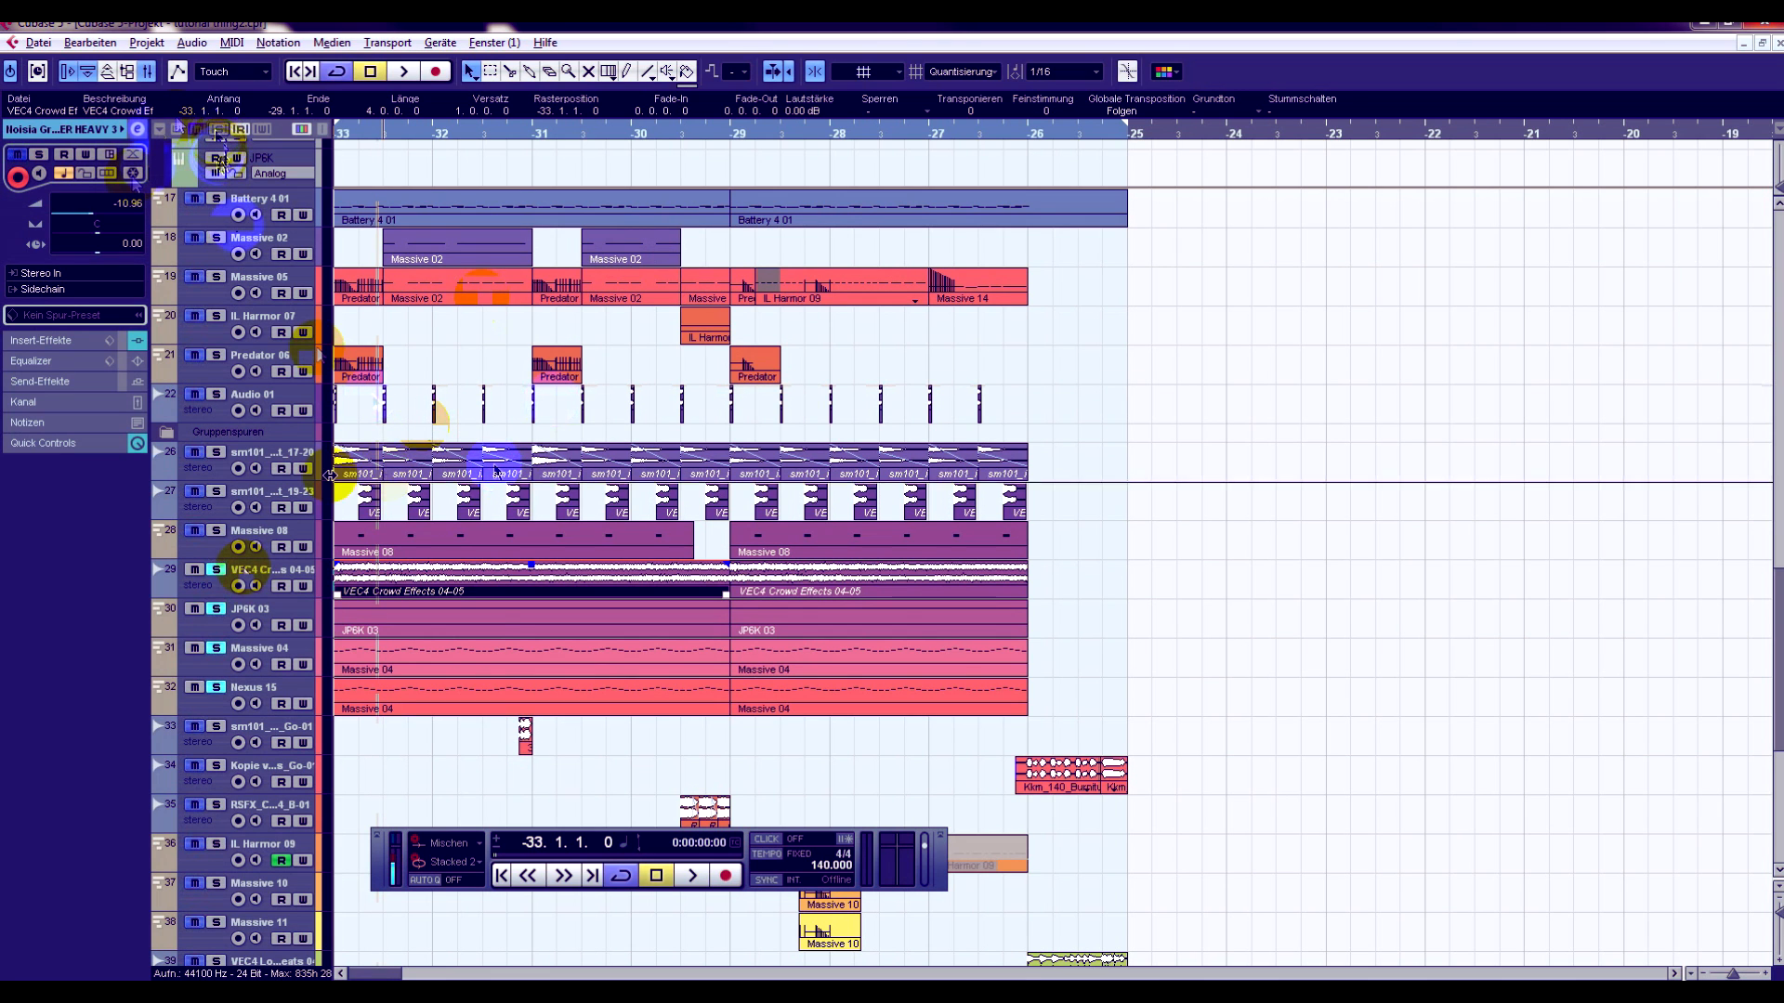
- Expand the Gruppenspuren folder, mute the Mud group and play the full drop from bar -33 without it
click(166, 432)
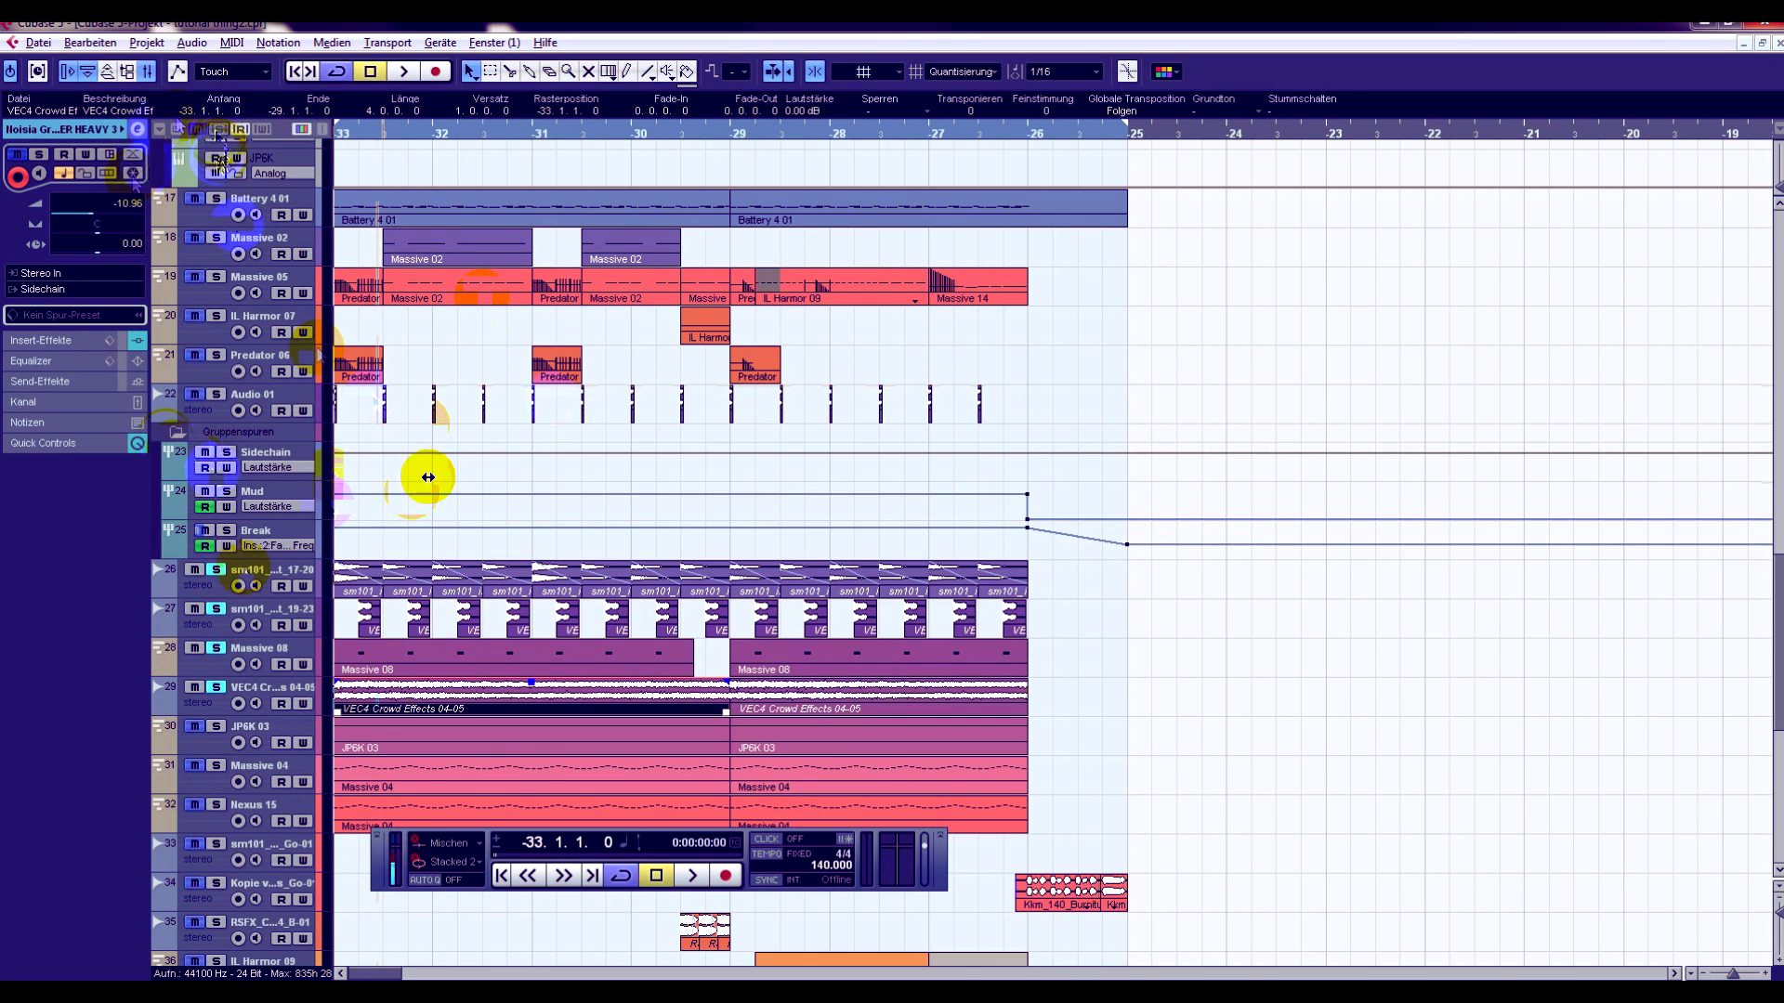
click(206, 502)
click(404, 71)
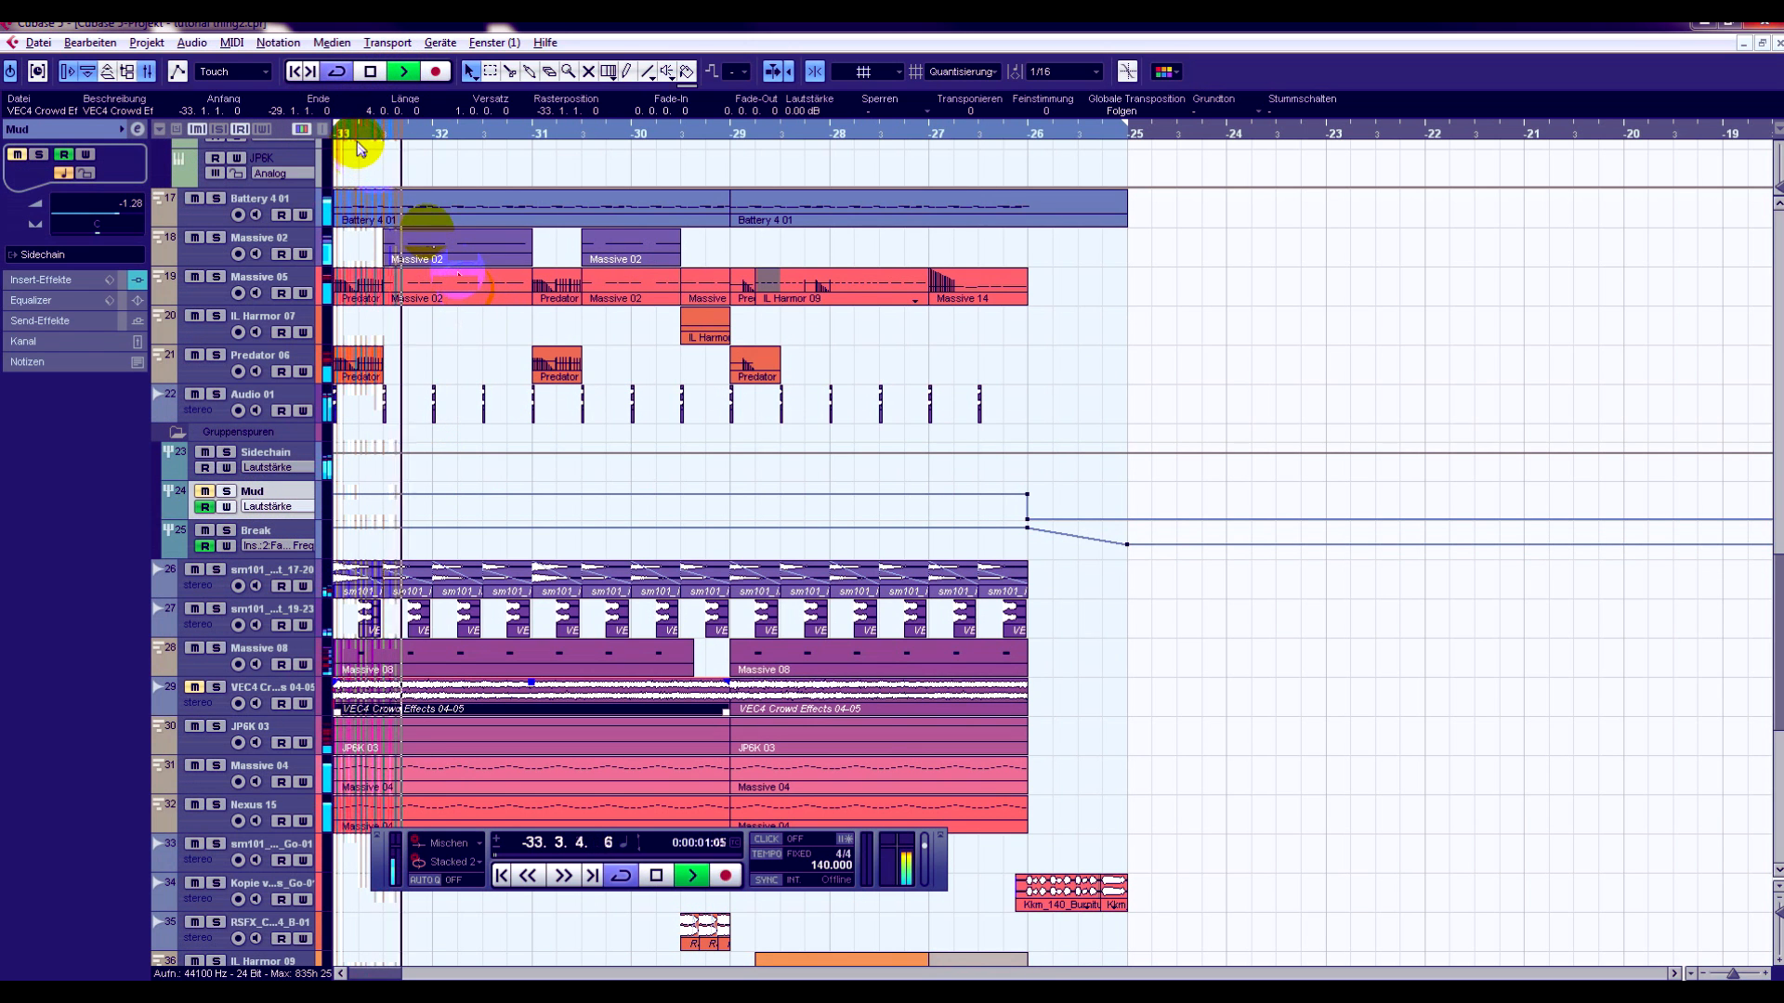
click(370, 72)
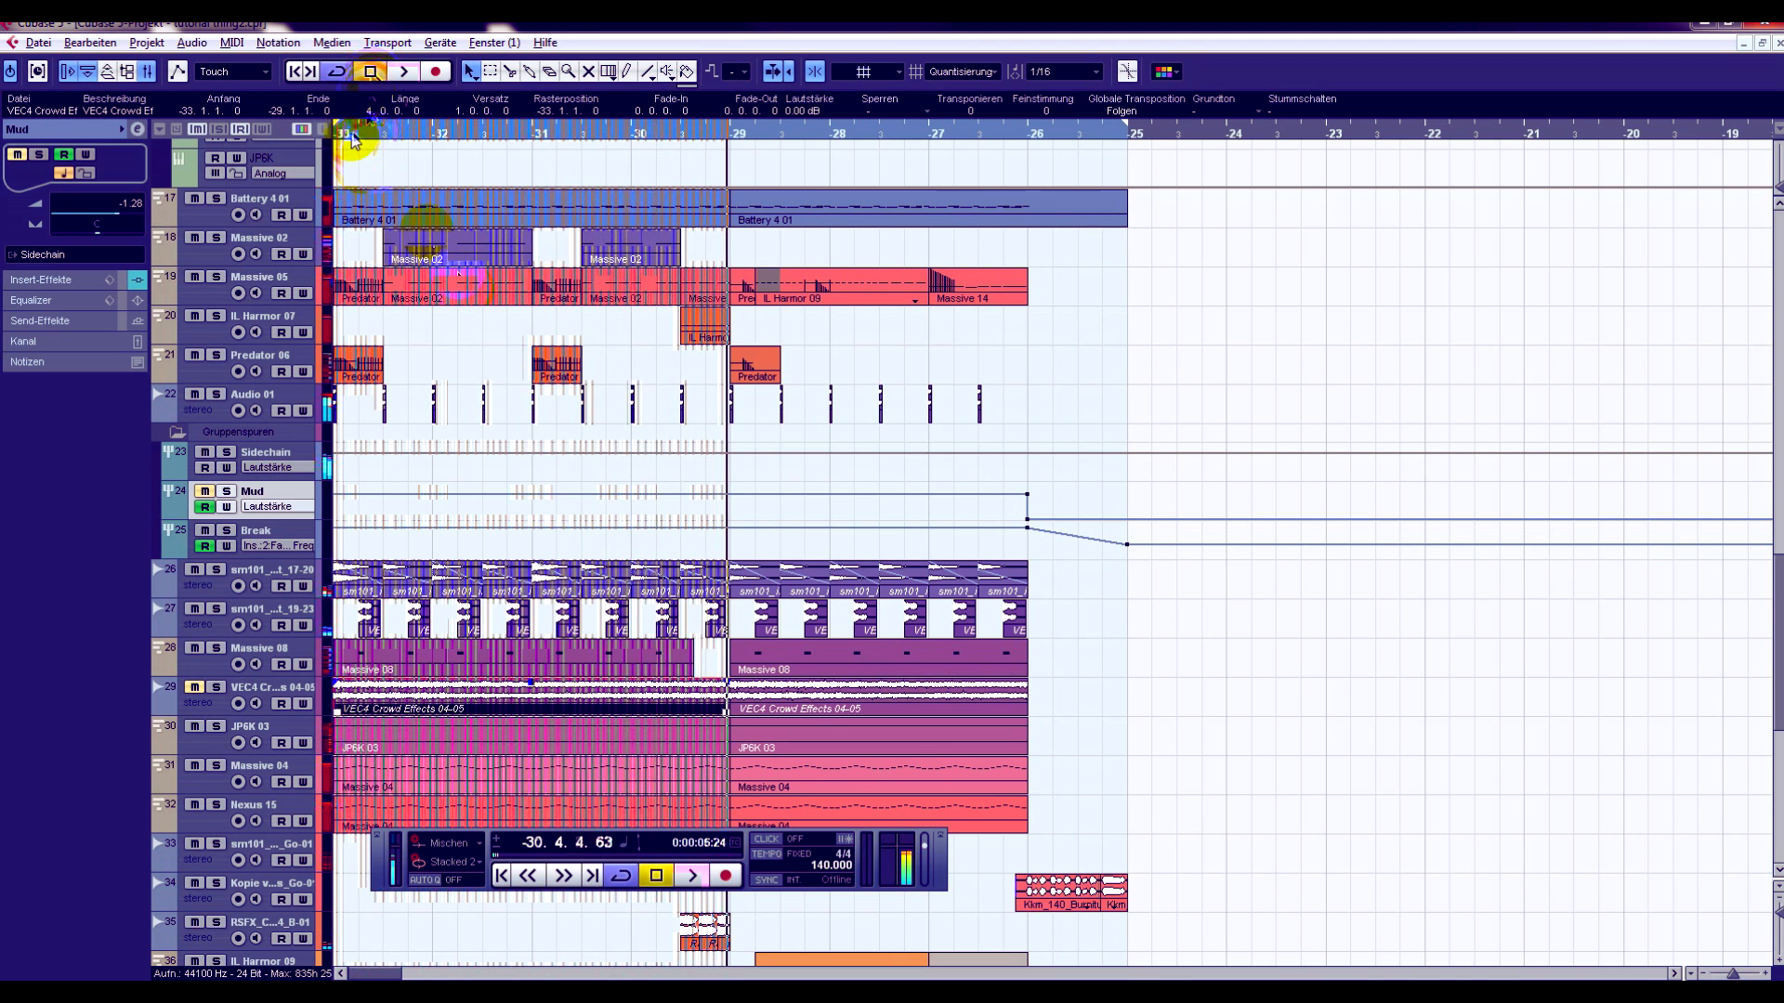
- Unmute the Mud group and play the drop again for comparison
click(403, 72)
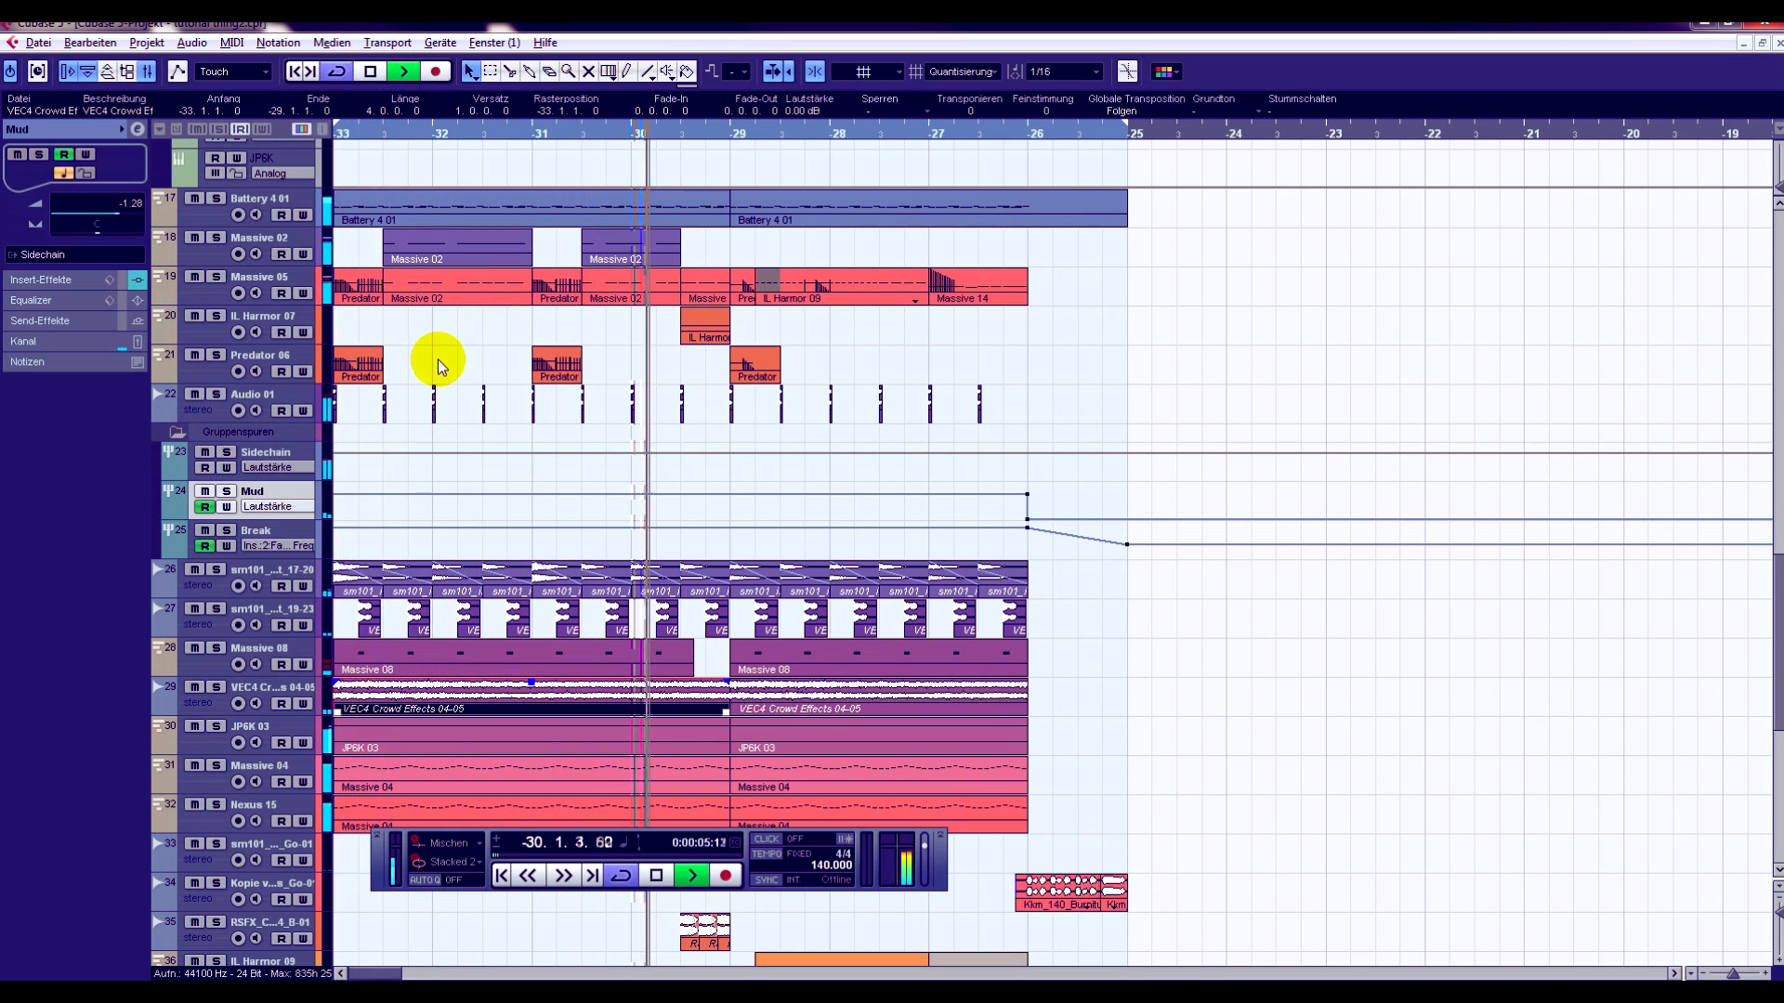
click(656, 875)
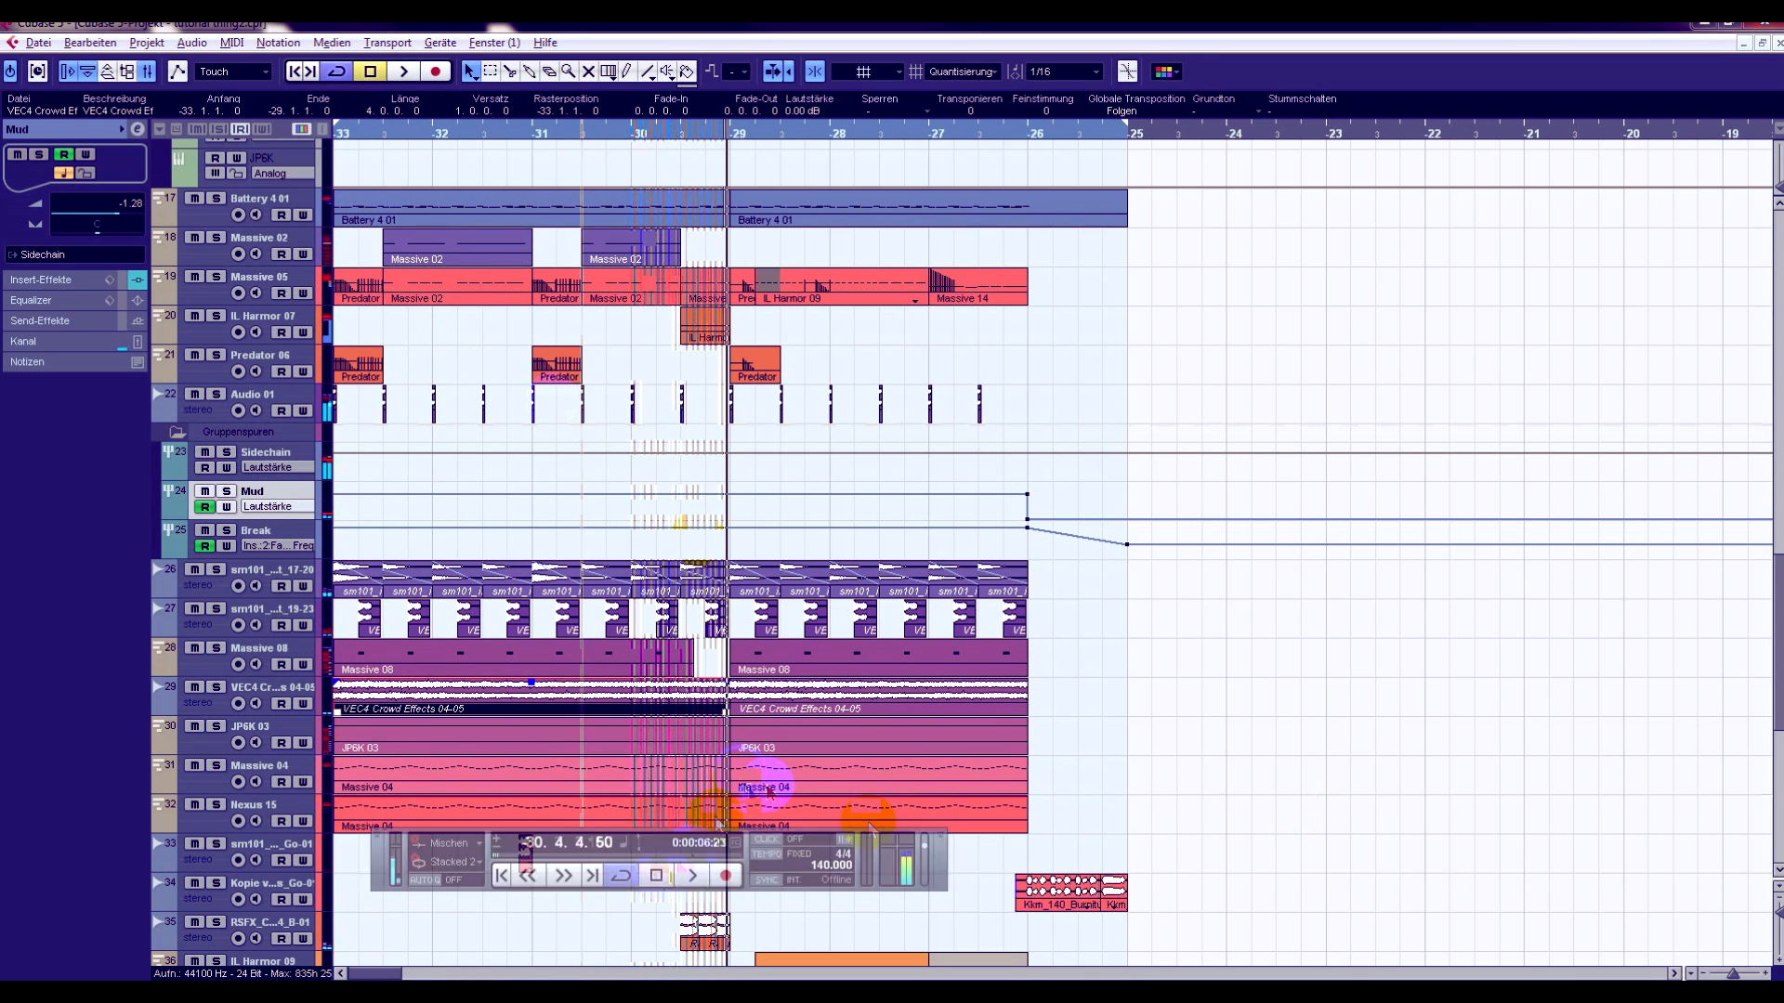
click(688, 495)
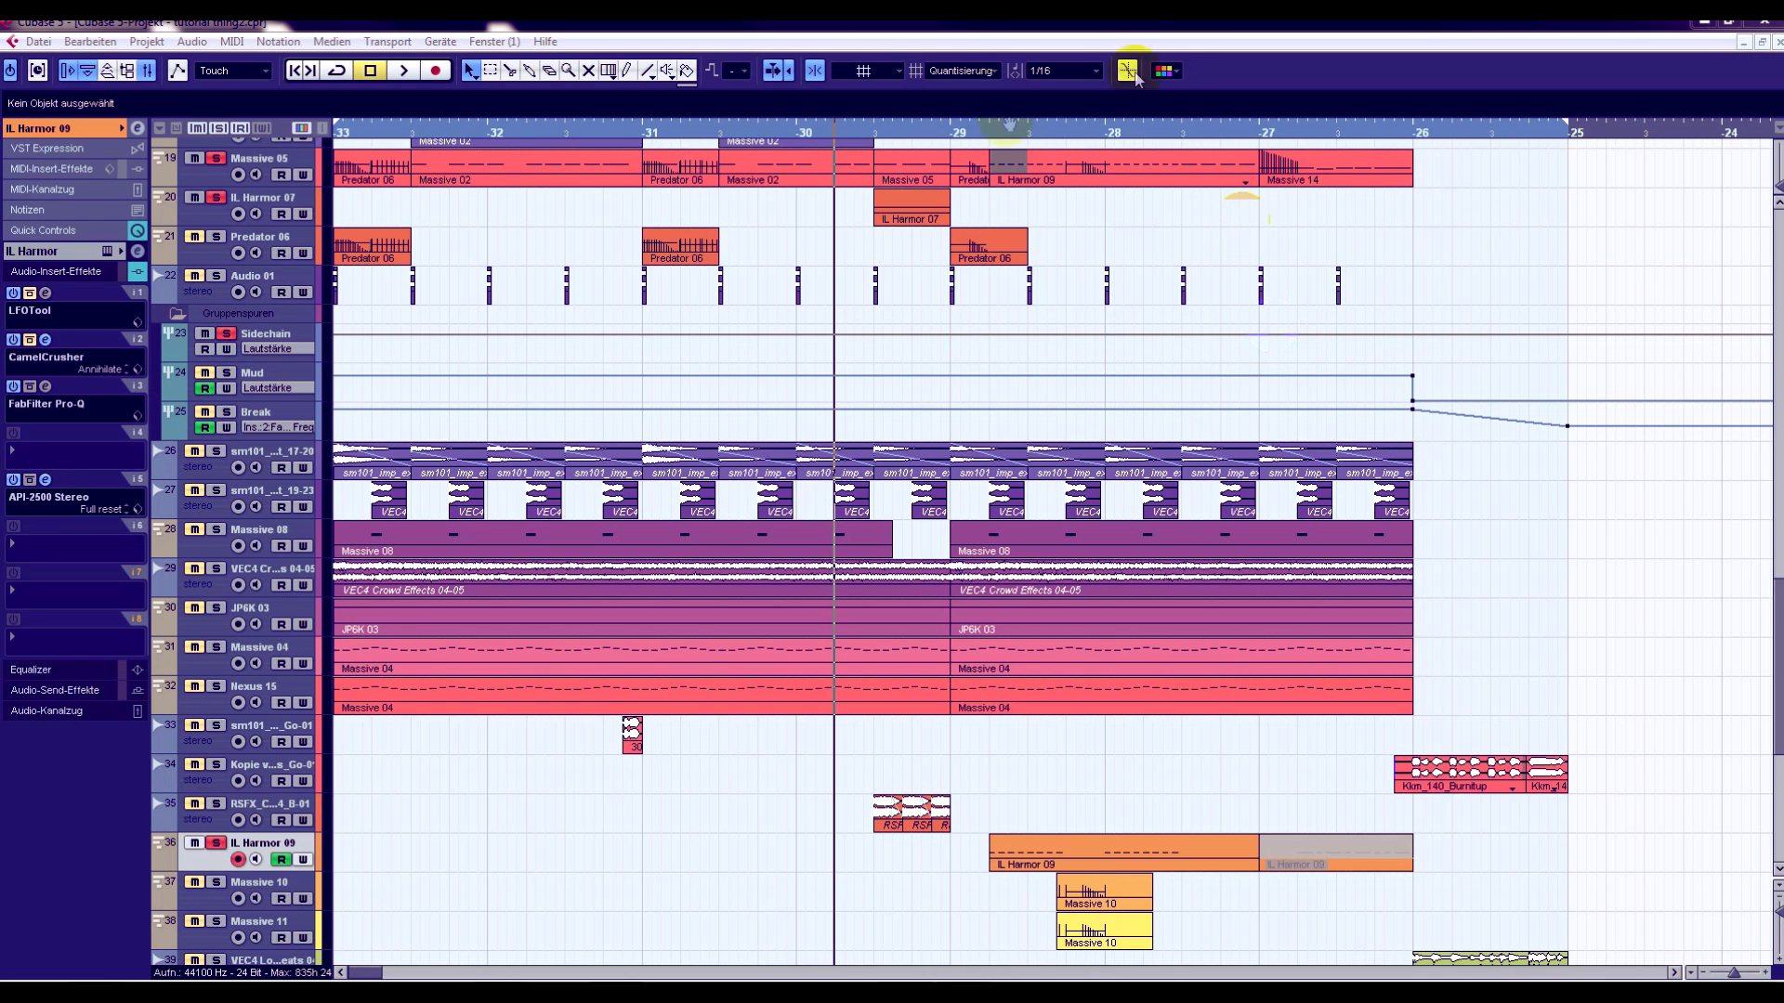
- Play the soloed IL Harmor 07 and IL Harmor 09 bass tracks from between bars -30 and -29
click(851, 128)
click(403, 71)
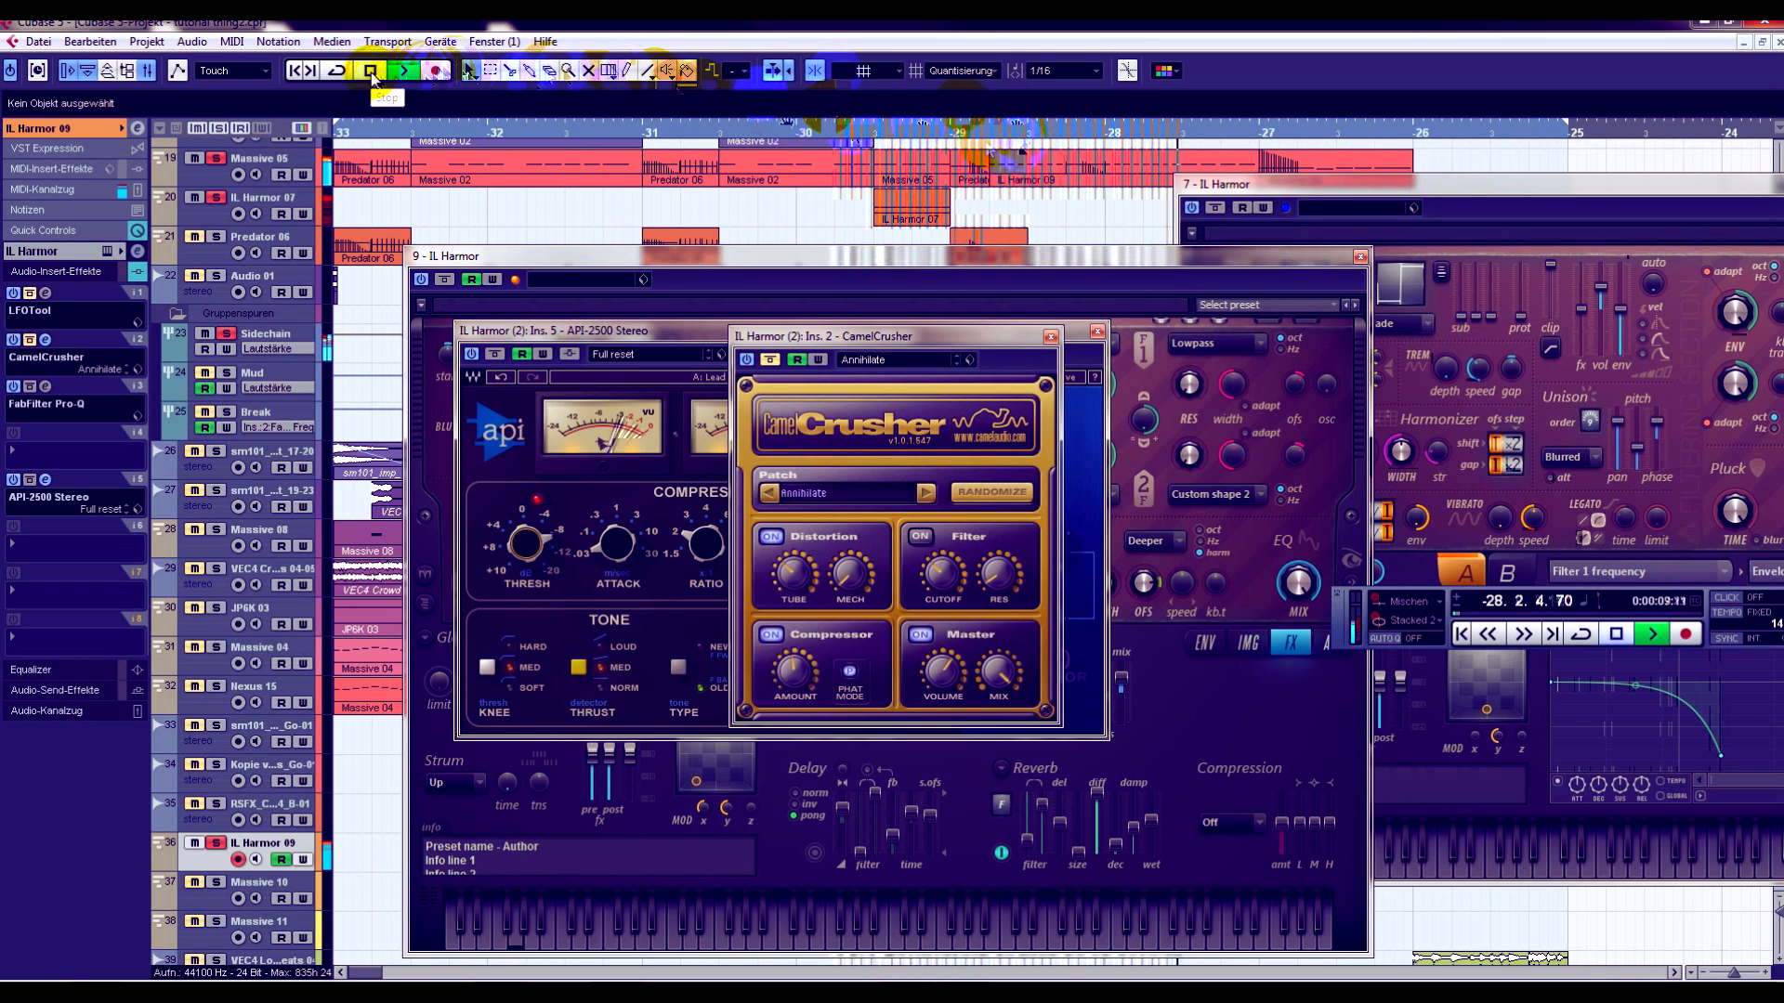
click(371, 72)
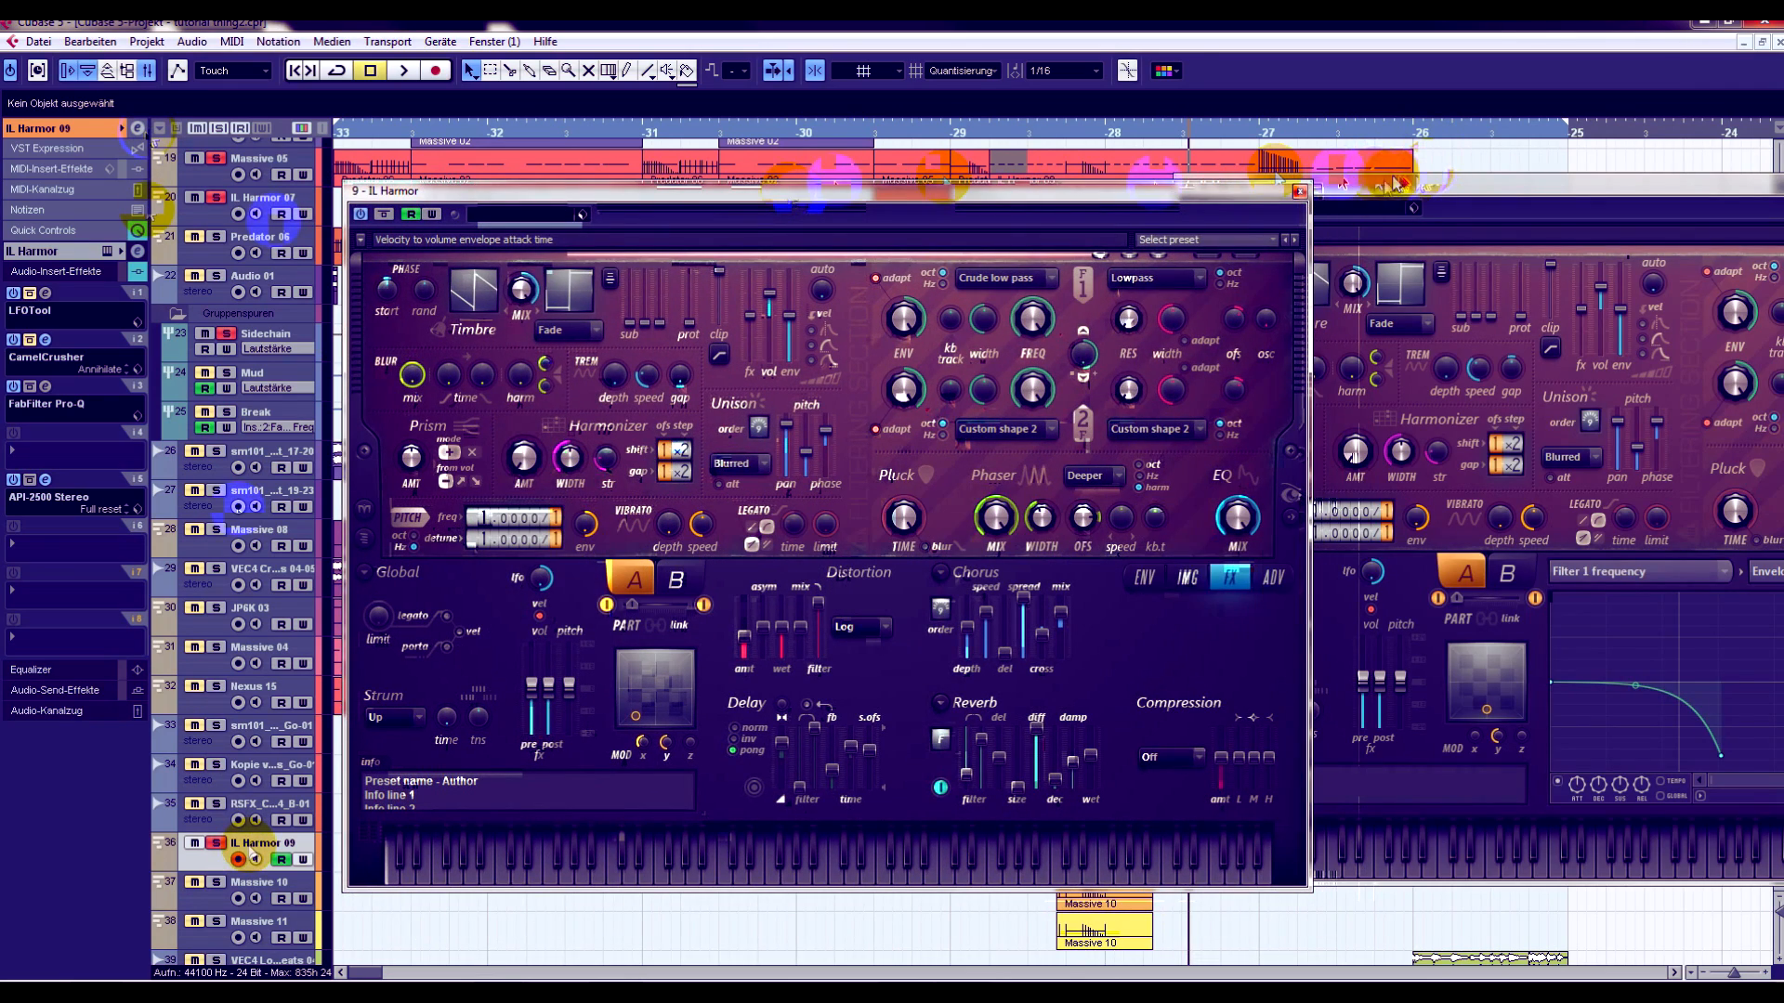
- Bring up the Harmor synth window of the IL Harmor 09 track and place it over the arrangement
drag(1394, 183, 1597, 202)
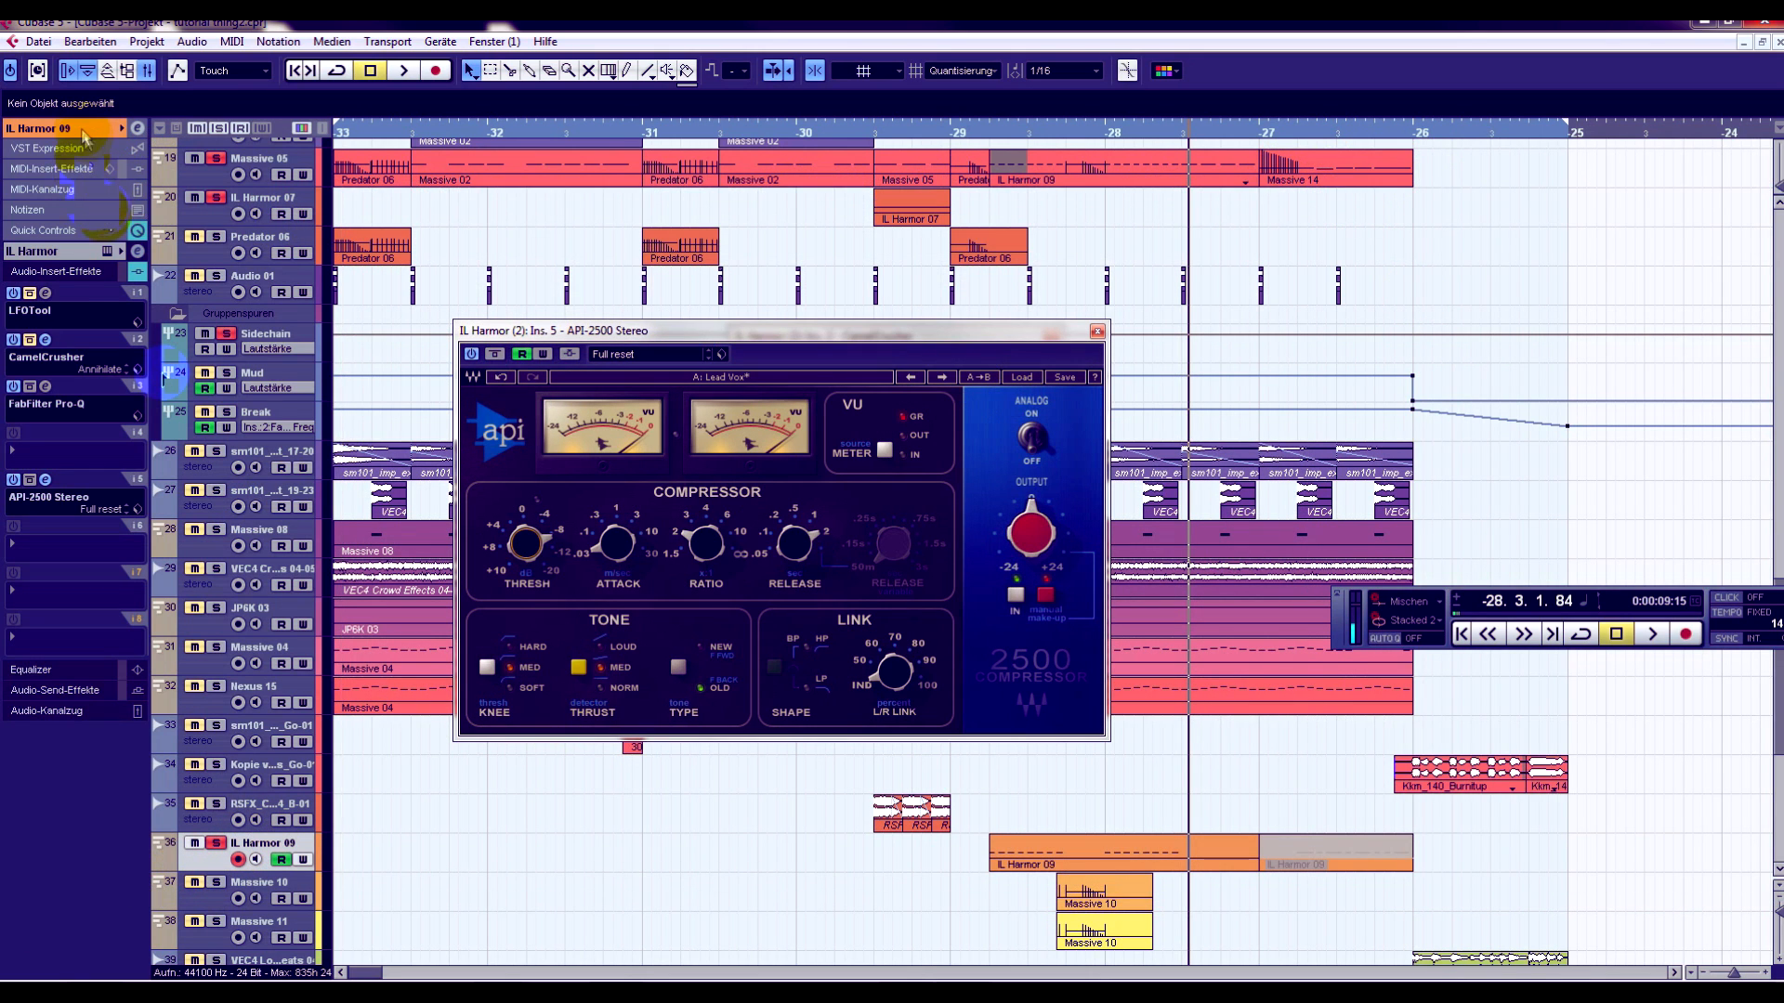
click(86, 128)
click(109, 154)
drag(820, 193, 893, 163)
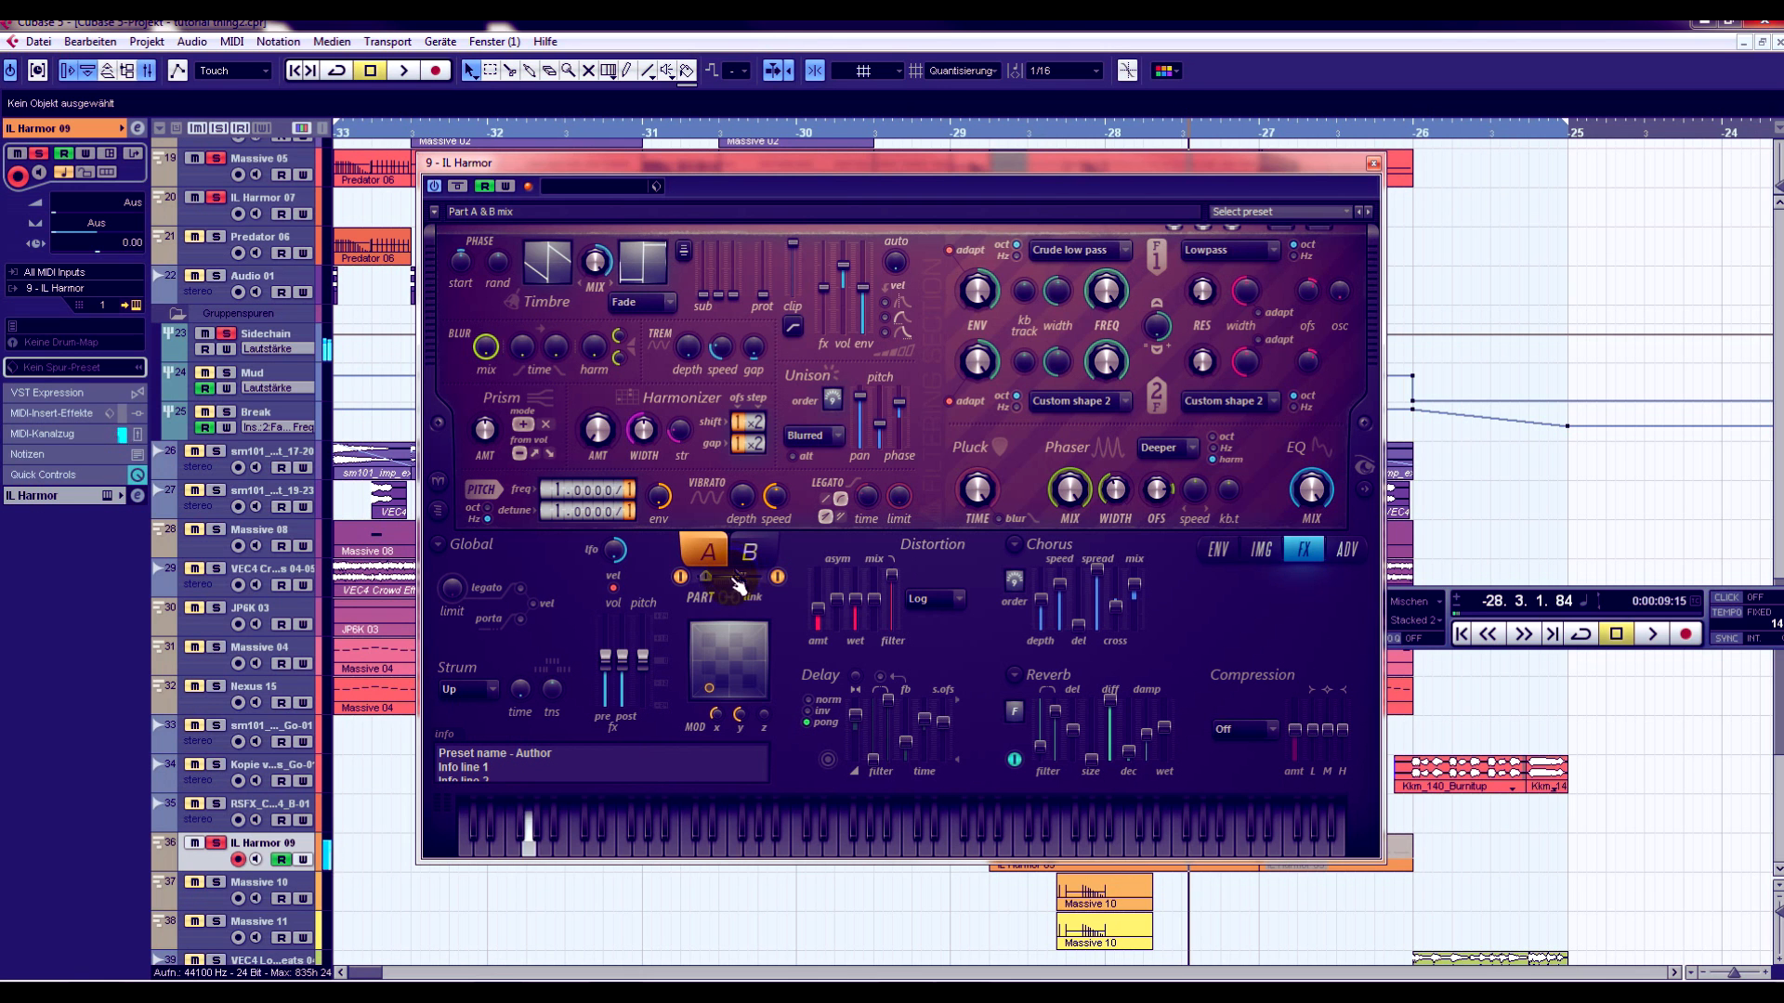
mouse_move(810, 182)
mouse_down()
mouse_move(818, 160)
mouse_move(825, 189)
mouse_up()
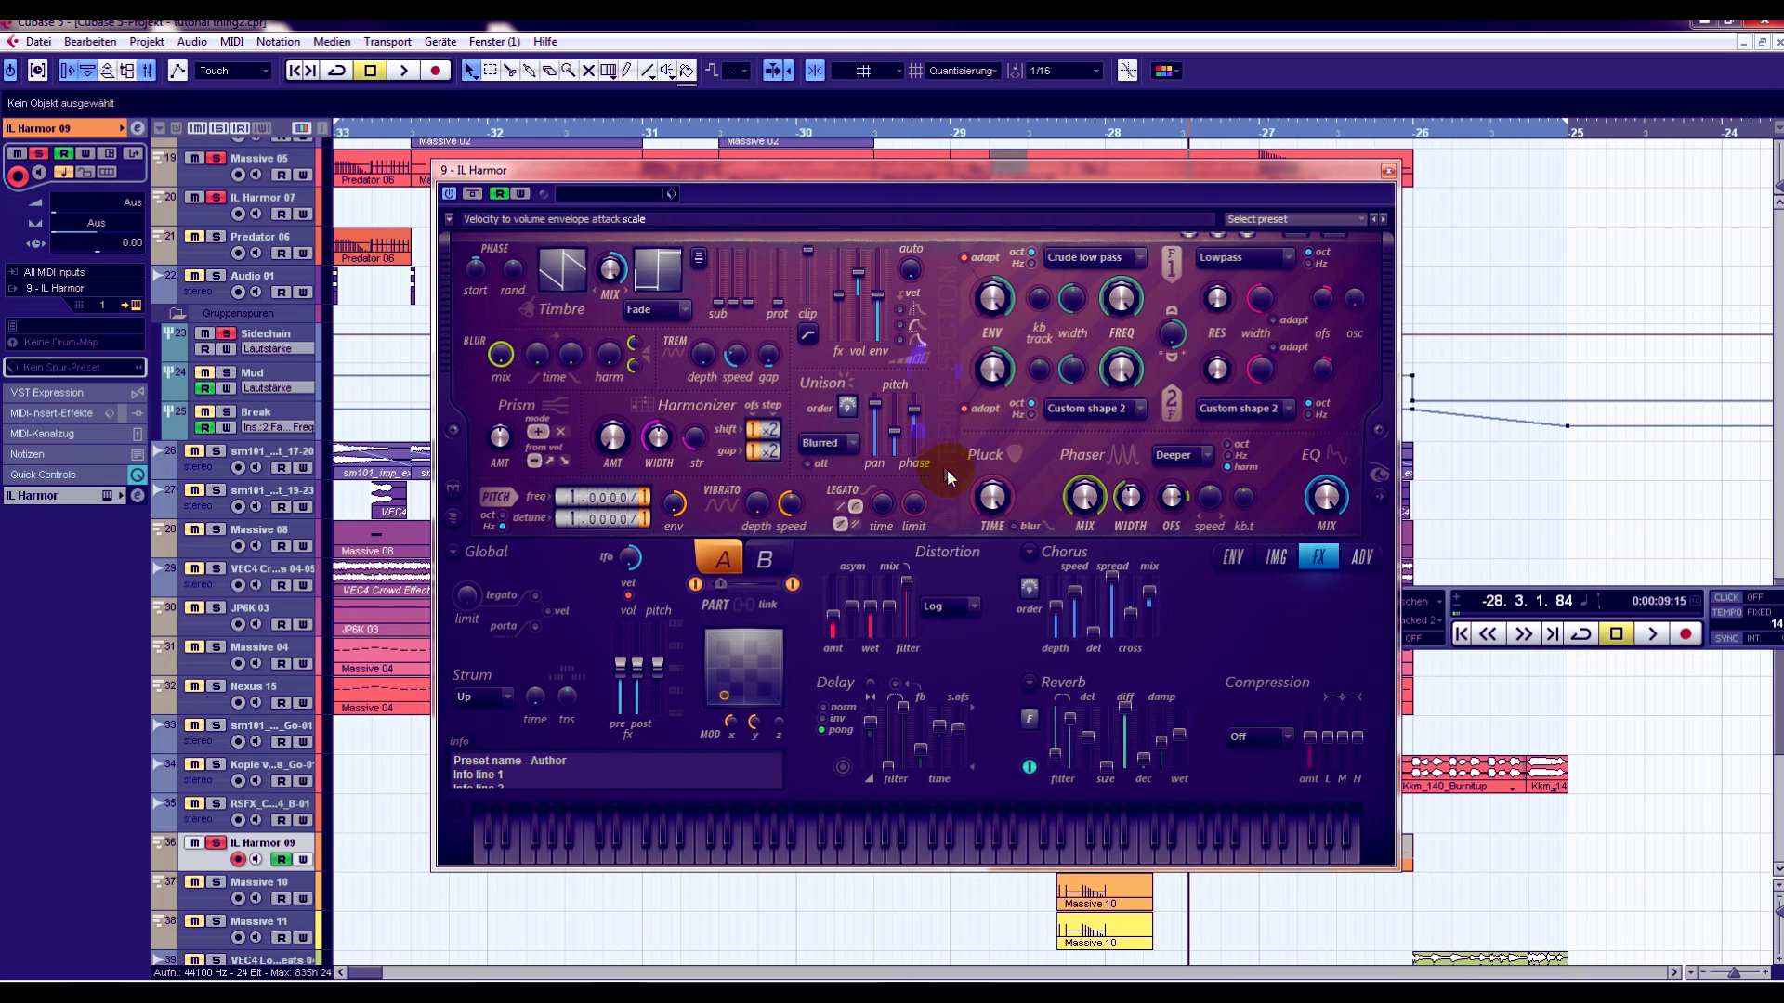
- Load Harmor's Default preset and turn up the Unison order
click(1273, 221)
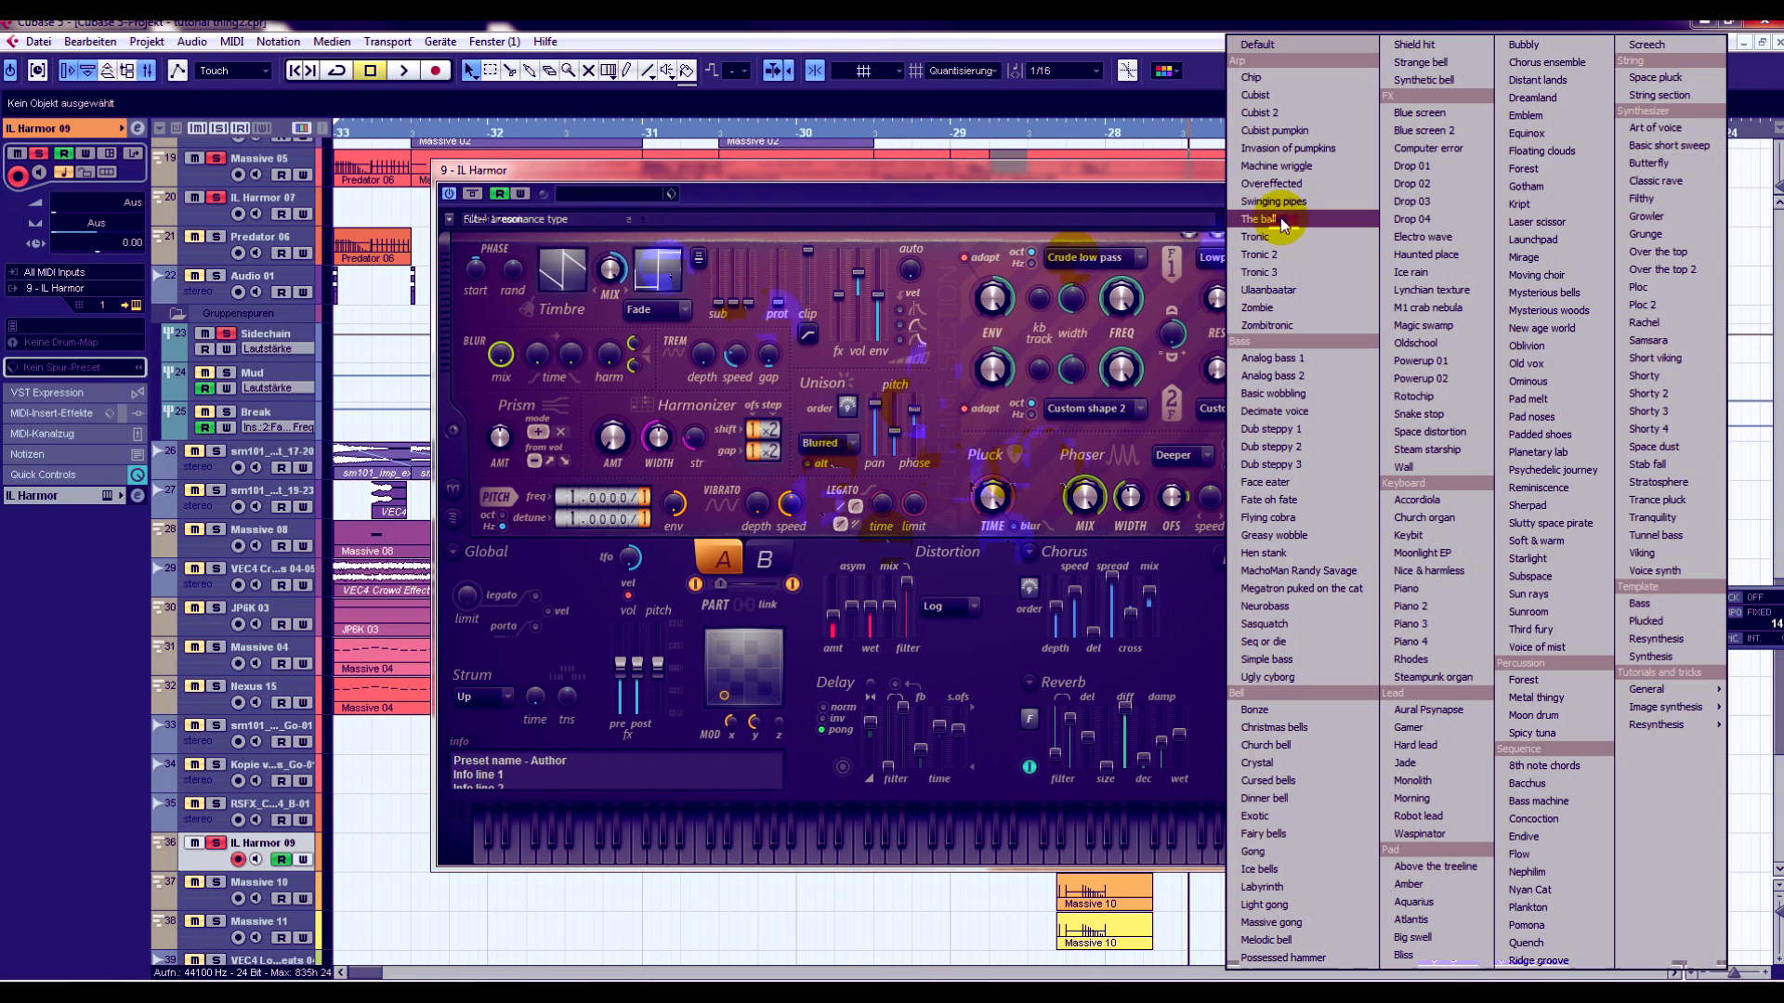
click(1260, 46)
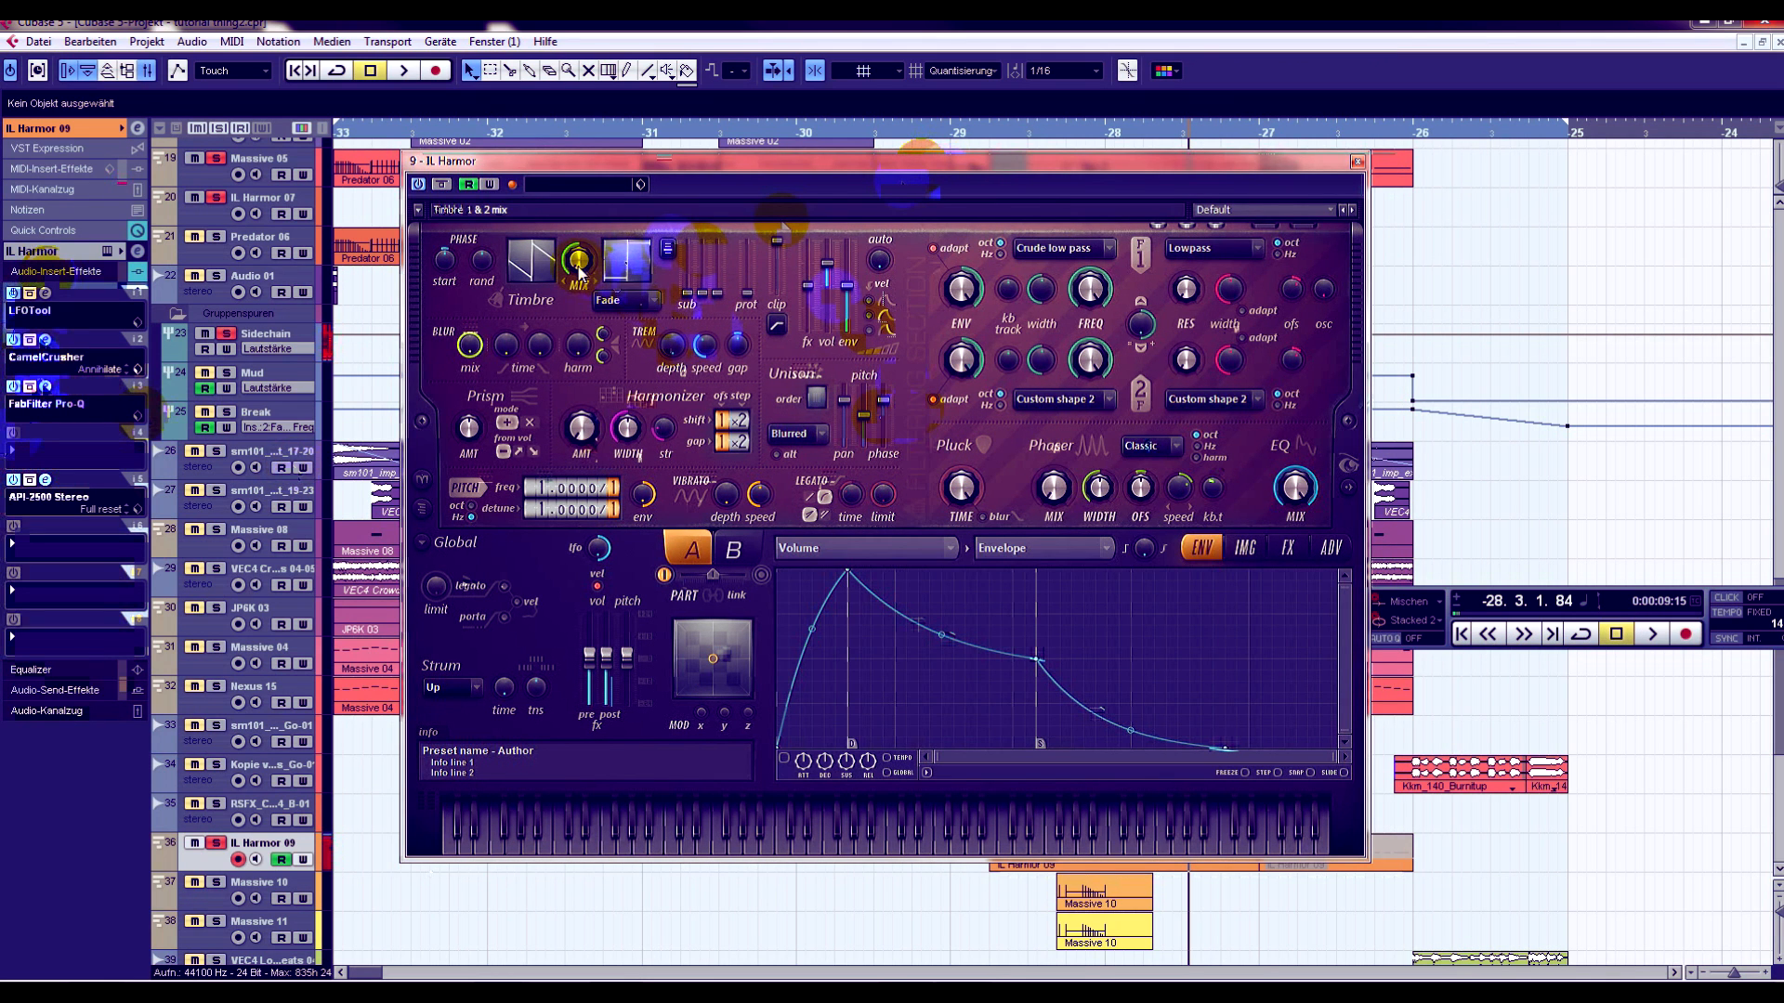
drag(815, 398, 815, 392)
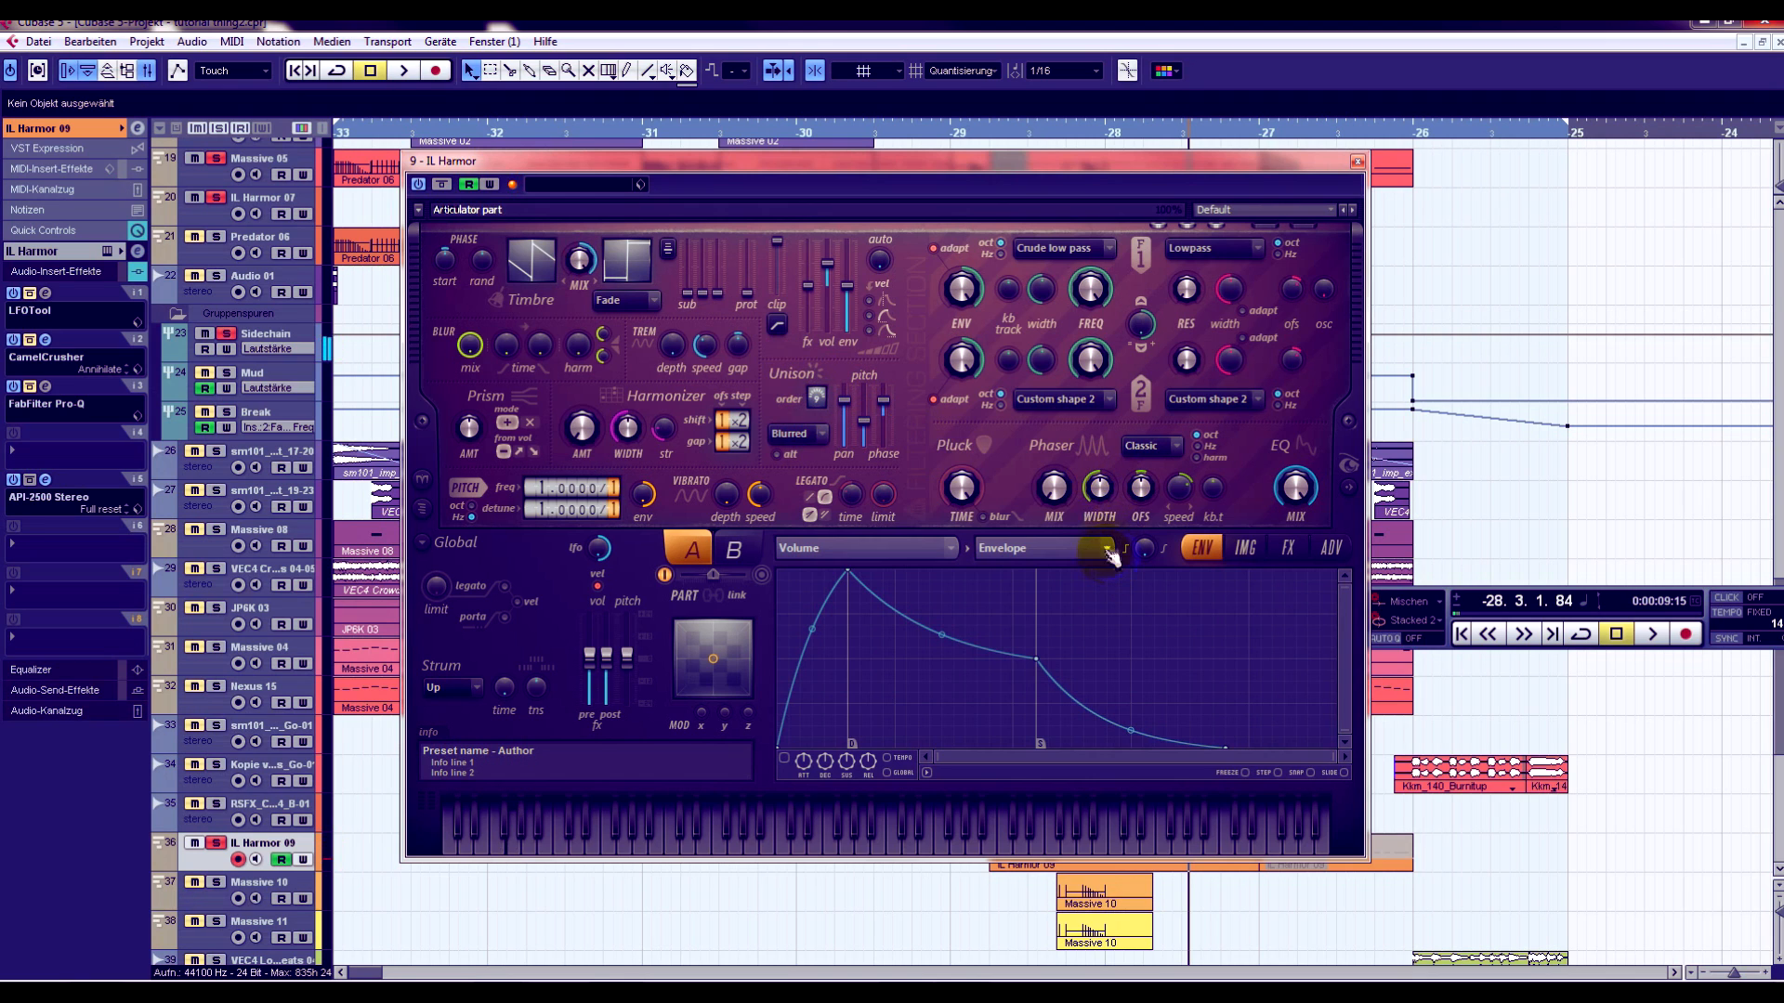
- Set Harmor's phaser style to Deeper with its mix raised and its width at 42%
click(1157, 451)
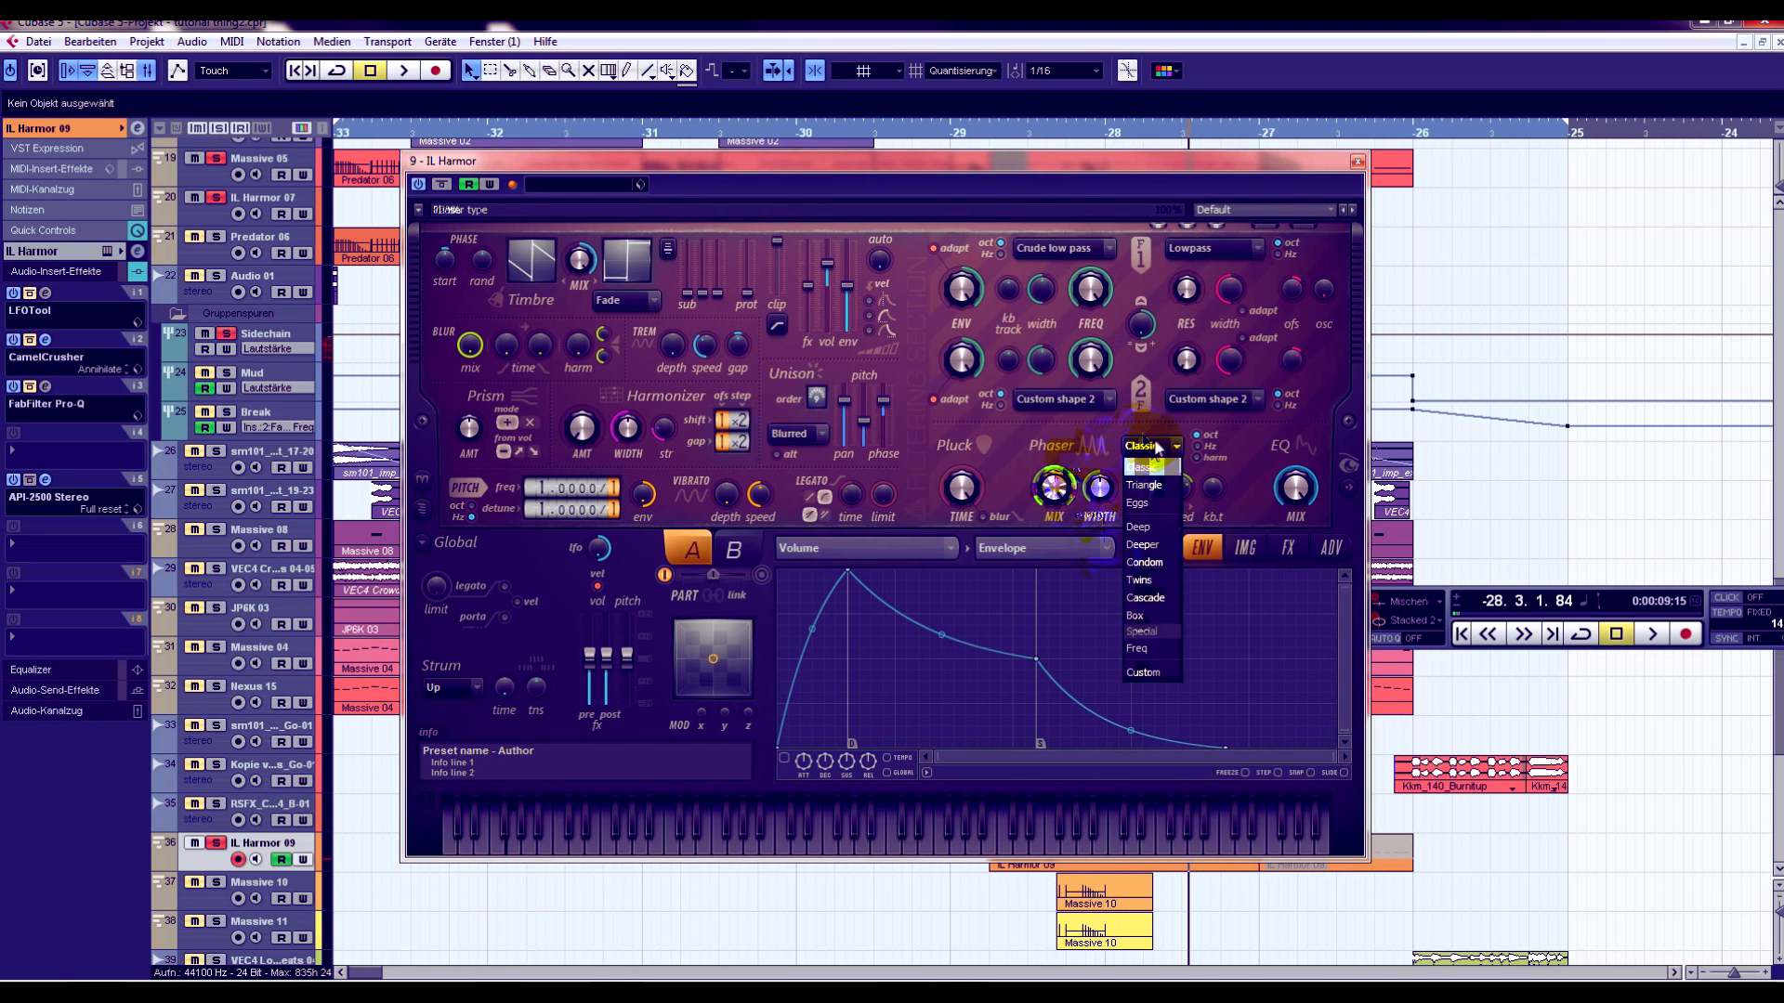
click(1152, 547)
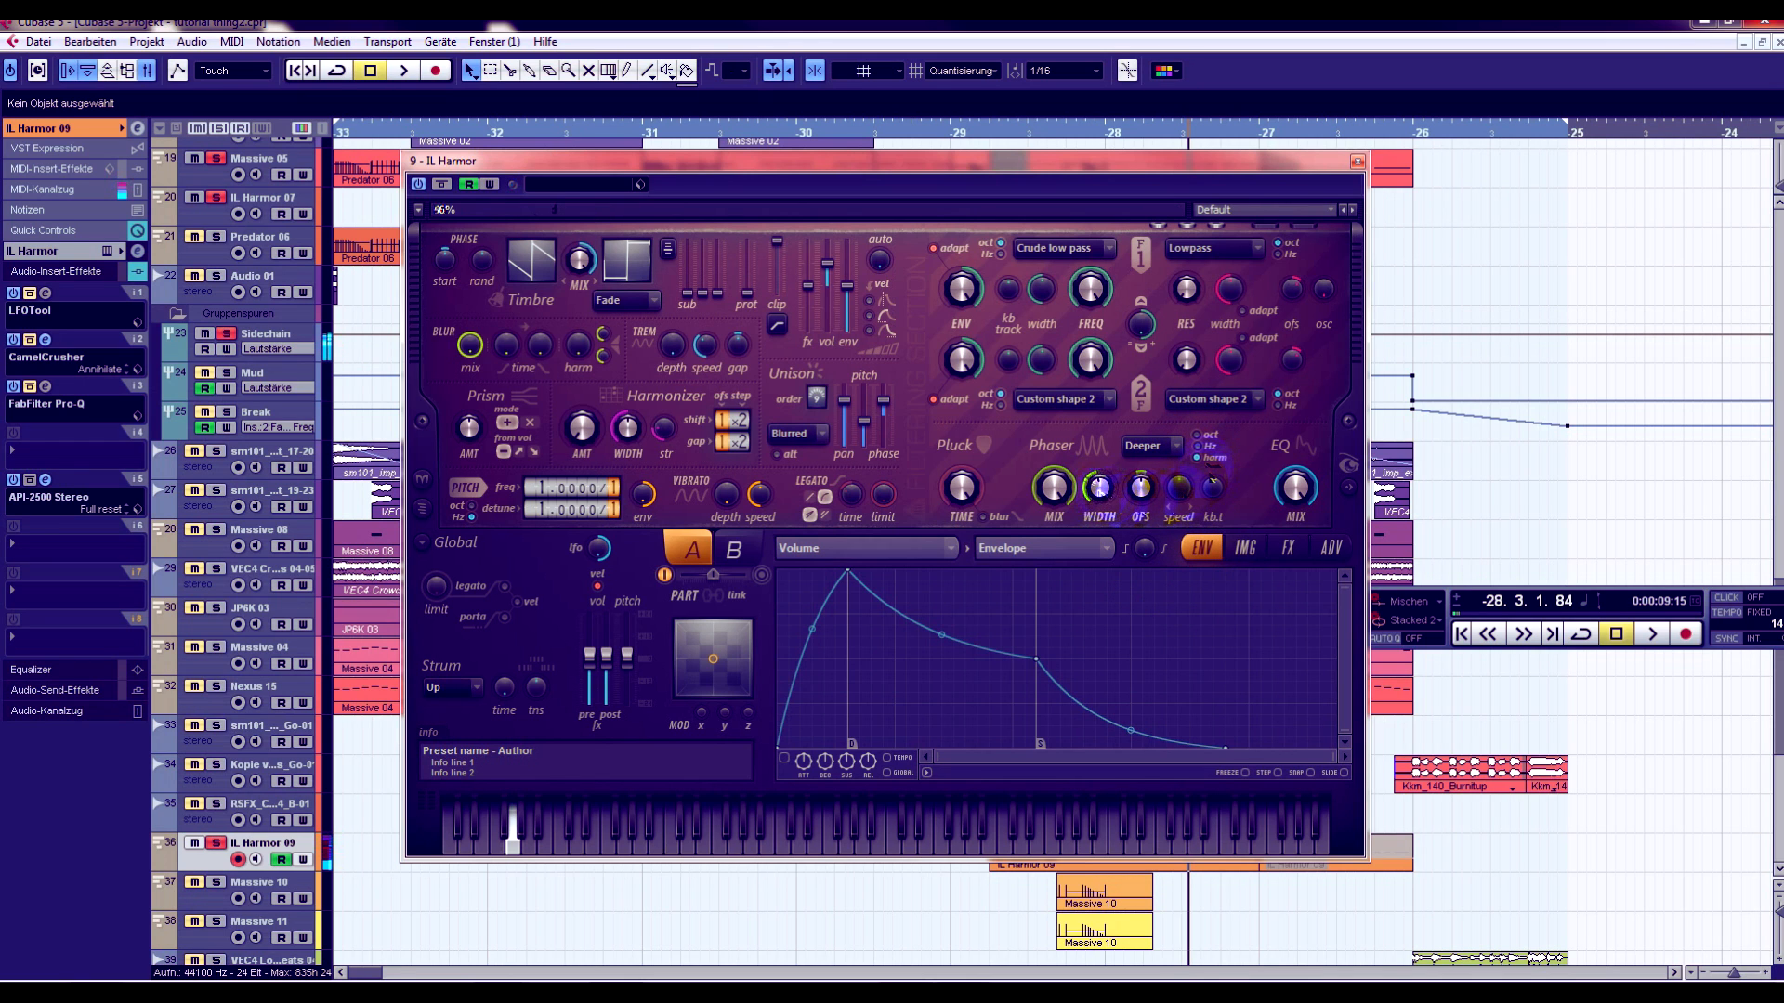
drag(1097, 487, 1098, 493)
drag(1099, 487, 1098, 502)
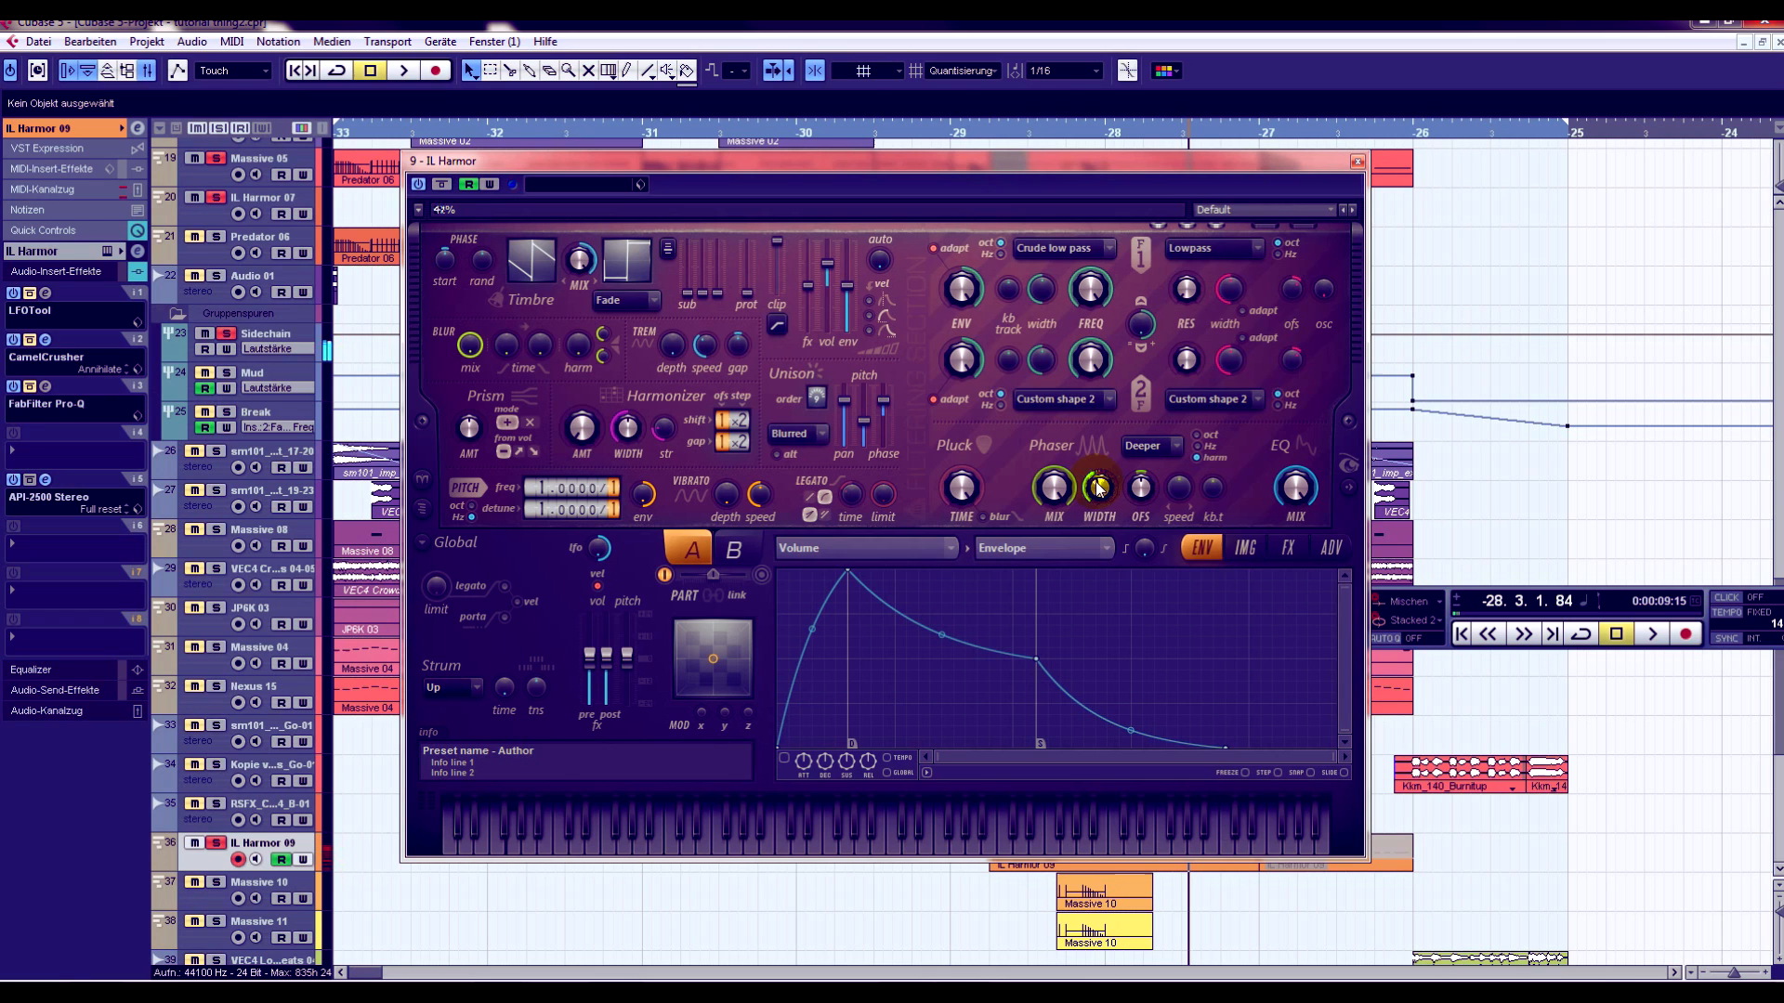
- Give the phaser width a short rising envelope curve through its articulator and adjust the phaser offset
right_click(1100, 490)
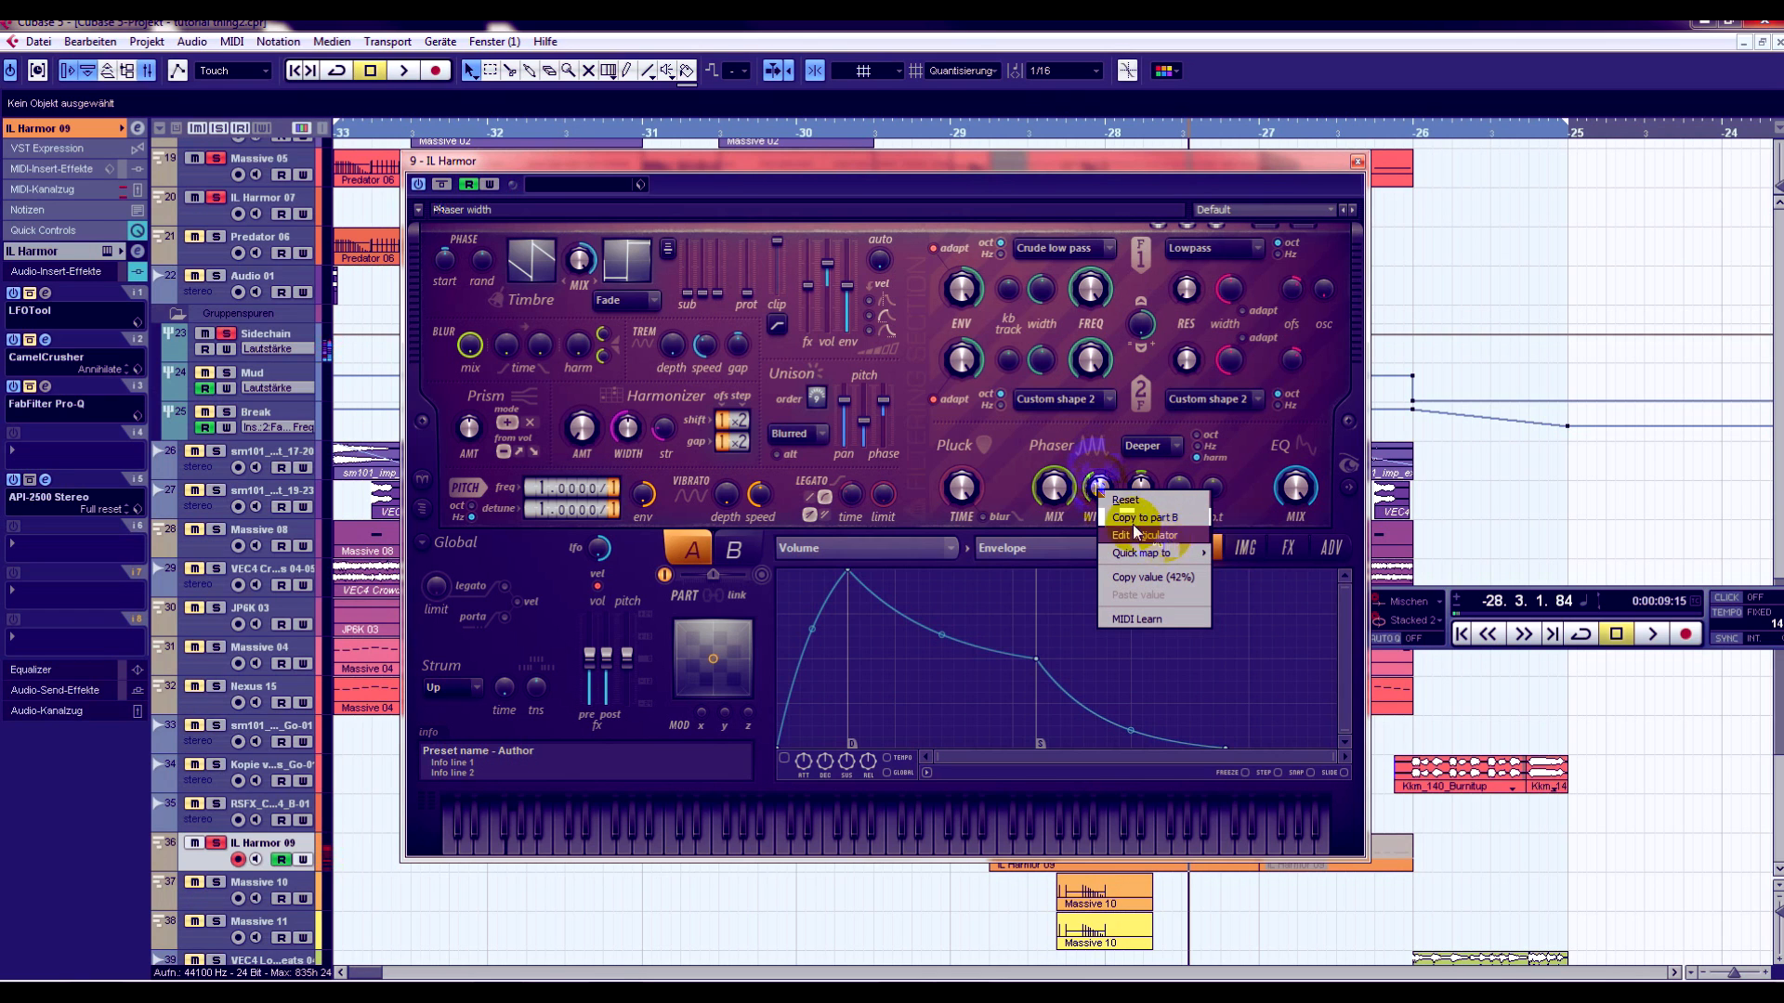
click(1099, 487)
right_click(1098, 487)
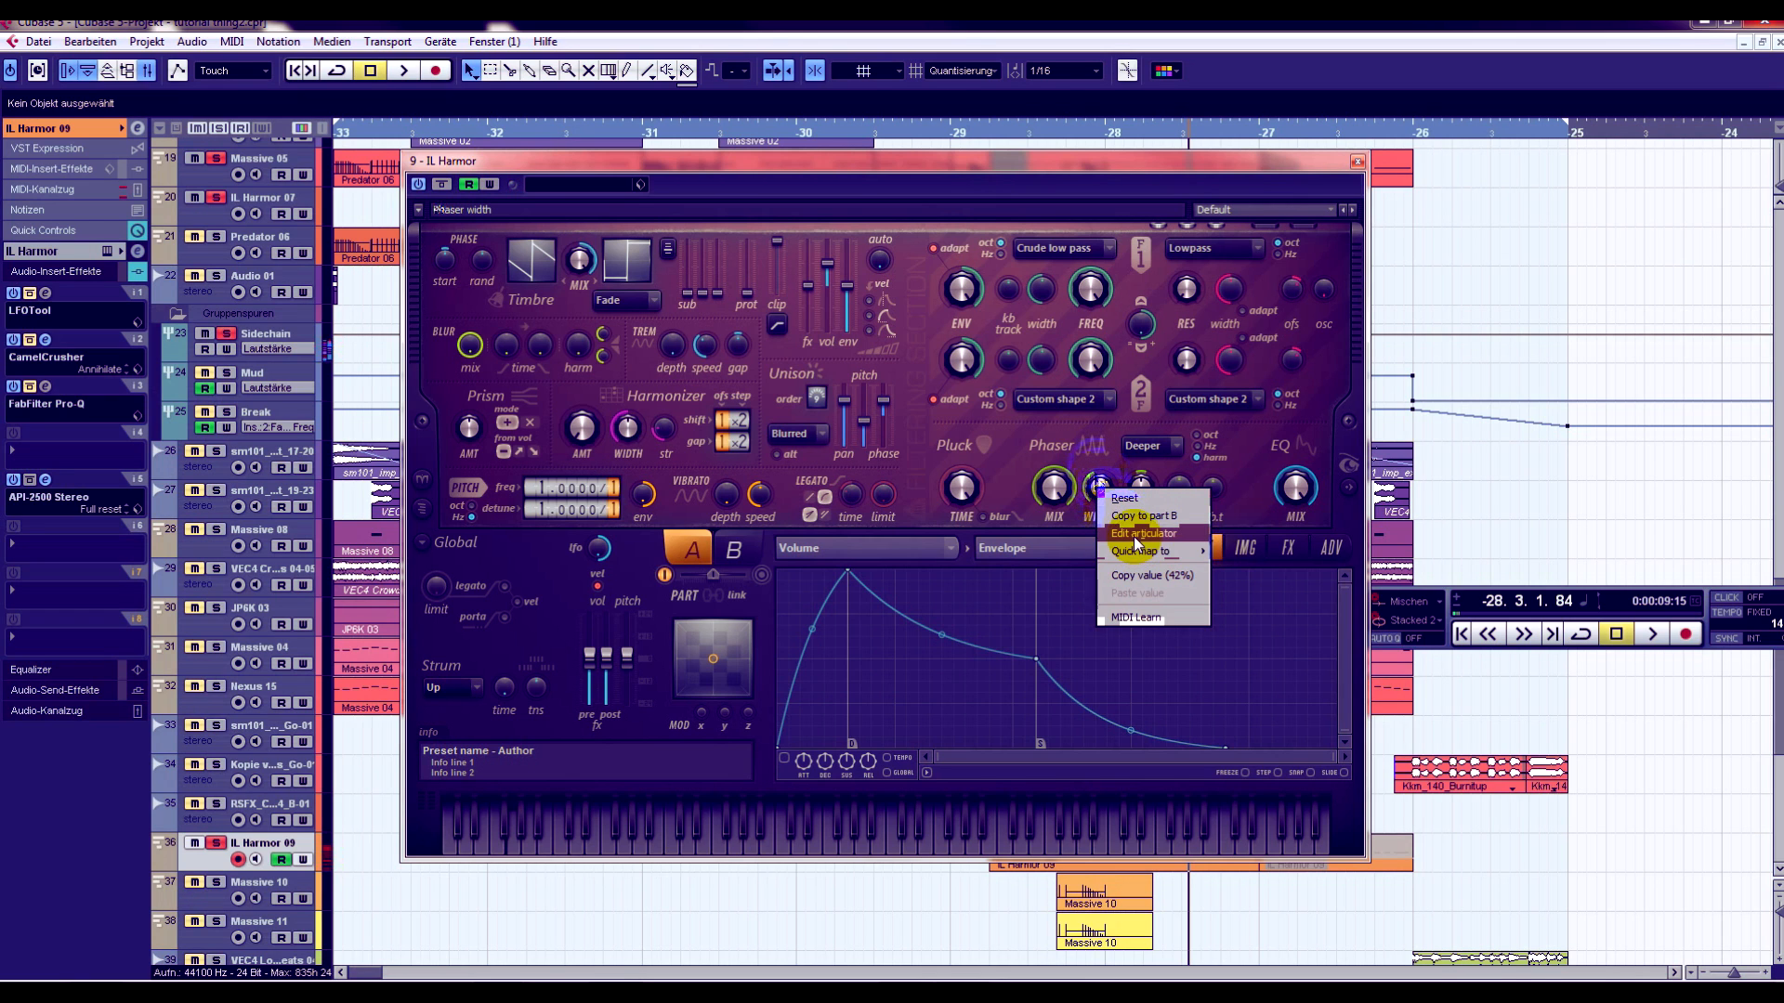
click(1134, 536)
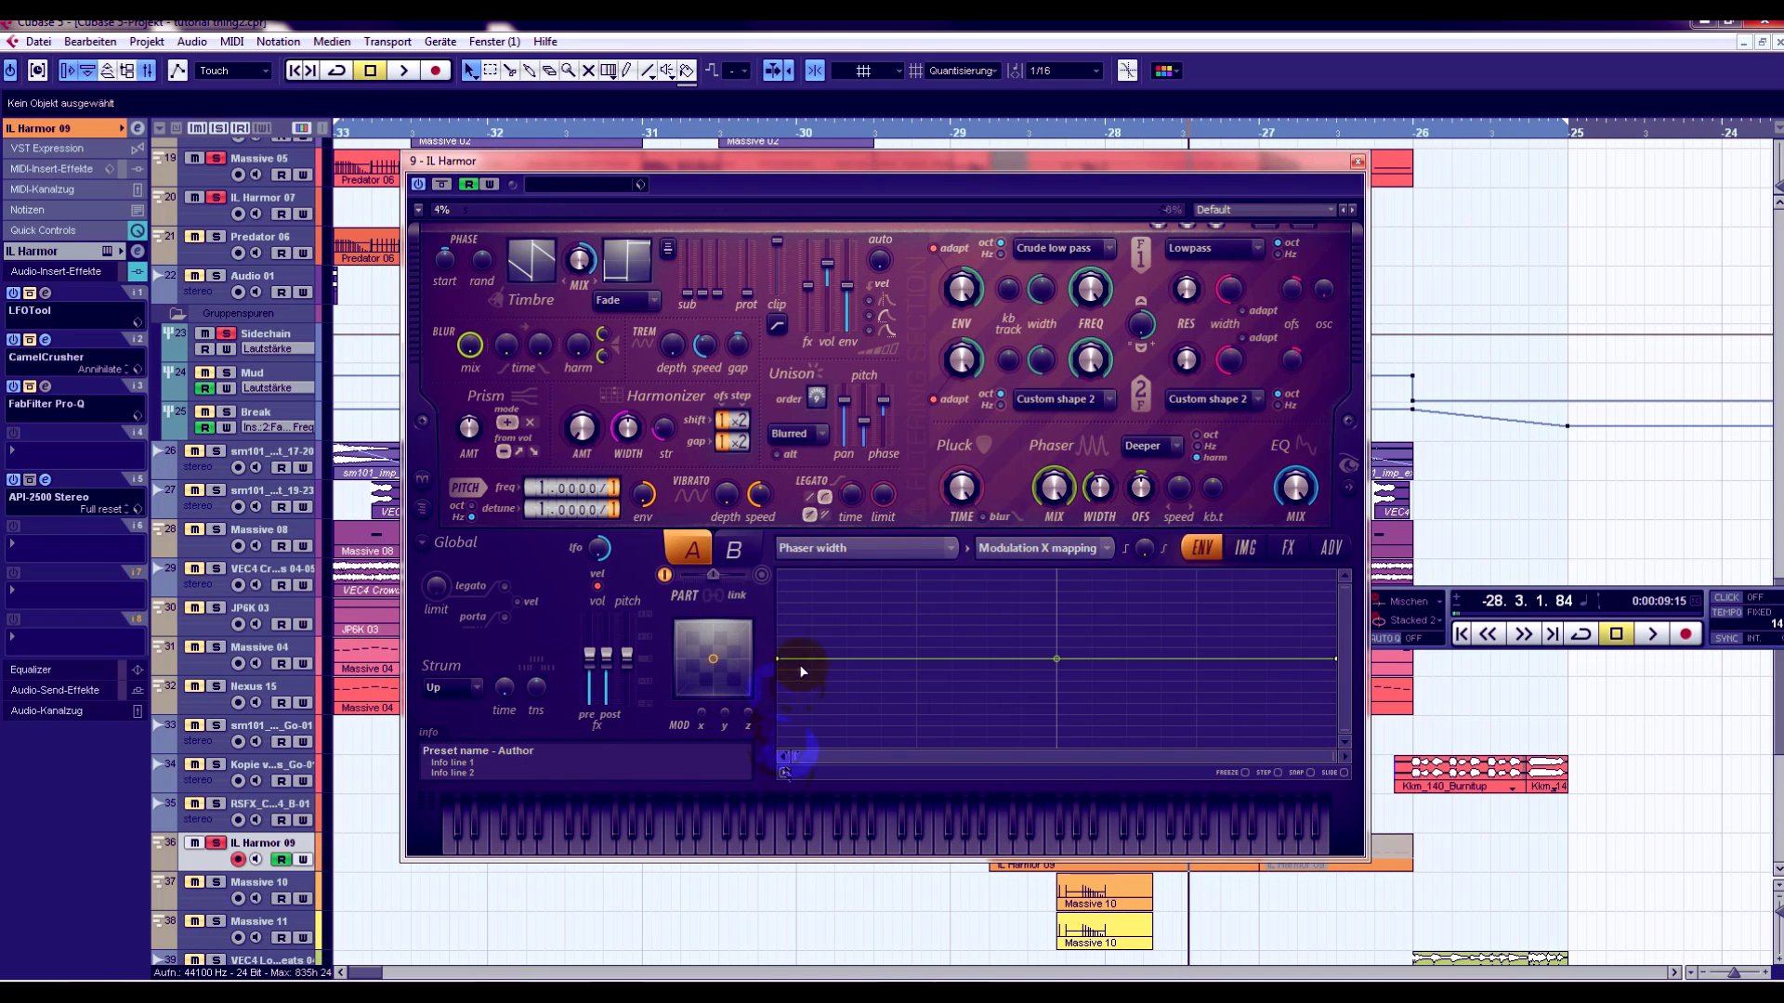
click(785, 772)
right_click(780, 697)
right_click(878, 596)
drag(827, 646, 919, 629)
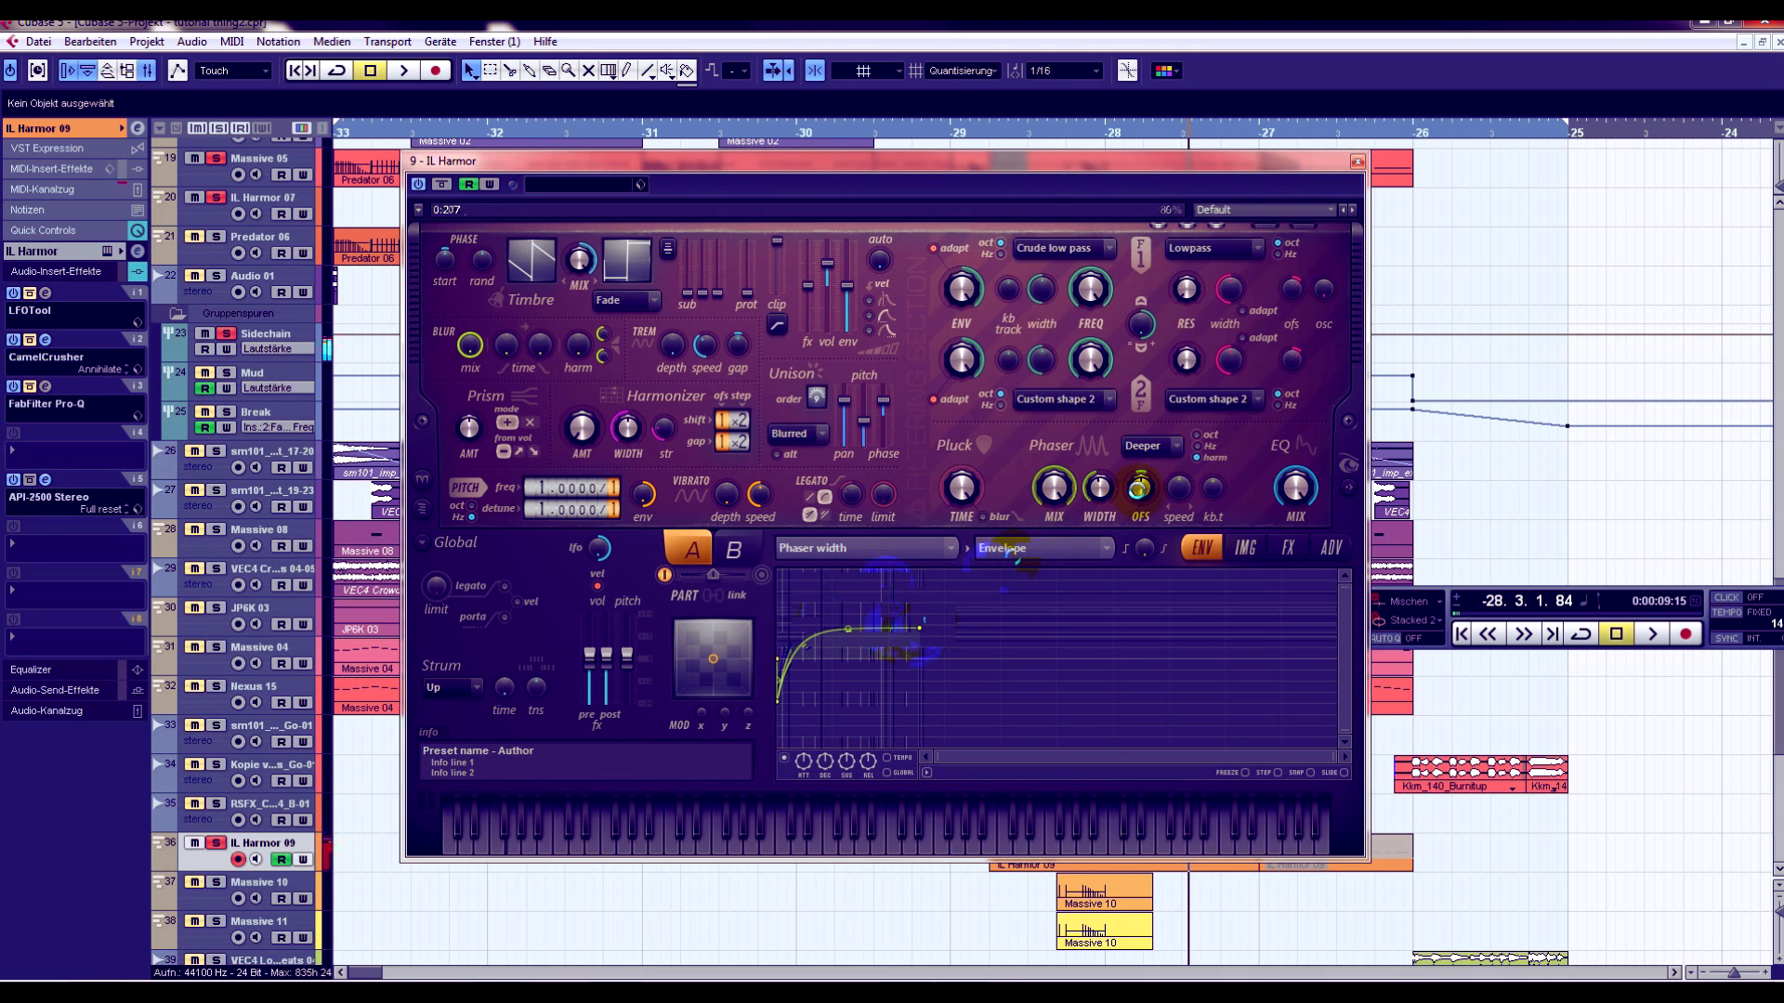
drag(1141, 489, 1141, 476)
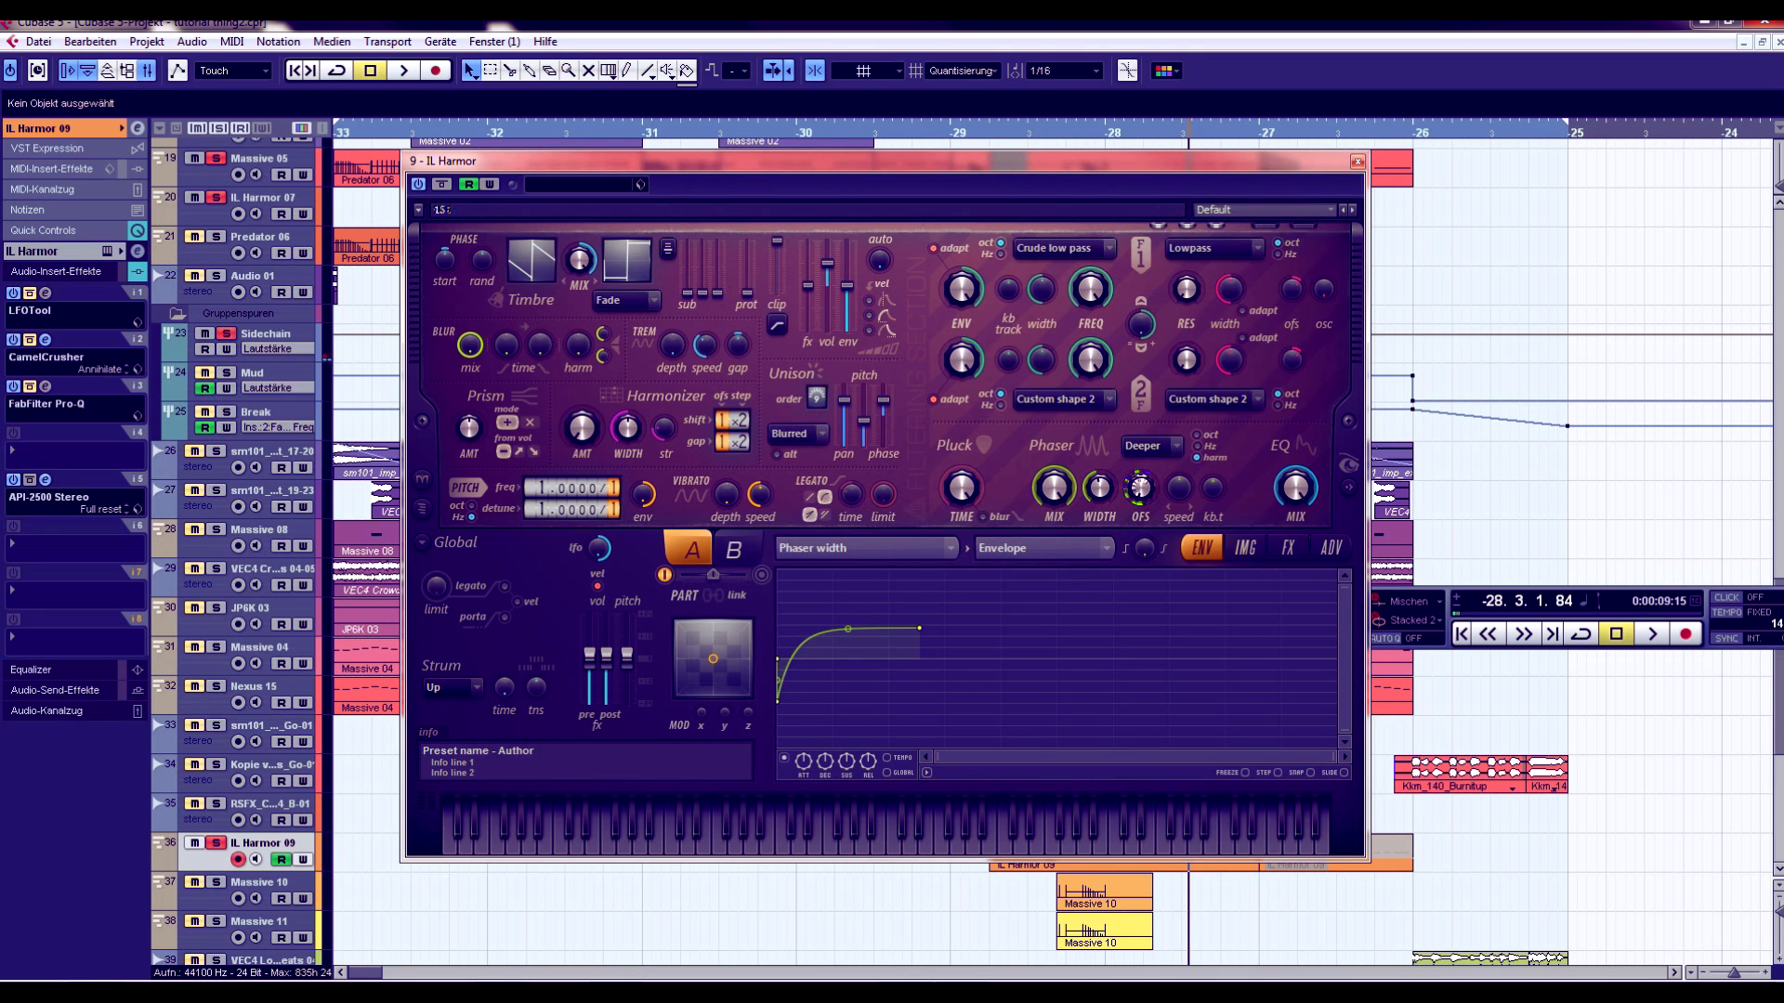
drag(1141, 493, 1141, 476)
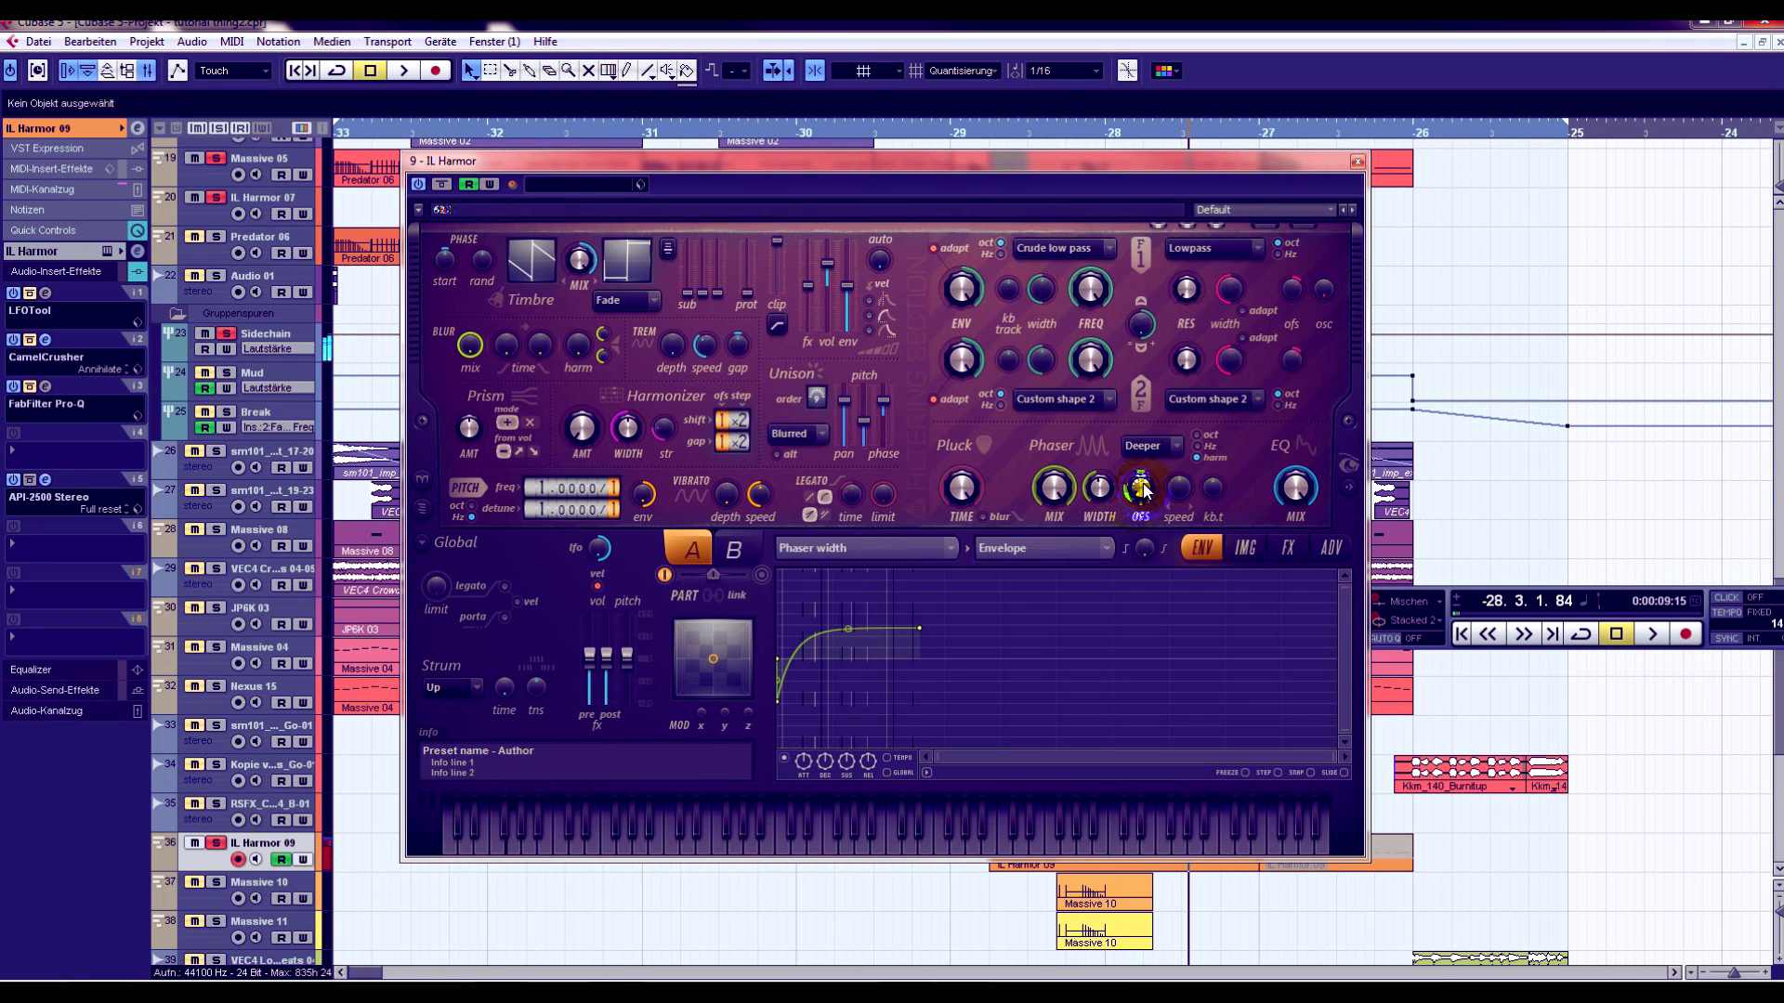
- Among Harmor's effects, adjust the chorus mix, then set the distortion type to Log and adjust the distortion sliders
click(1290, 548)
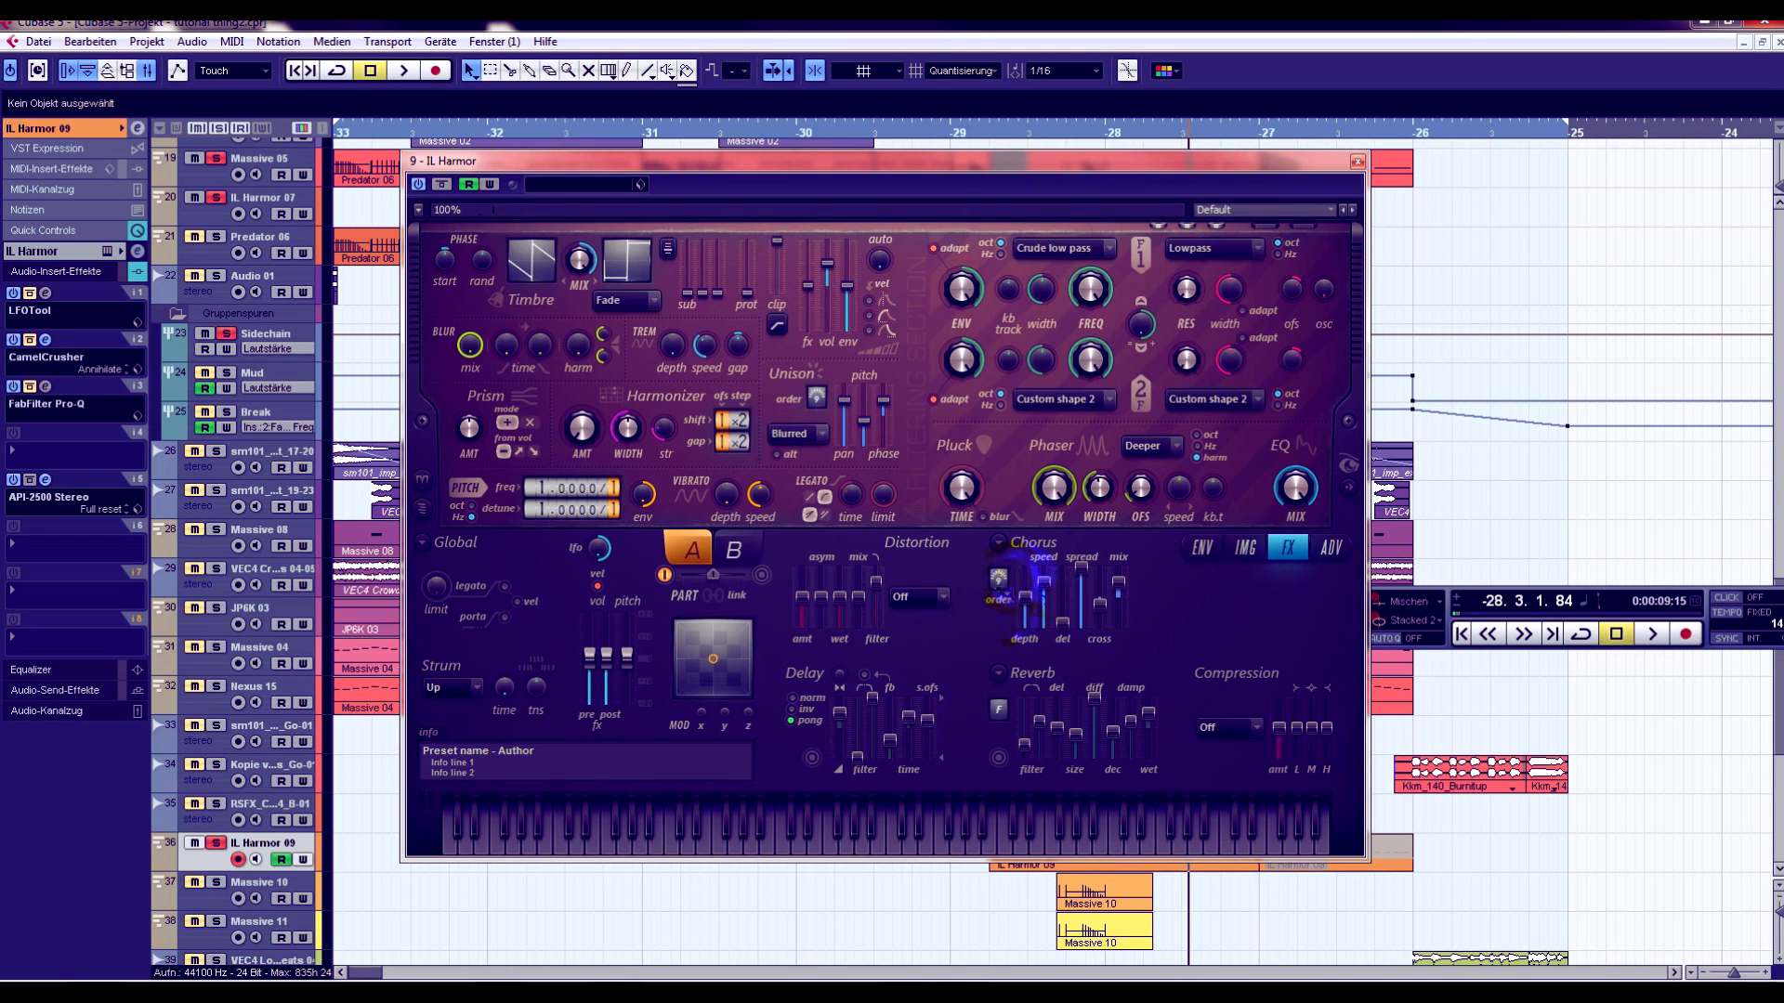
drag(1122, 590, 1119, 593)
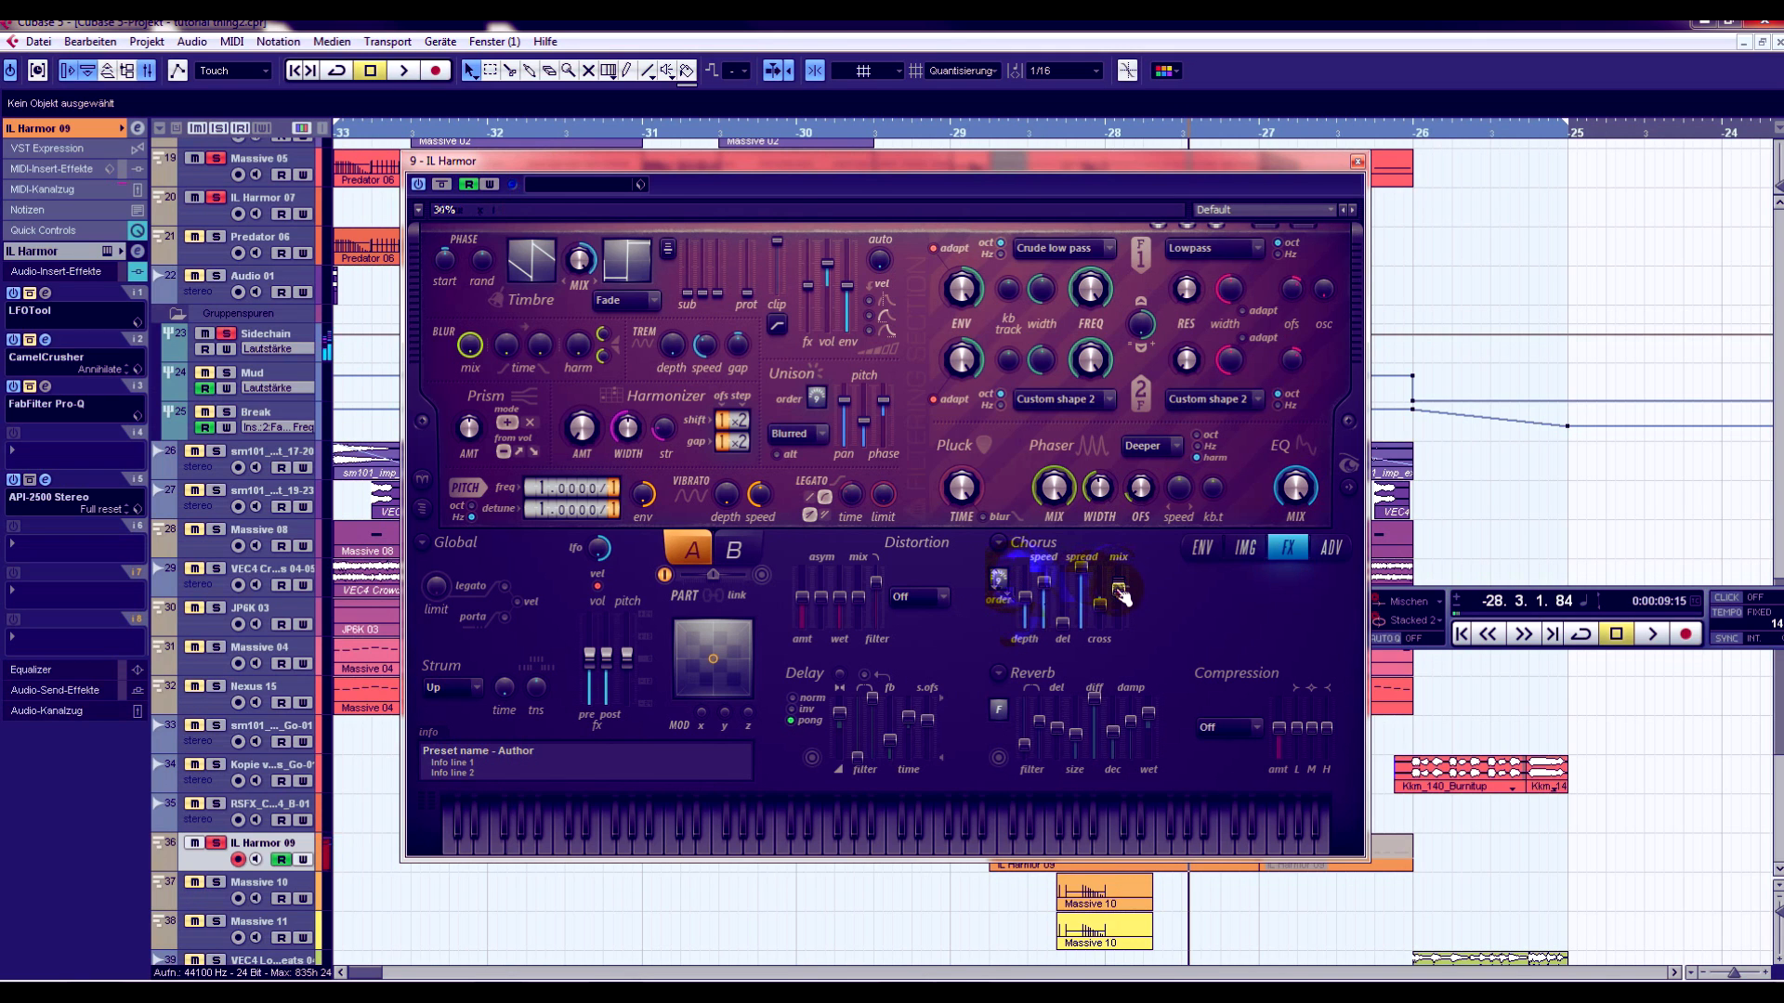
click(918, 596)
click(916, 728)
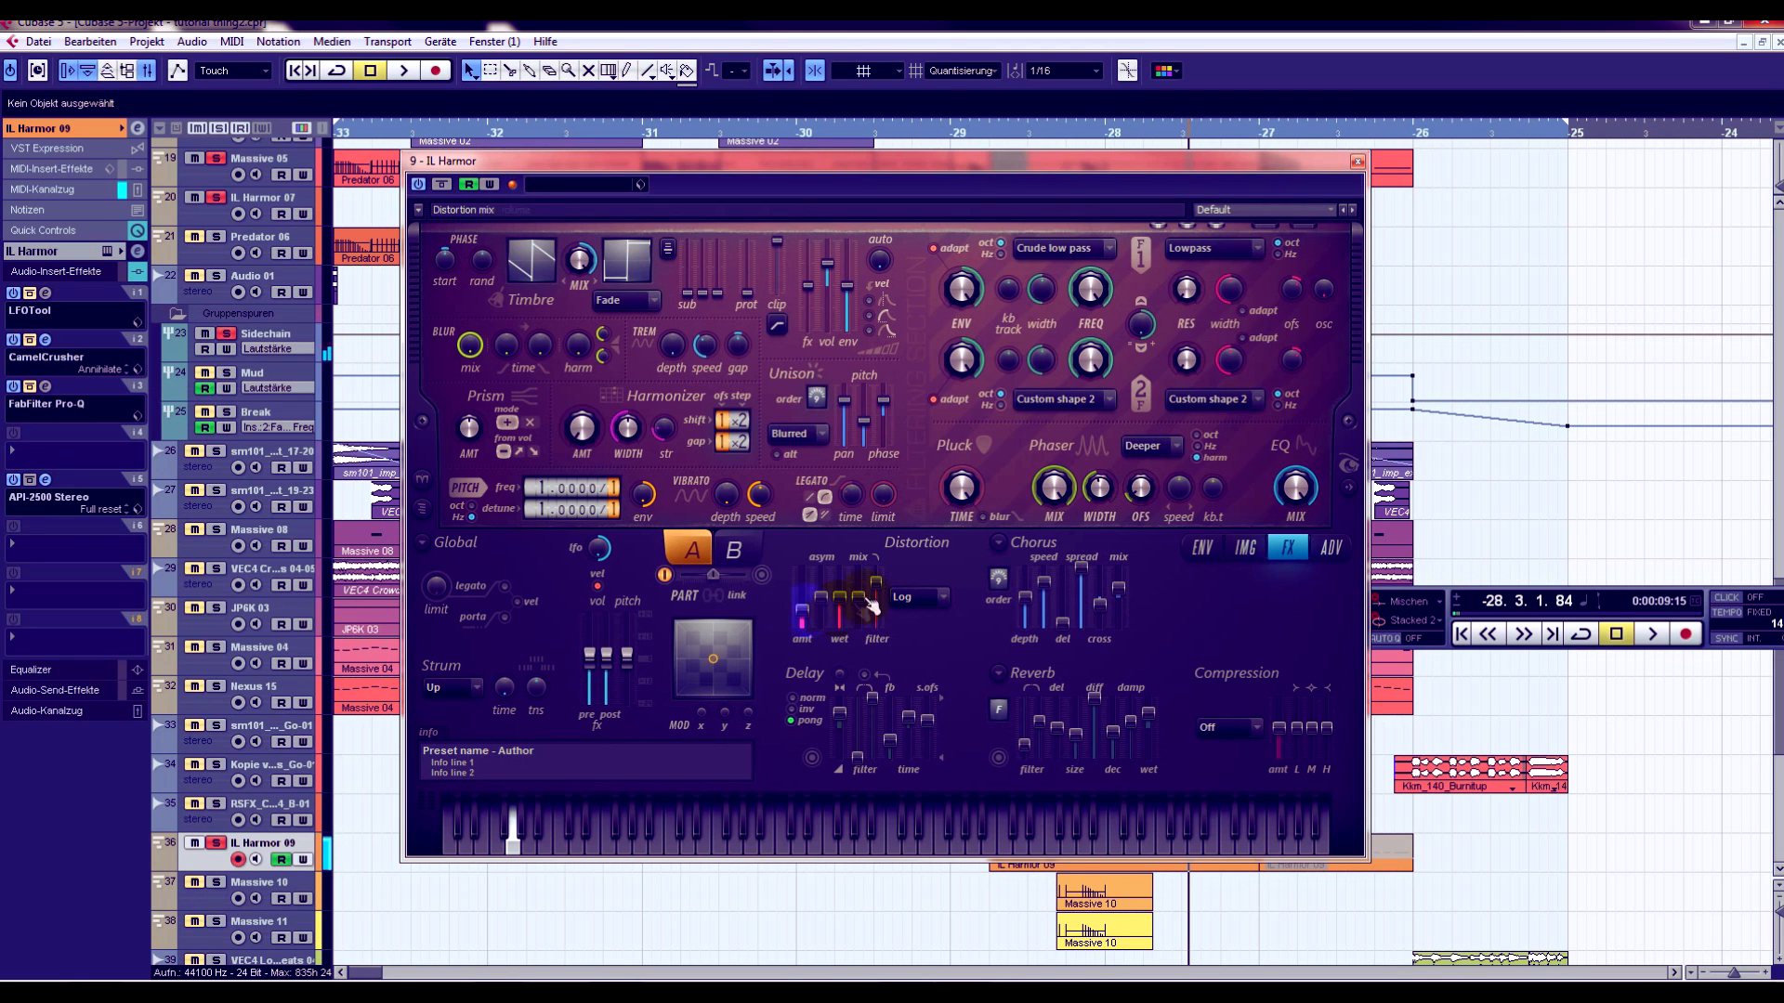
drag(876, 584, 802, 615)
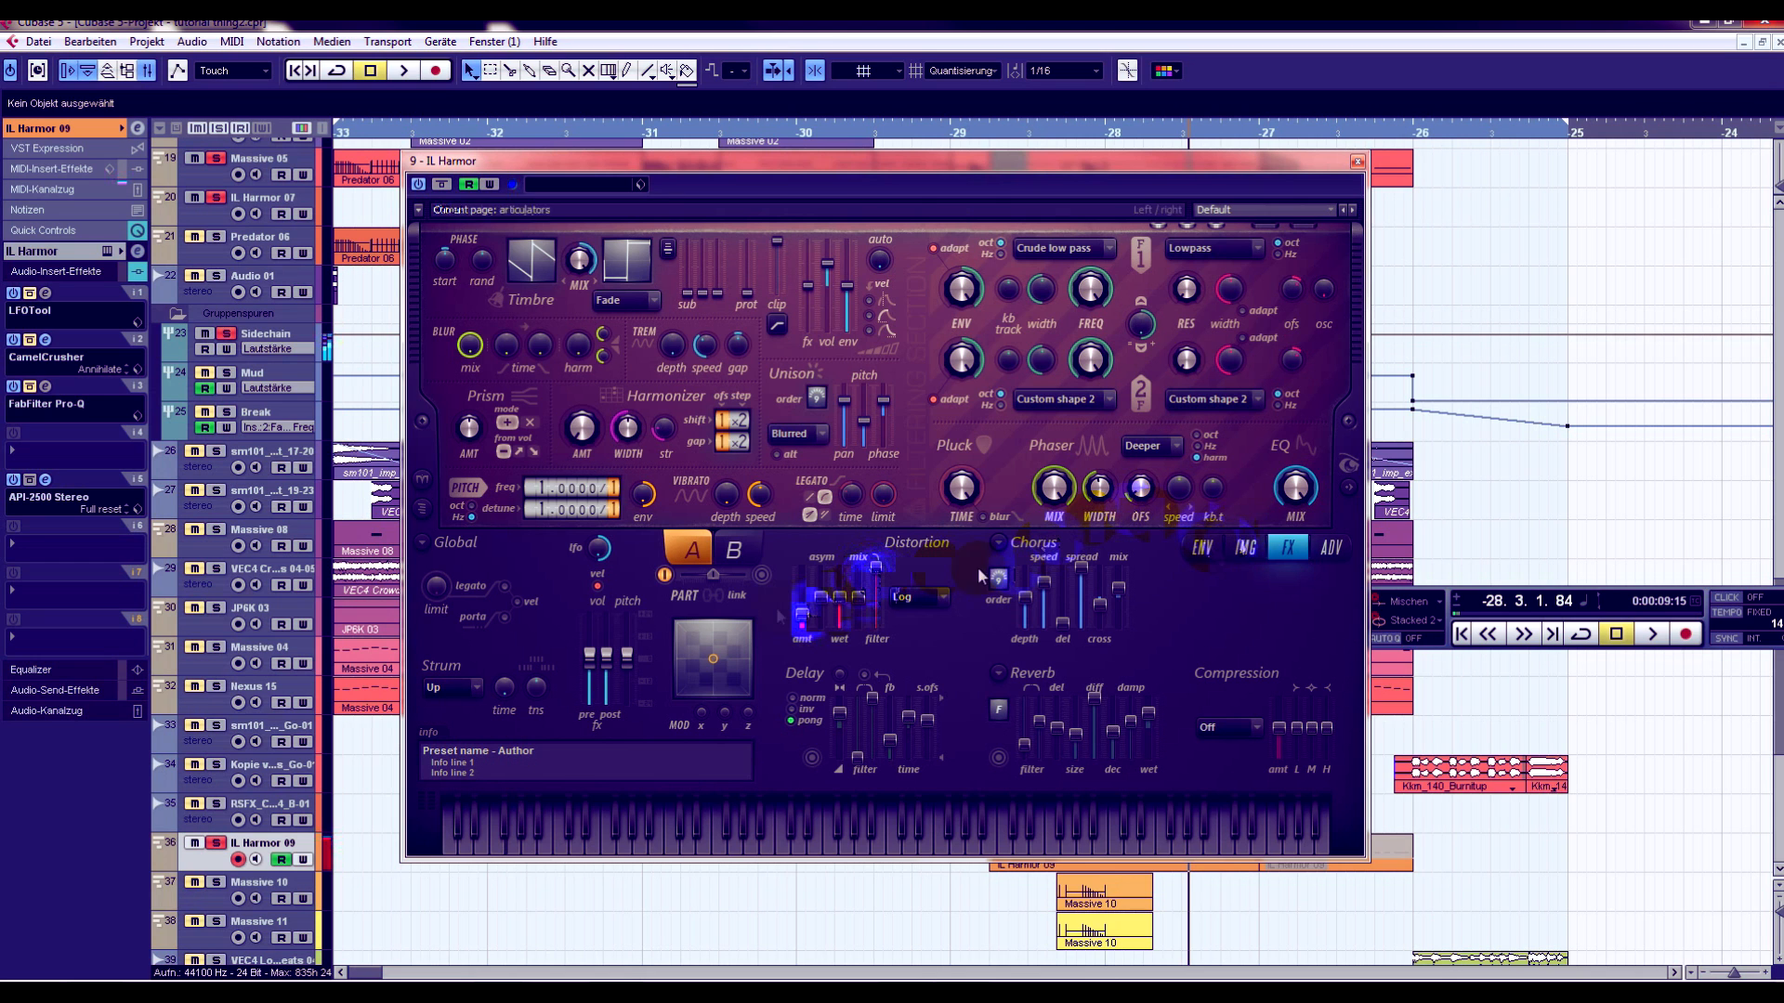
- Raise Harmor's tremolo depth to 100% and adjust the tremolo speed, along with small changes to the phaser width and offset
drag(959, 164, 1069, 215)
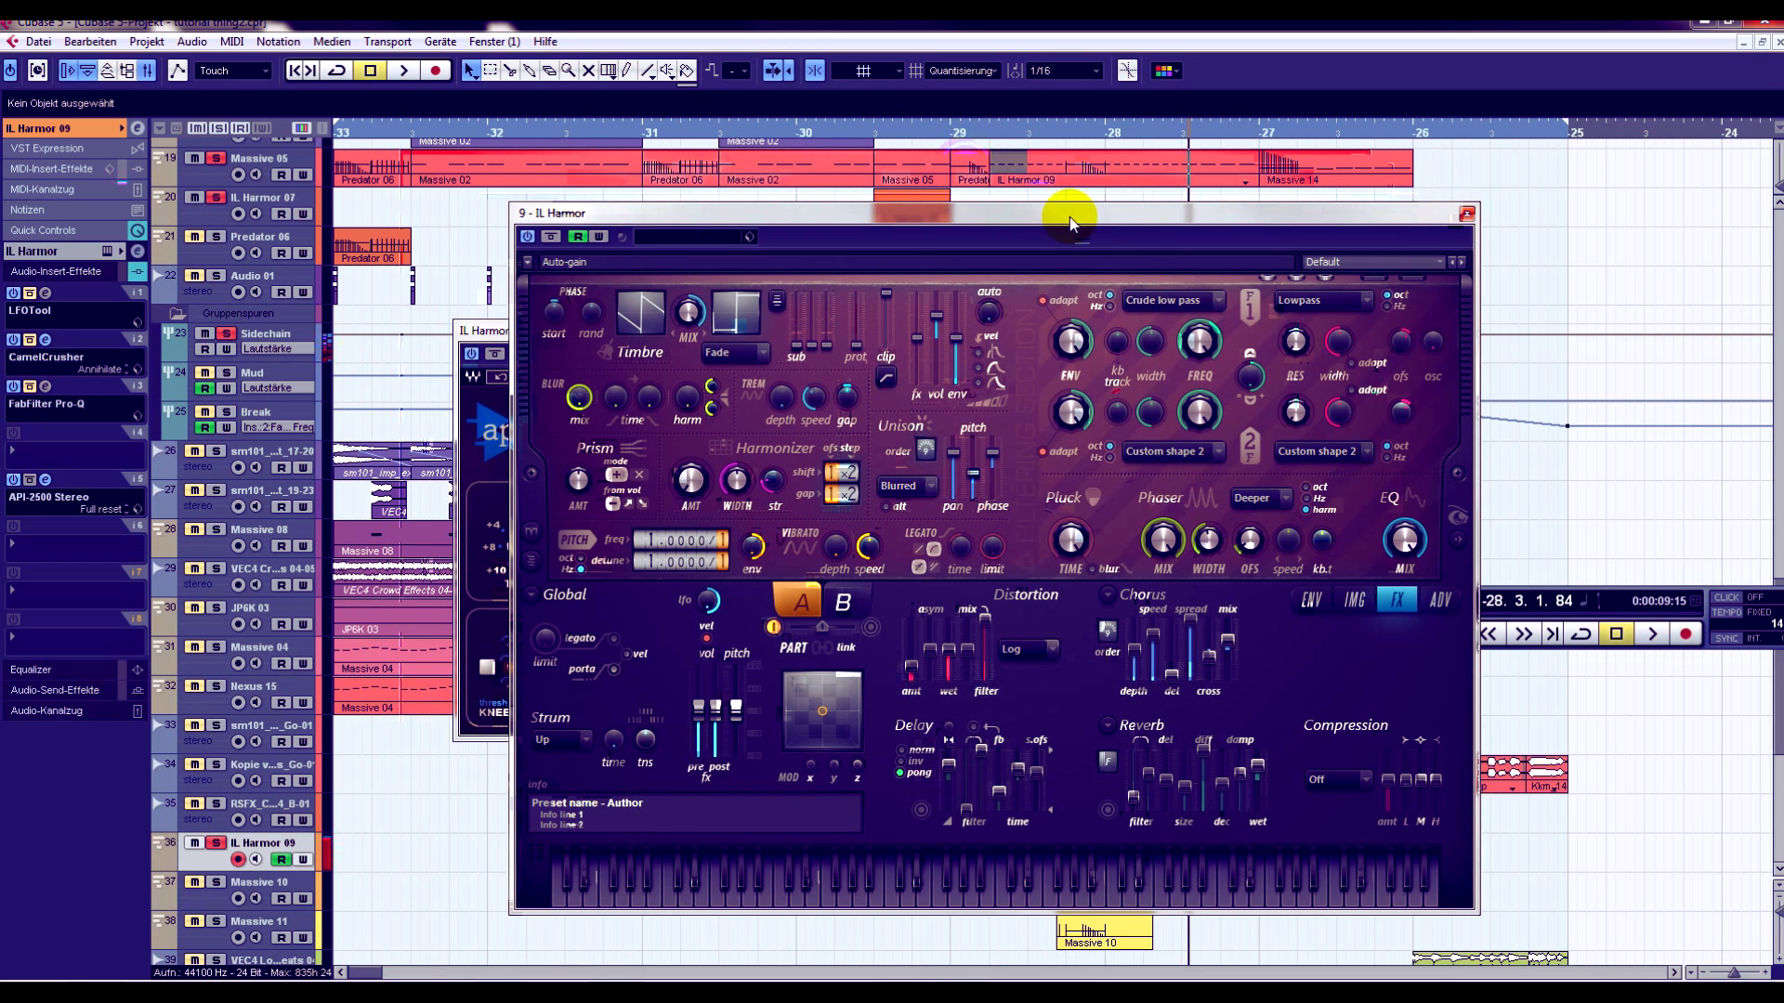
drag(787, 407, 787, 344)
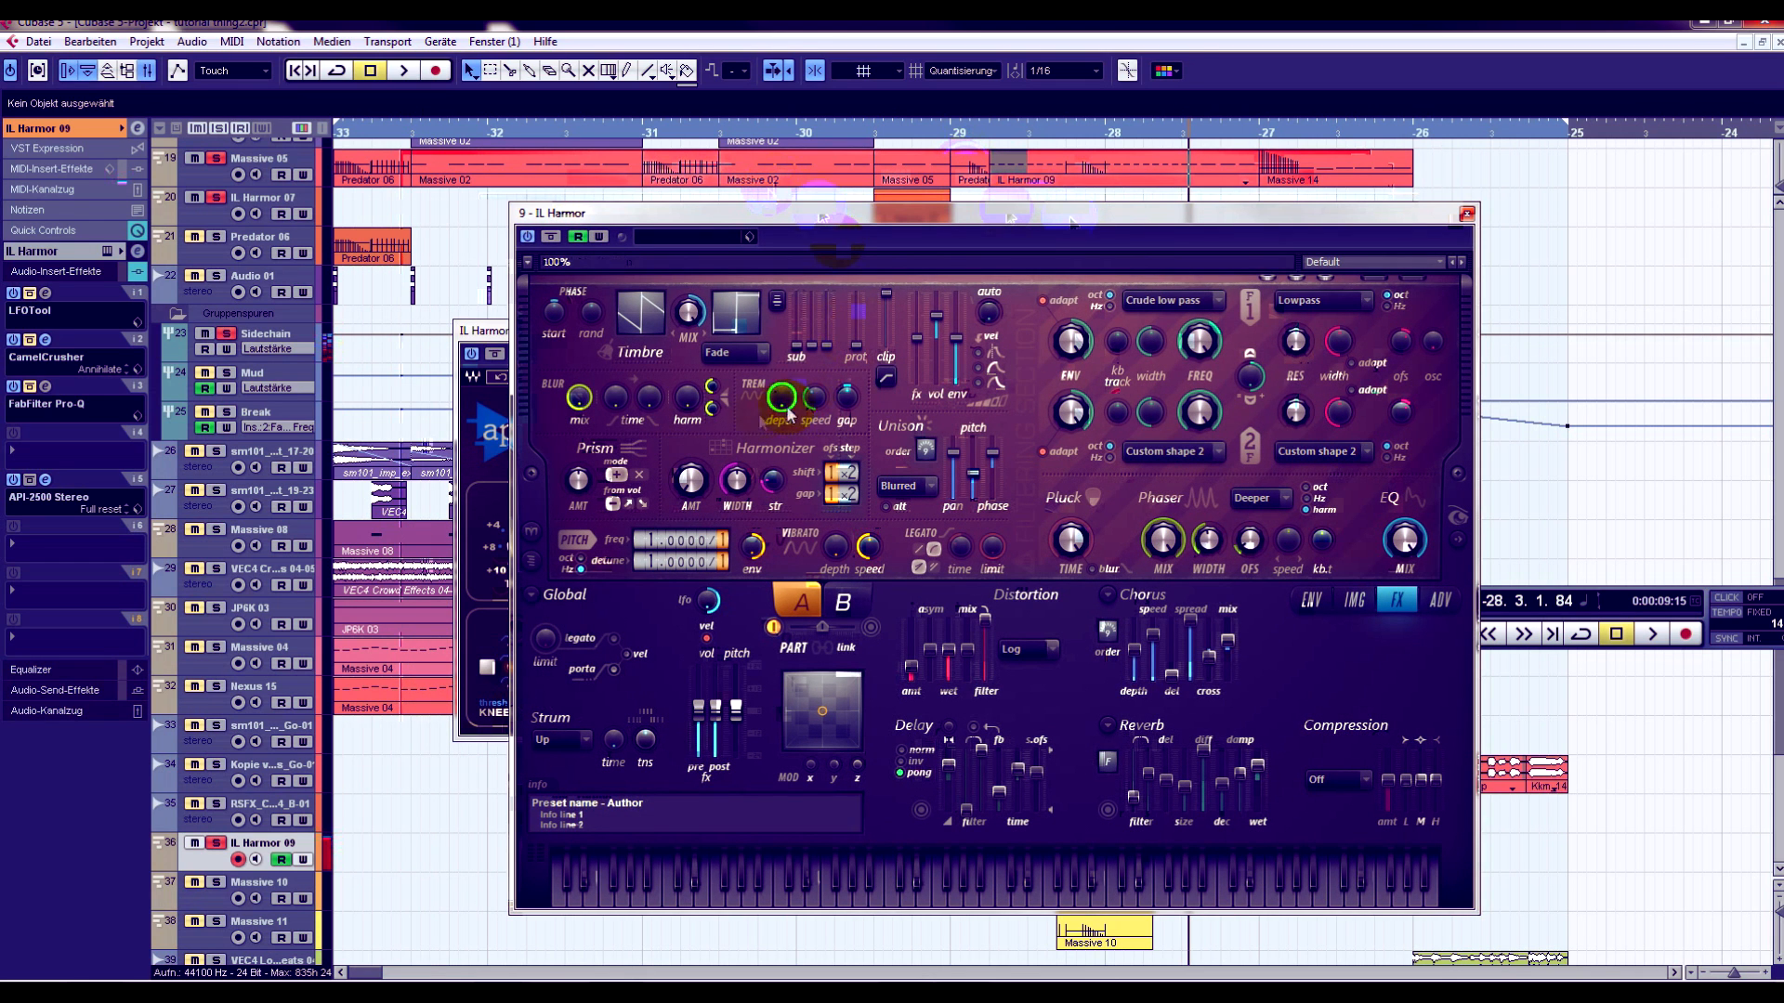
drag(819, 402, 819, 389)
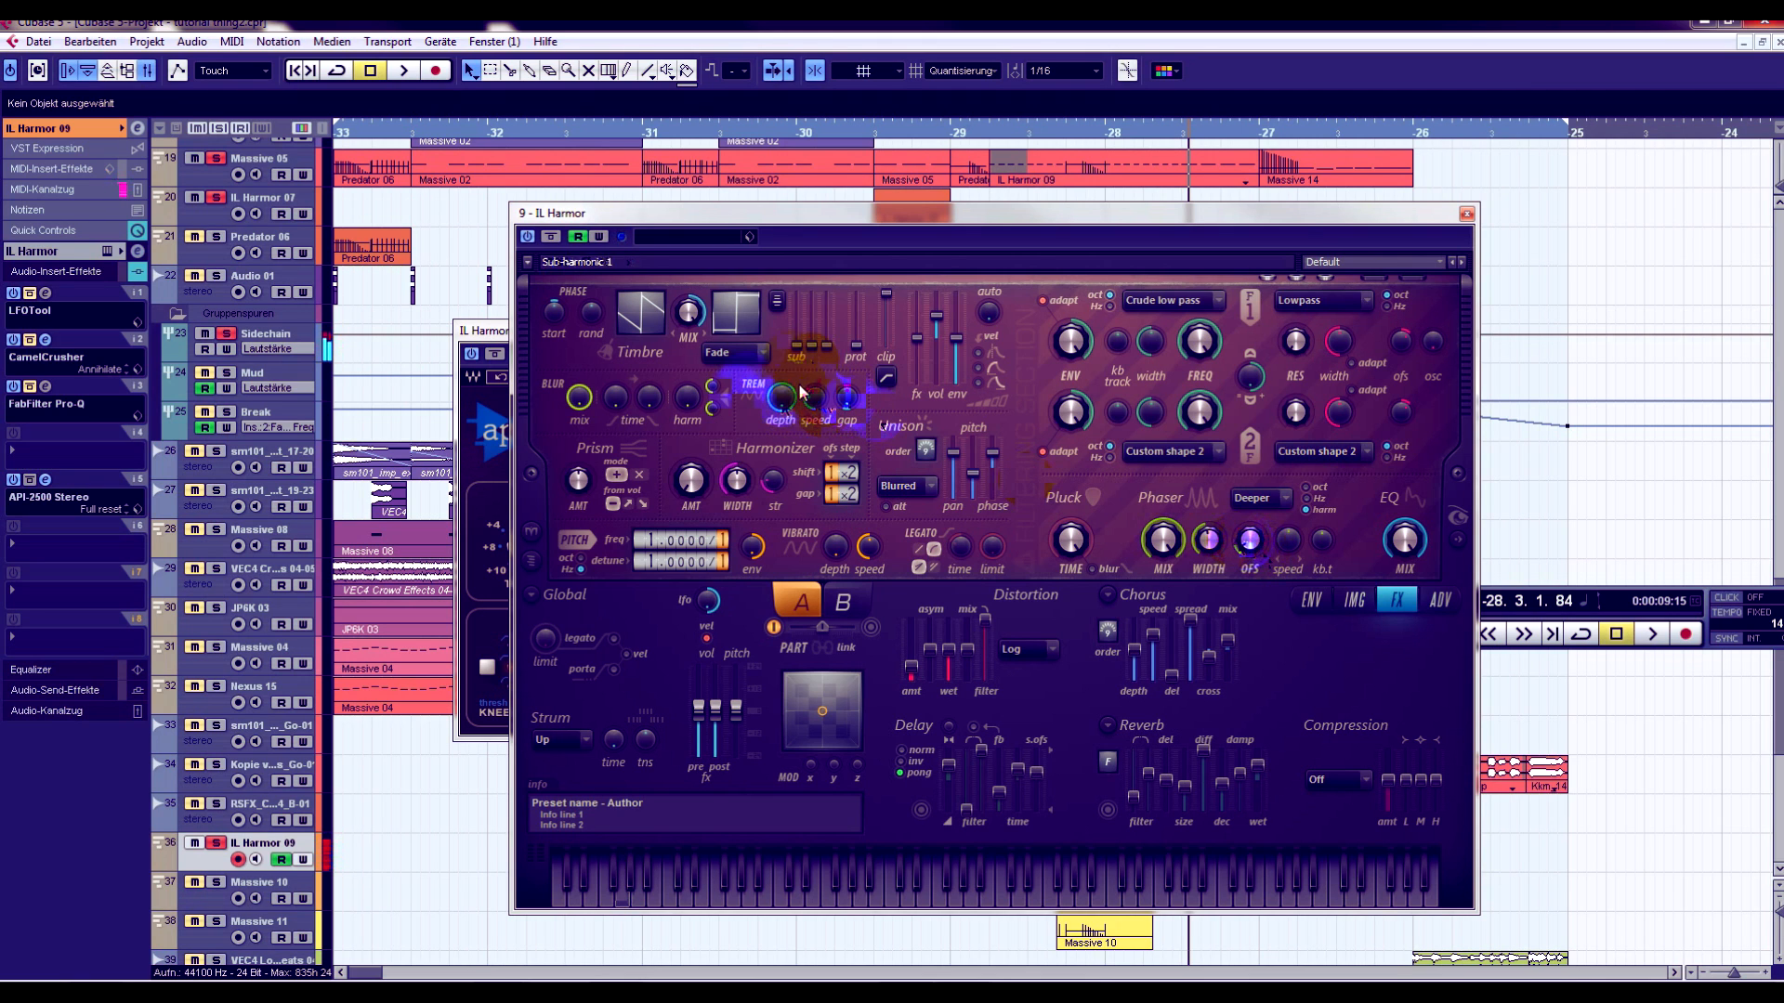
drag(1225, 550, 1225, 542)
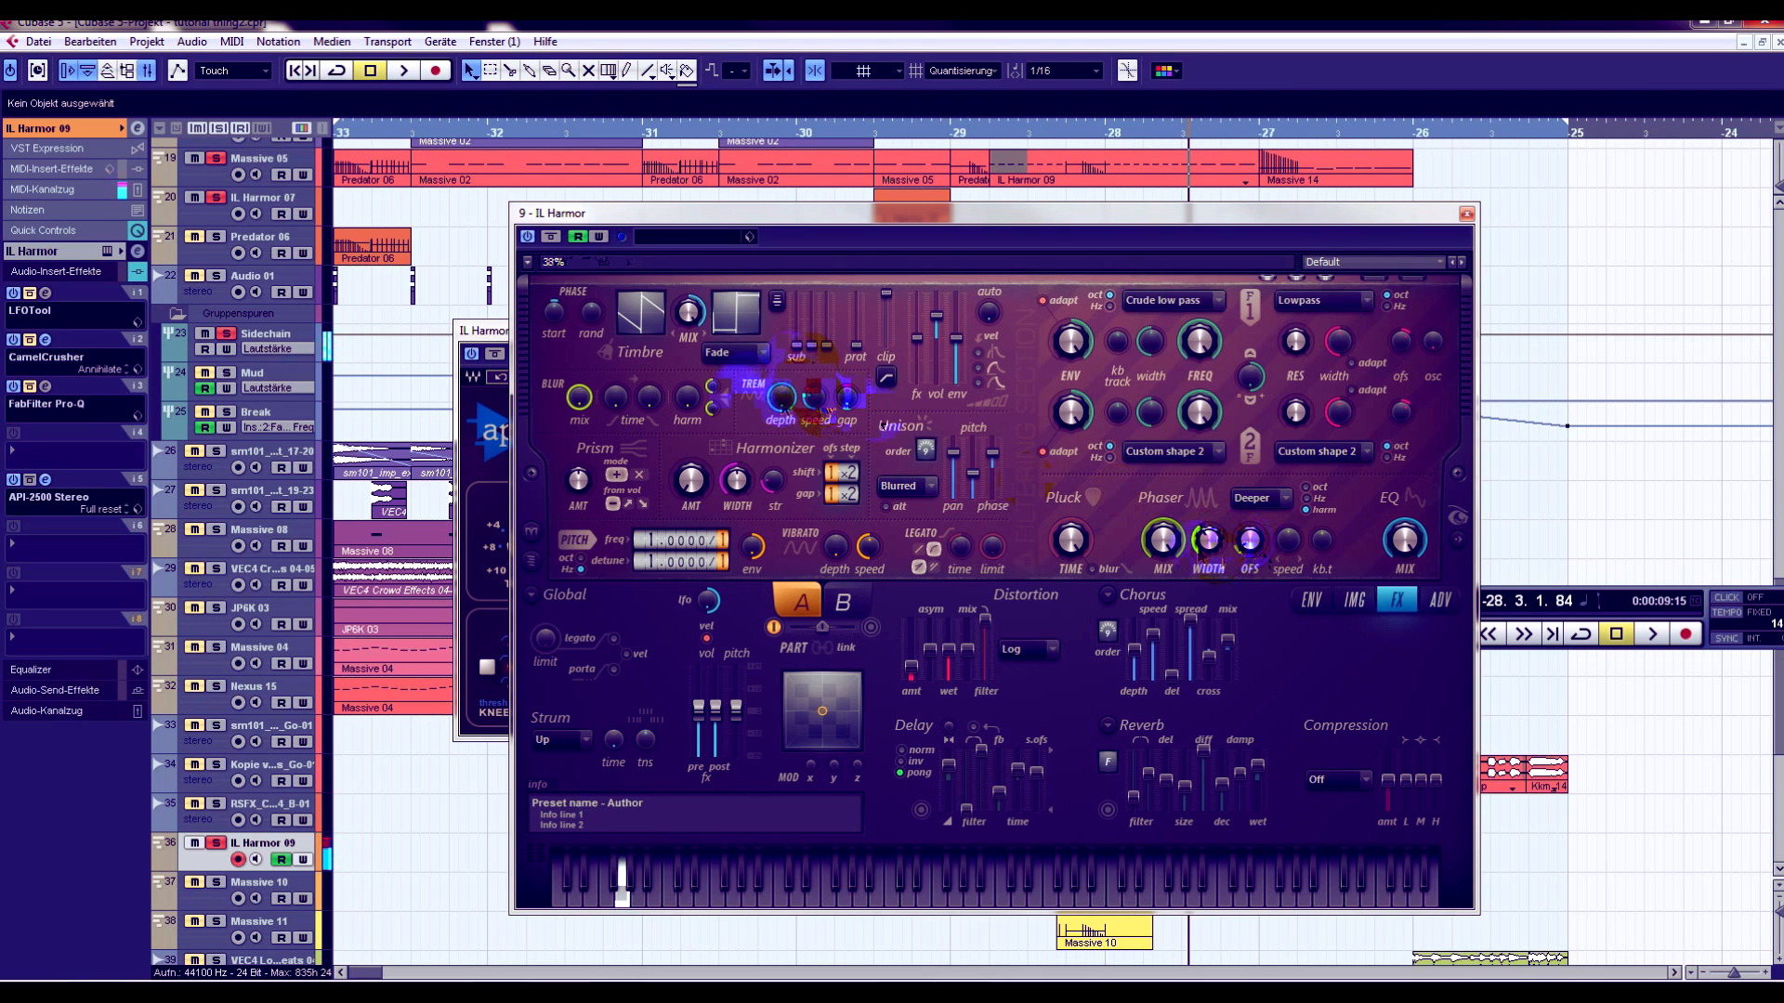
drag(1251, 544, 1251, 537)
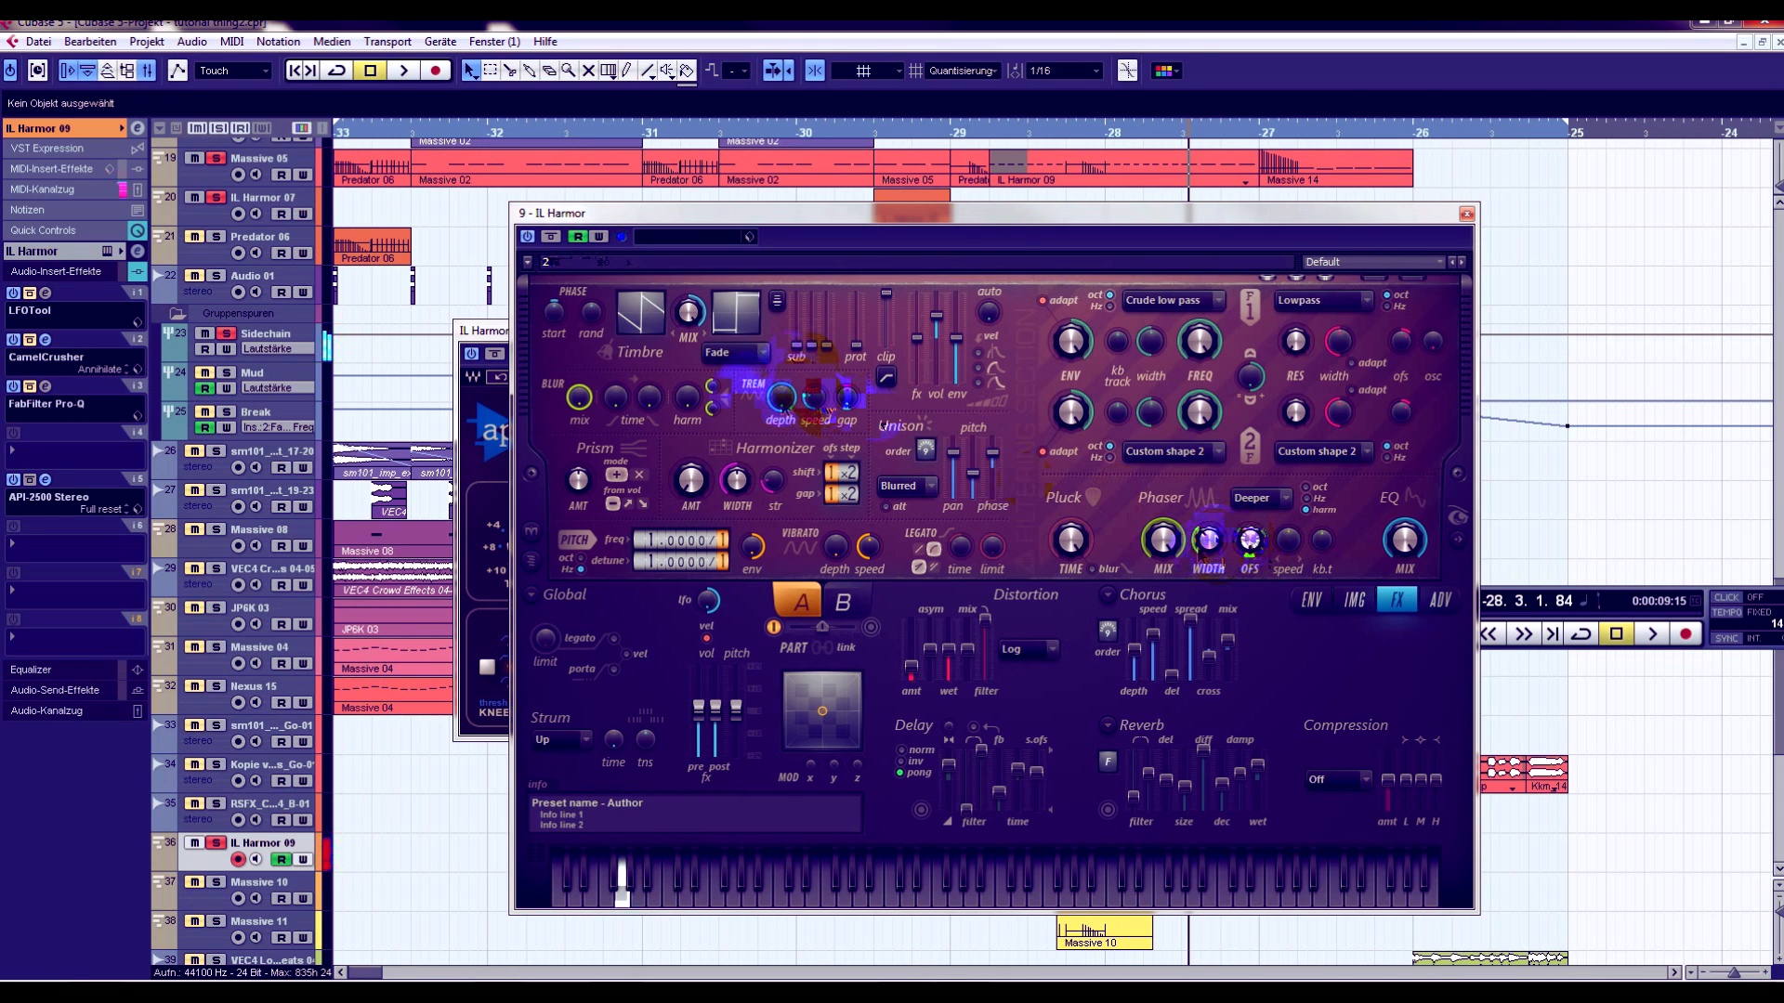
- Fine-tune Harmor's unison pitch amount and the phaser width while auditioning the bass note
drag(973, 474, 977, 485)
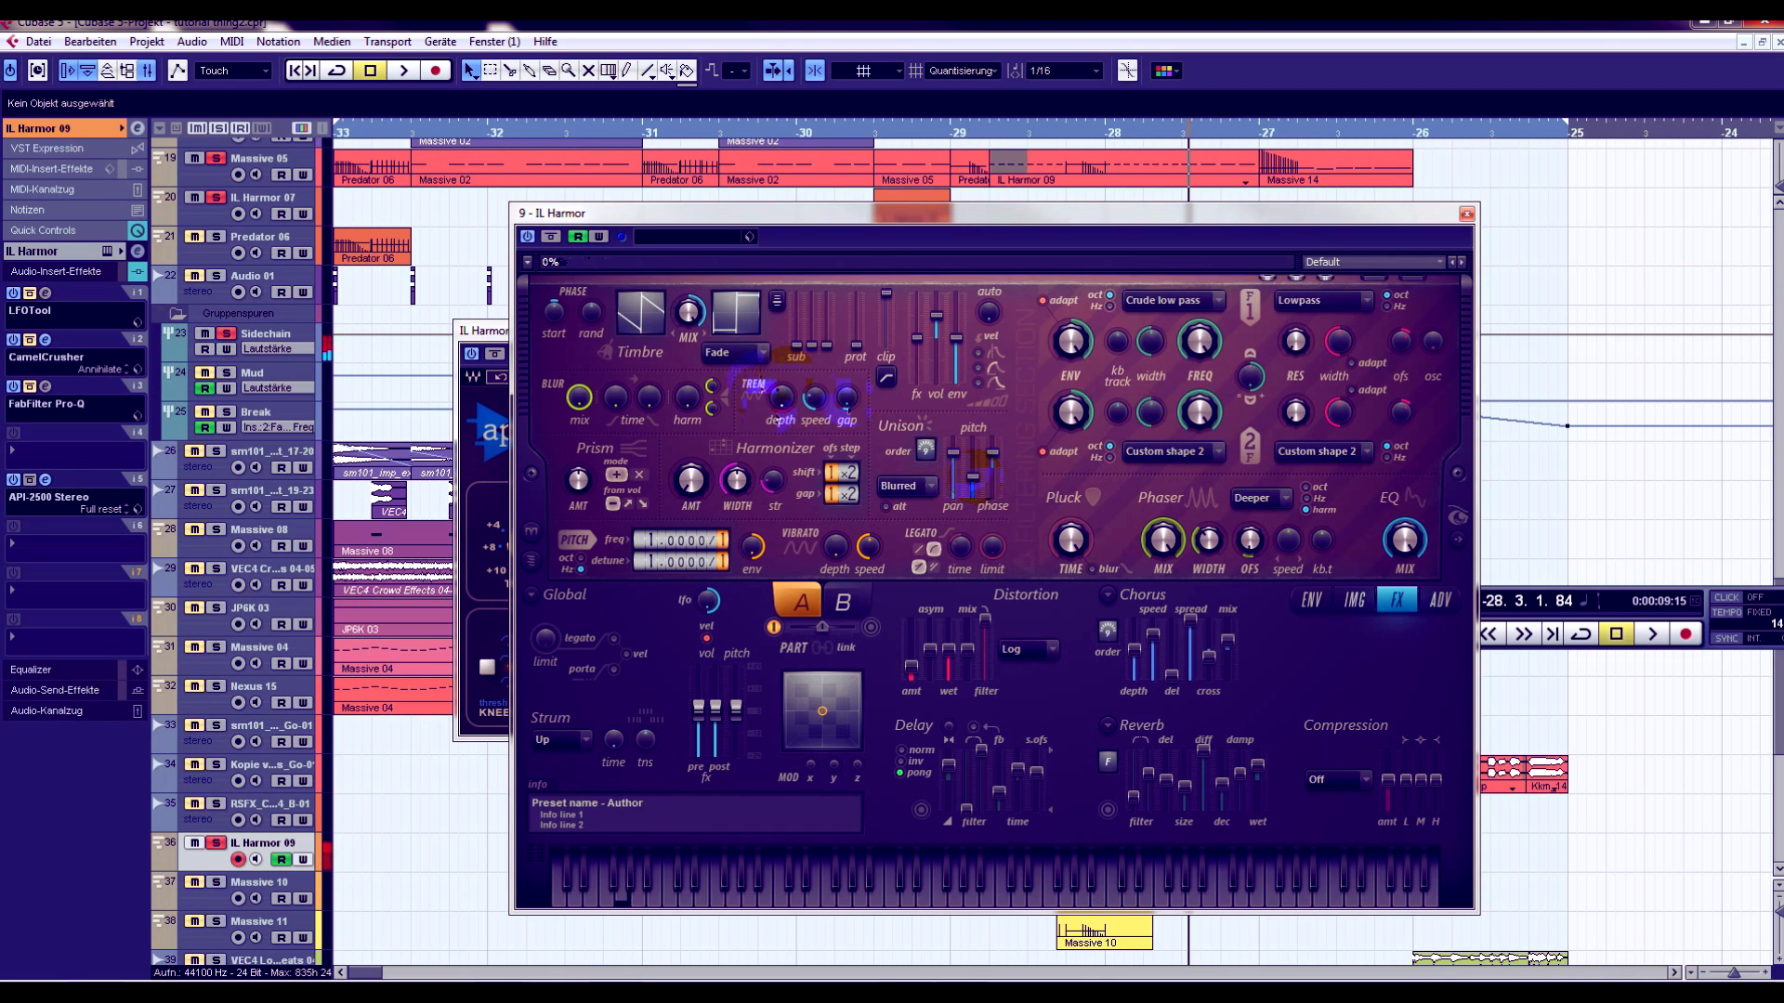
drag(977, 483, 976, 465)
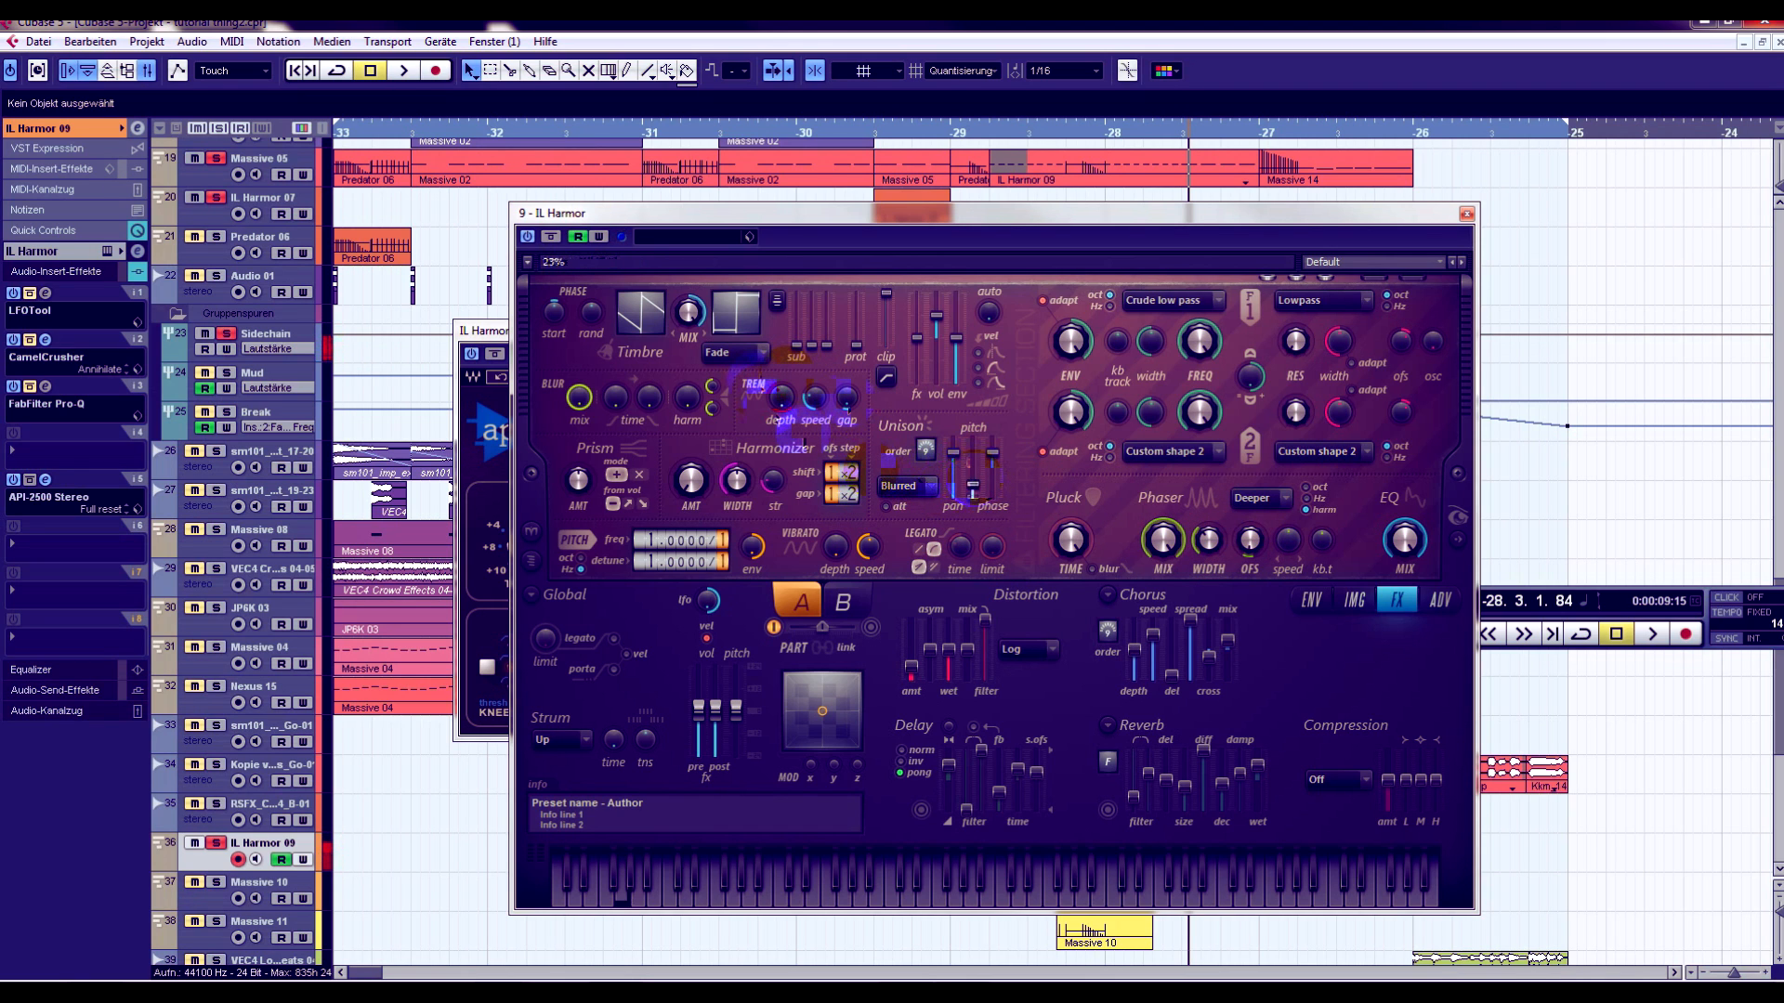
drag(973, 484, 972, 477)
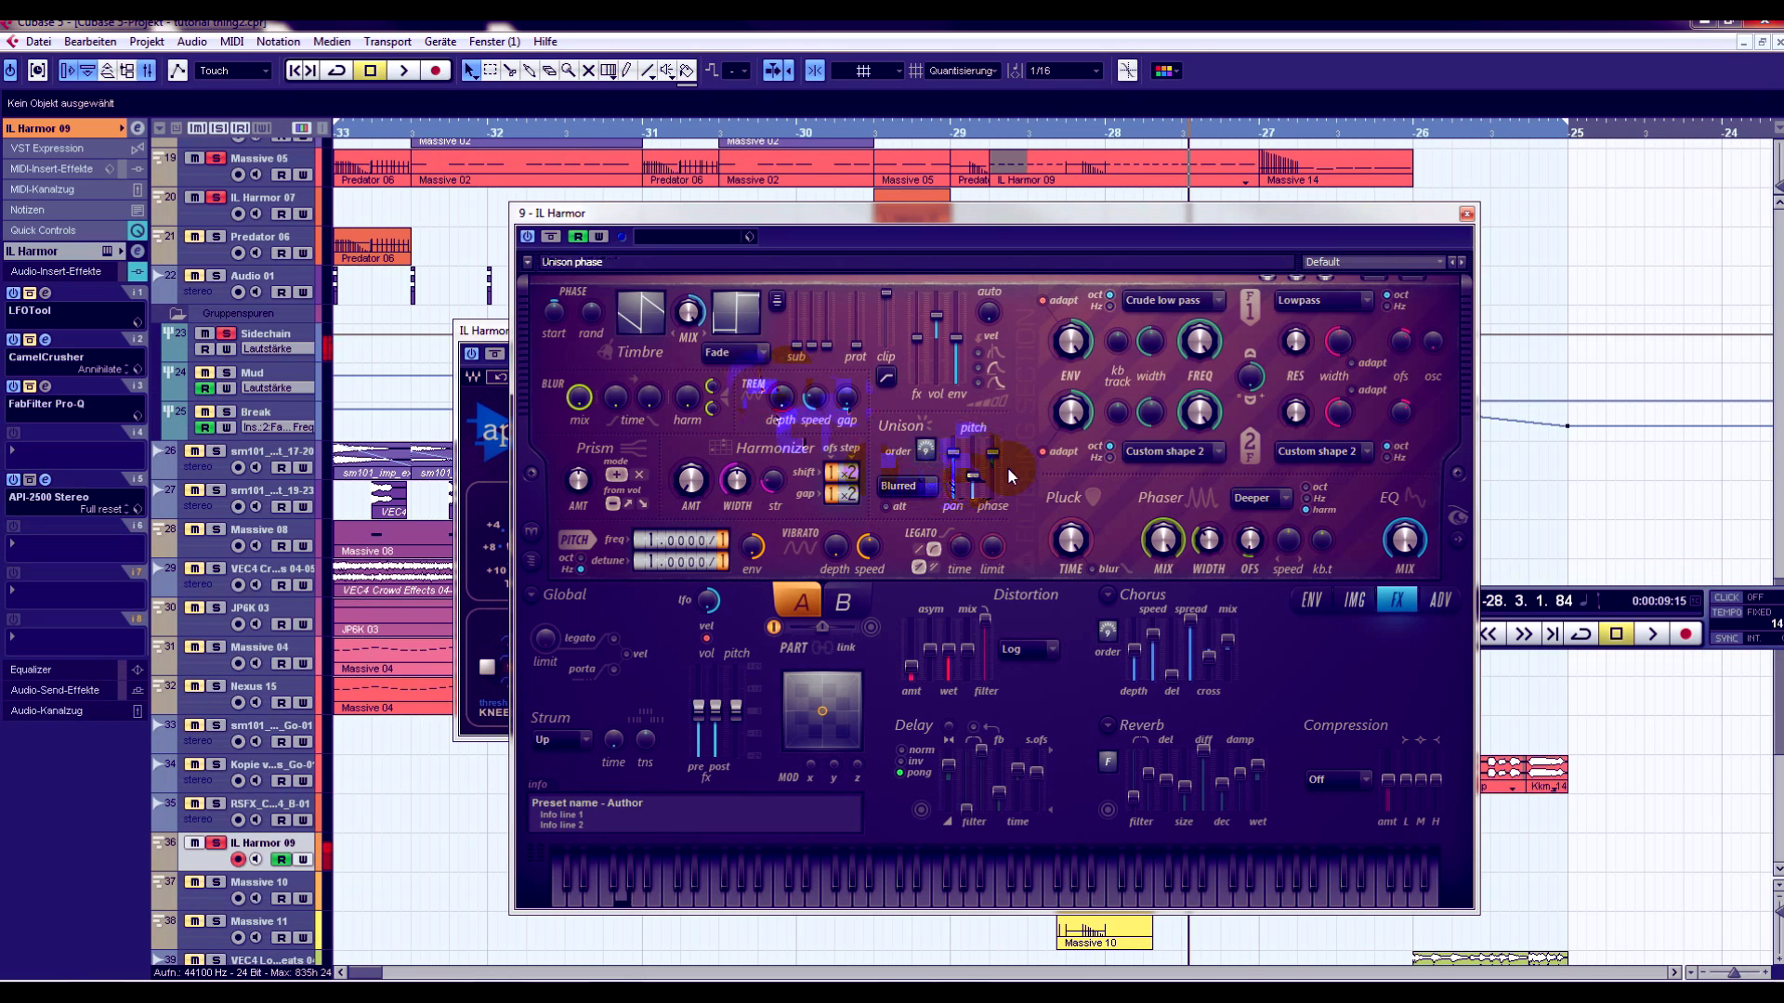
drag(1209, 541, 1209, 548)
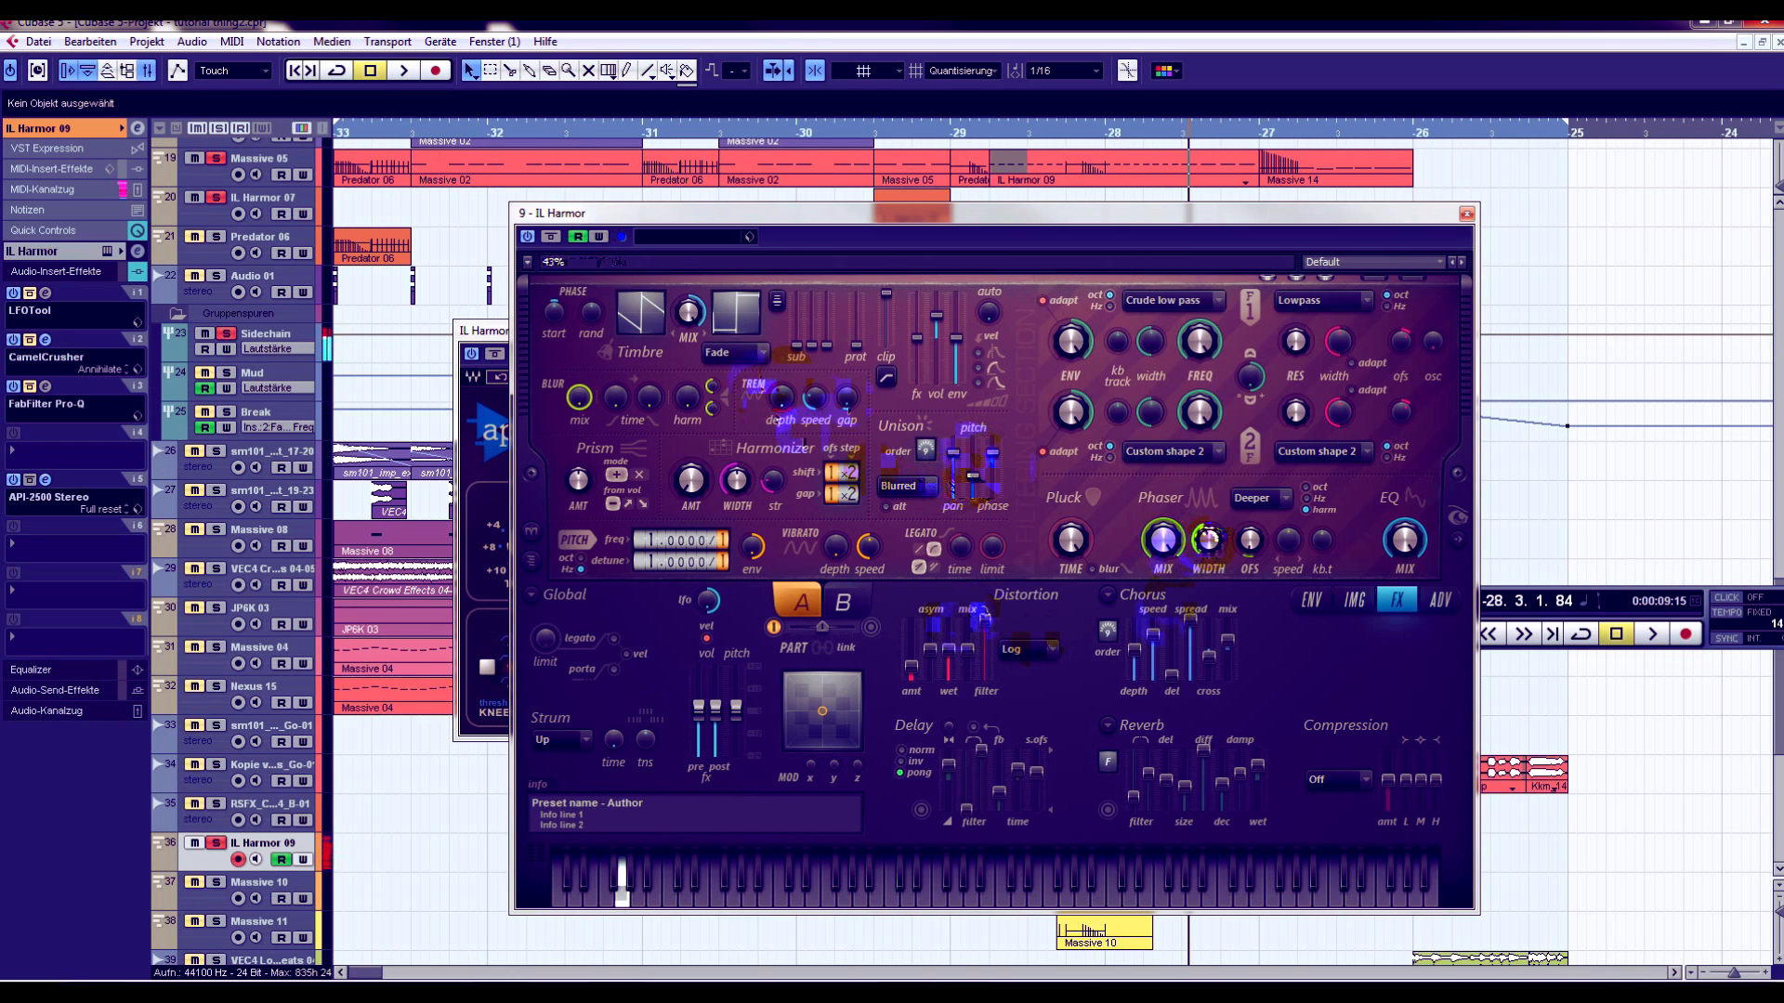
mouse_move(978, 490)
mouse_down()
mouse_move(981, 460)
mouse_move(980, 476)
mouse_up()
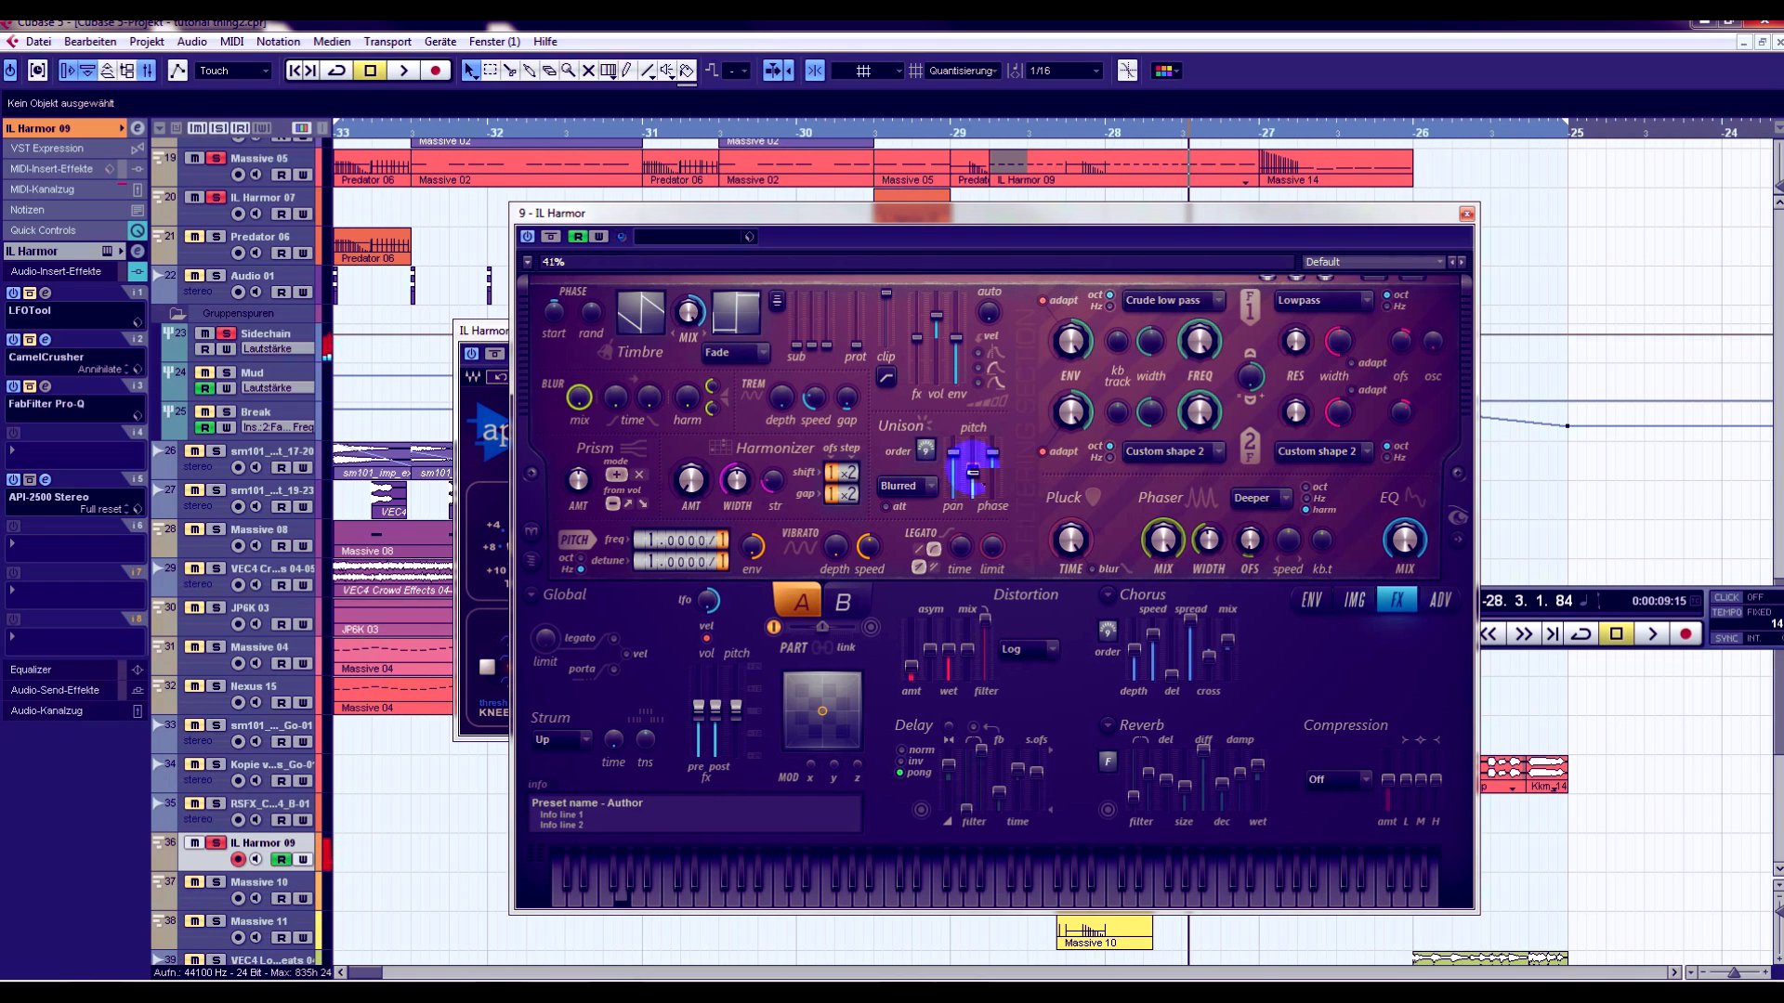
drag(977, 479, 978, 490)
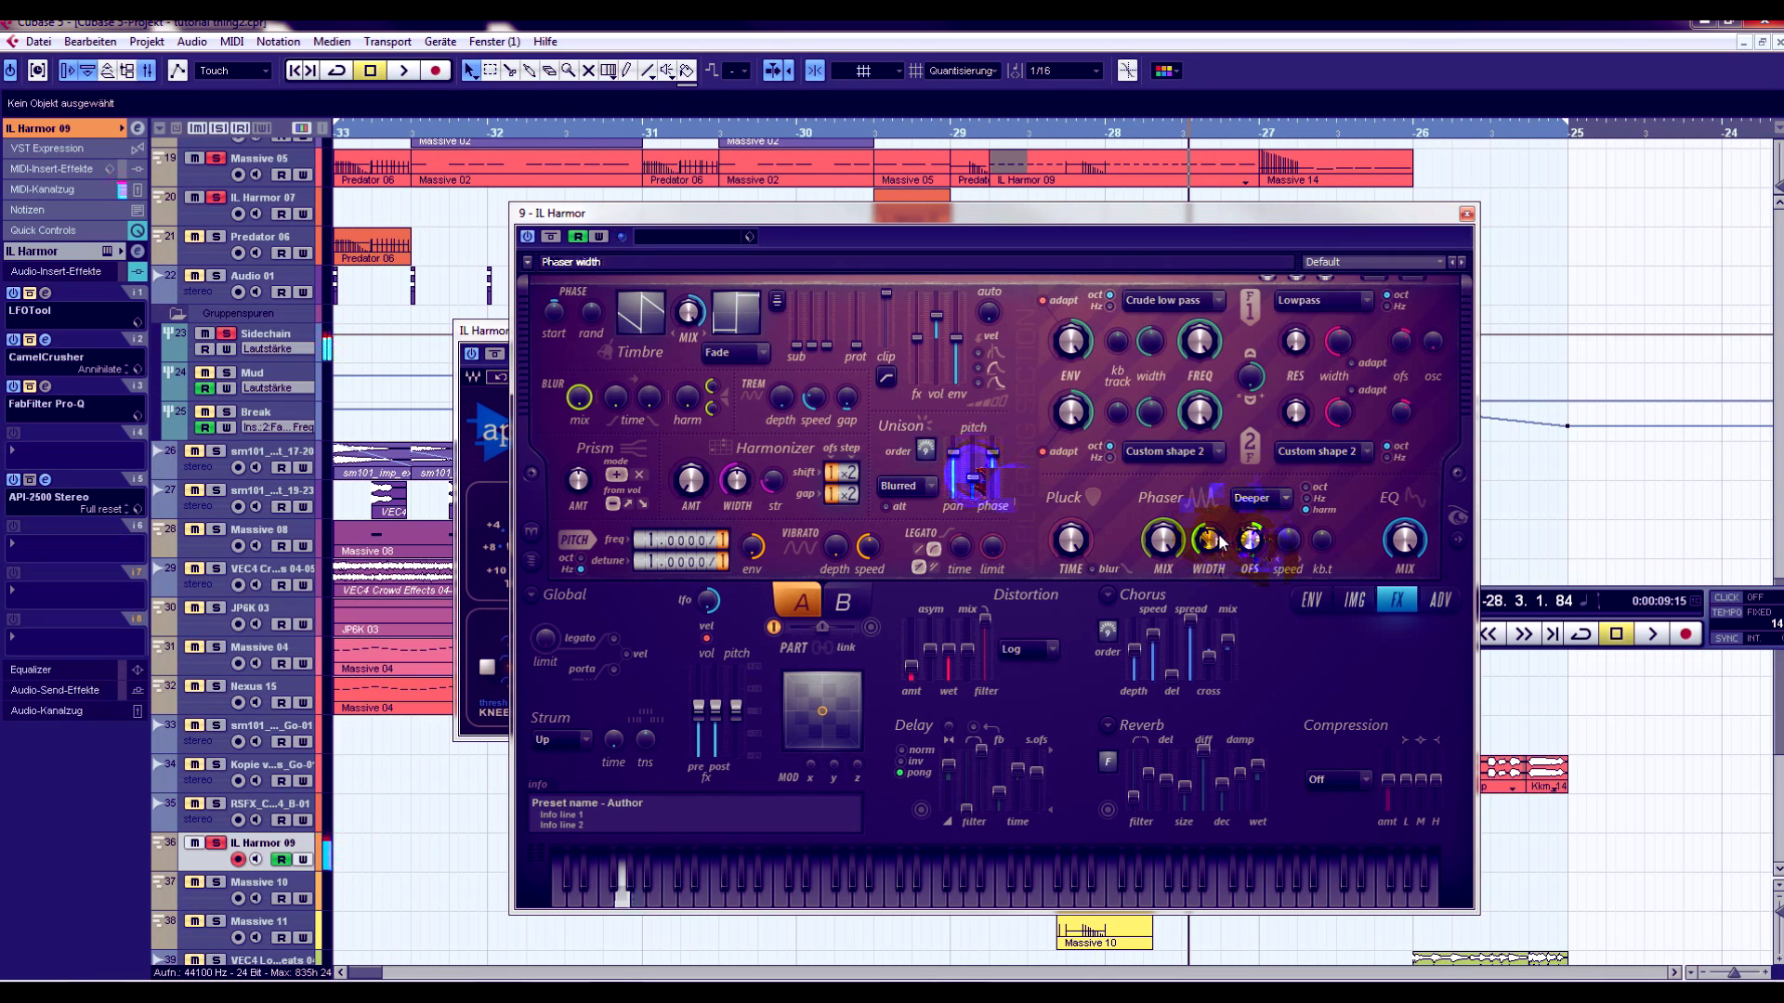
drag(1211, 546, 1212, 548)
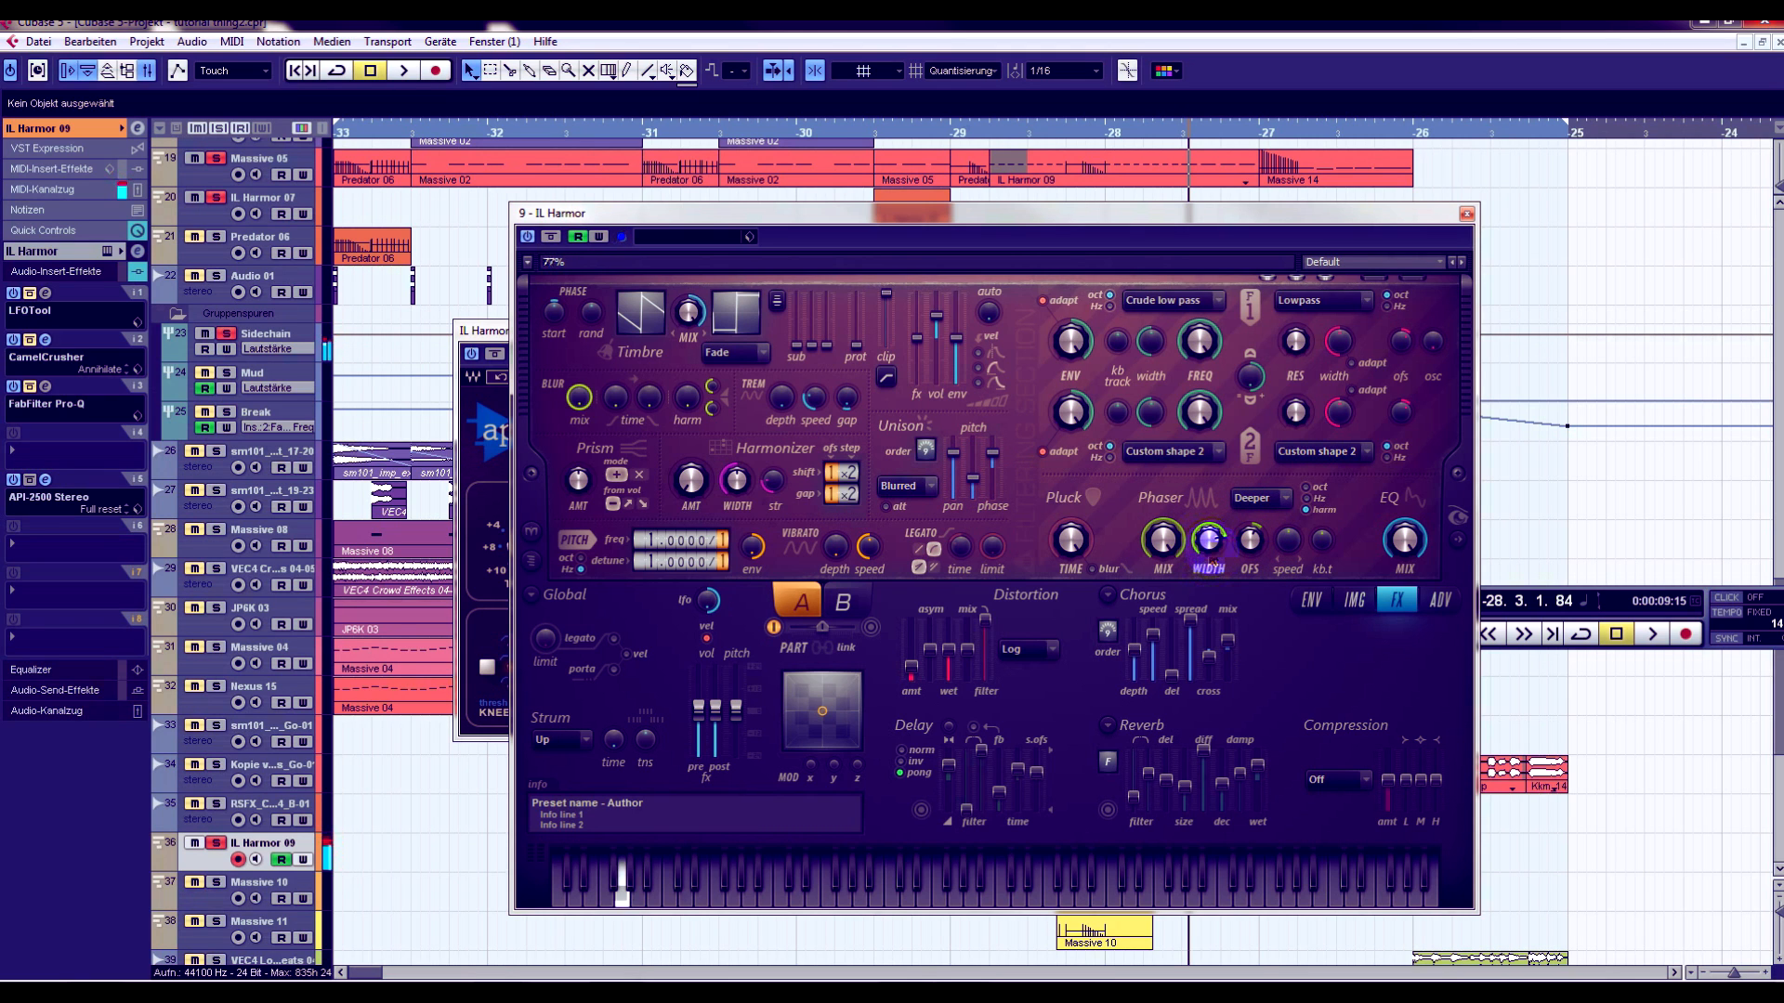
- Compare Harmor's phaser styles, including Deeper, Condom and Twins, and set the phaser to Box
click(1357, 604)
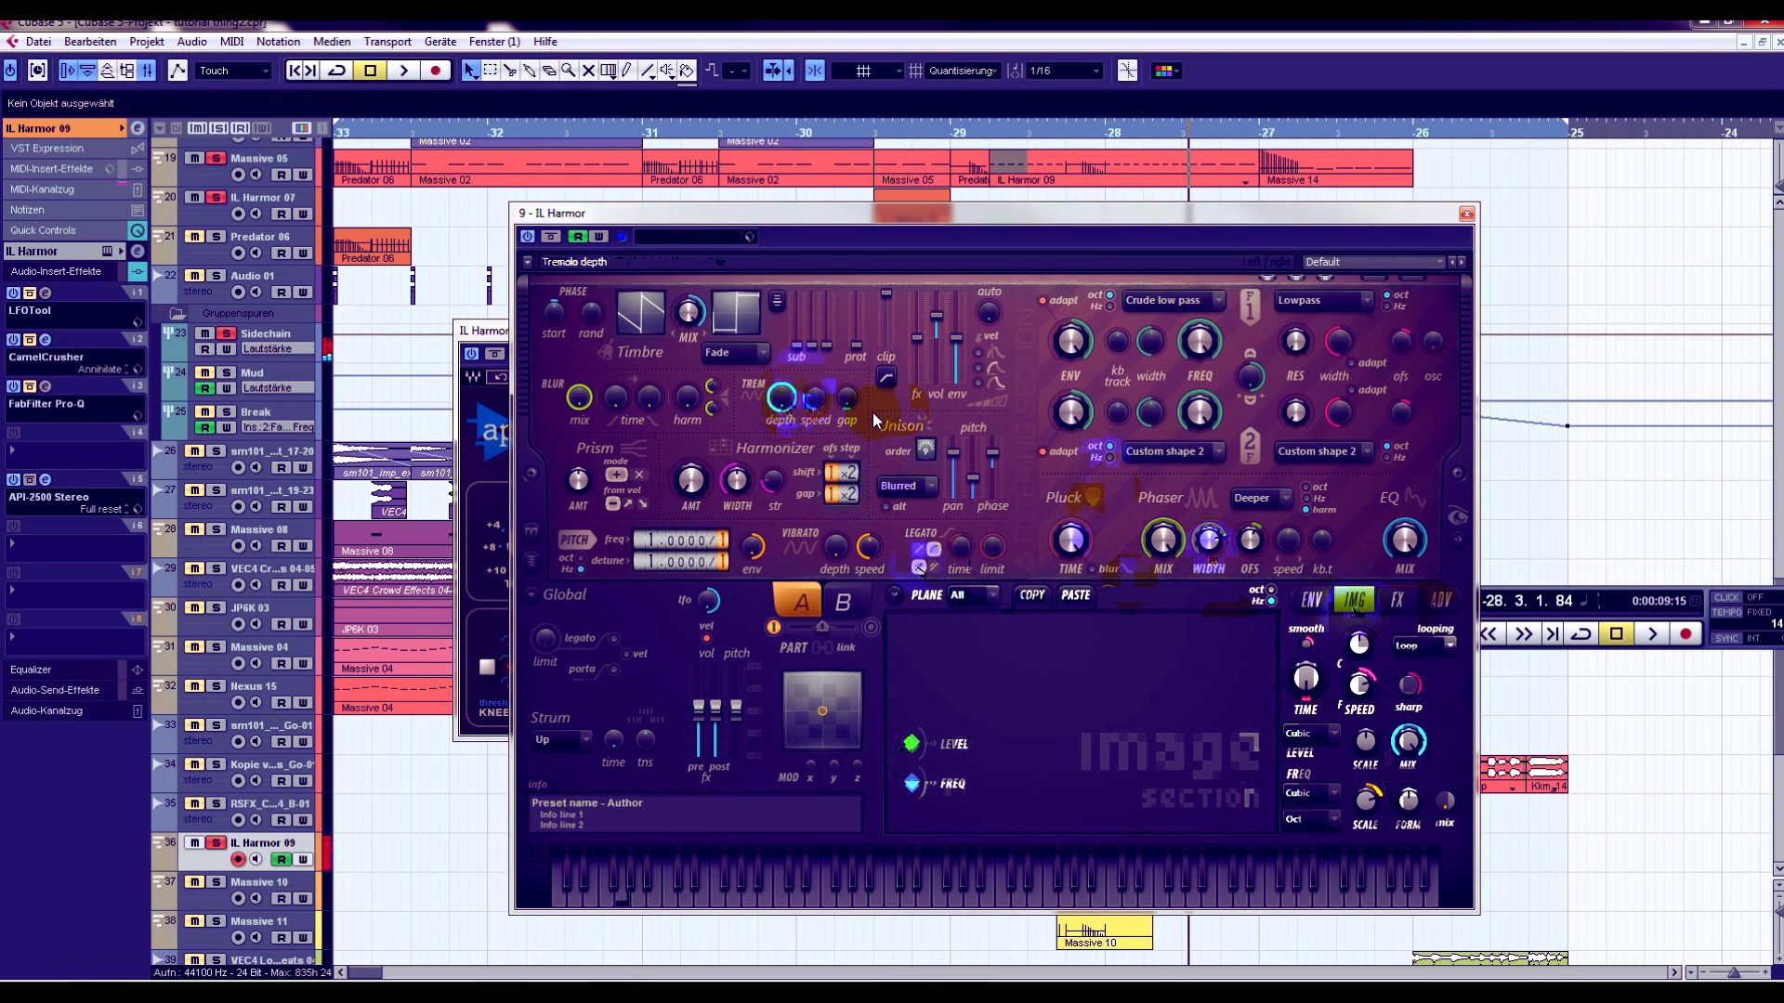
click(1281, 503)
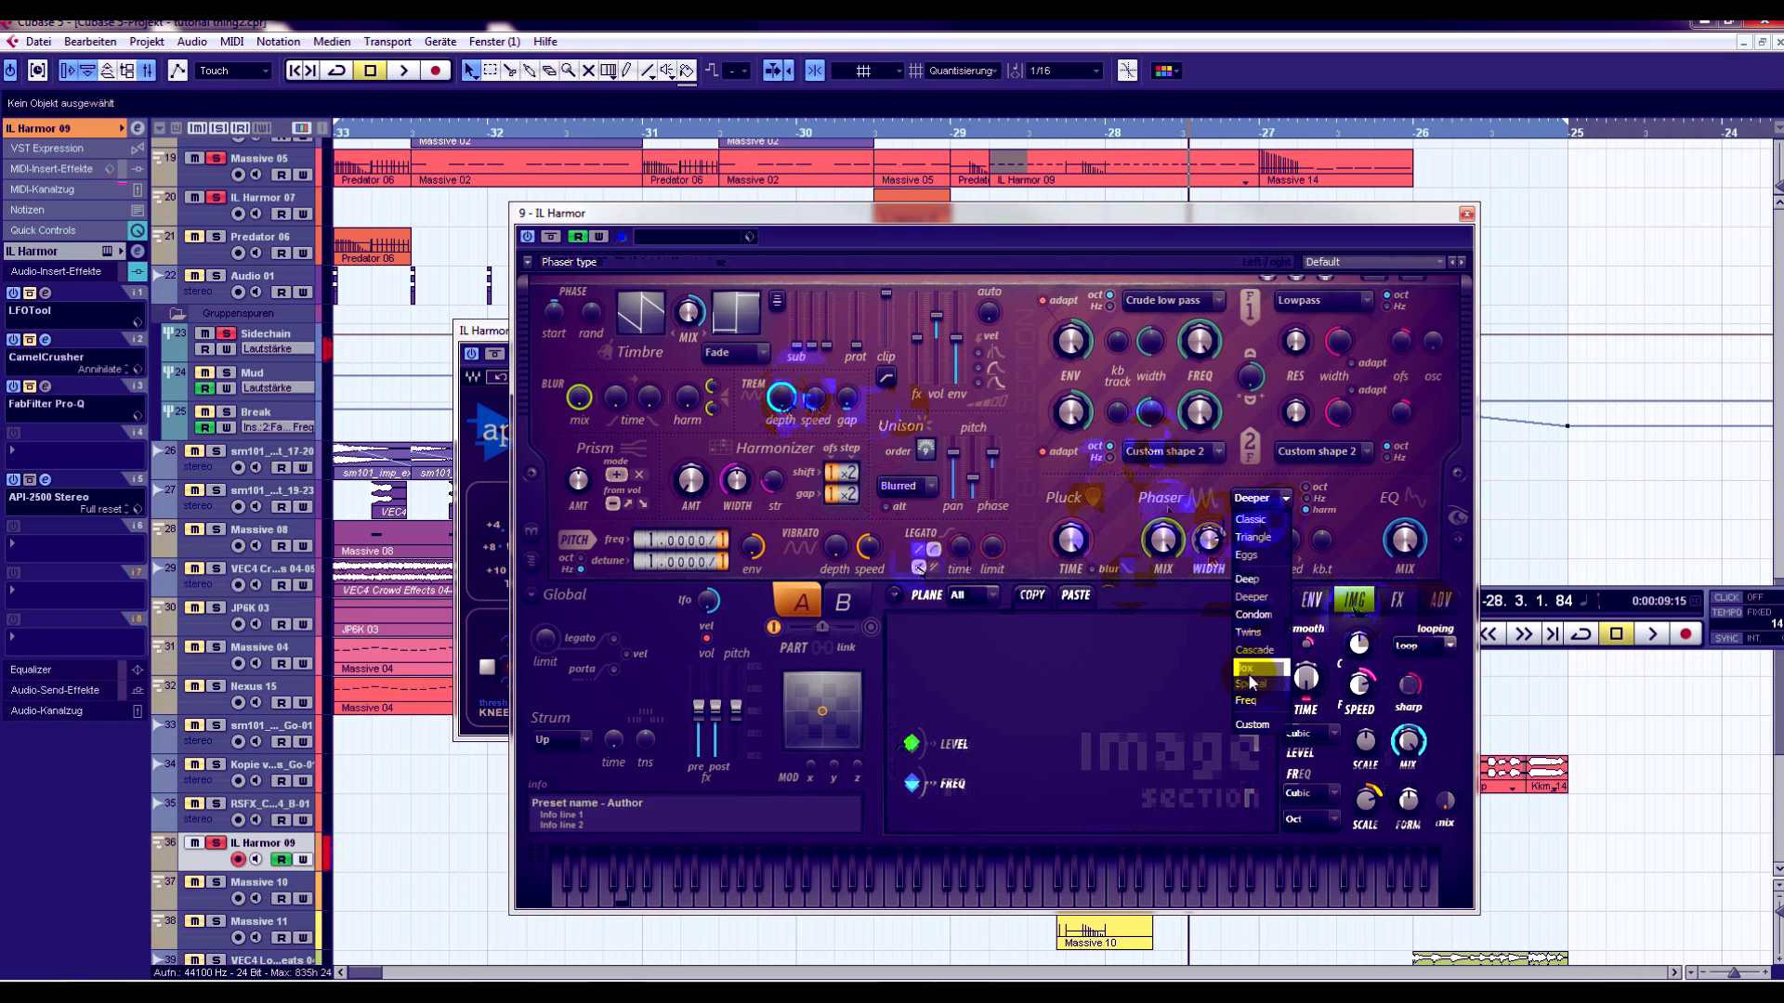
click(1247, 668)
click(1260, 503)
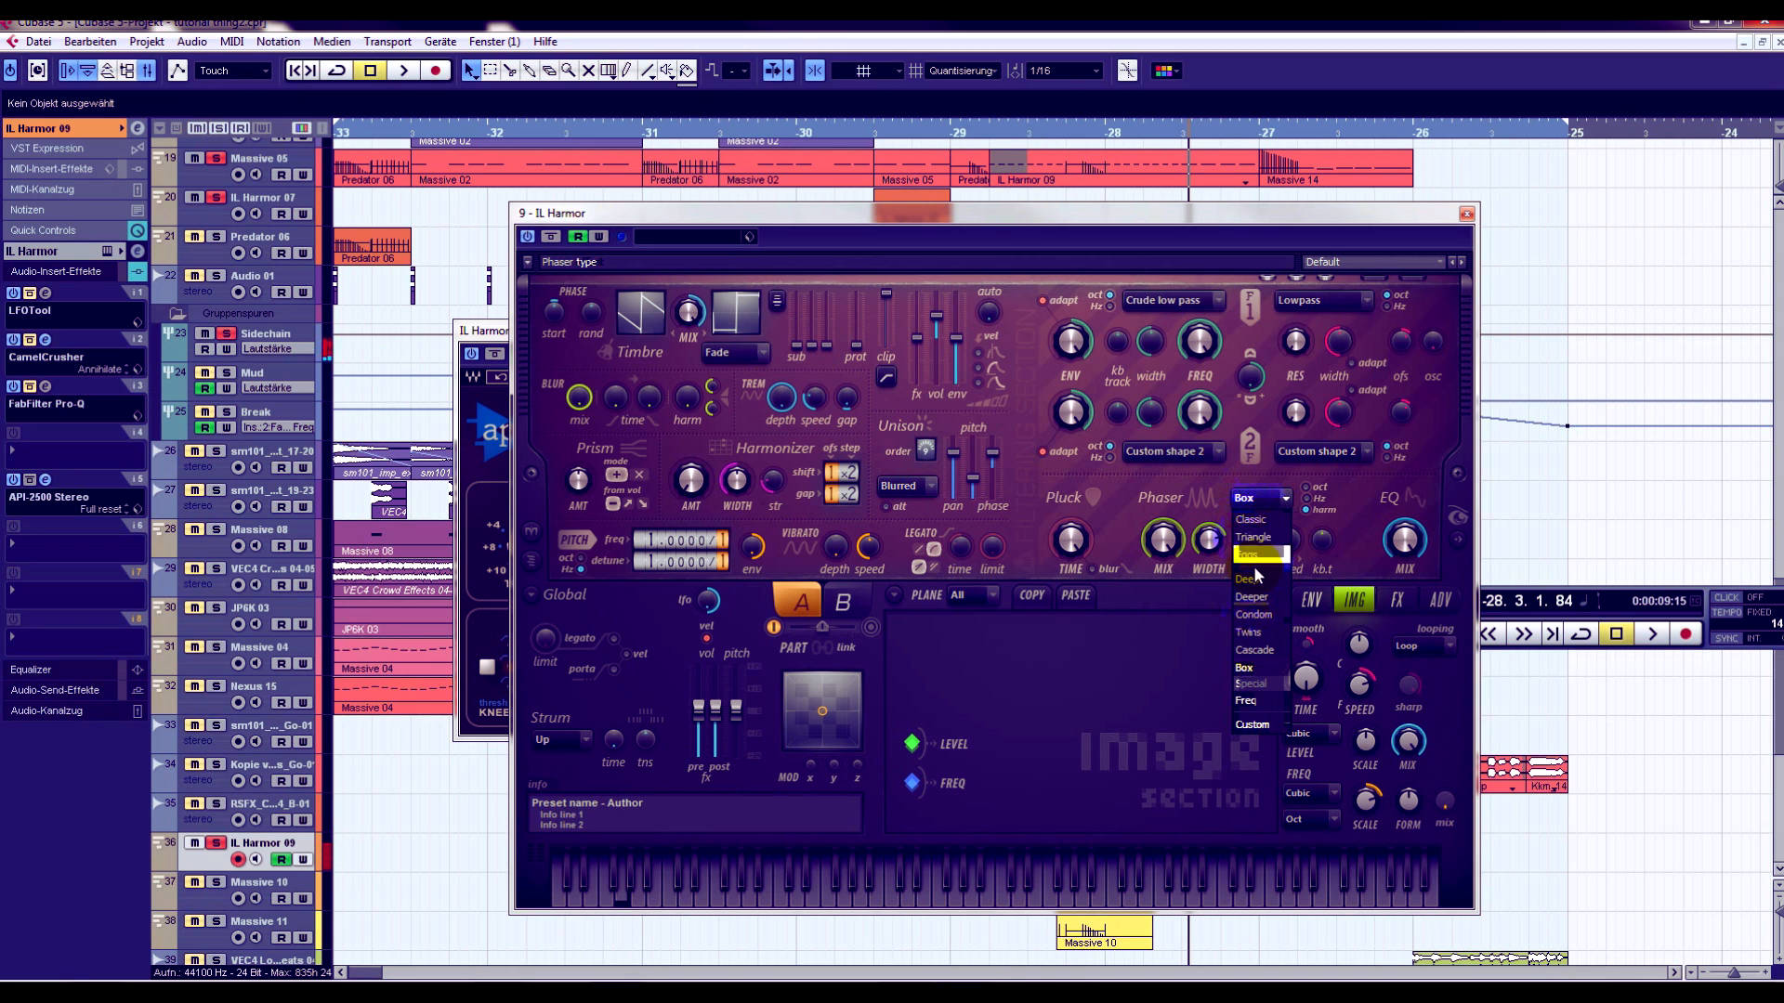
click(1257, 582)
click(1261, 499)
click(1251, 597)
click(1260, 499)
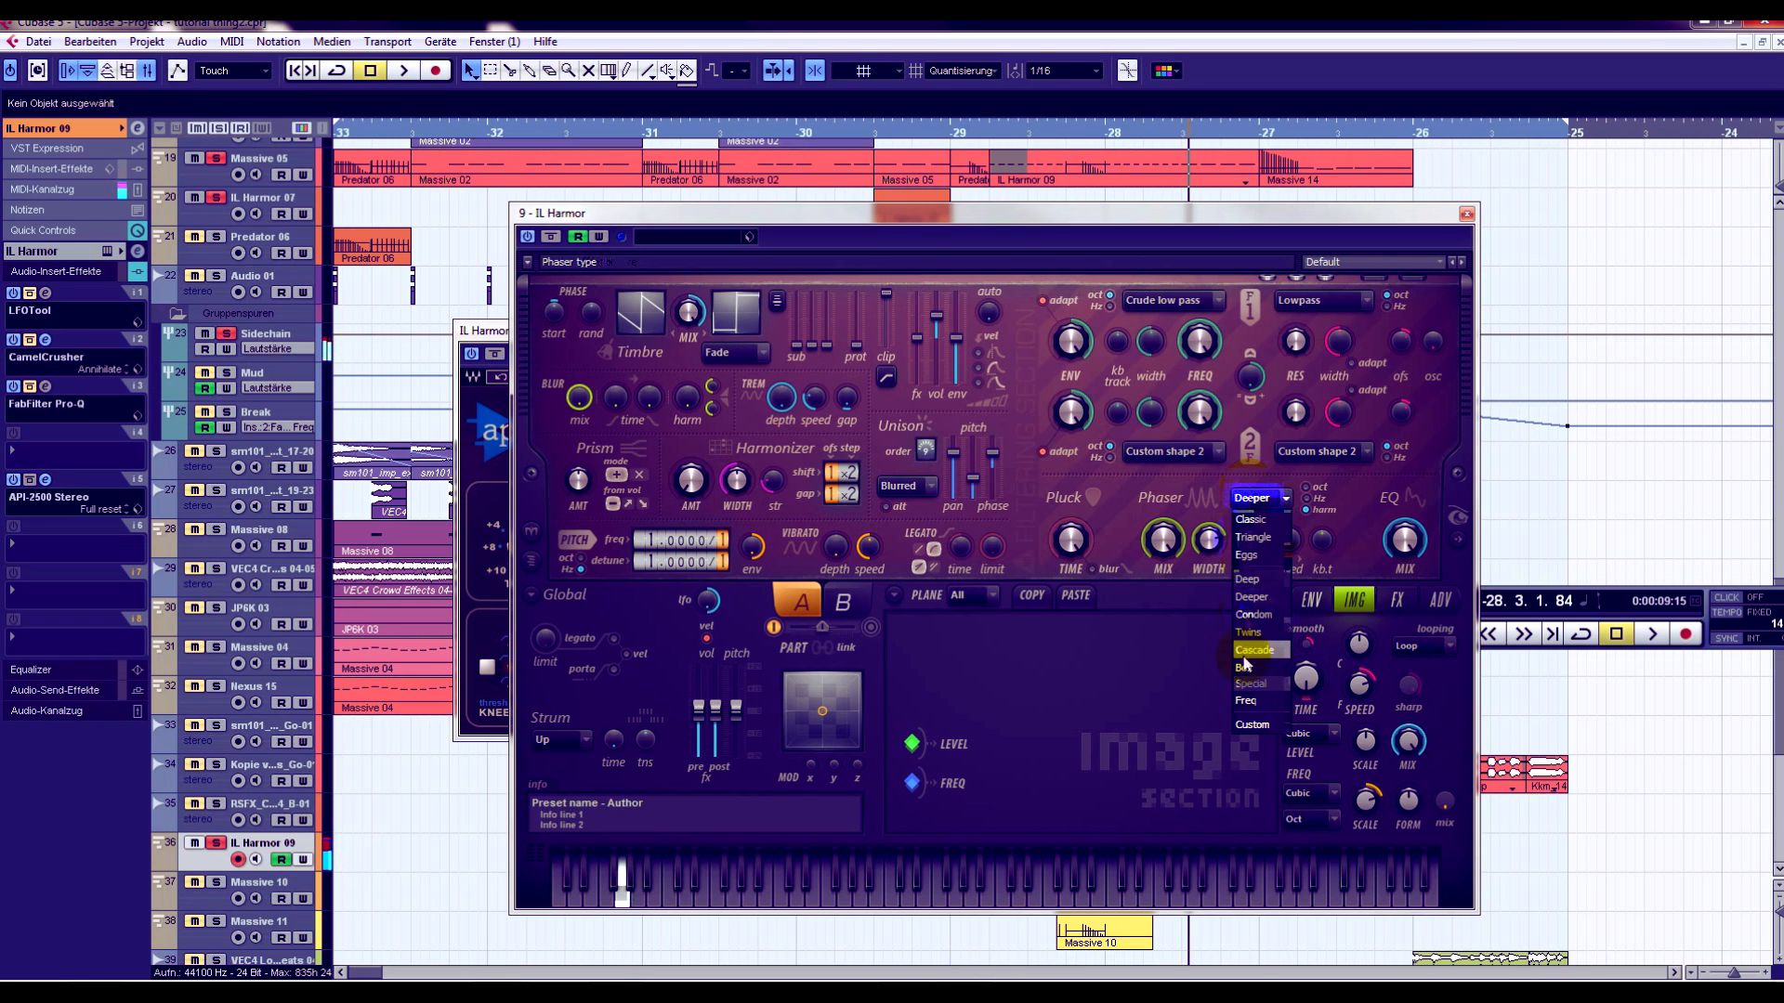
click(1250, 614)
click(1261, 499)
click(1251, 613)
click(1261, 499)
click(1252, 629)
click(1261, 501)
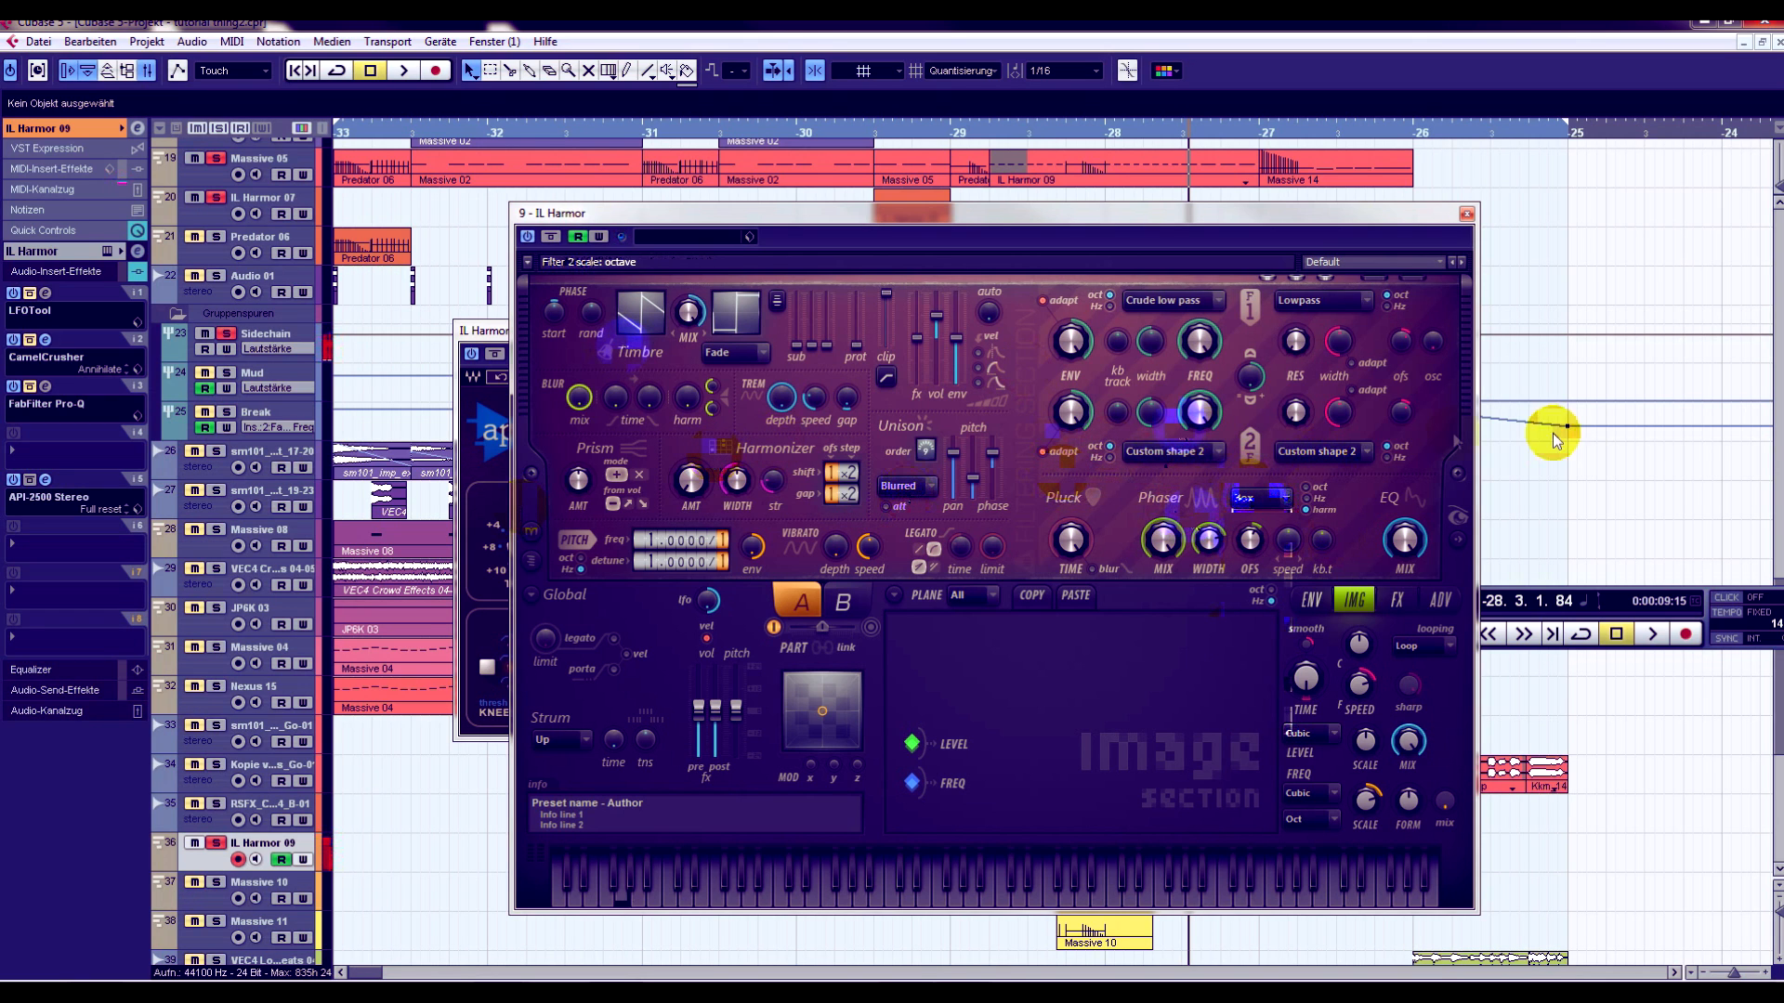
- Close Harmor, play the IL Harmor 09 part in the key editor to examine its notes, and return to the arrangement
click(1468, 217)
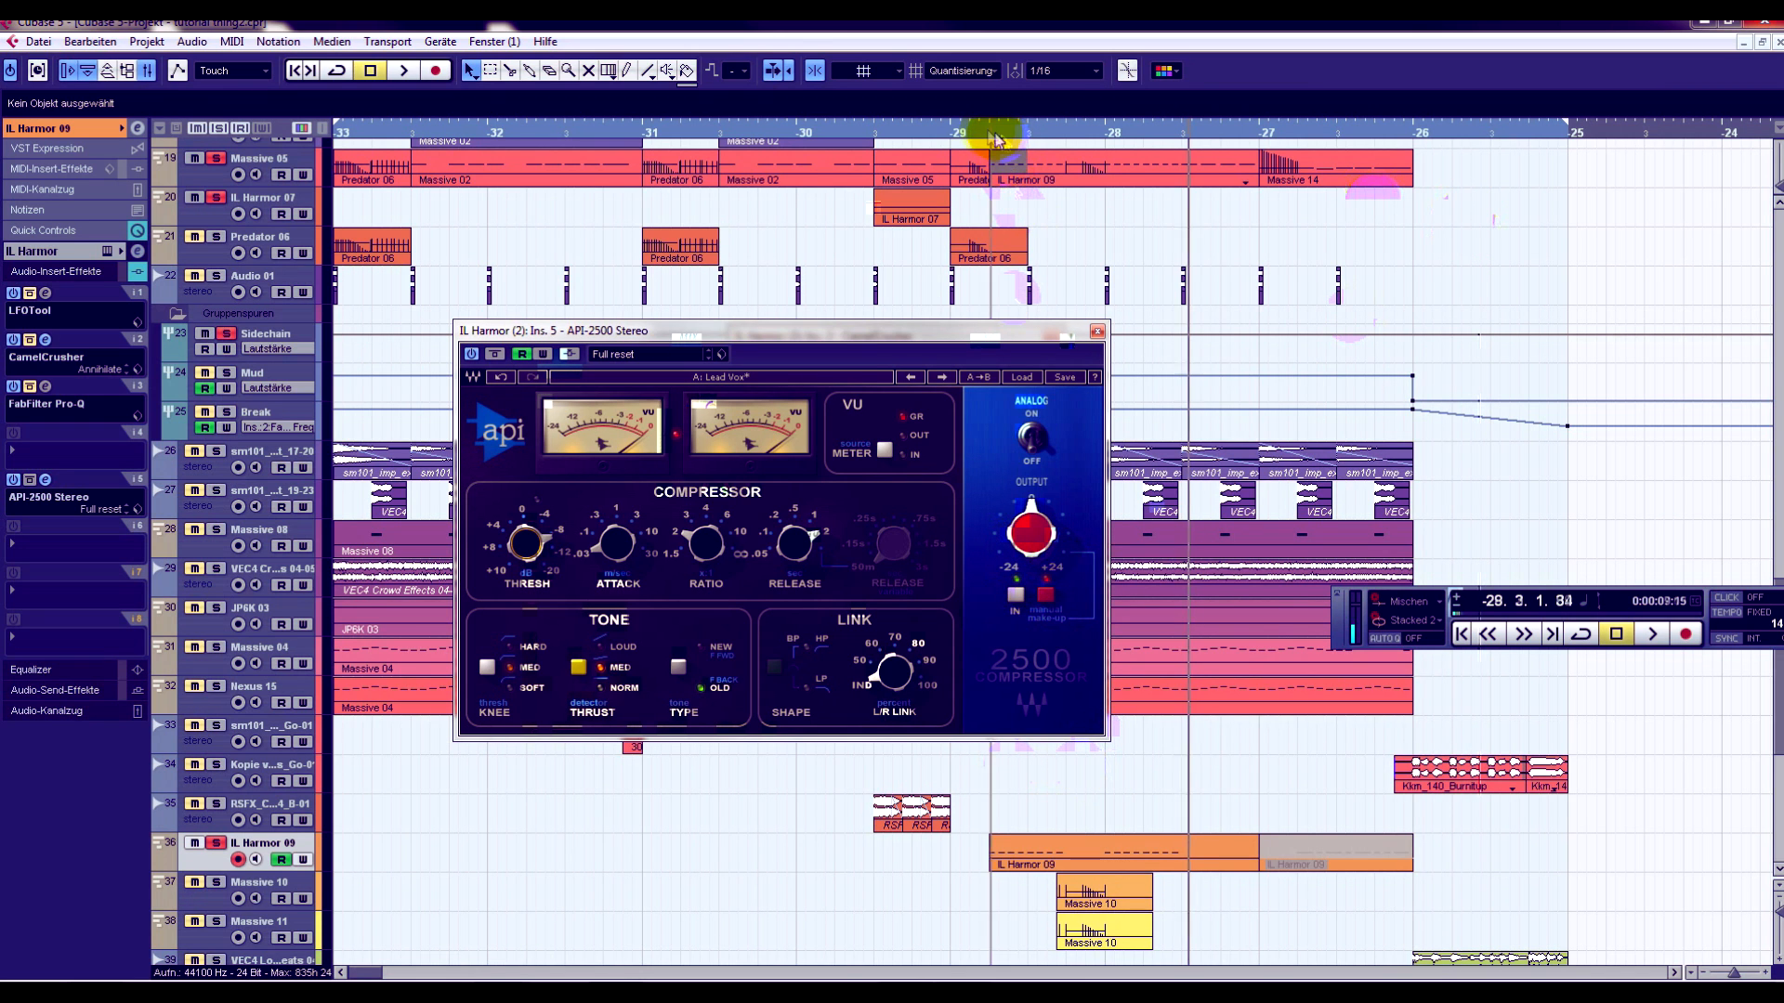
double_click(1008, 846)
drag(577, 334, 810, 320)
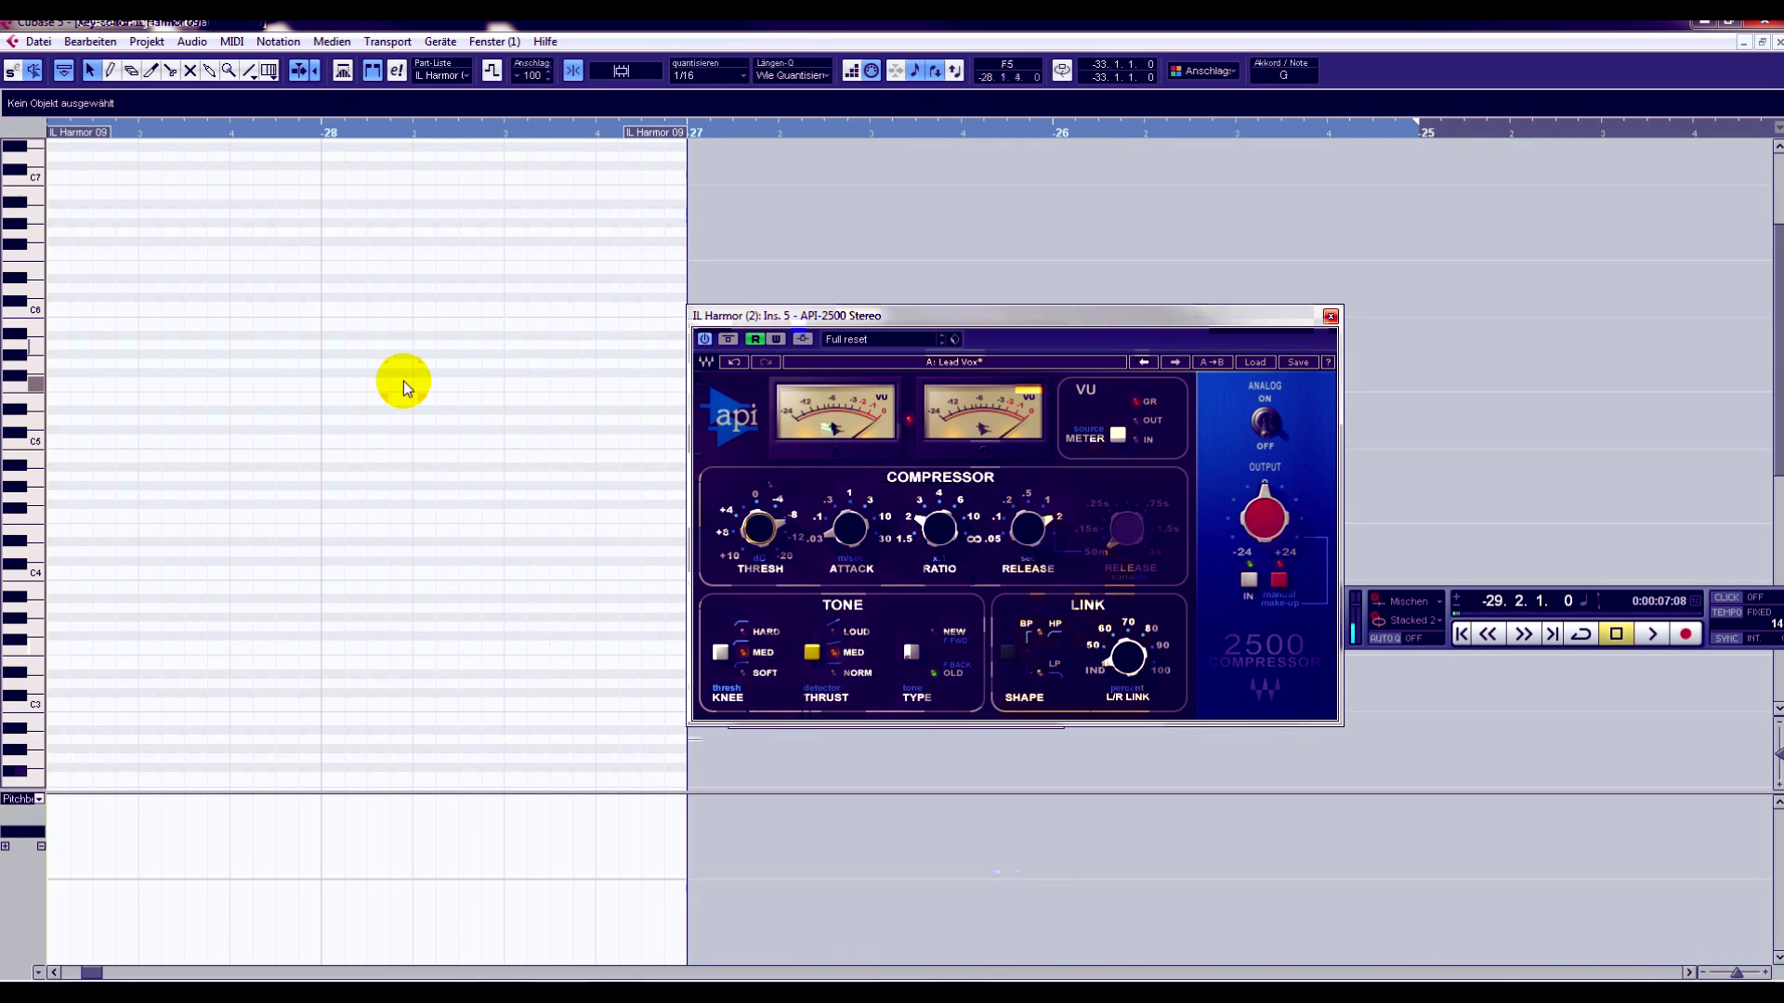
key(space)
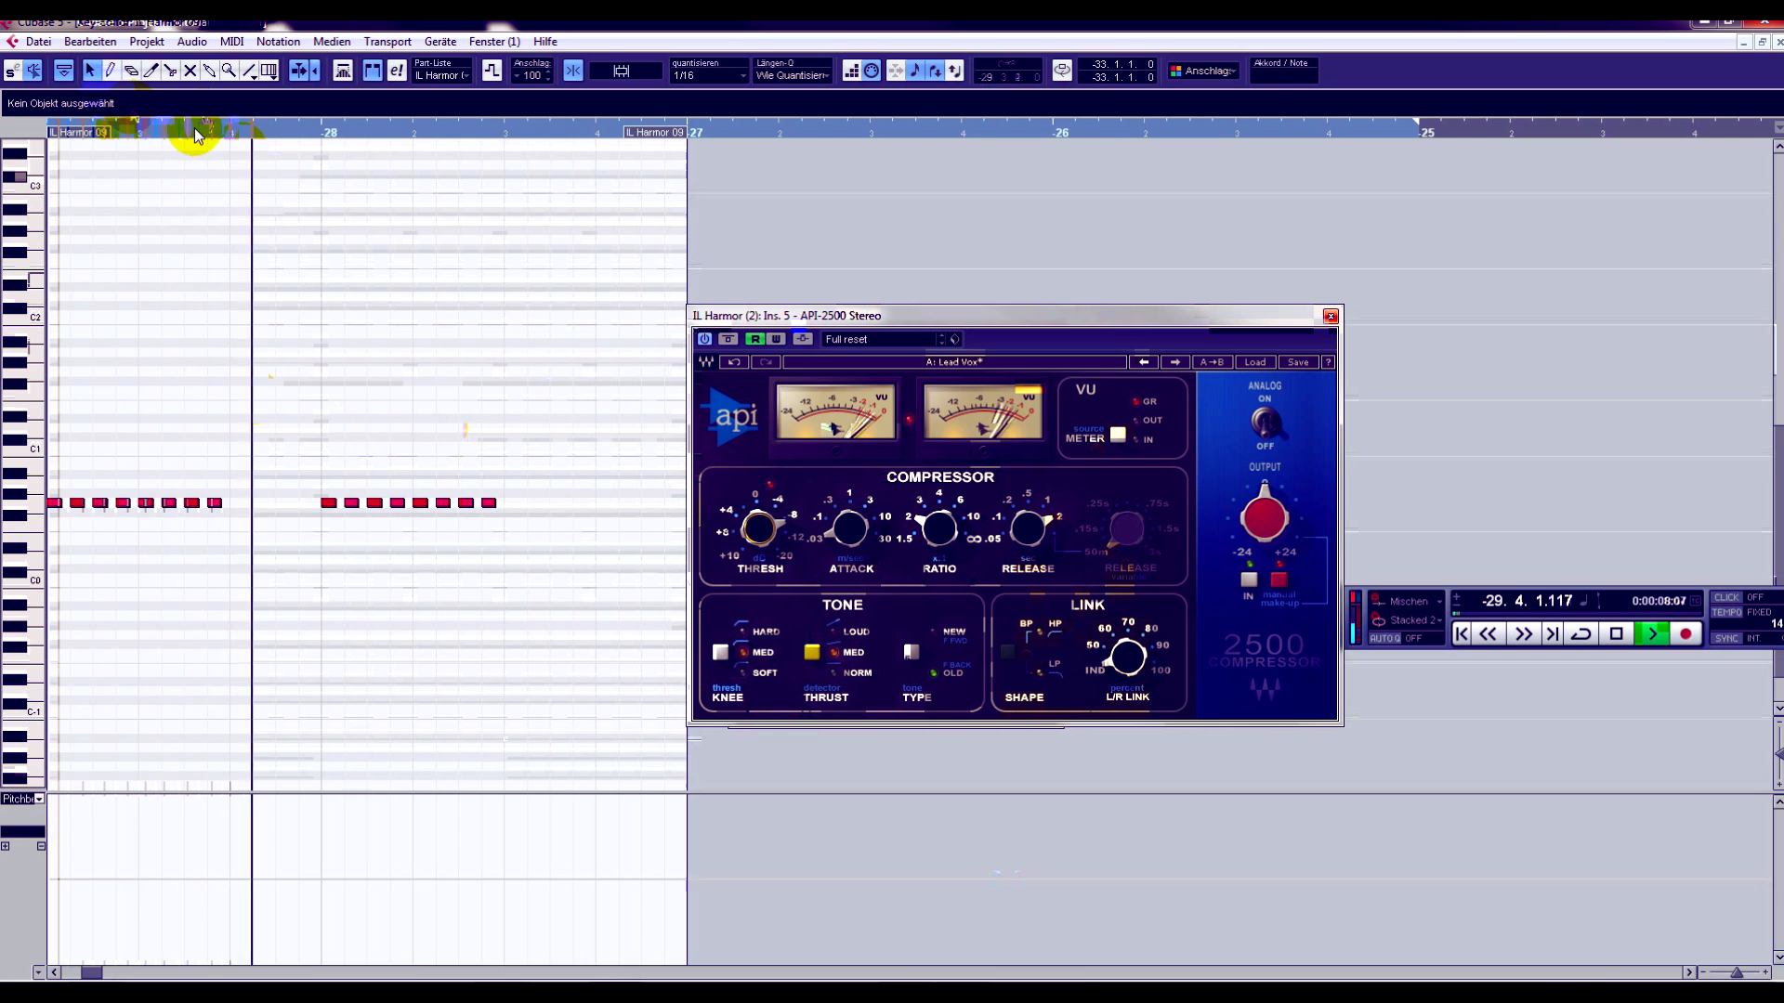
key(space)
click(1775, 41)
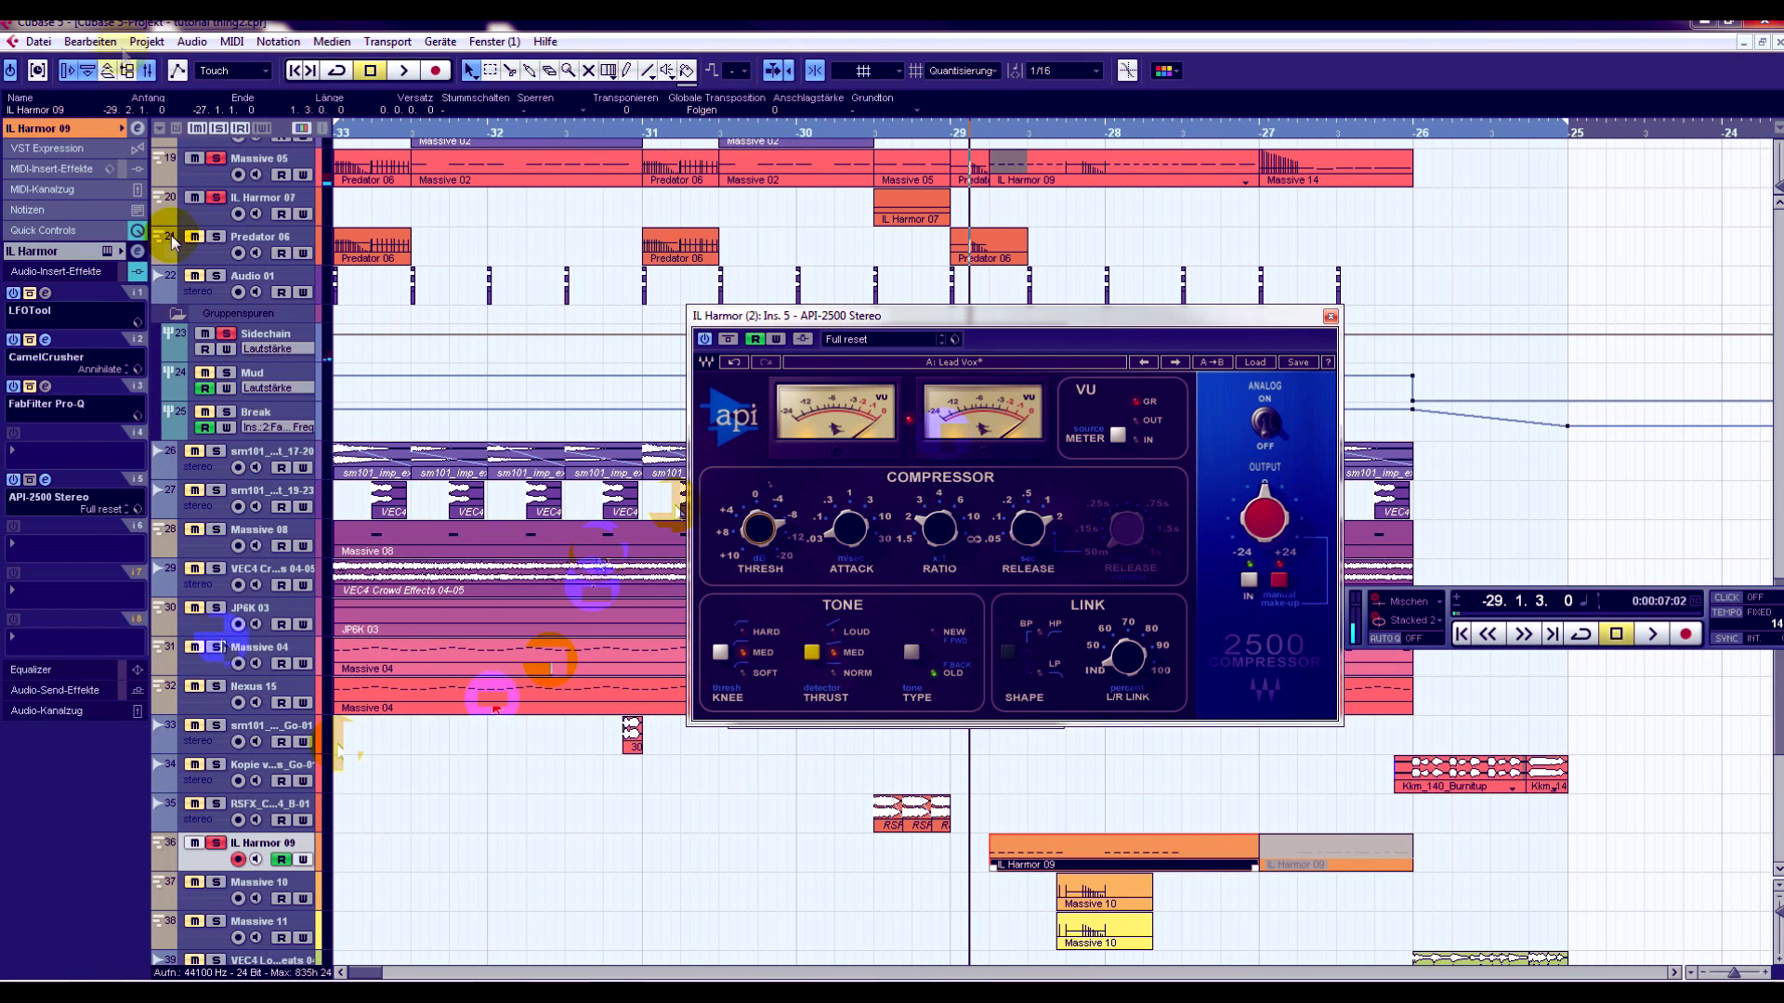
- Reopen the Harmor instrument of the IL Harmor 09 track and show the phaser width's articulator envelope
click(86, 130)
click(109, 153)
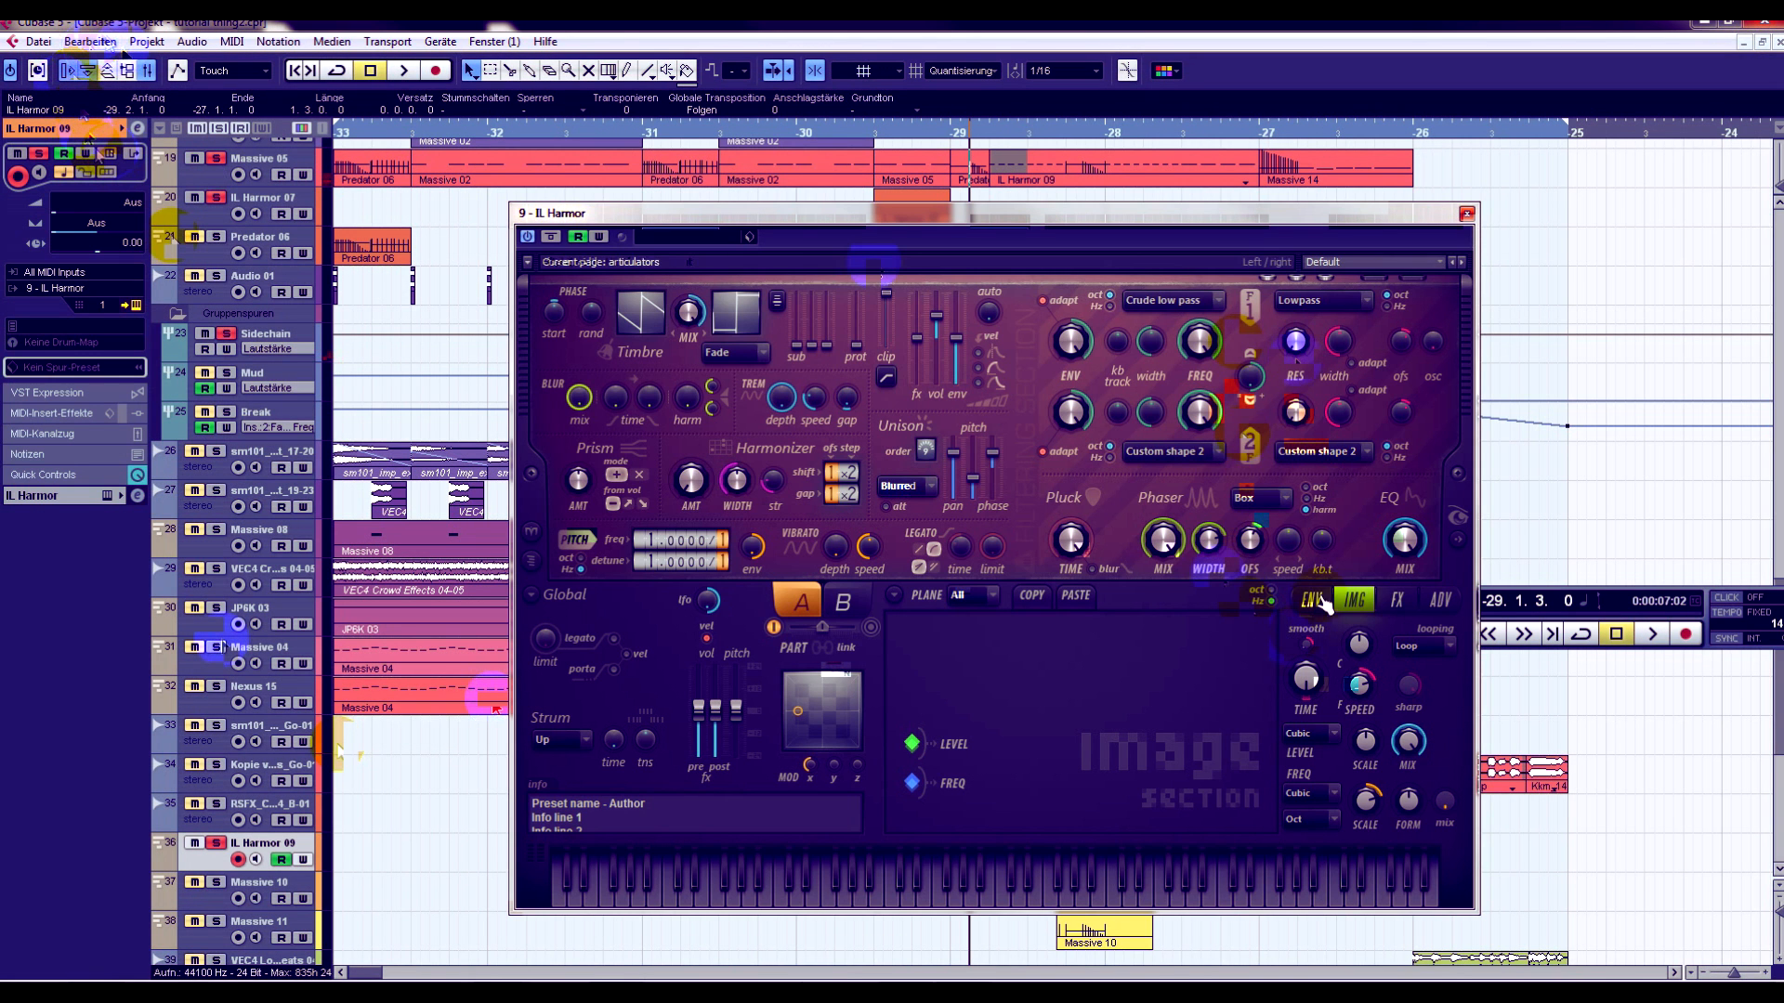
right_click(1208, 541)
click(1241, 587)
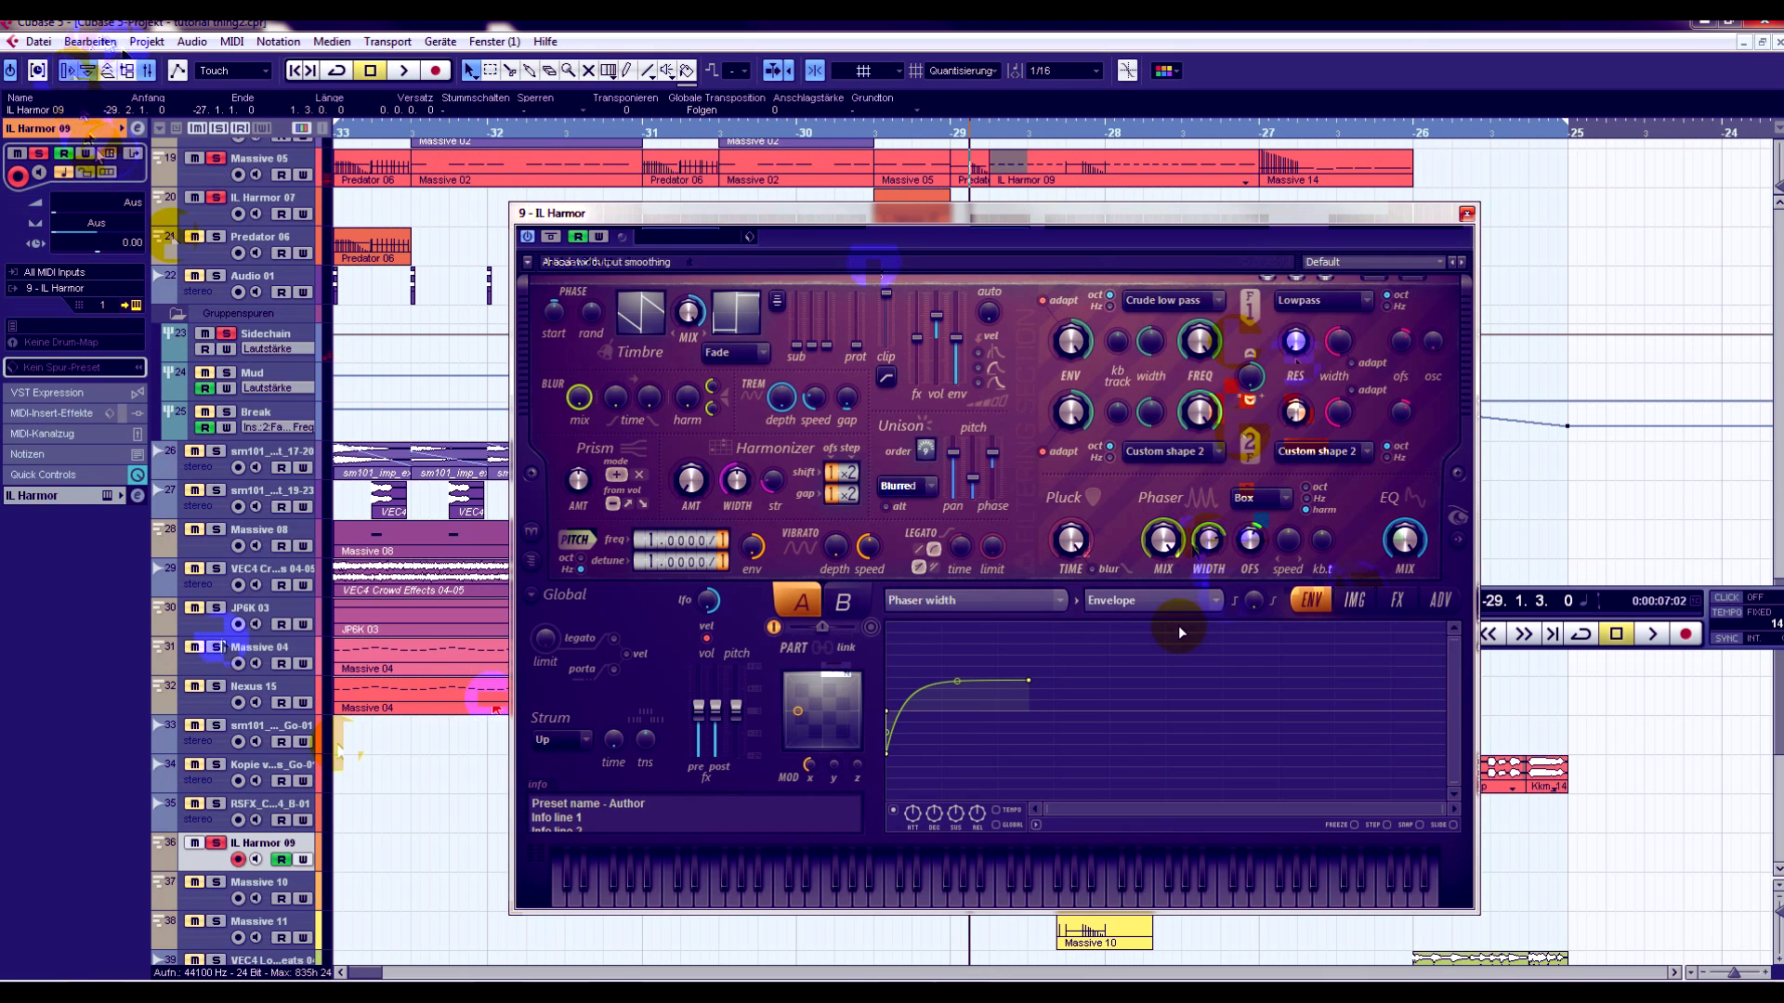
- Reshape the end point of the phaser width envelope to 26% while playing back the drop
key(space)
drag(1030, 681, 955, 679)
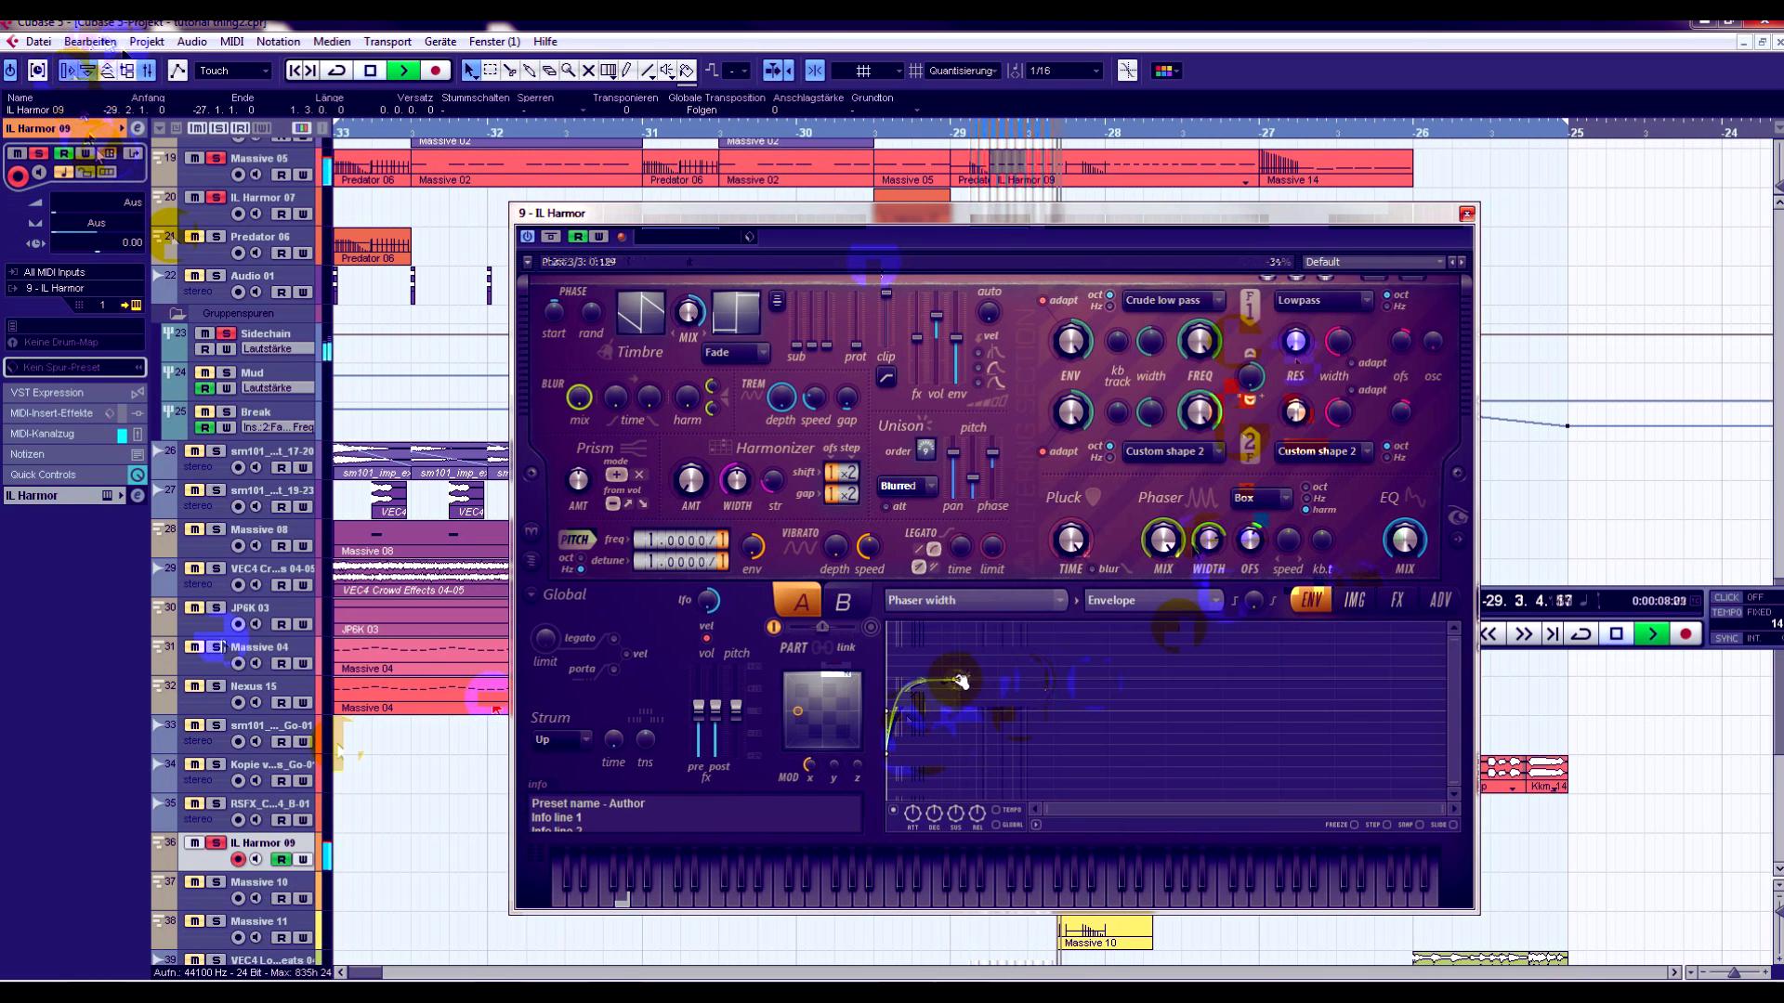
click(960, 156)
mouse_move(955, 679)
mouse_down()
mouse_move(1022, 700)
mouse_move(959, 651)
mouse_up()
click(924, 134)
click(872, 130)
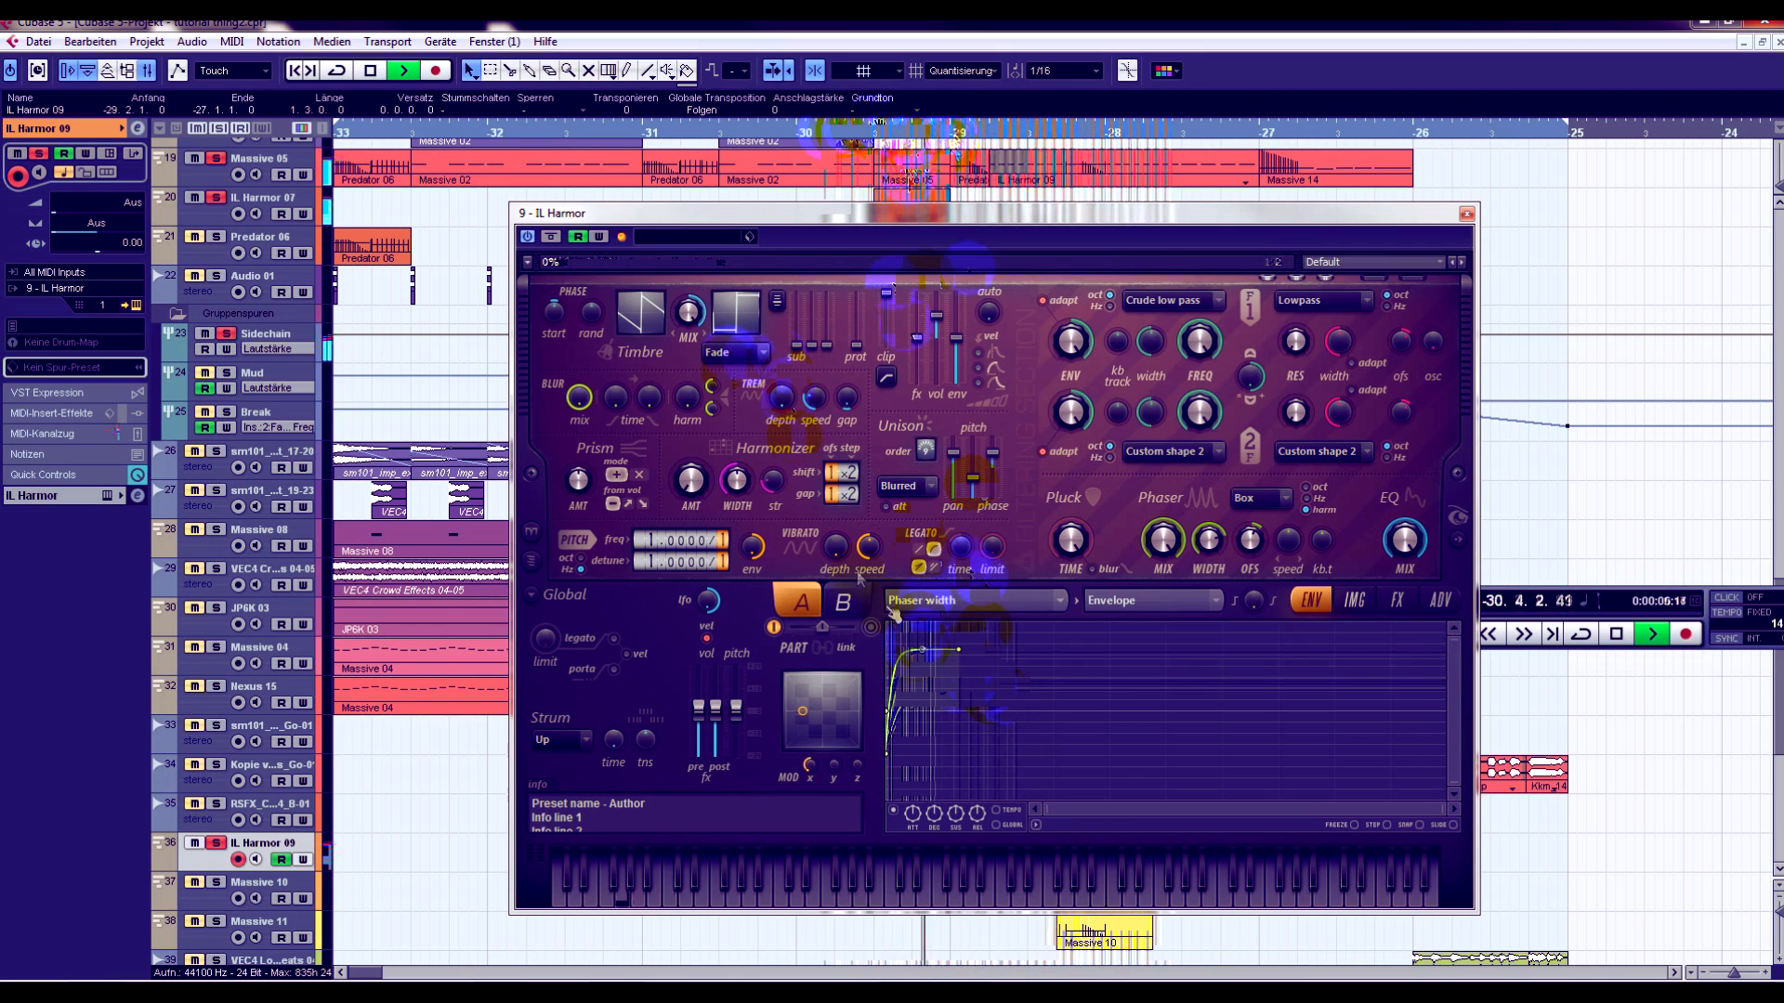
drag(958, 650, 992, 688)
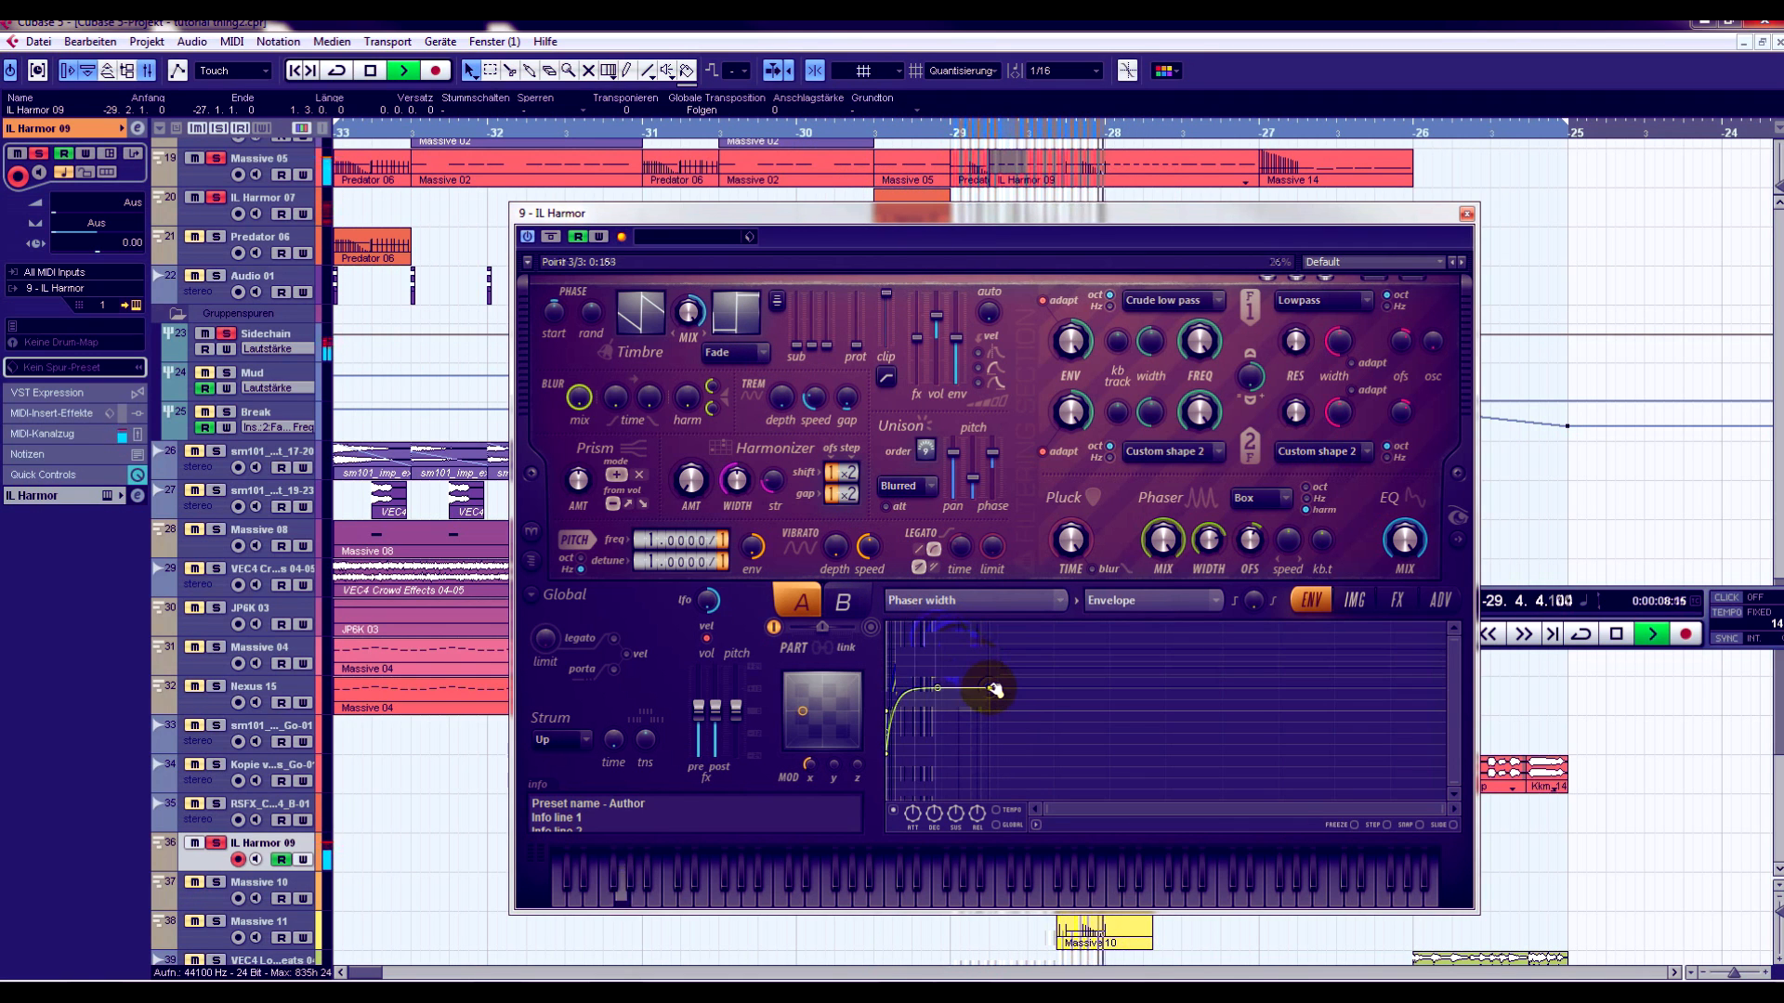
click(884, 126)
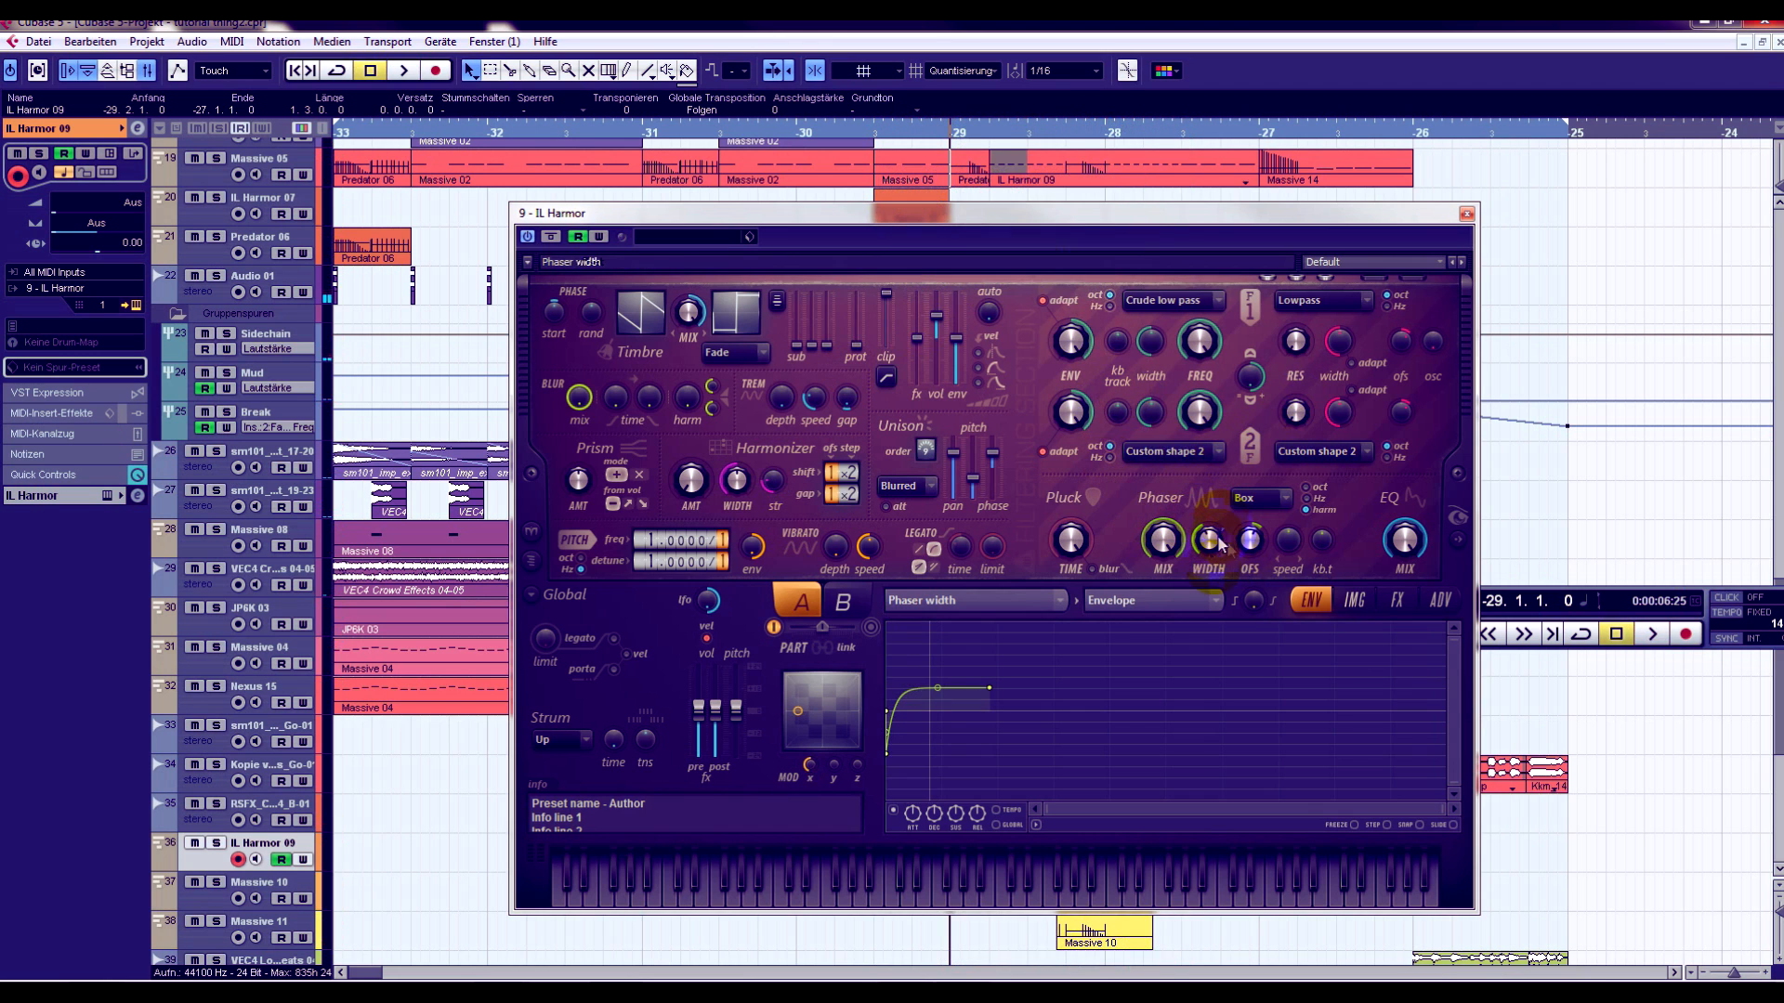
- Play the unsoloed section with Harmor's phaser settings in view, check its effects and advanced pages, and close the instrument
drag(1217, 237, 1117, 212)
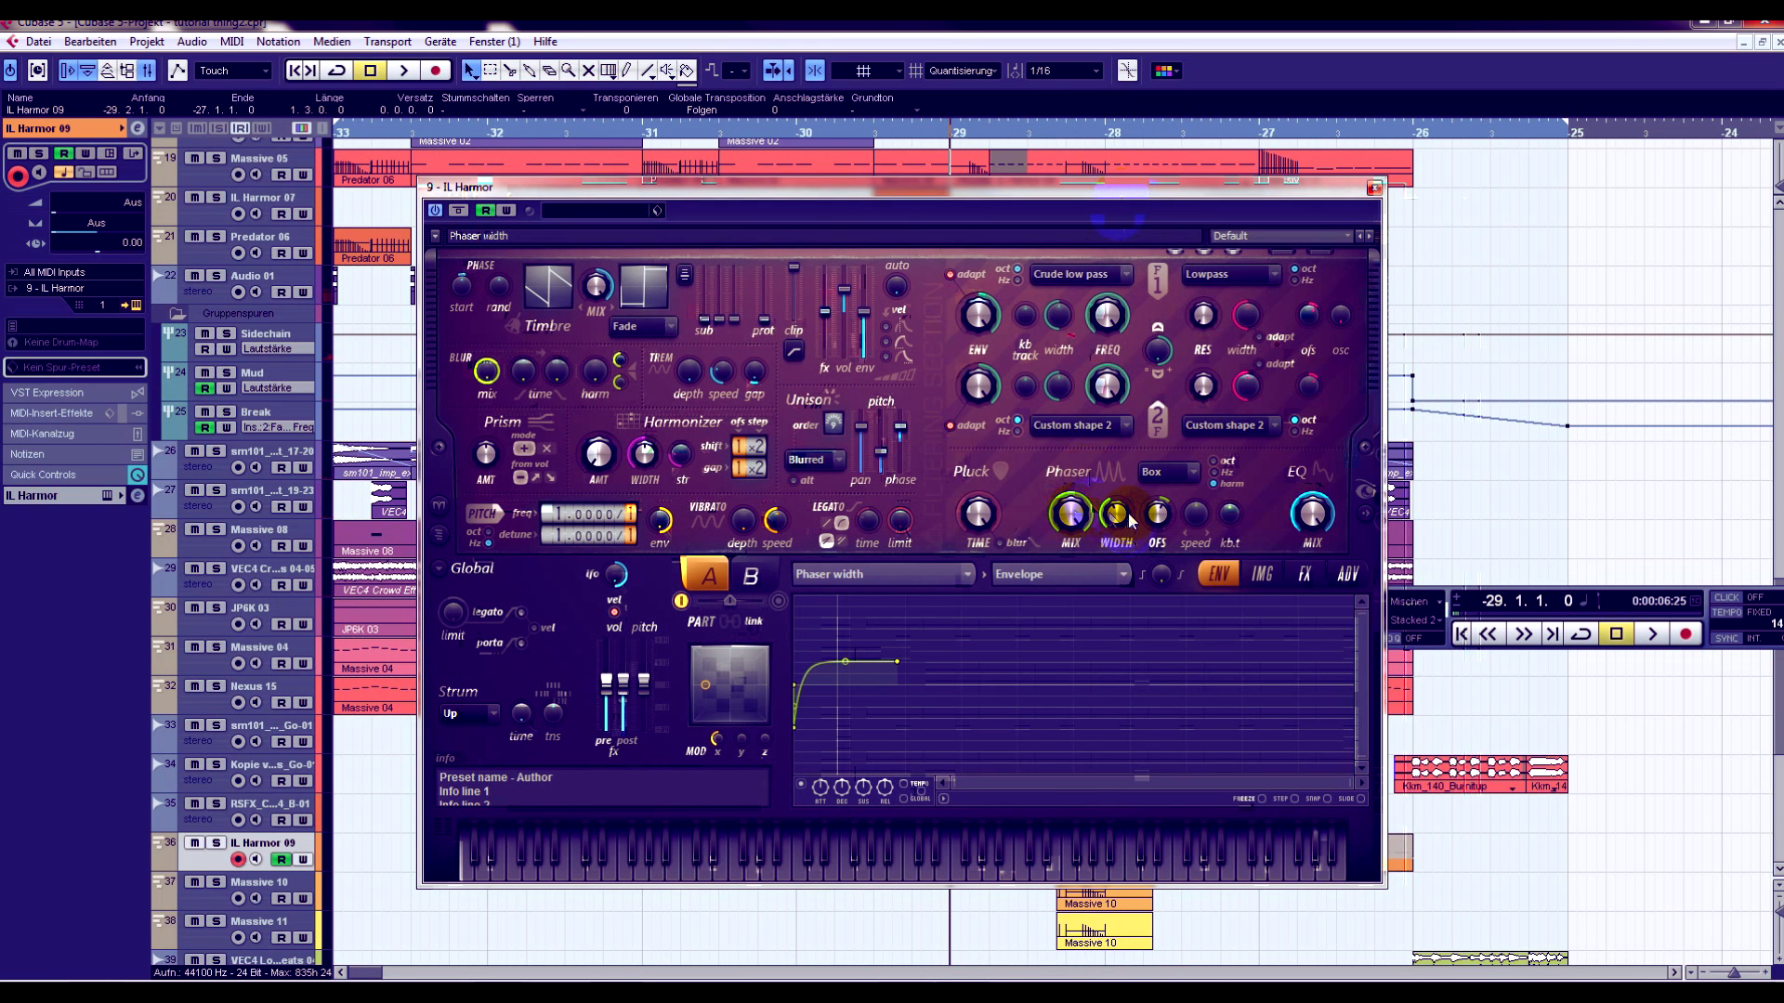
key(space)
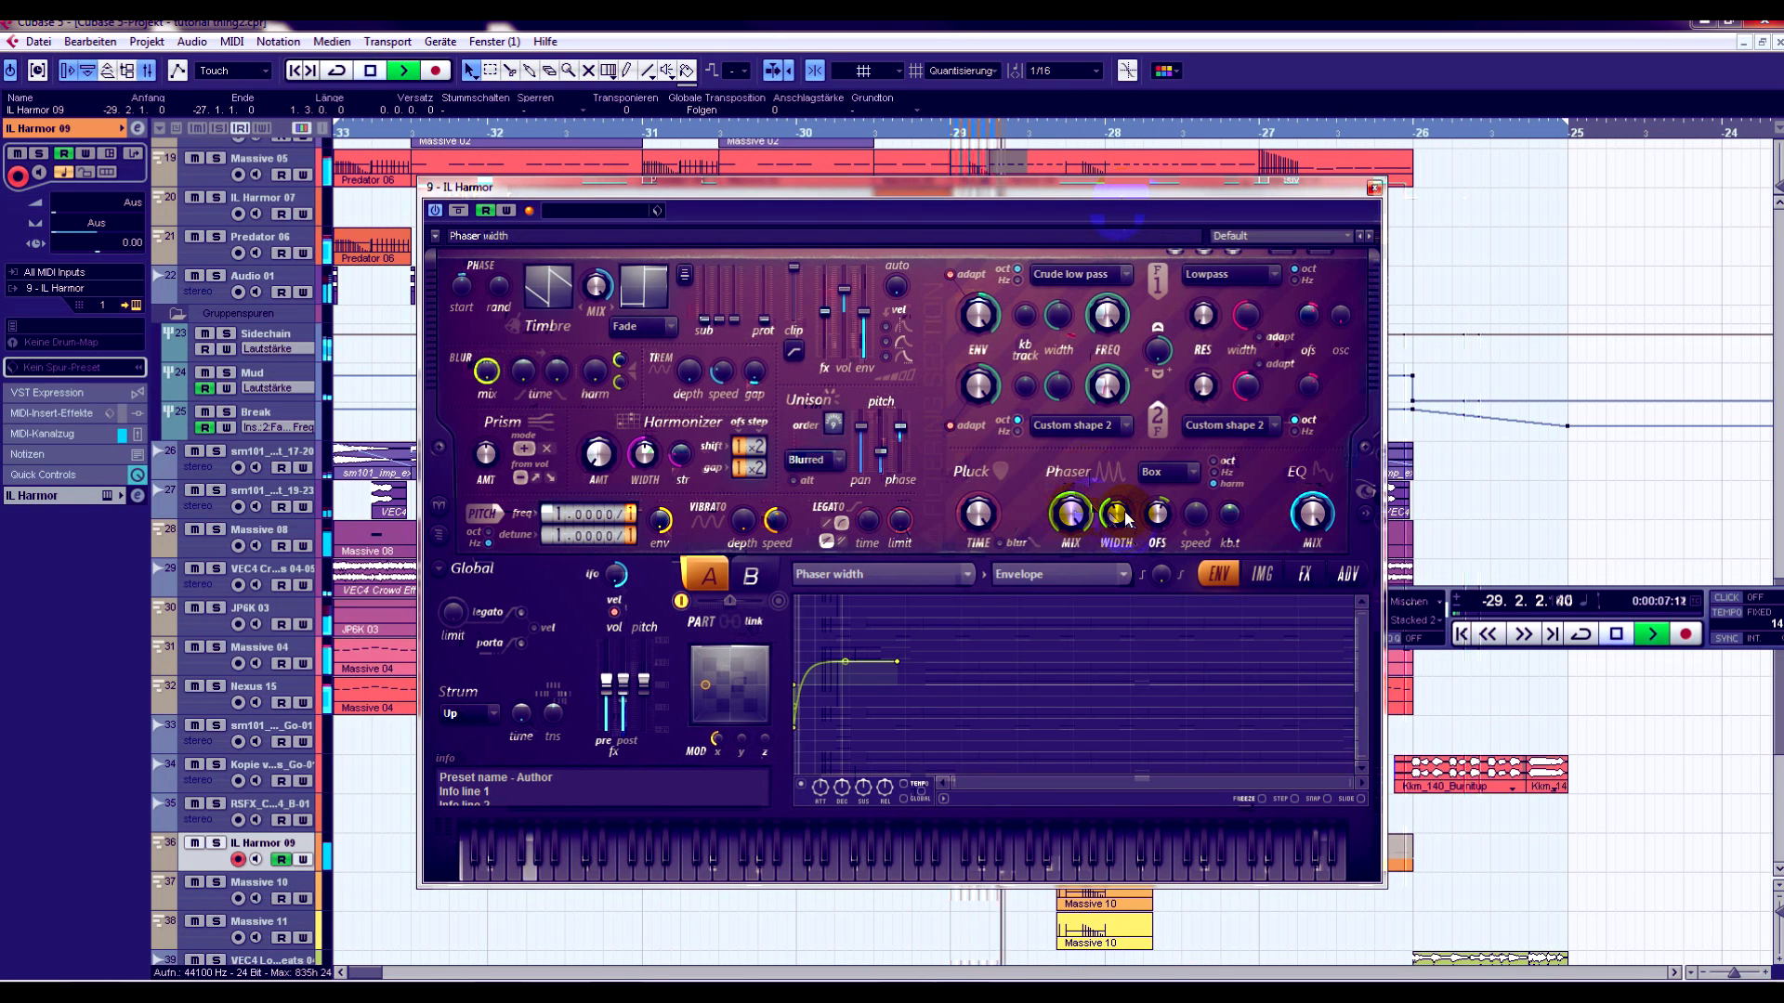
key(space)
click(1304, 574)
click(1350, 576)
click(1375, 186)
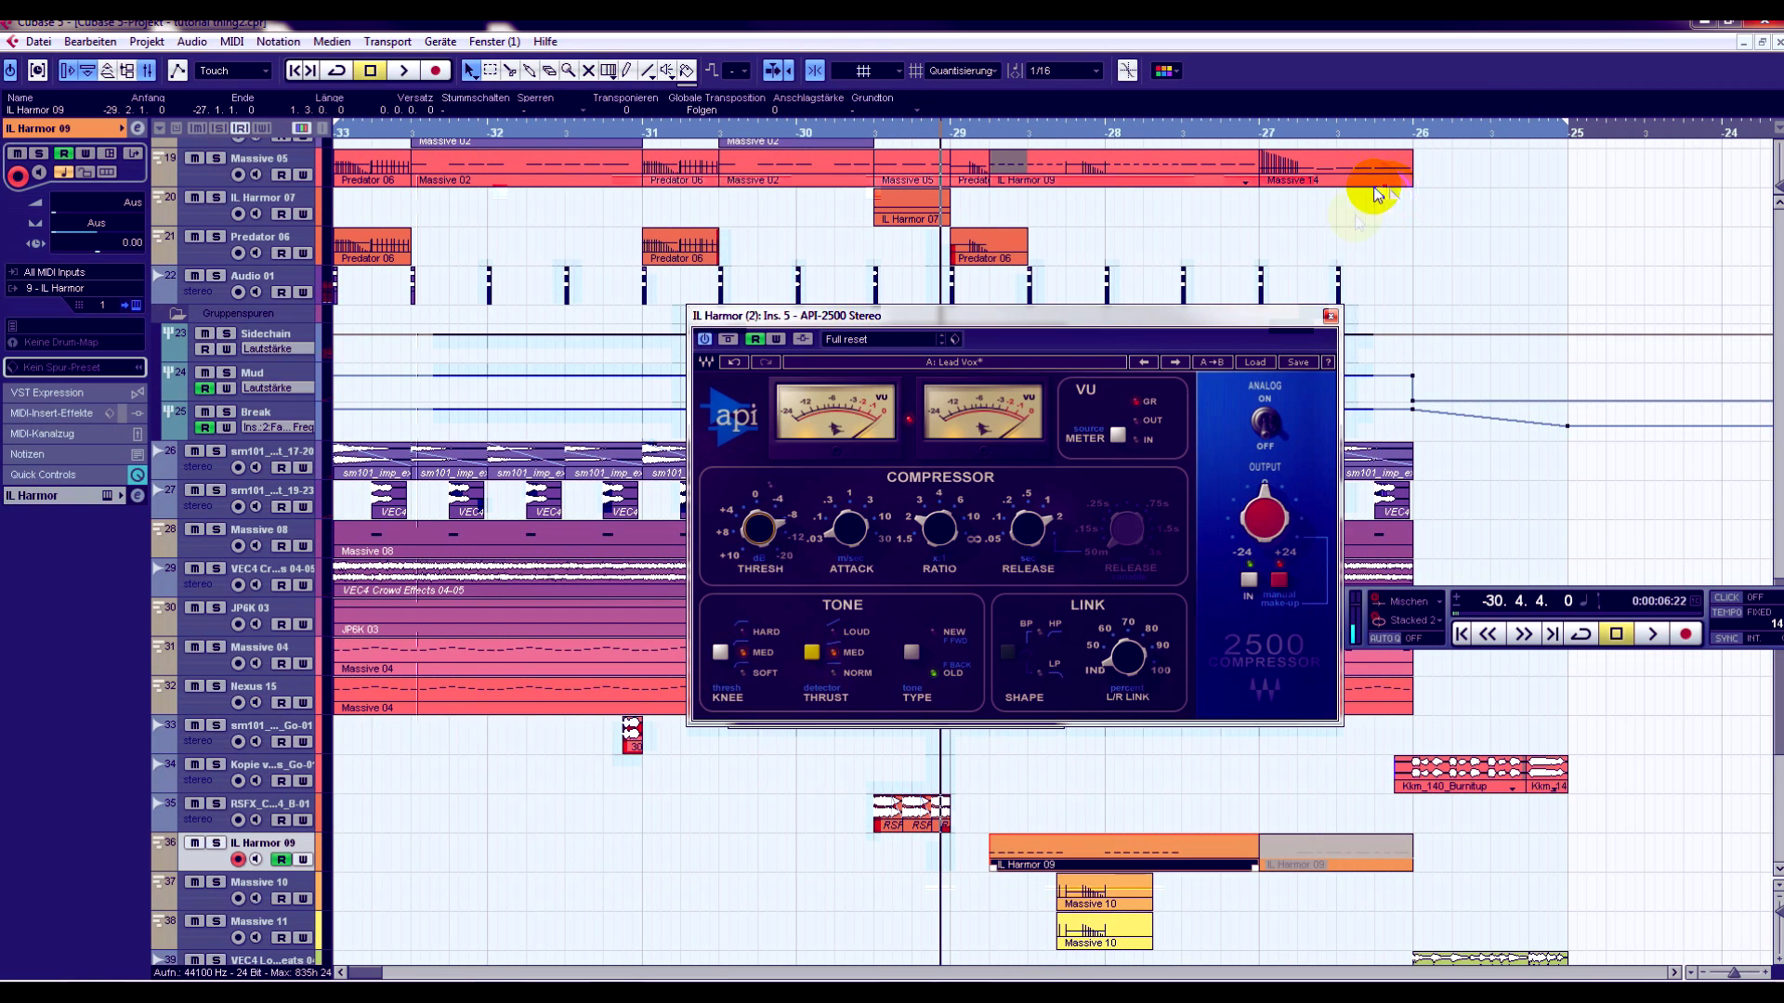
- Show the IL Harmor 09 track's insert effects and open CamelCrusher and FabFilter Pro-Q
click(42, 497)
click(51, 273)
click(45, 339)
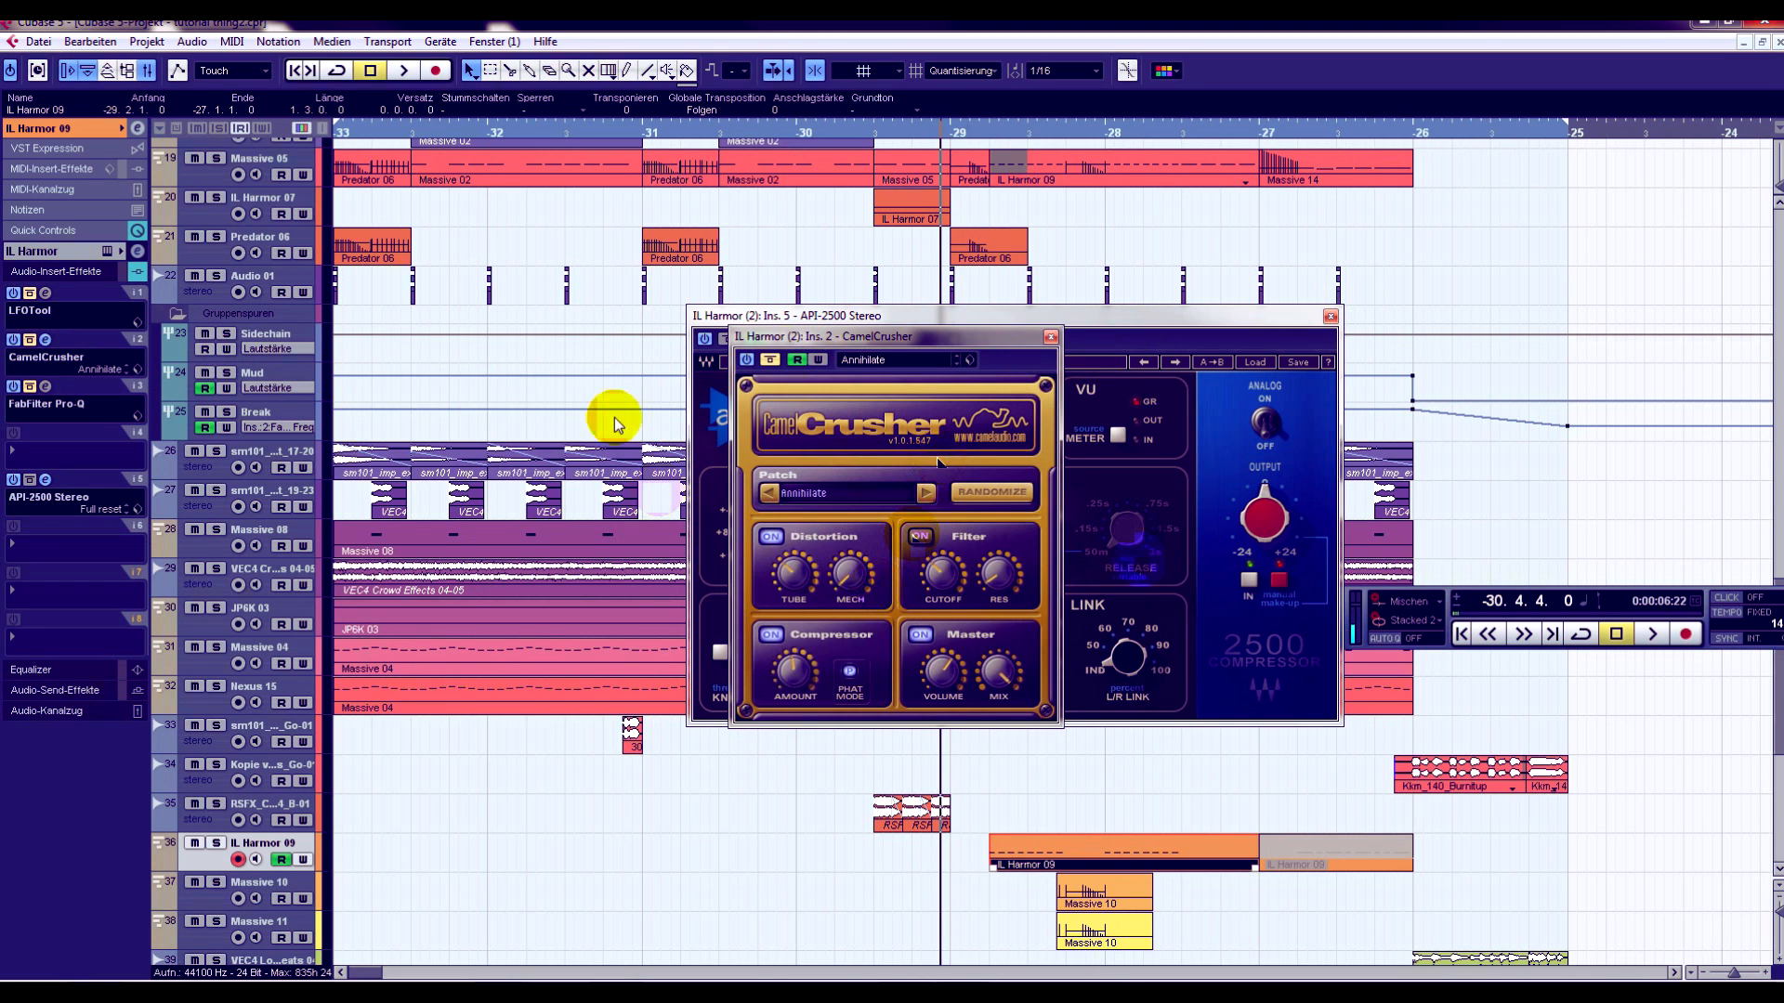
click(46, 386)
- Play the section around bar -29 with the Pro-Q curve in view and solo the IL Harmor 09 track
key(space)
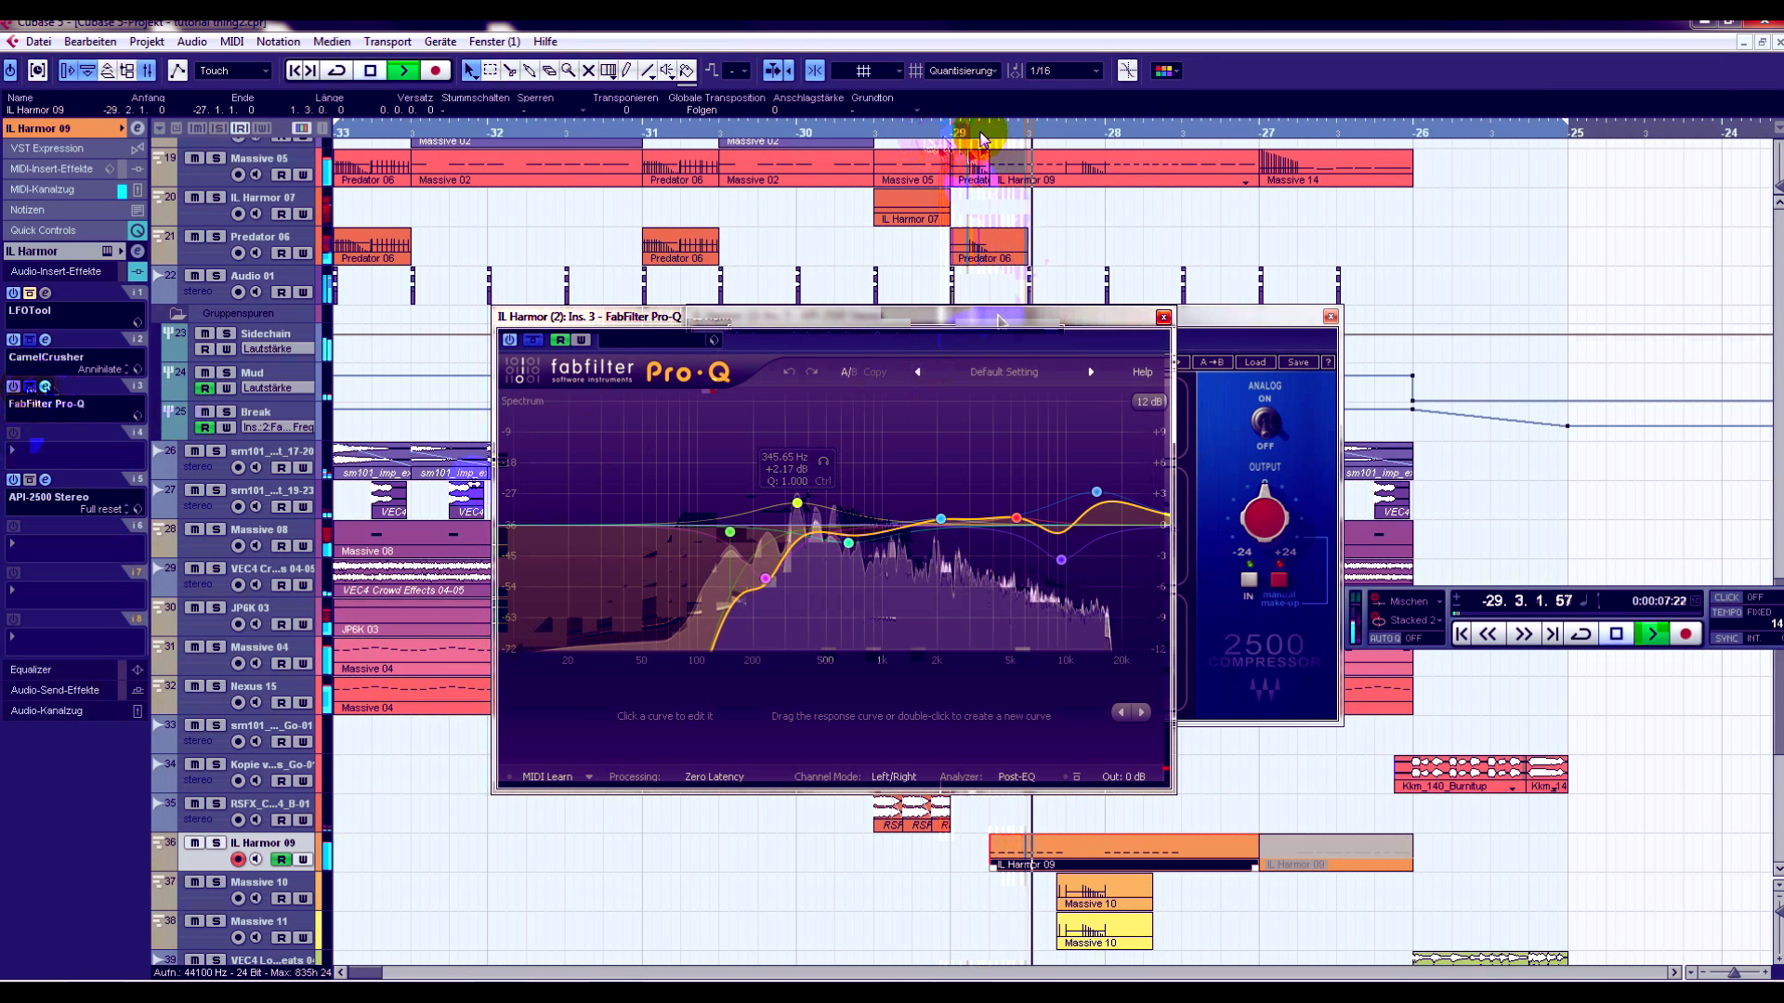
key(space)
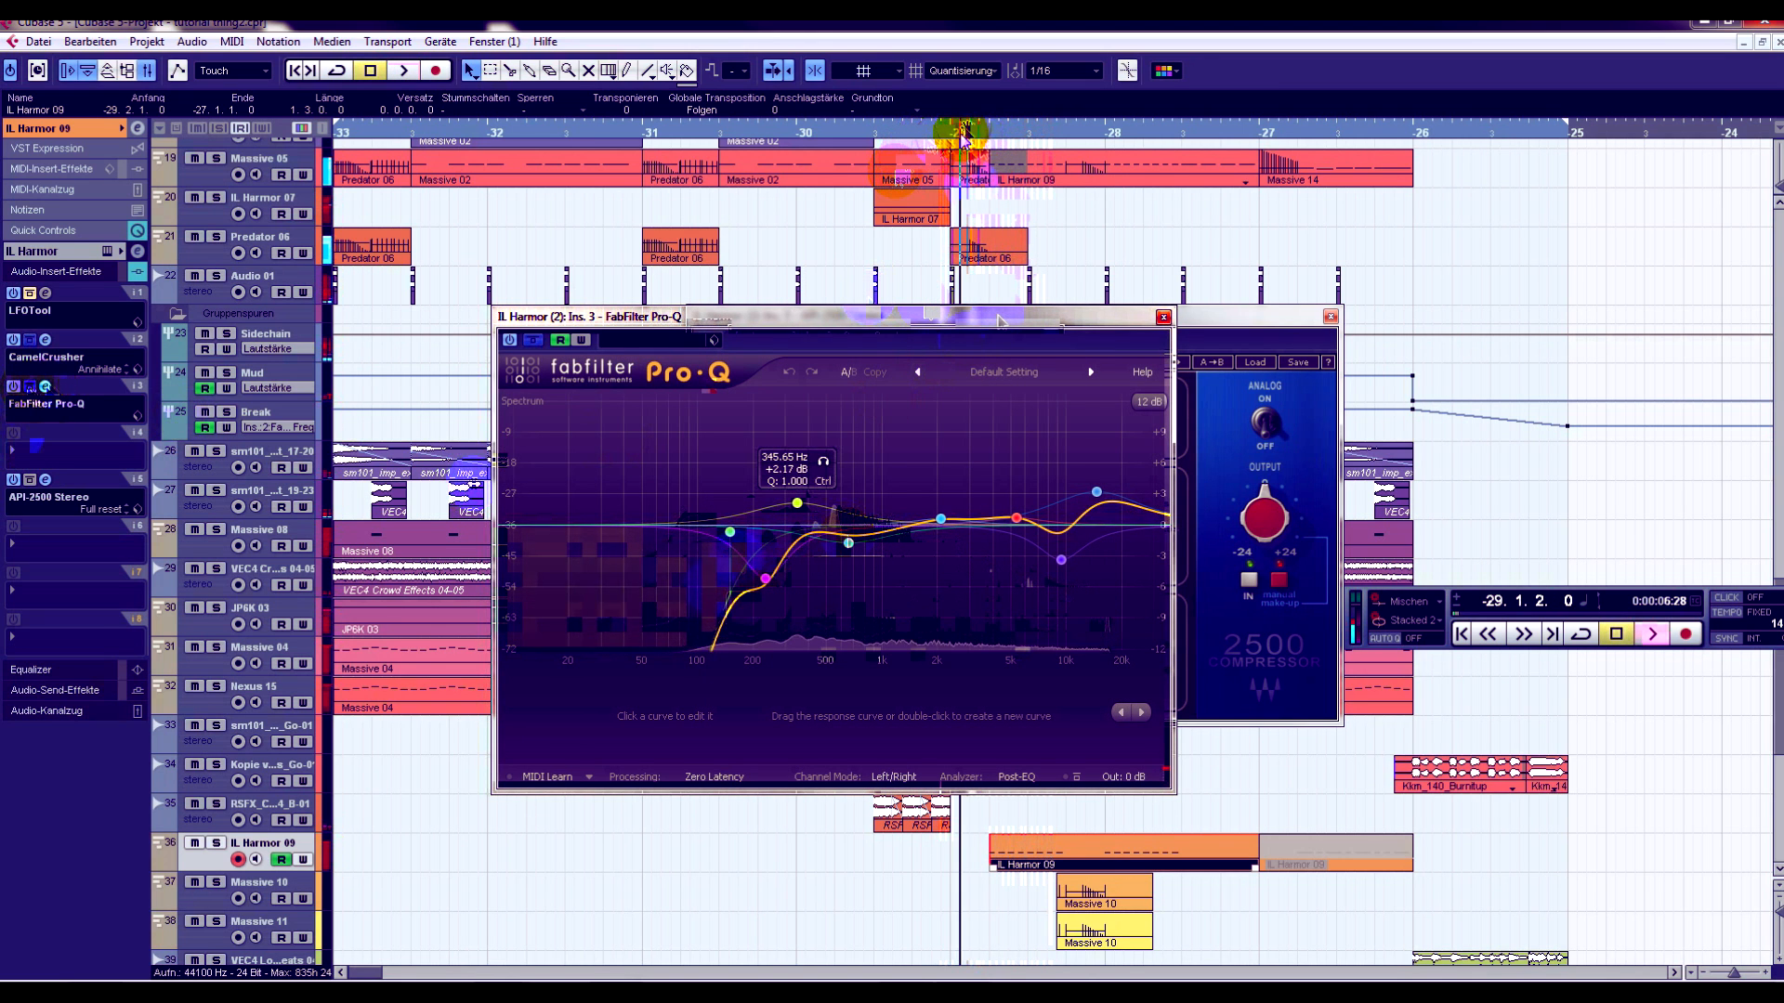
click(960, 130)
click(217, 843)
- Move the insert effect windows aside to uncover the arrangement and select the Massive 05 track
click(720, 320)
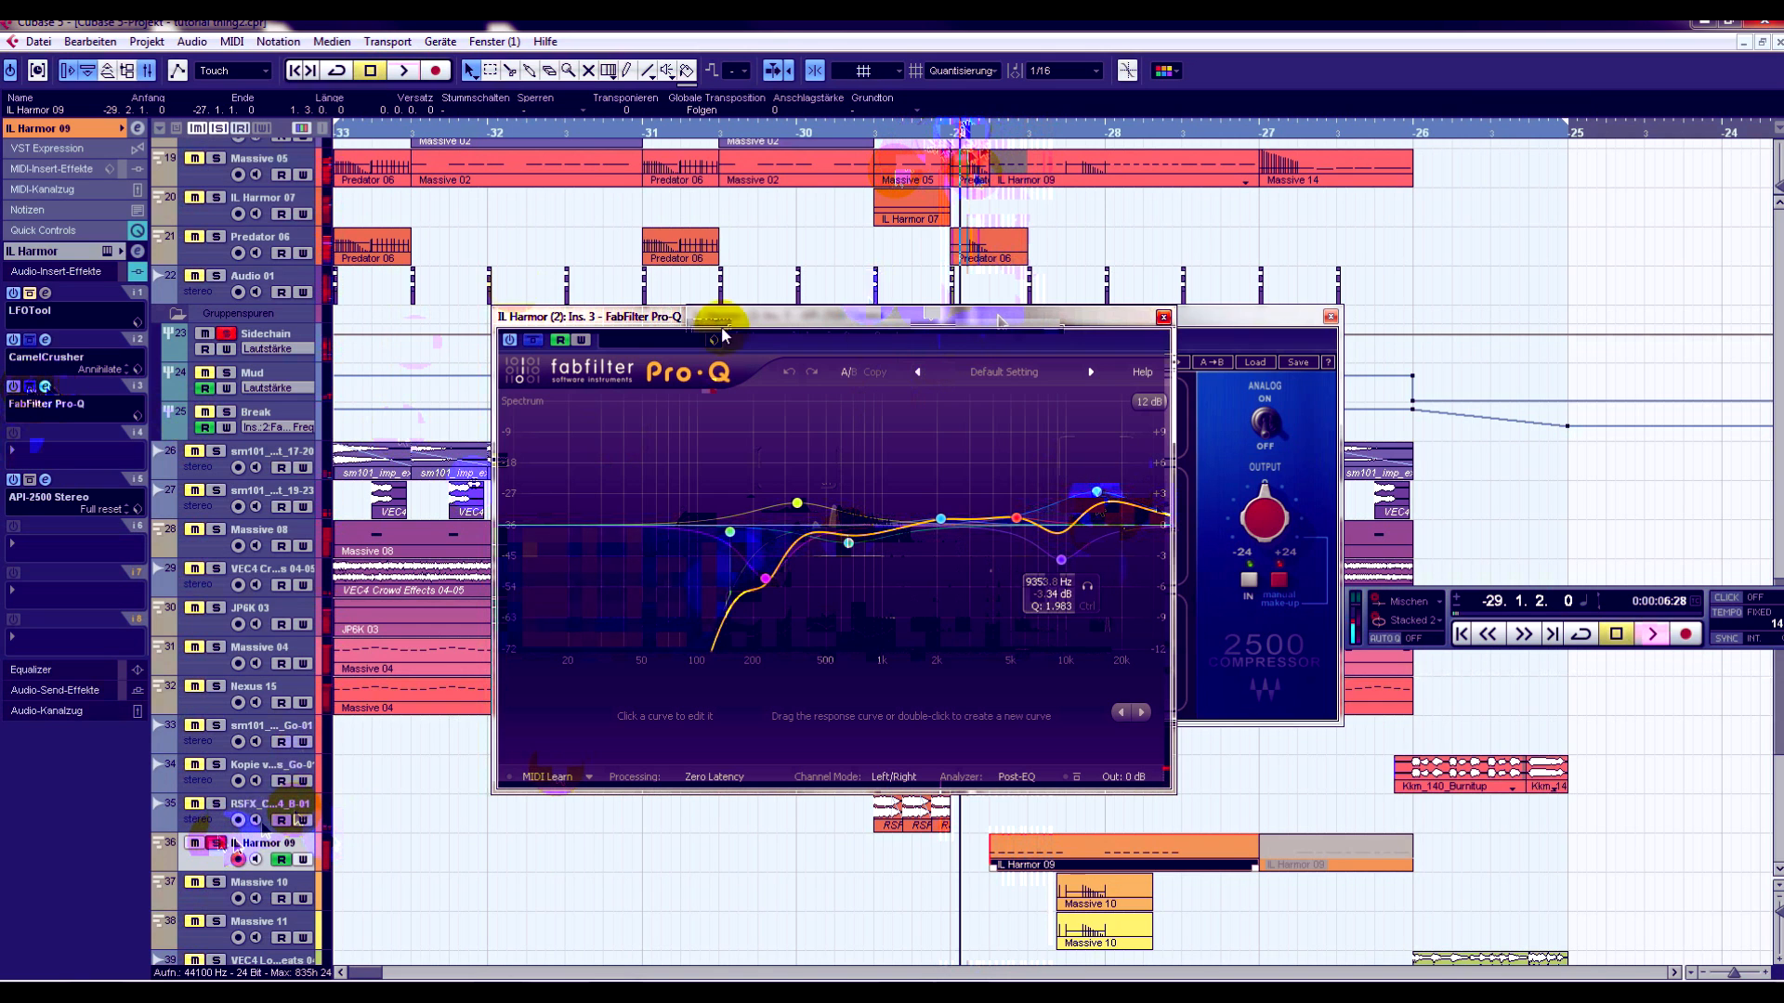
drag(1007, 320, 1213, 333)
scroll(1017, 204, up, 4)
drag(974, 316, 1142, 397)
drag(1038, 328, 1006, 404)
click(292, 326)
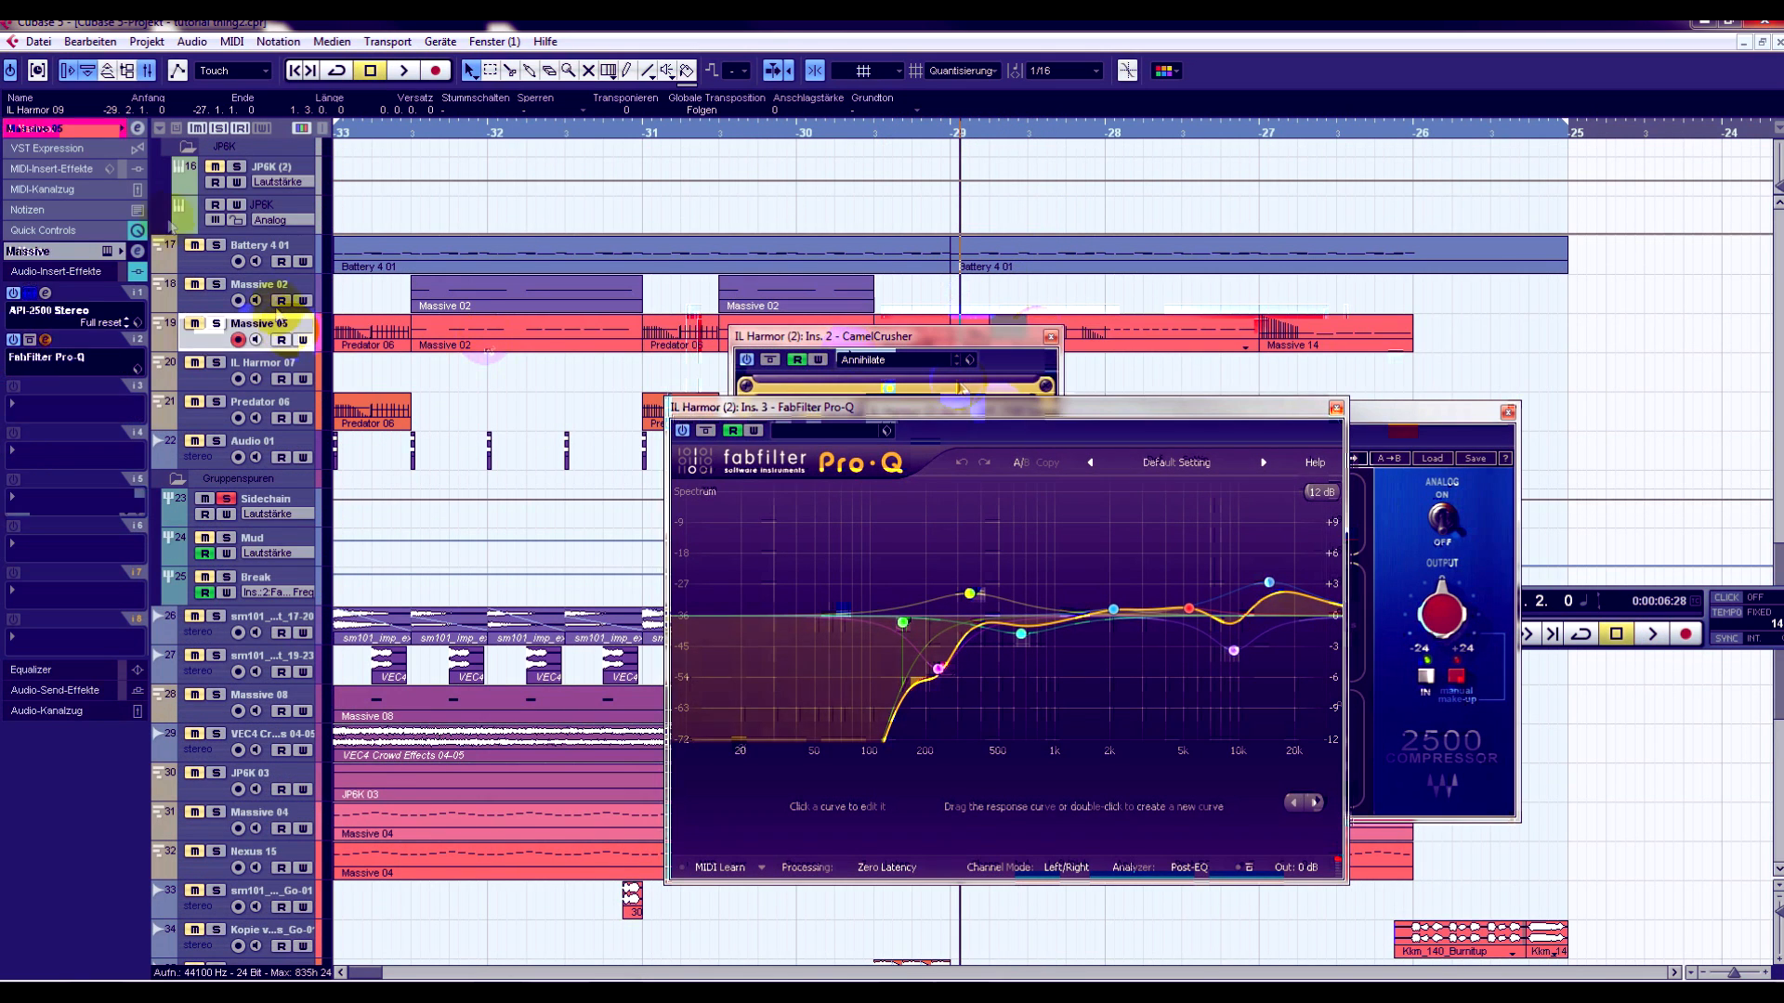
- Open the Massive instrument of the Massive 05 track, move its window over the arrangement, and close it again
click(98, 130)
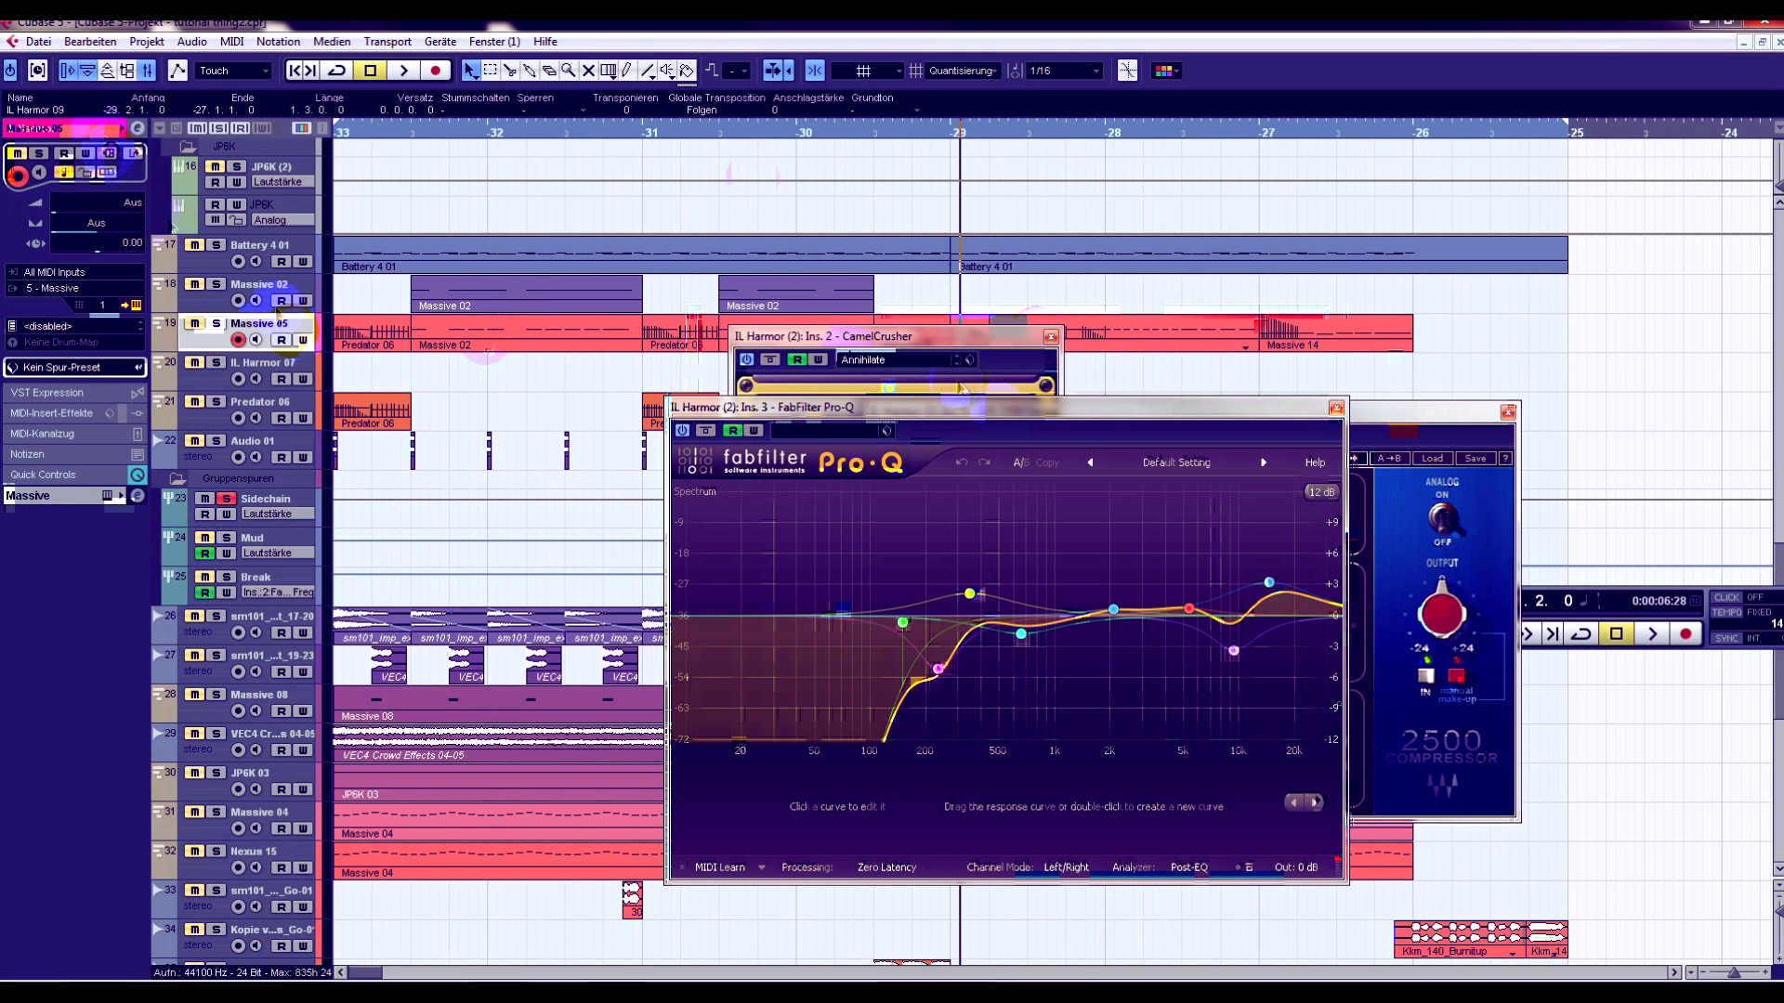
drag(1743, 206, 858, 127)
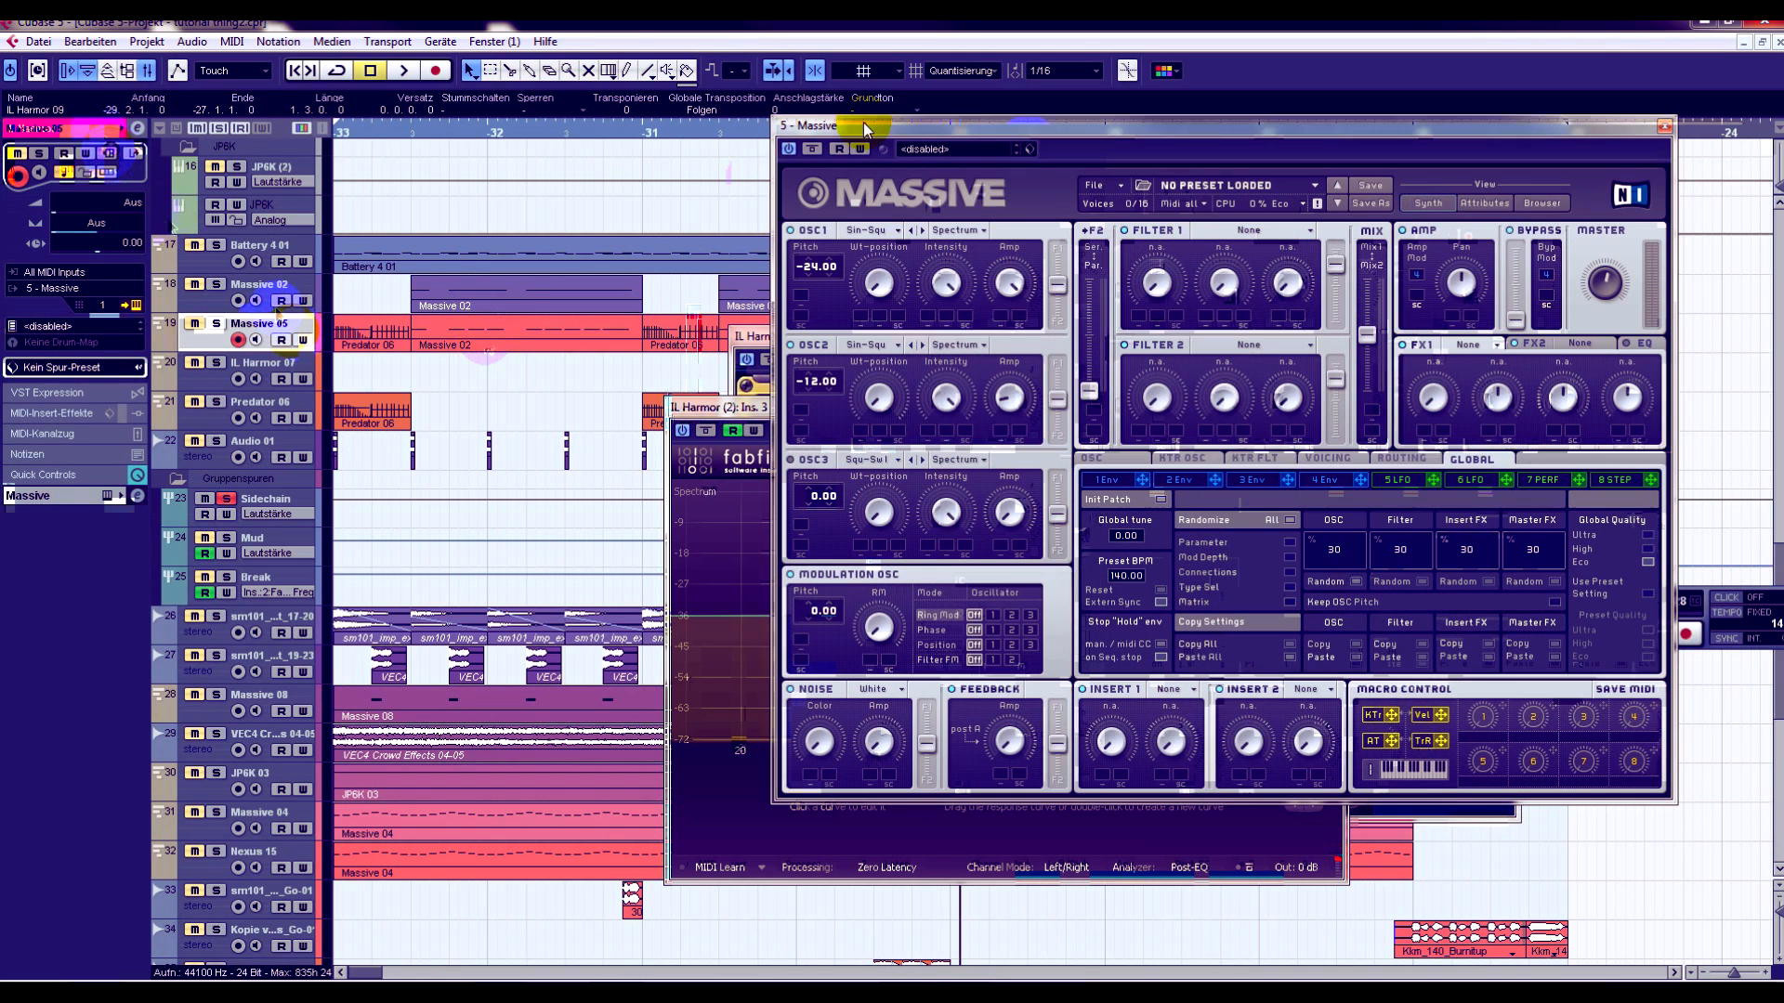
click(1658, 128)
- Close the FabFilter Pro-Q, 2500 Compressor and CamelCrusher windows to clear the arrangement
click(1336, 407)
click(1508, 413)
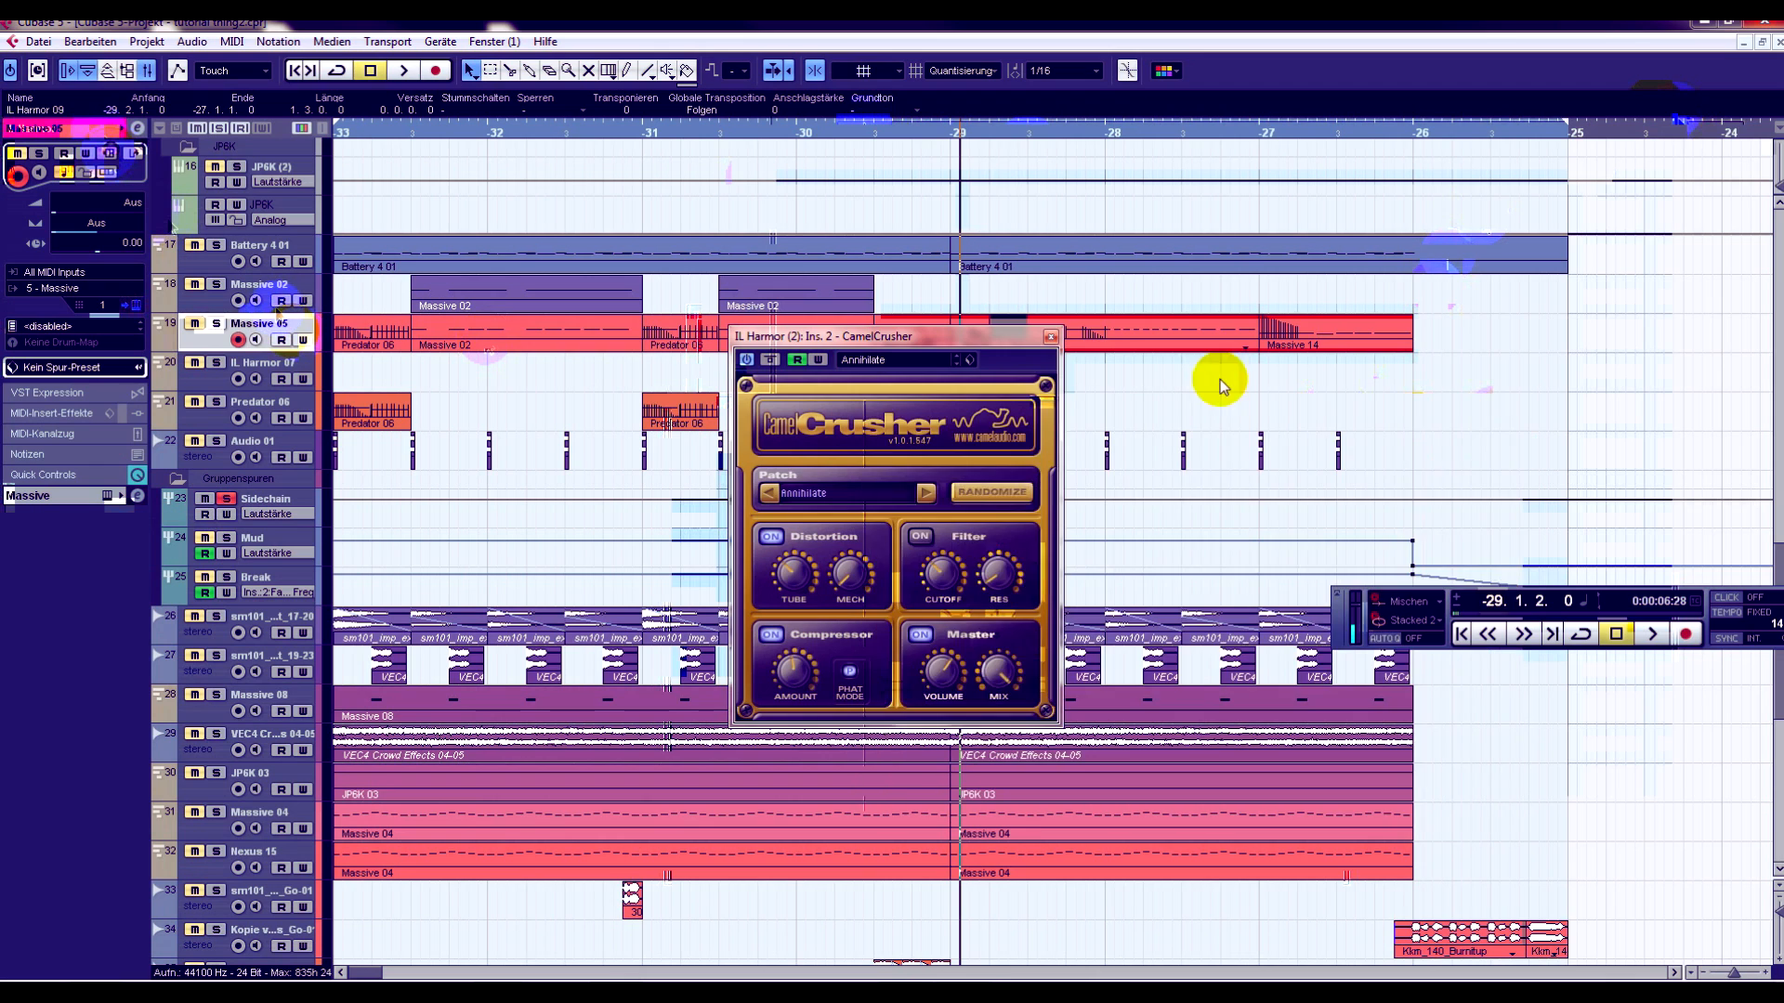
click(1051, 336)
- Clear the clip selection, play the soloed tracks from bar -29, and move playback back to just before bar -30.3
scroll(1022, 552, down, 6)
scroll(1015, 556, up, 4)
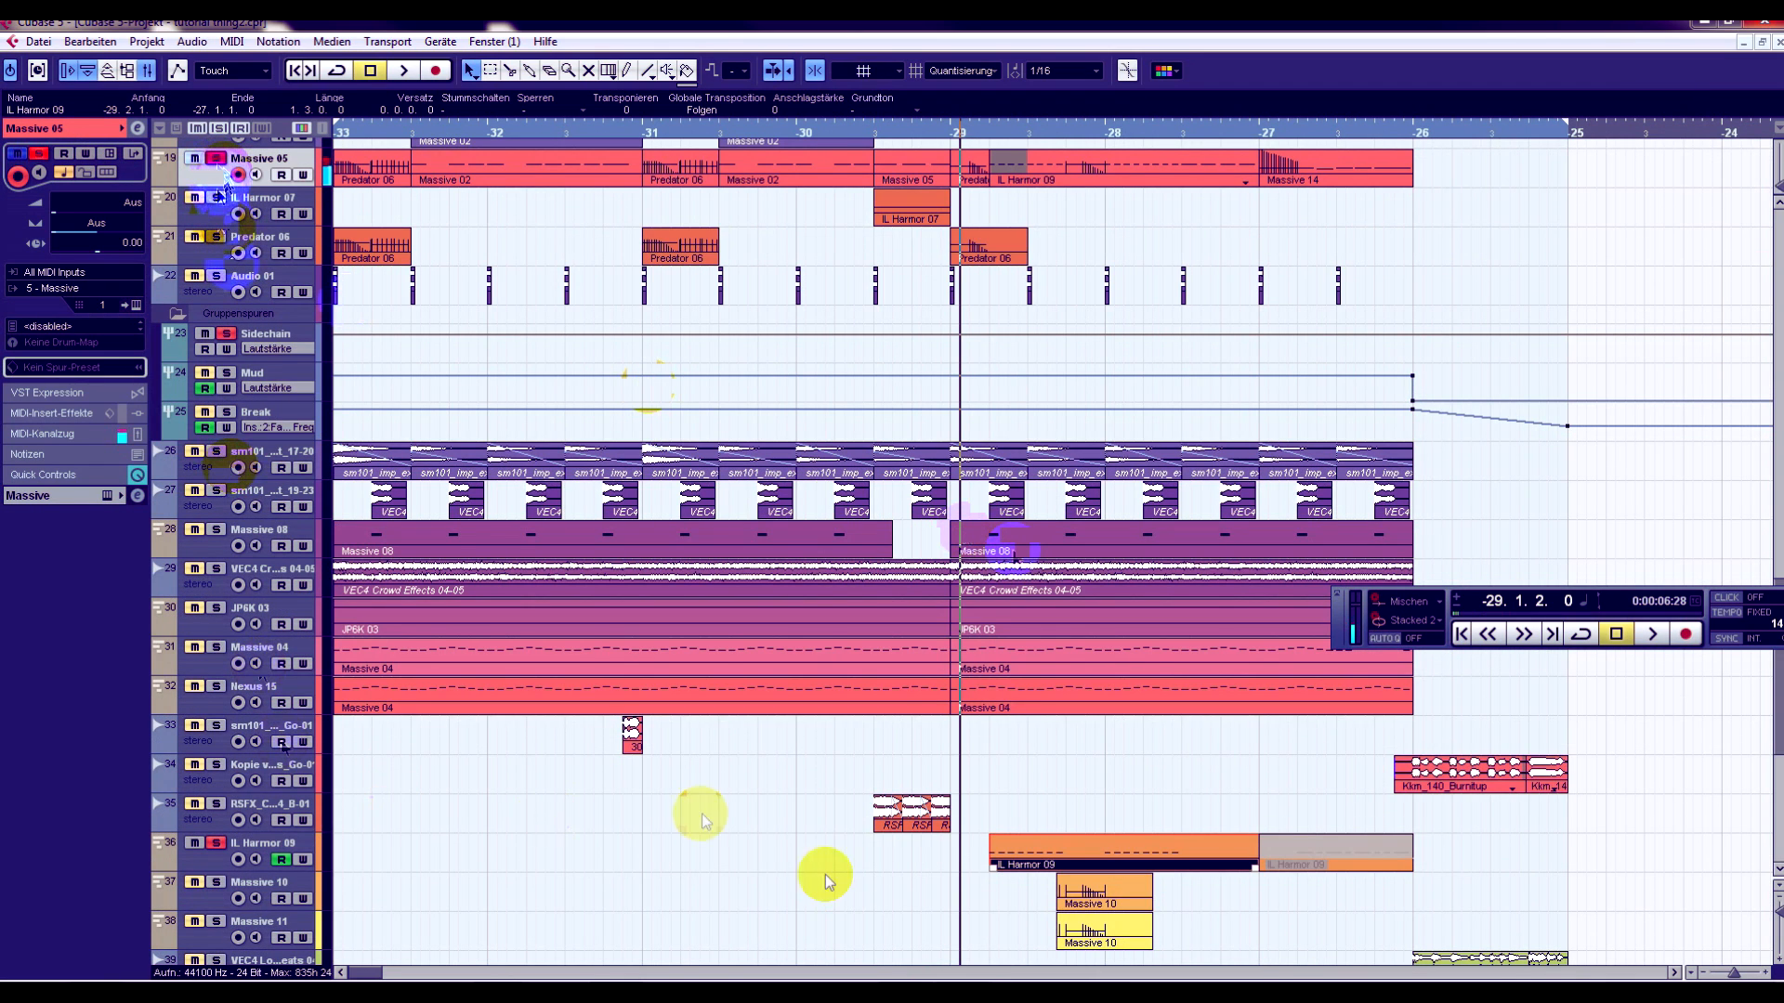
click(968, 773)
key(space)
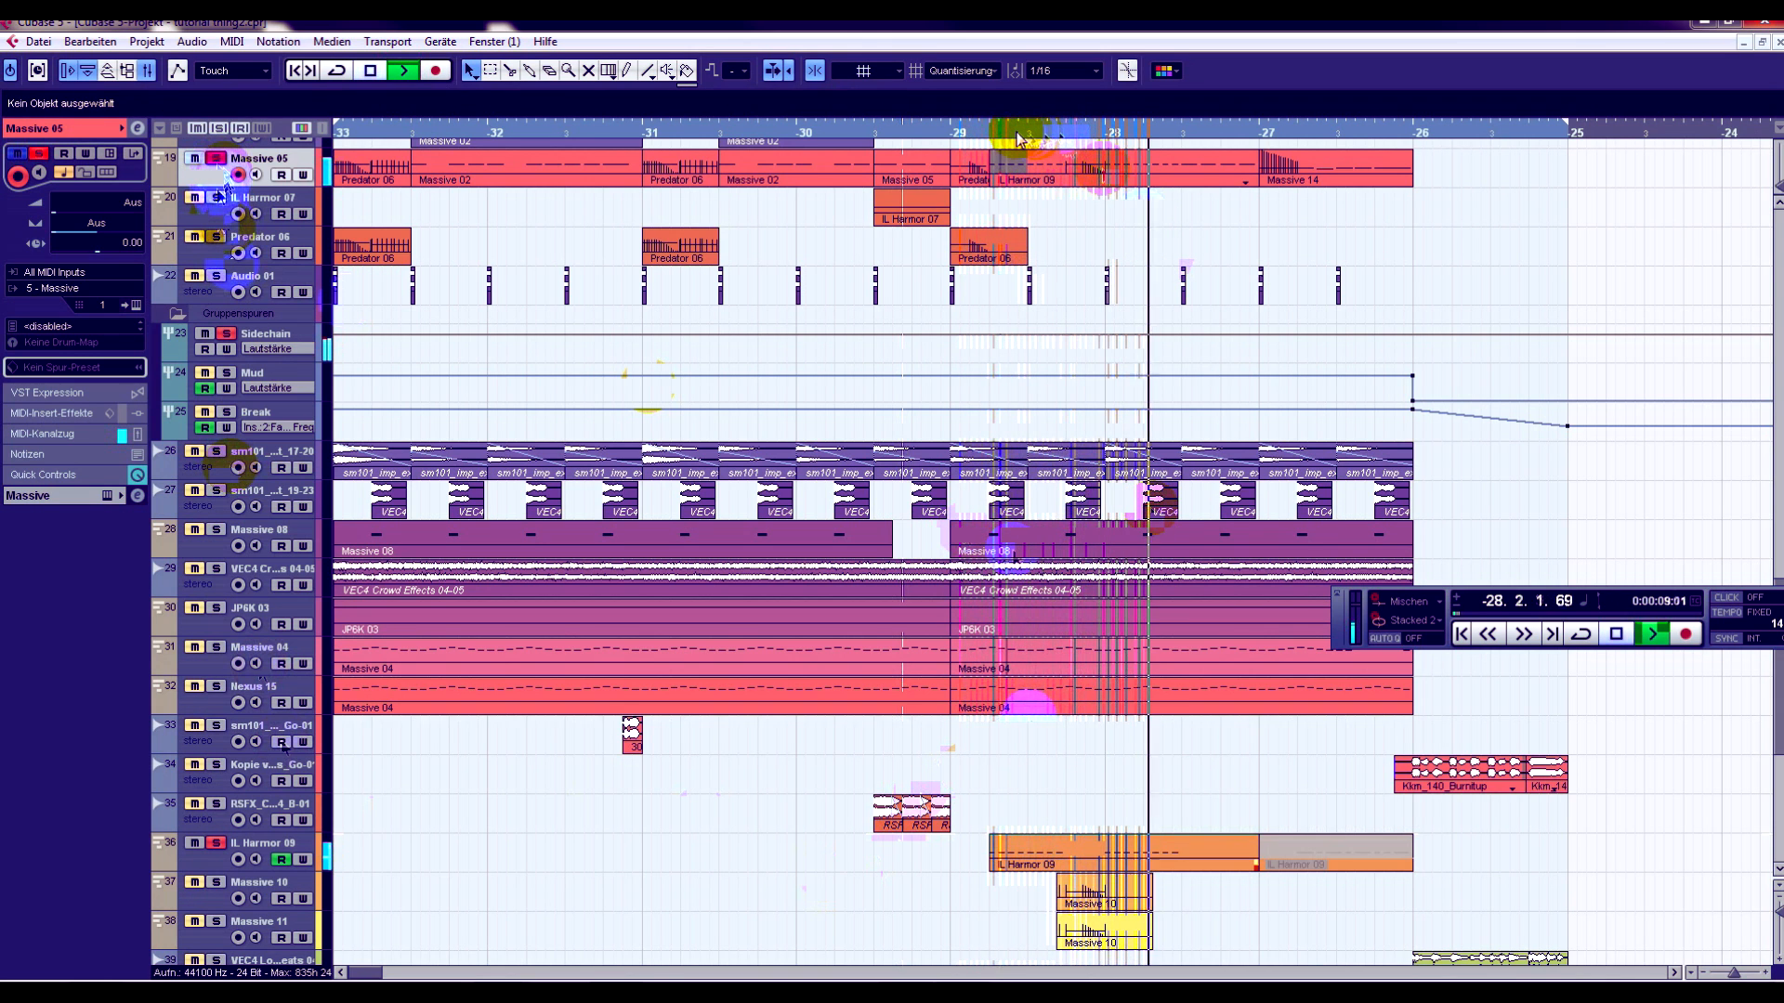
click(854, 130)
- Select the IL Harmor 07 track and play its clip from bar -30.3
click(263, 196)
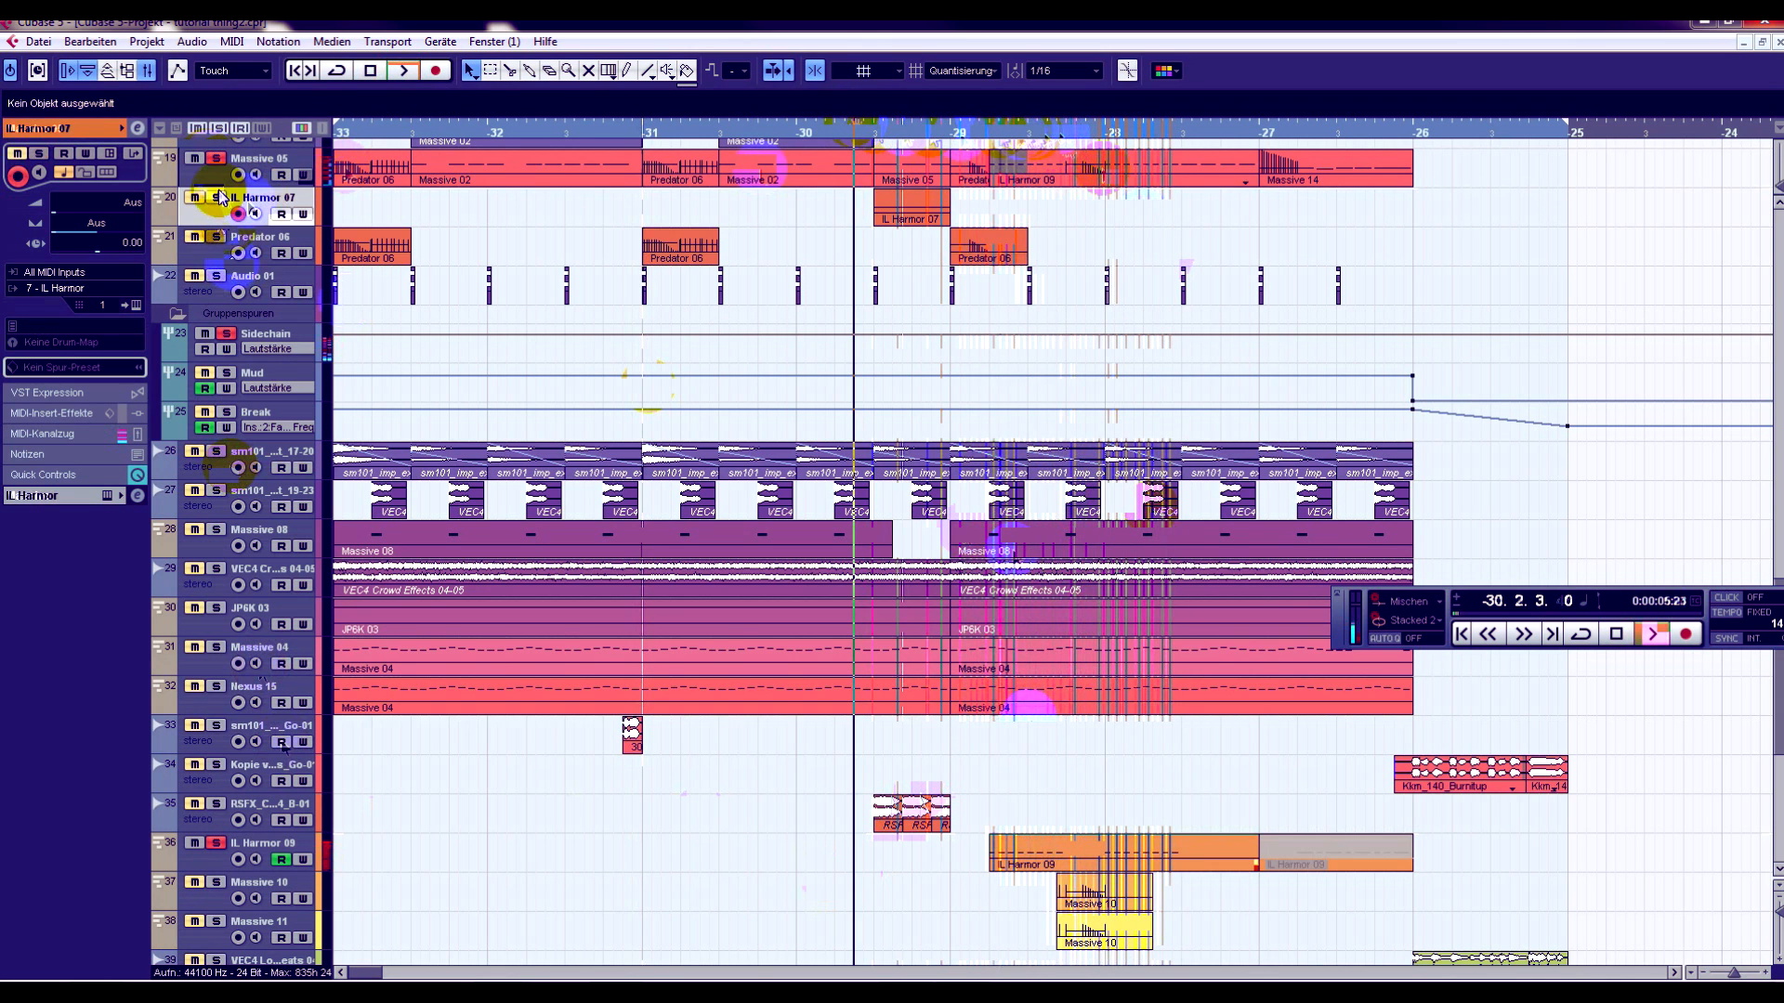
click(874, 130)
key(space)
key(space)
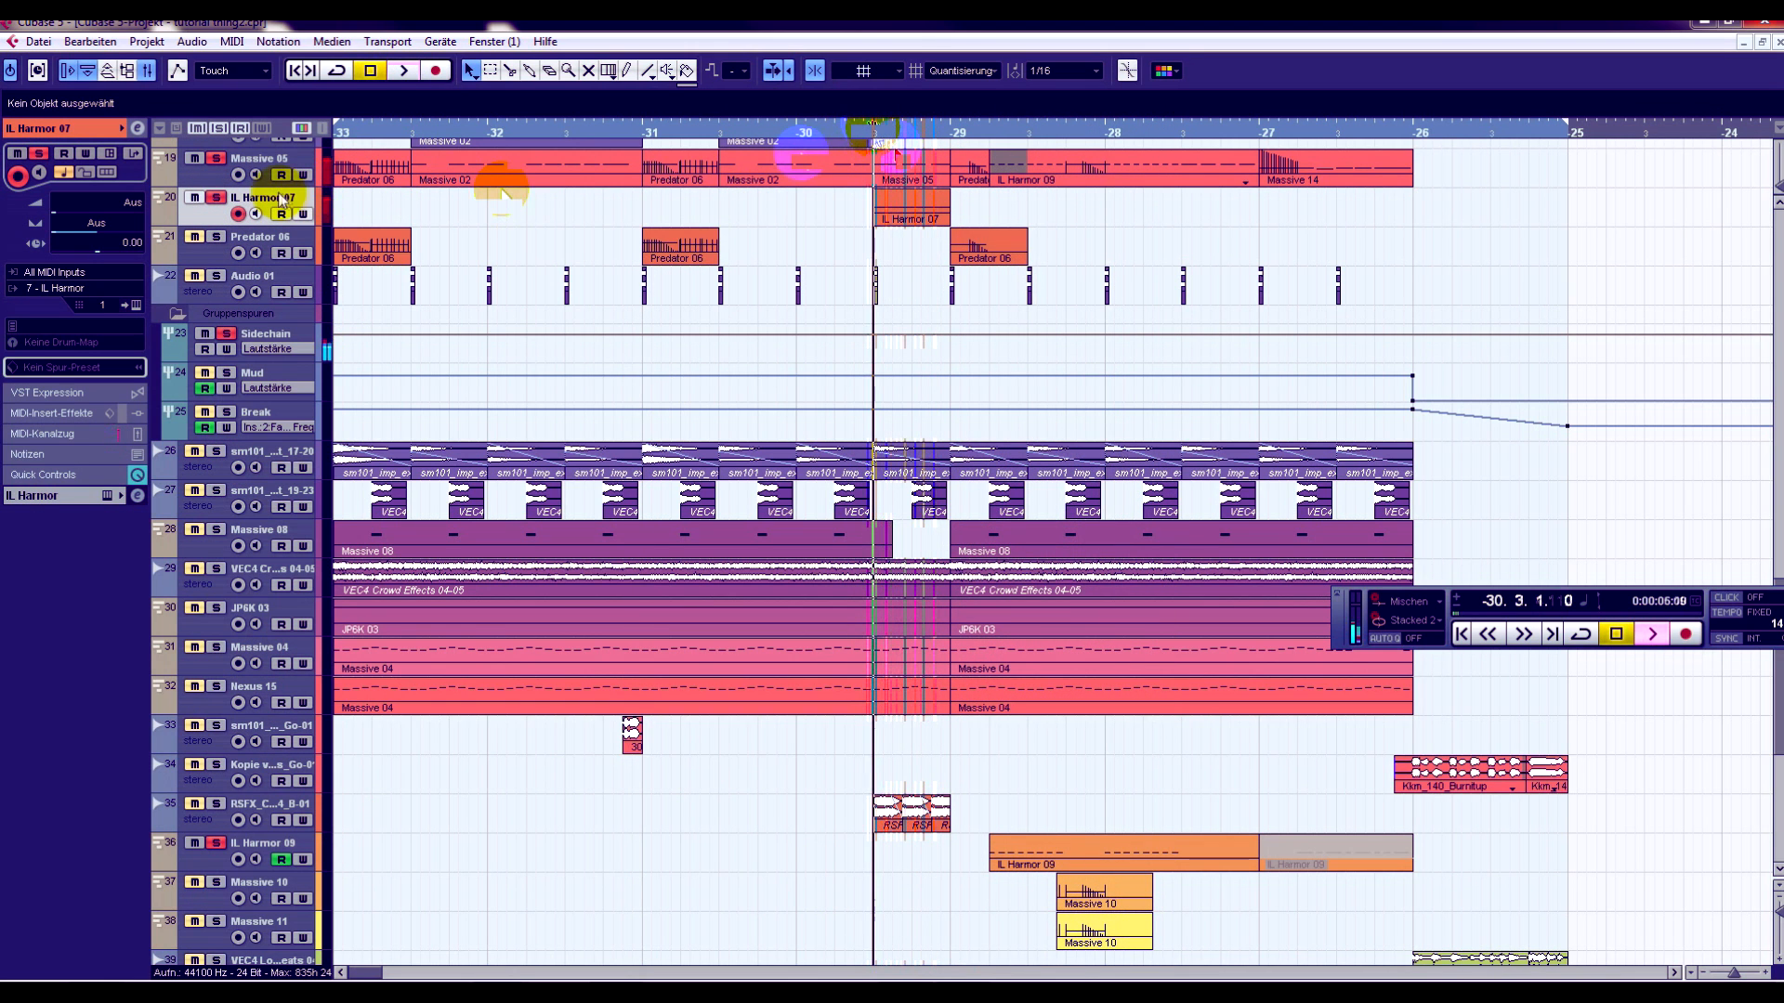
- Open the IL Harmor 07 track's Harmor instrument, move its window over the arrangement, and play the sound
click(109, 153)
drag(1751, 180, 836, 126)
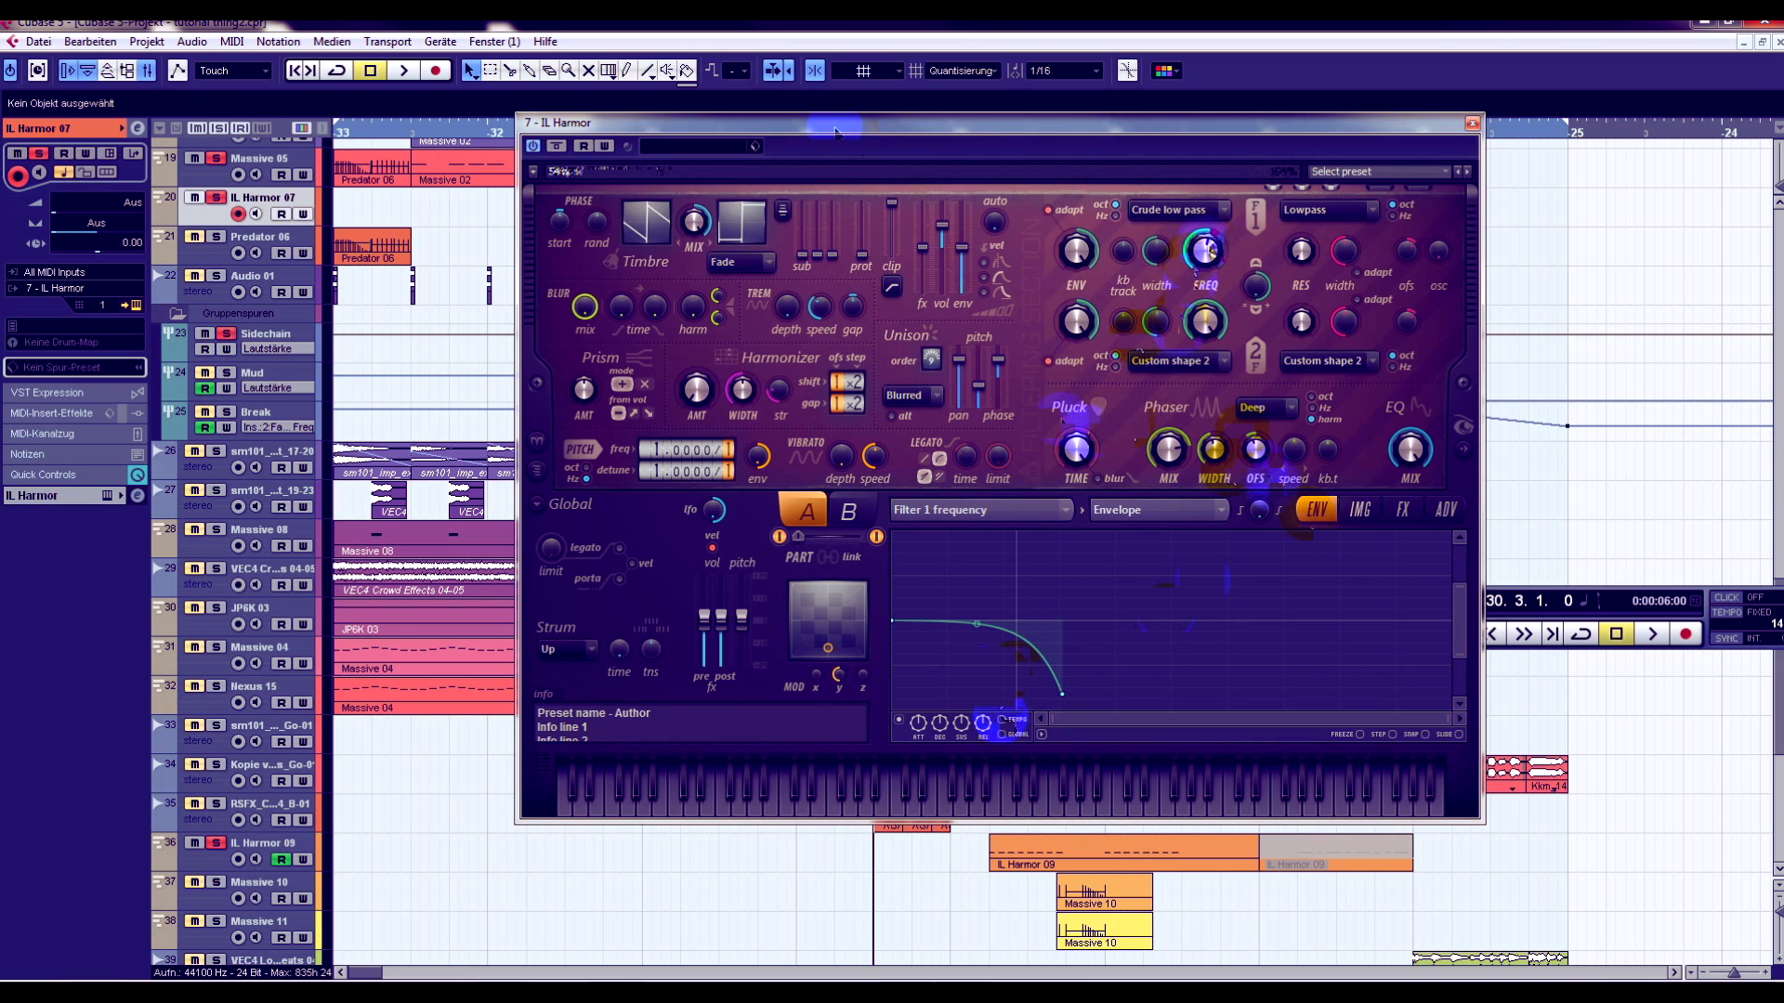
key(space)
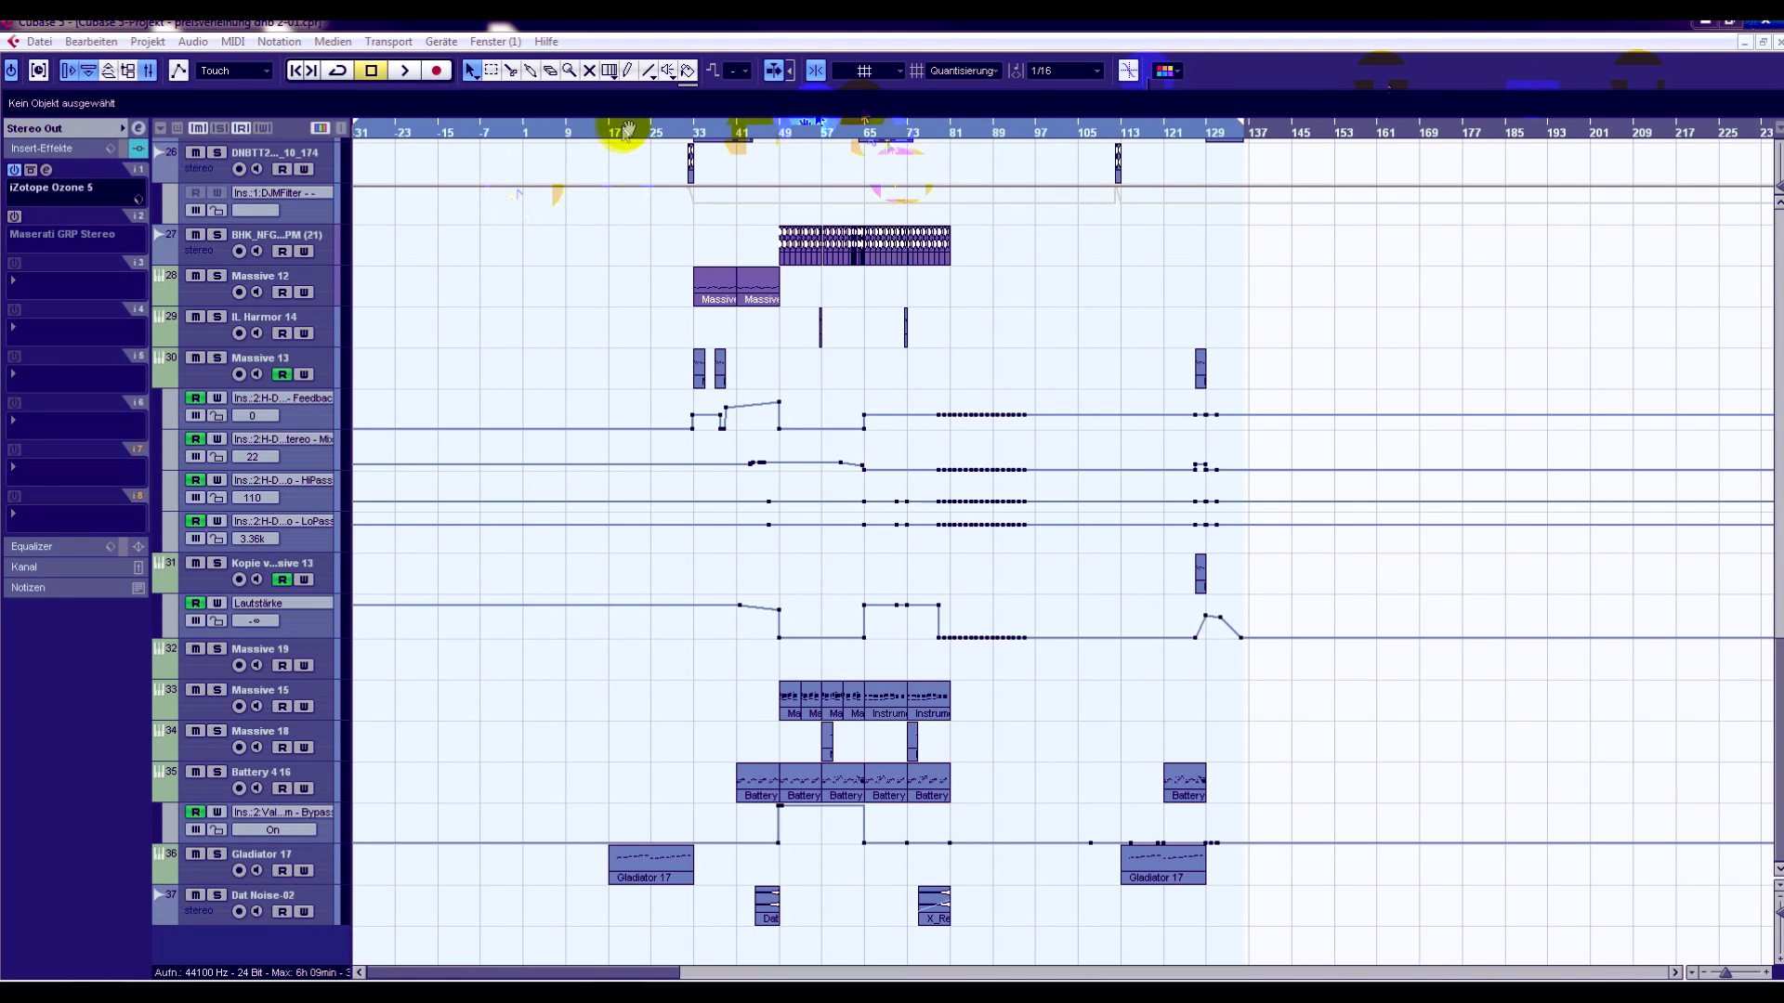
- Zoom the 175 BPM project's arrangement in on bar 17 and move the transport panel to the gap after bar 33
click(589, 132)
scroll(615, 433, up, 6)
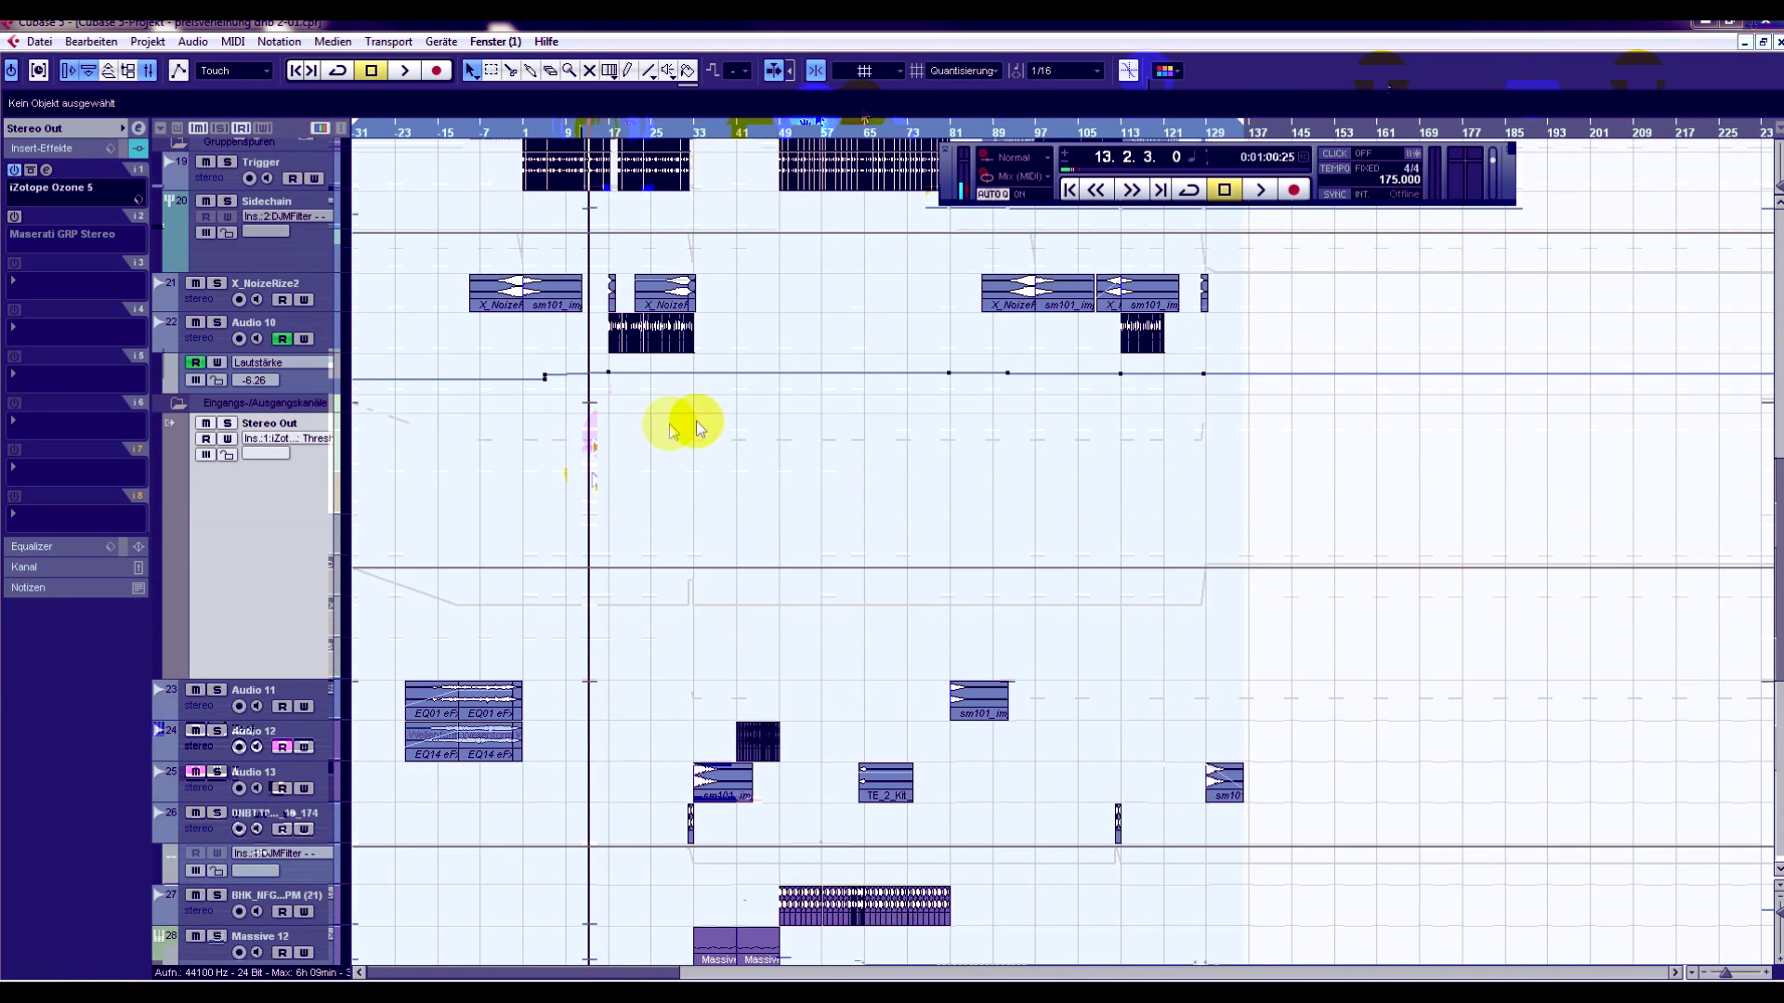
drag(611, 132, 630, 249)
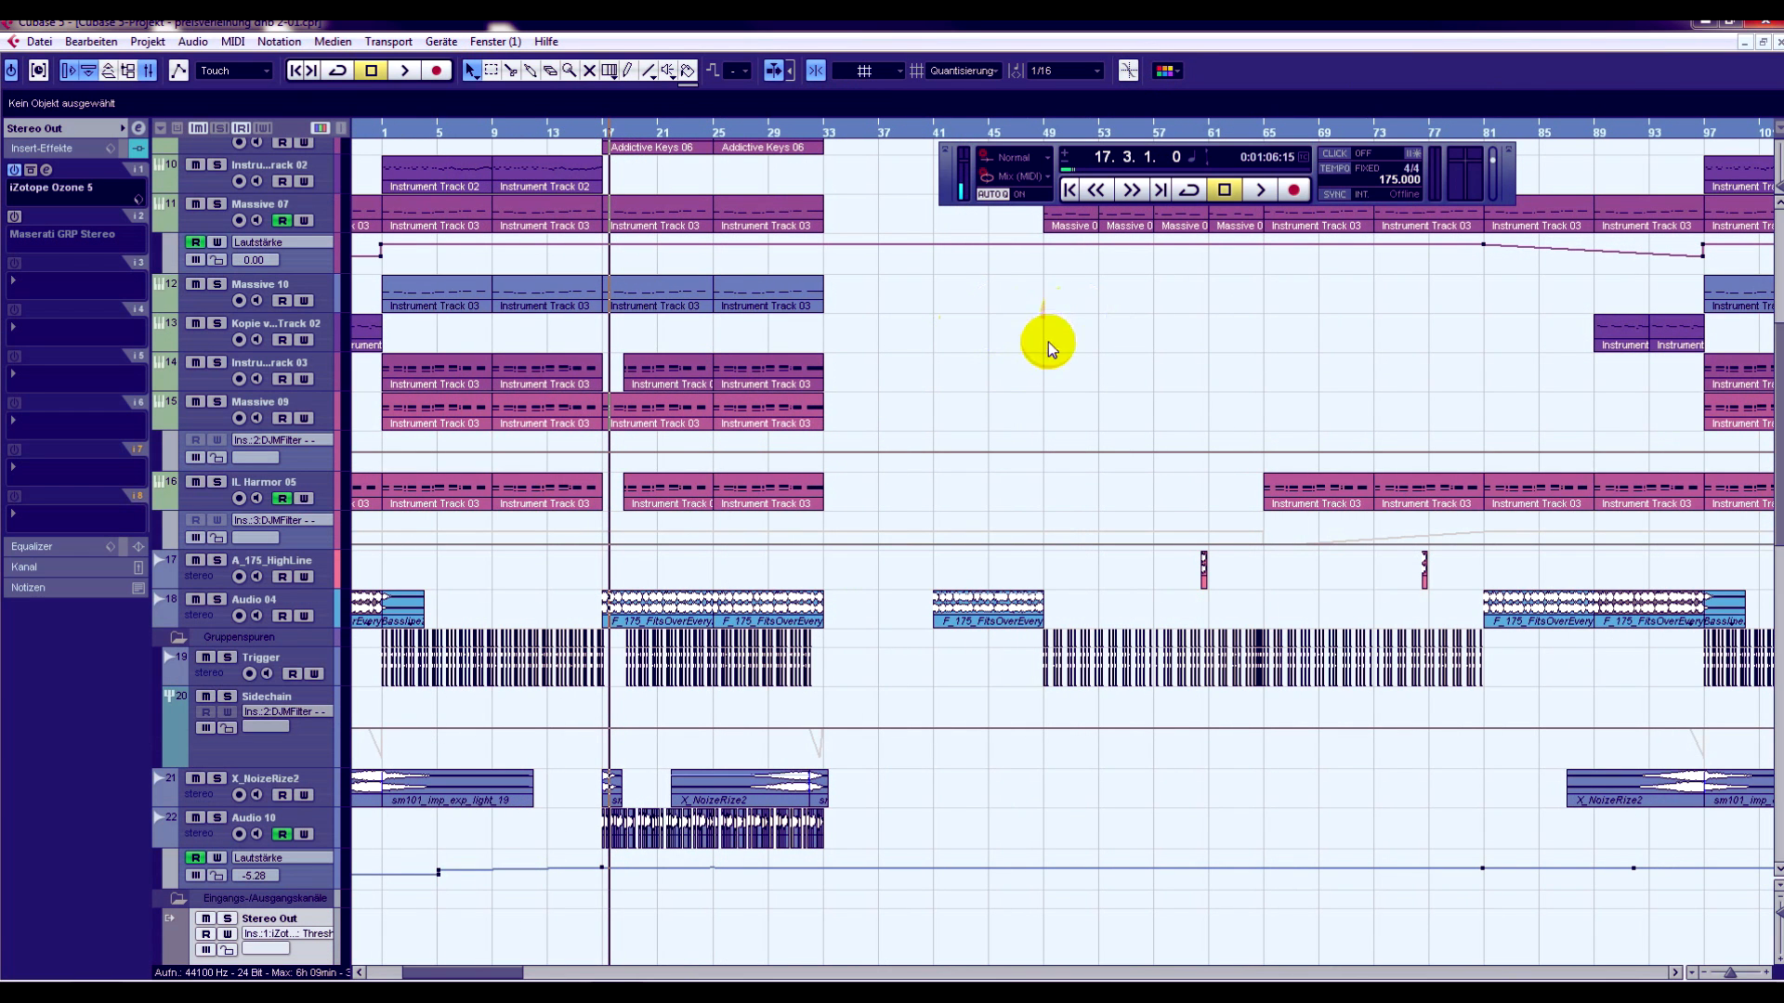
drag(952, 192, 900, 337)
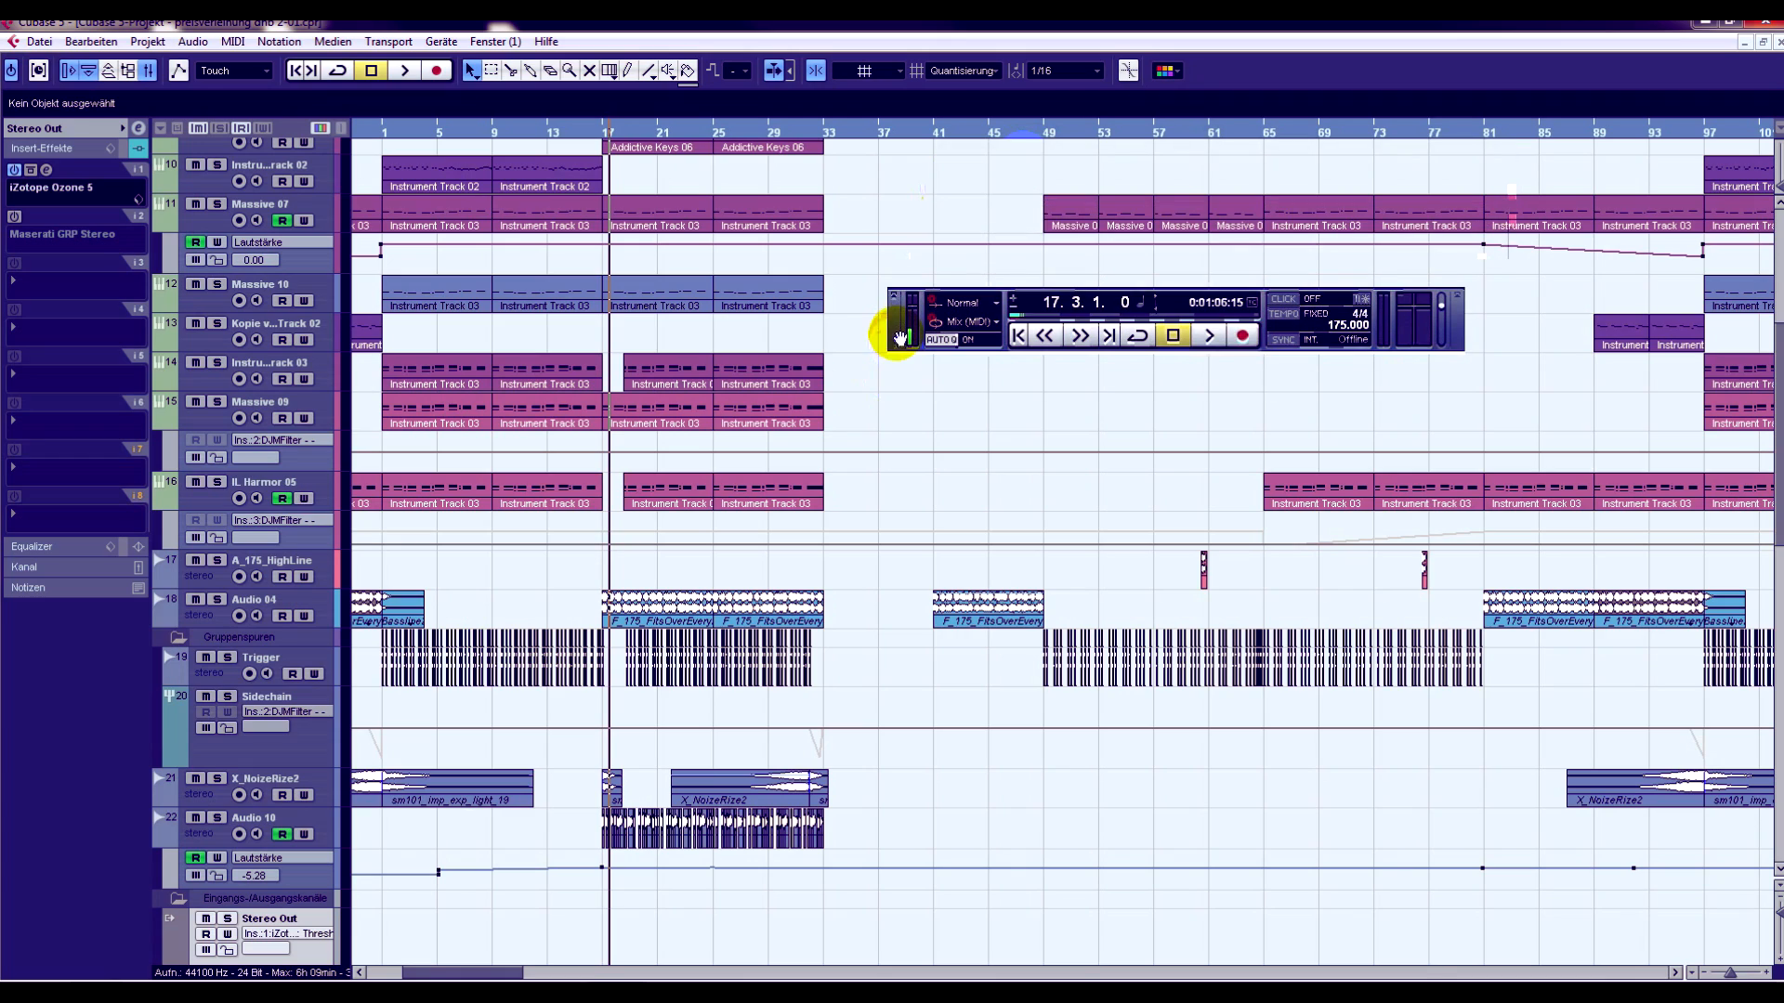
scroll(1068, 483, down, 8)
scroll(1129, 556, up, 8)
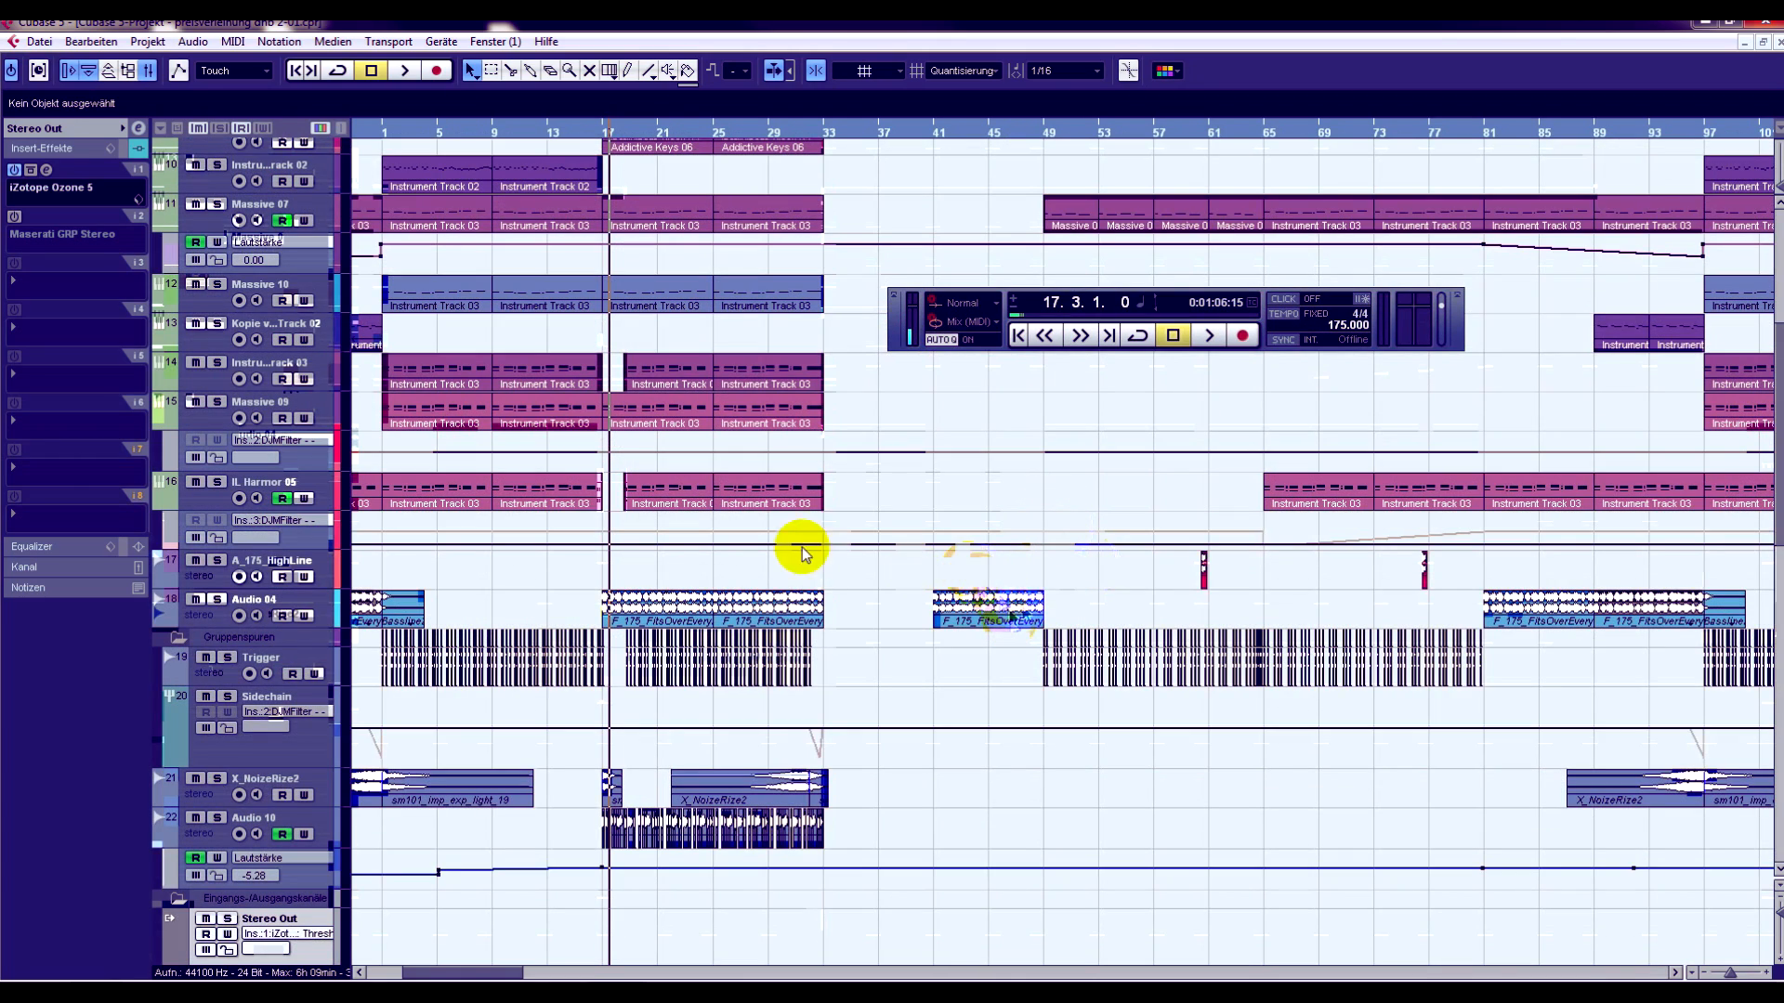
drag(895, 333, 890, 332)
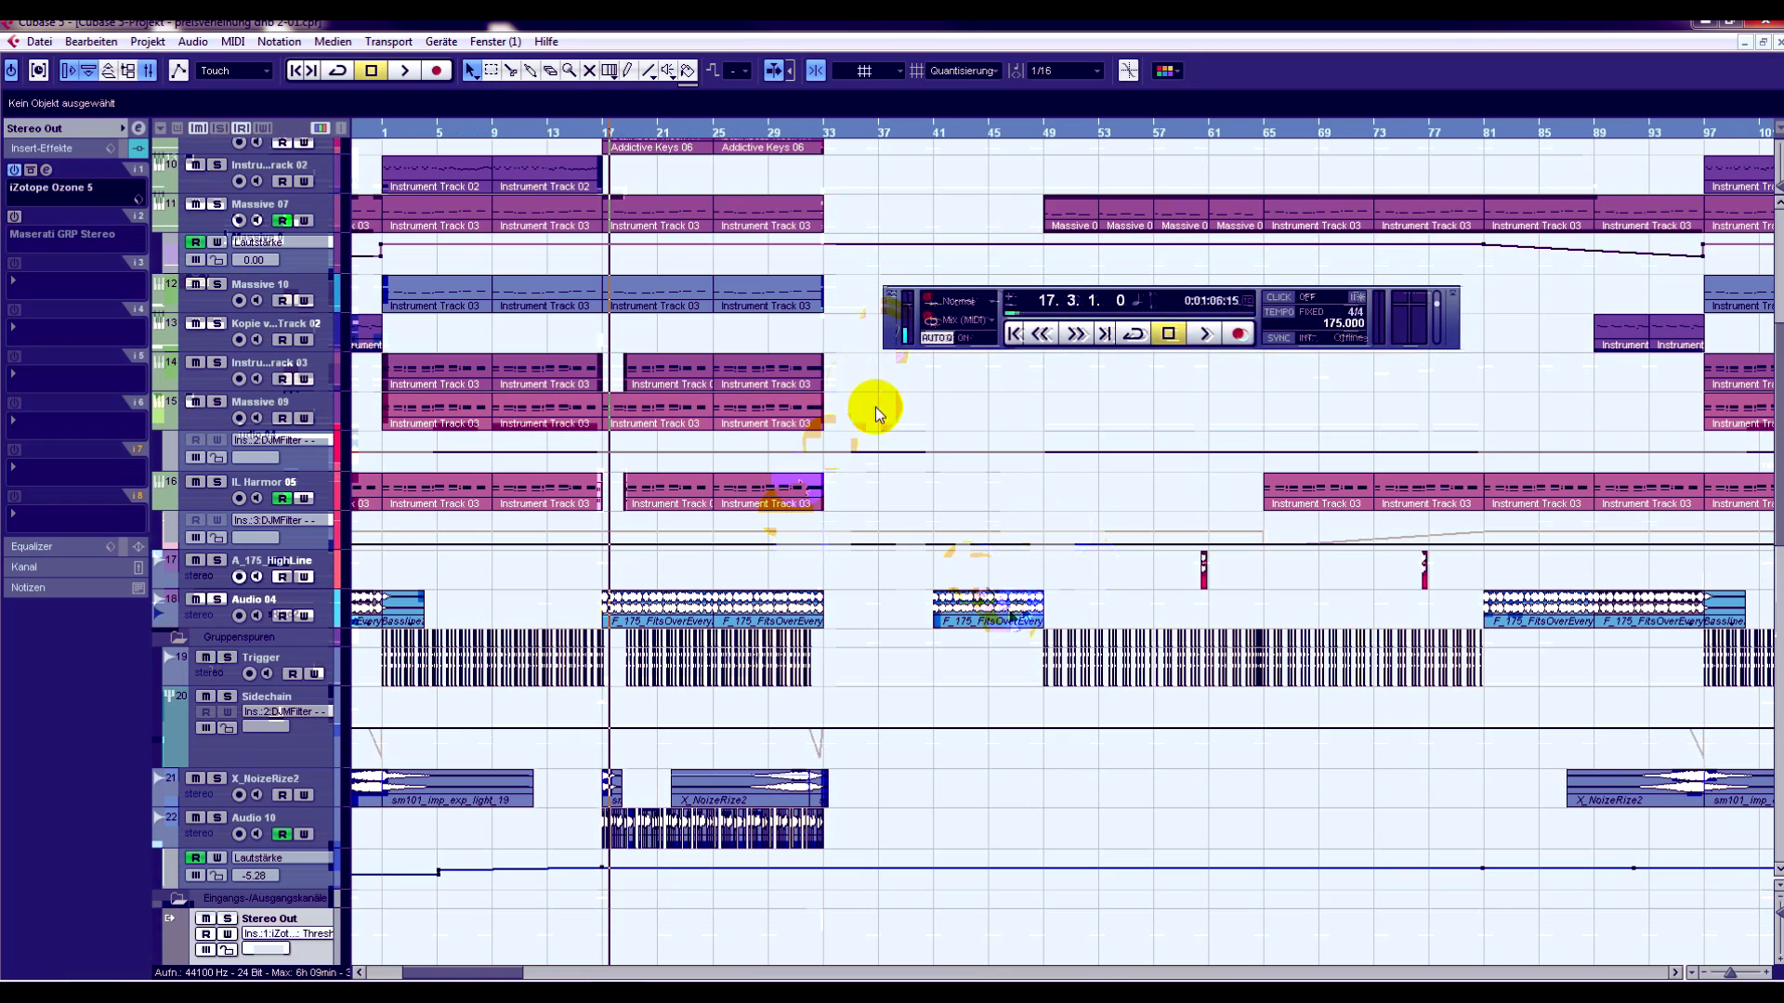
- Play the arrangement from bar 17 and stop playback after a few bars
scroll(868, 402, down, 10)
scroll(948, 458, up, 7)
drag(615, 133, 605, 159)
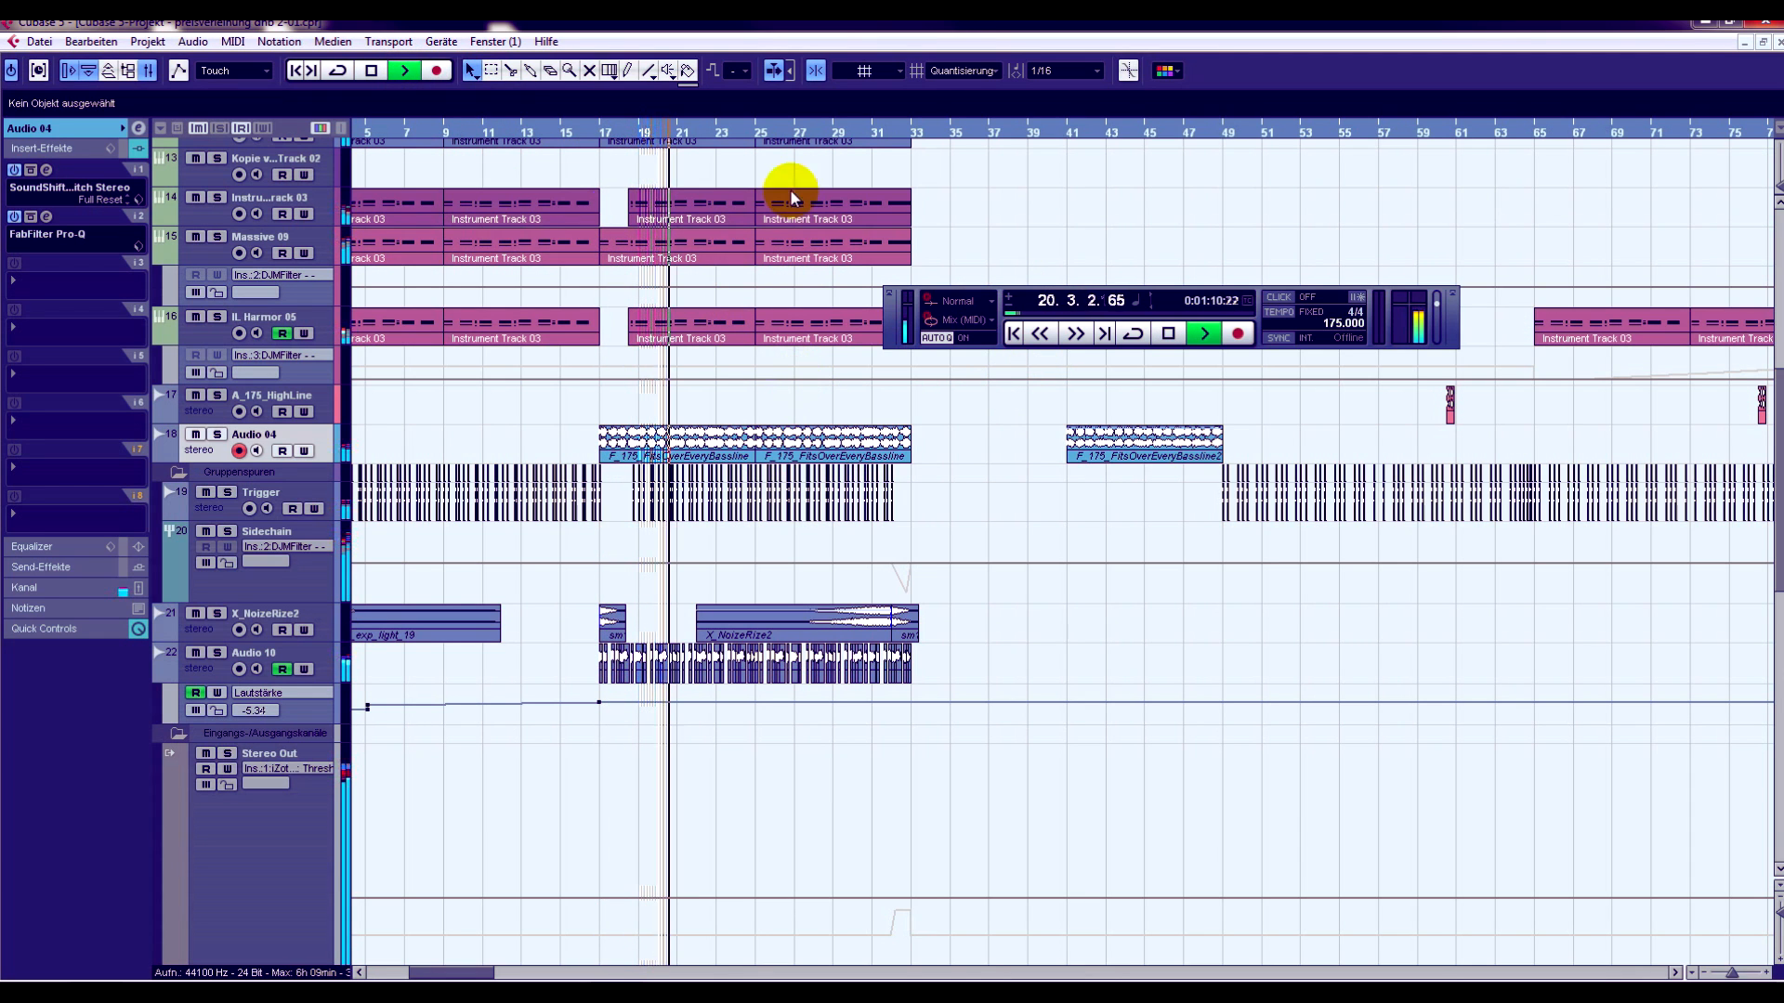
click(1169, 332)
- Play the arrangement's second section from bar 49 and stop playback
scroll(1083, 693, down, 5)
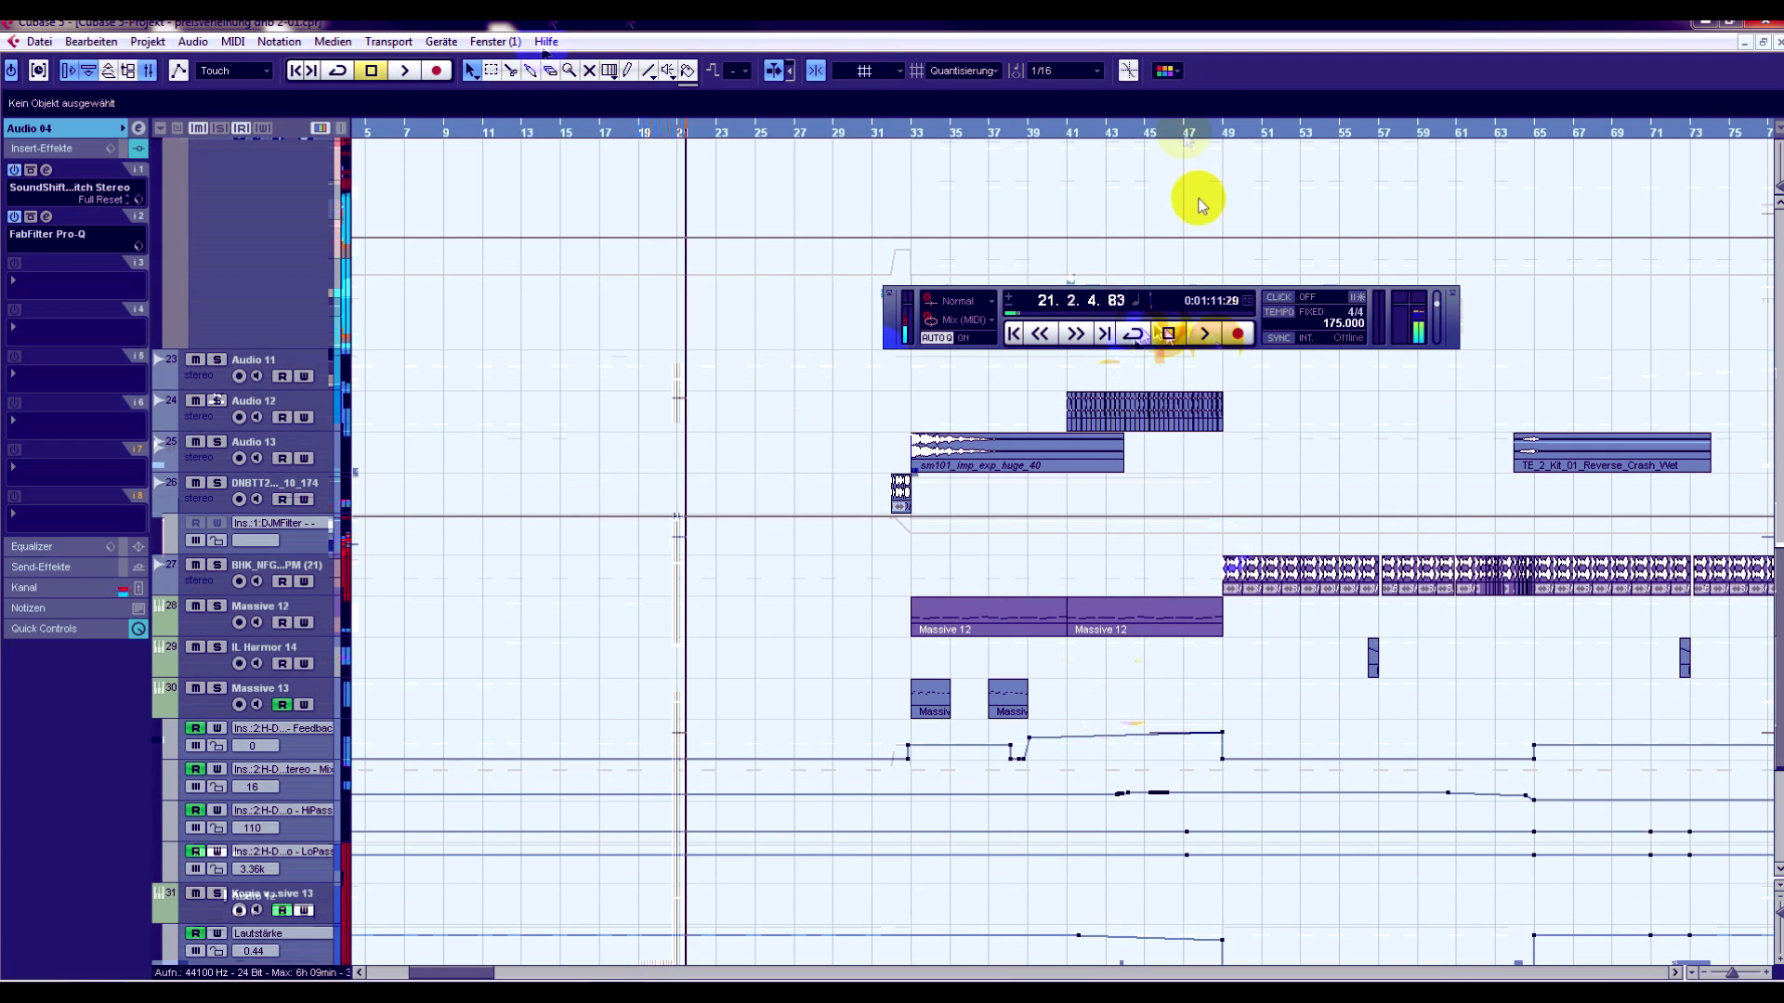
click(1222, 137)
scroll(1314, 458, down, 4)
key(space)
click(1172, 338)
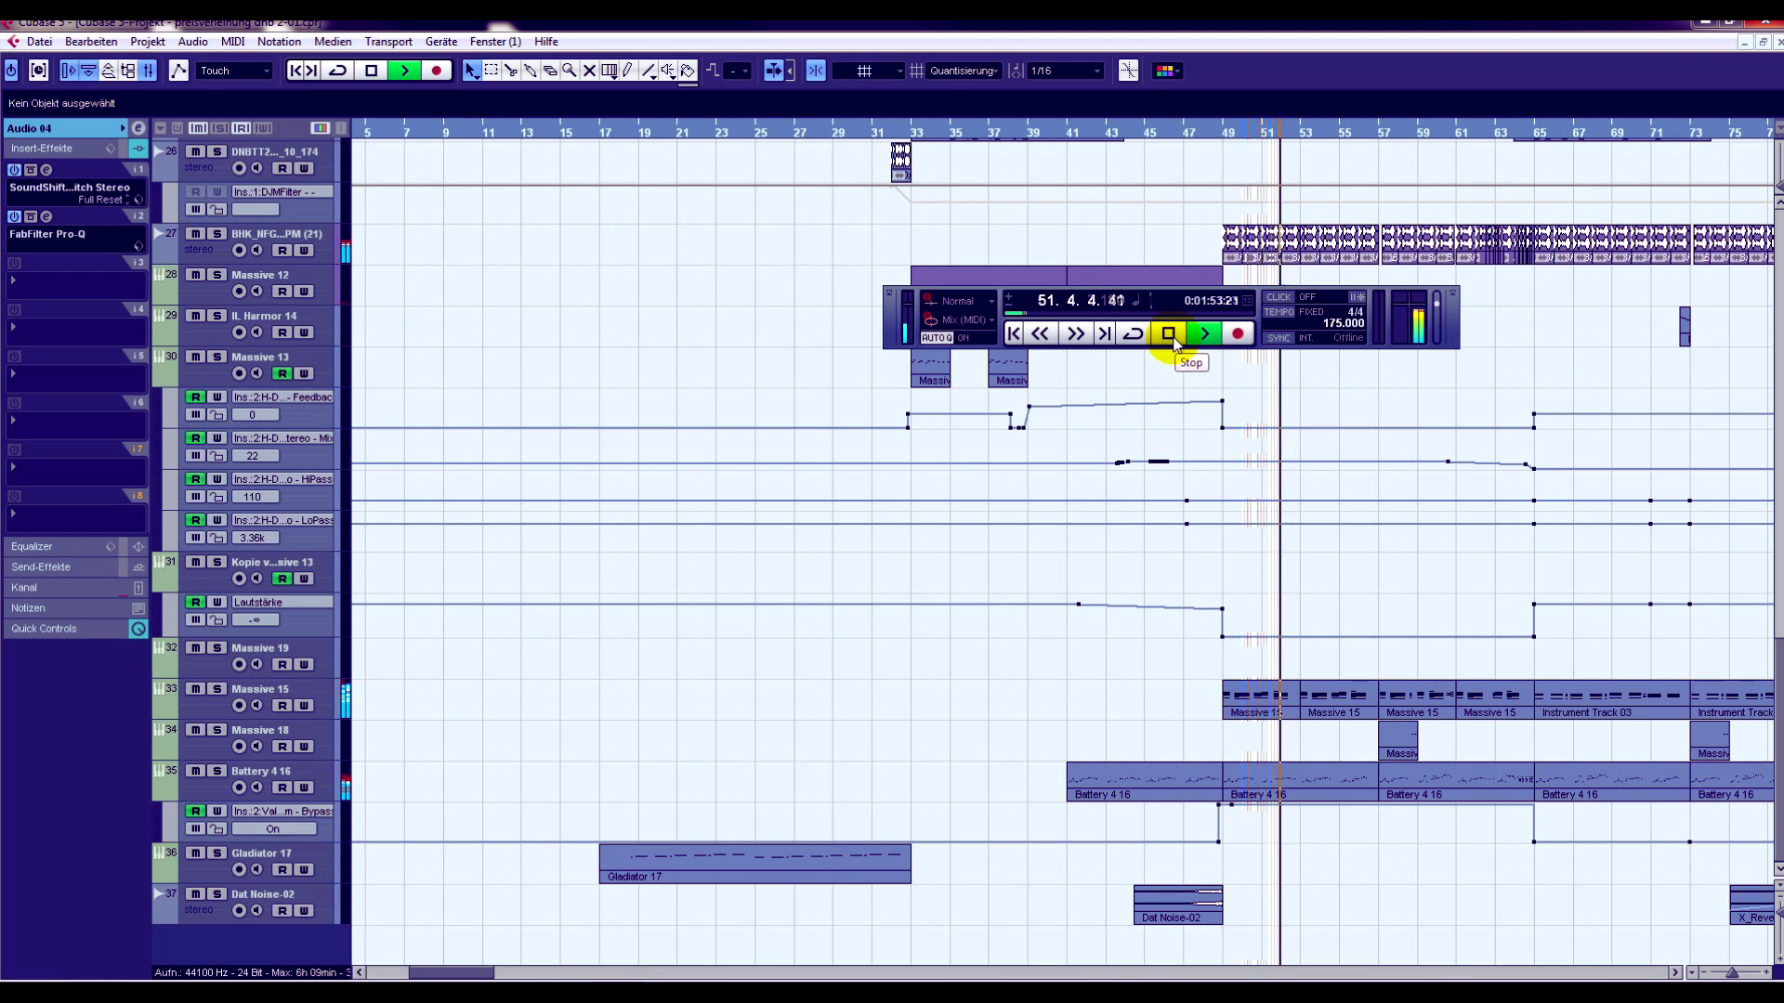
click(1169, 336)
- Return the playhead to just before bar 17, move the transport panel below the clips, and solo the Audio 10 track
scroll(1035, 526, up, 8)
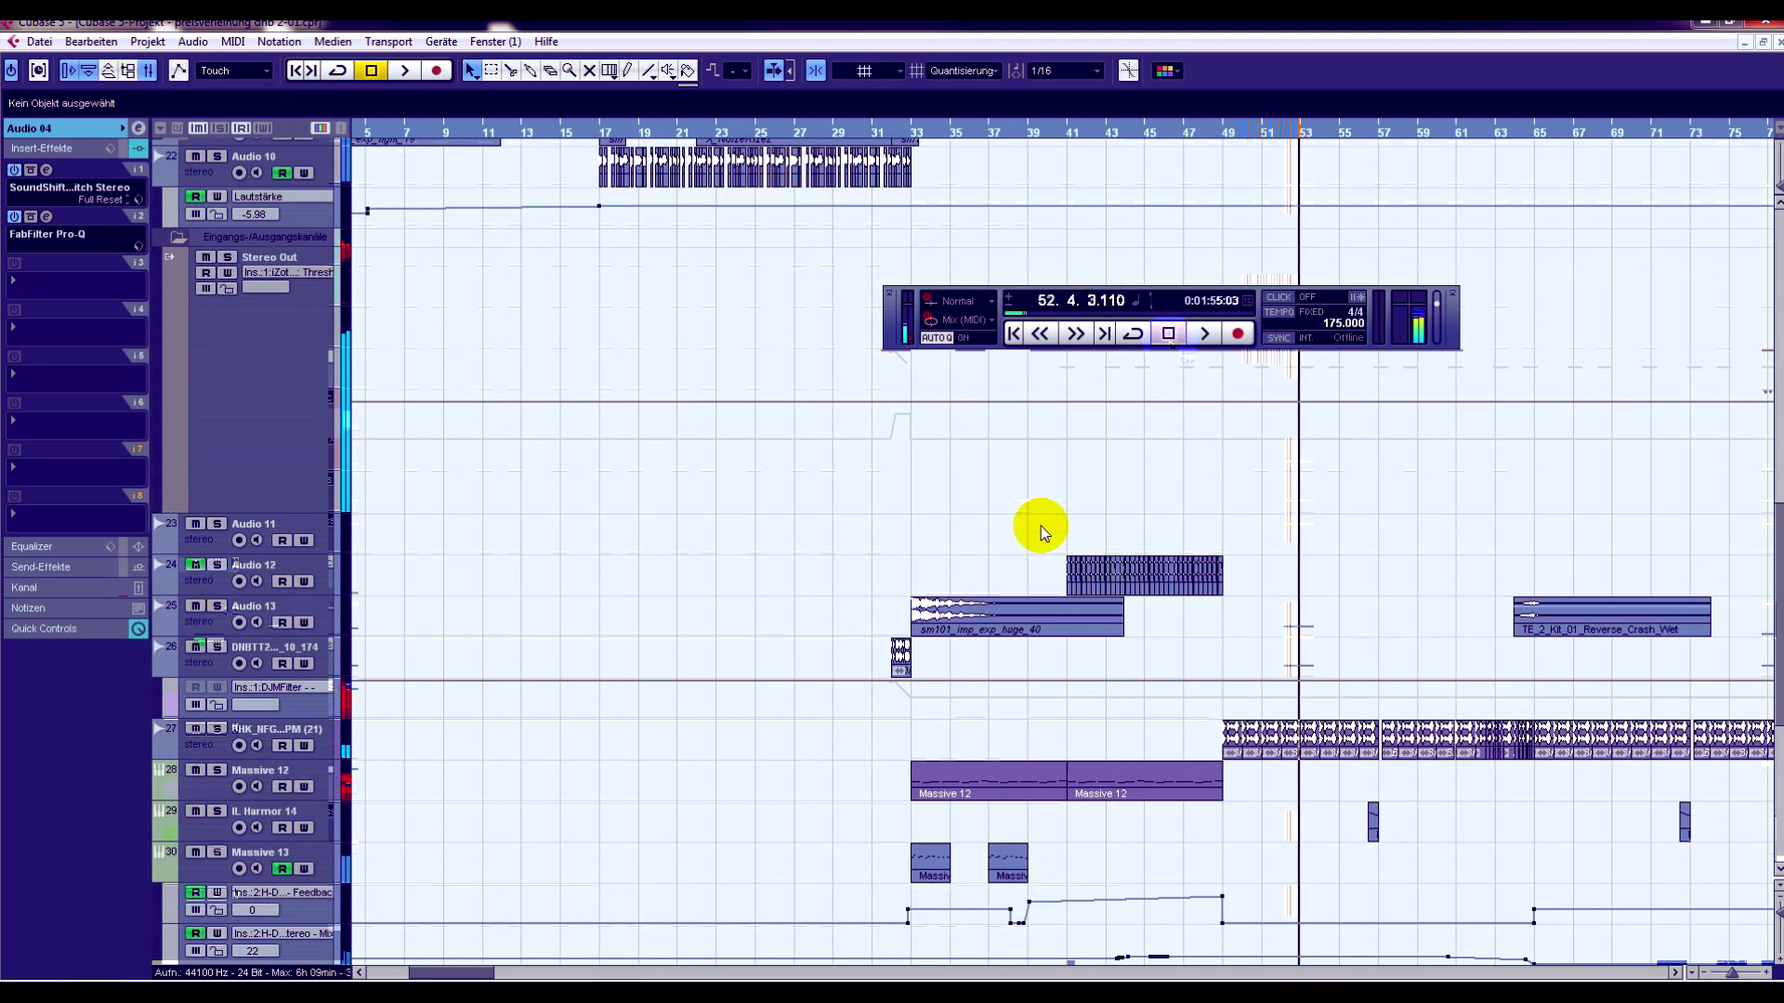
drag(610, 132, 593, 173)
click(263, 659)
scroll(571, 528, down, 3)
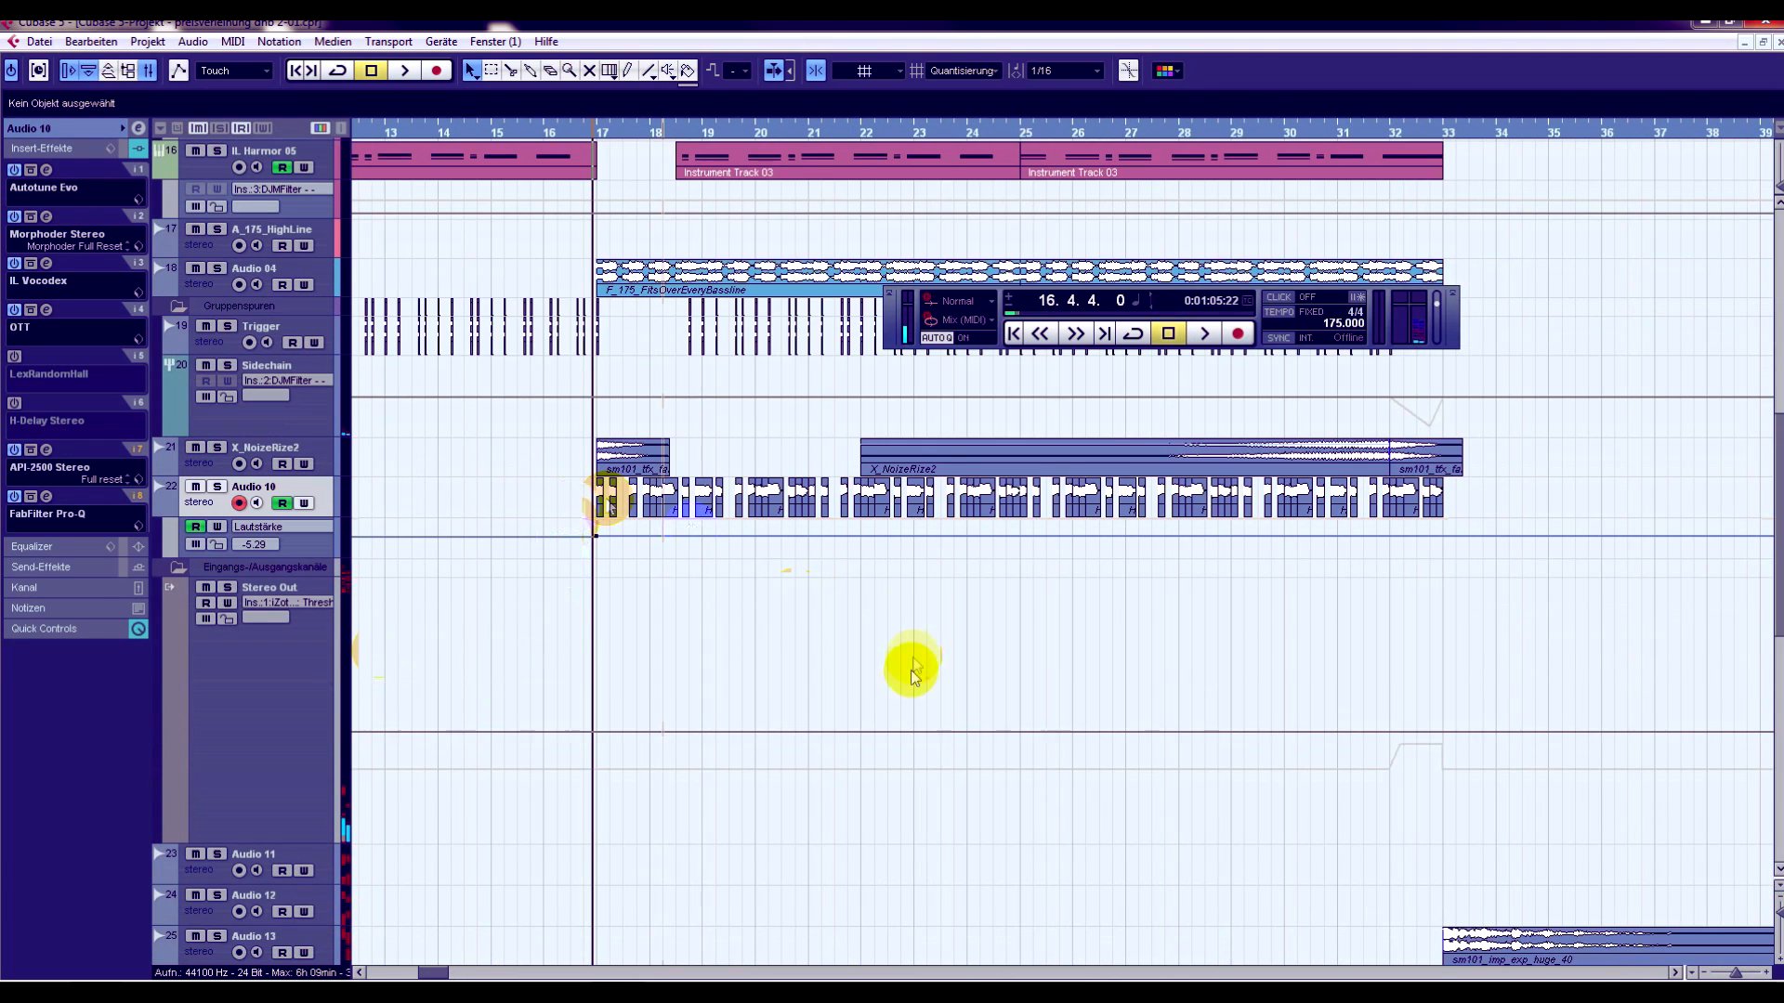
drag(897, 334, 790, 728)
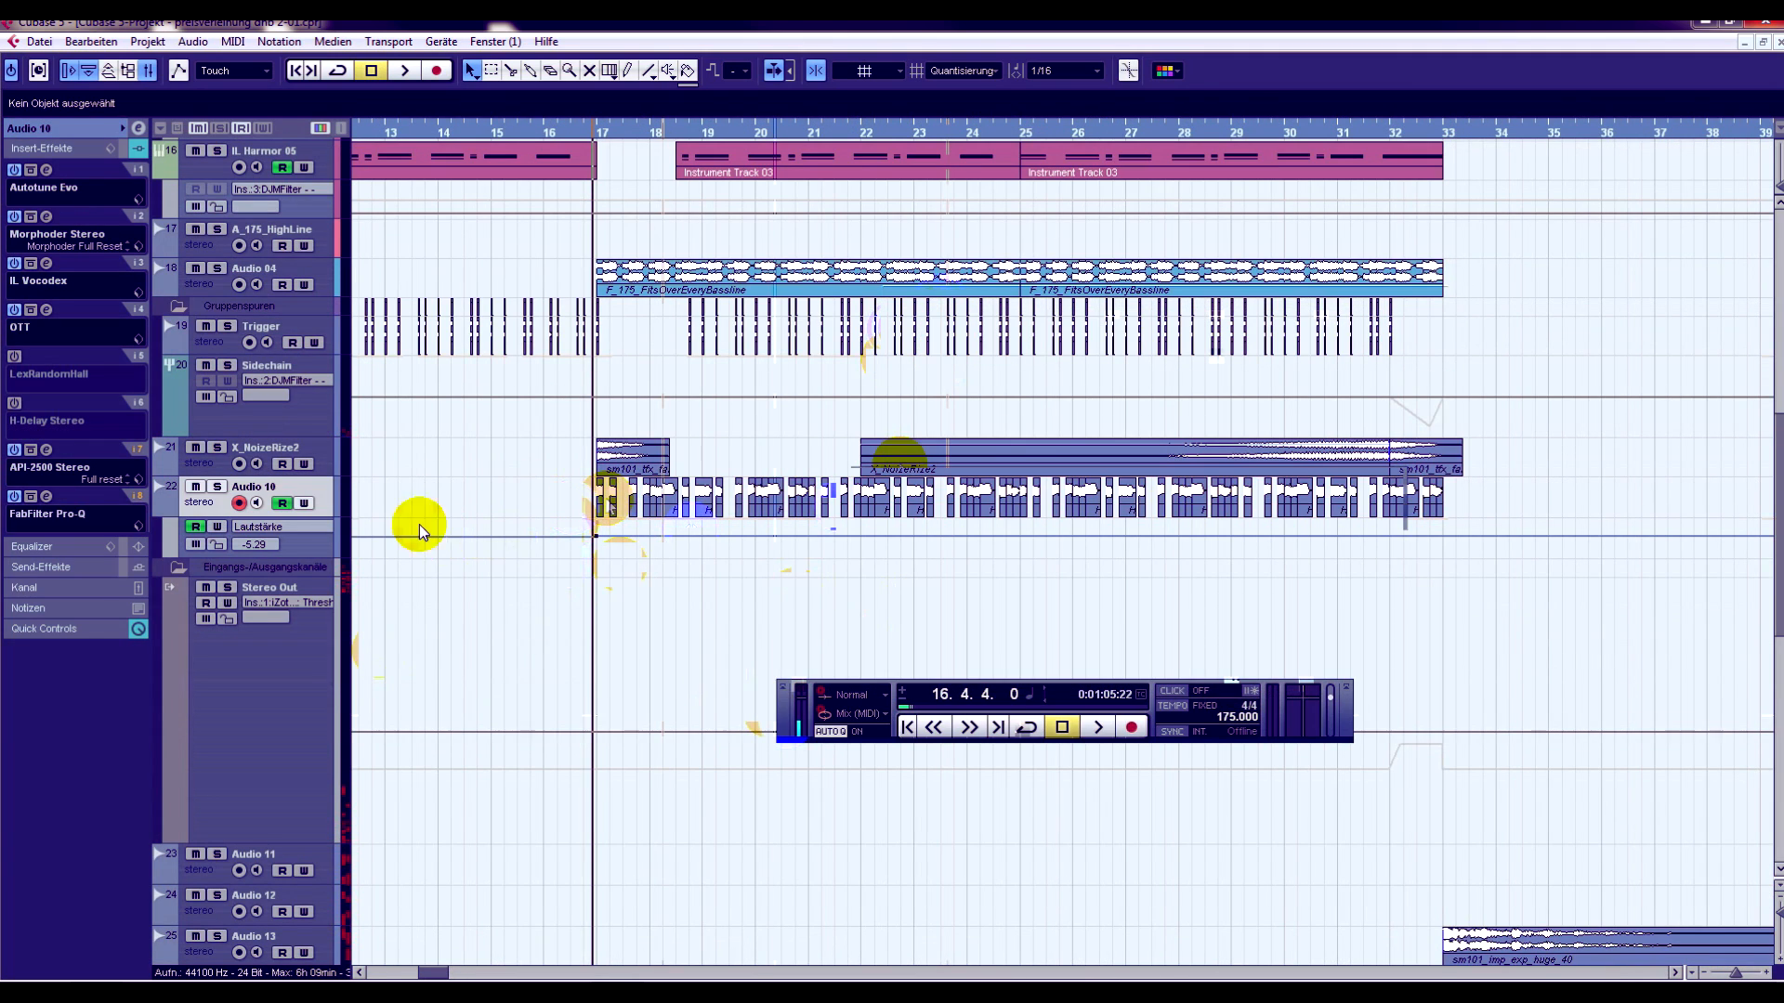
click(217, 486)
- Highlight all Audio 10 vocal clips between bars 17 and 33, and reselect only the first one
click(604, 500)
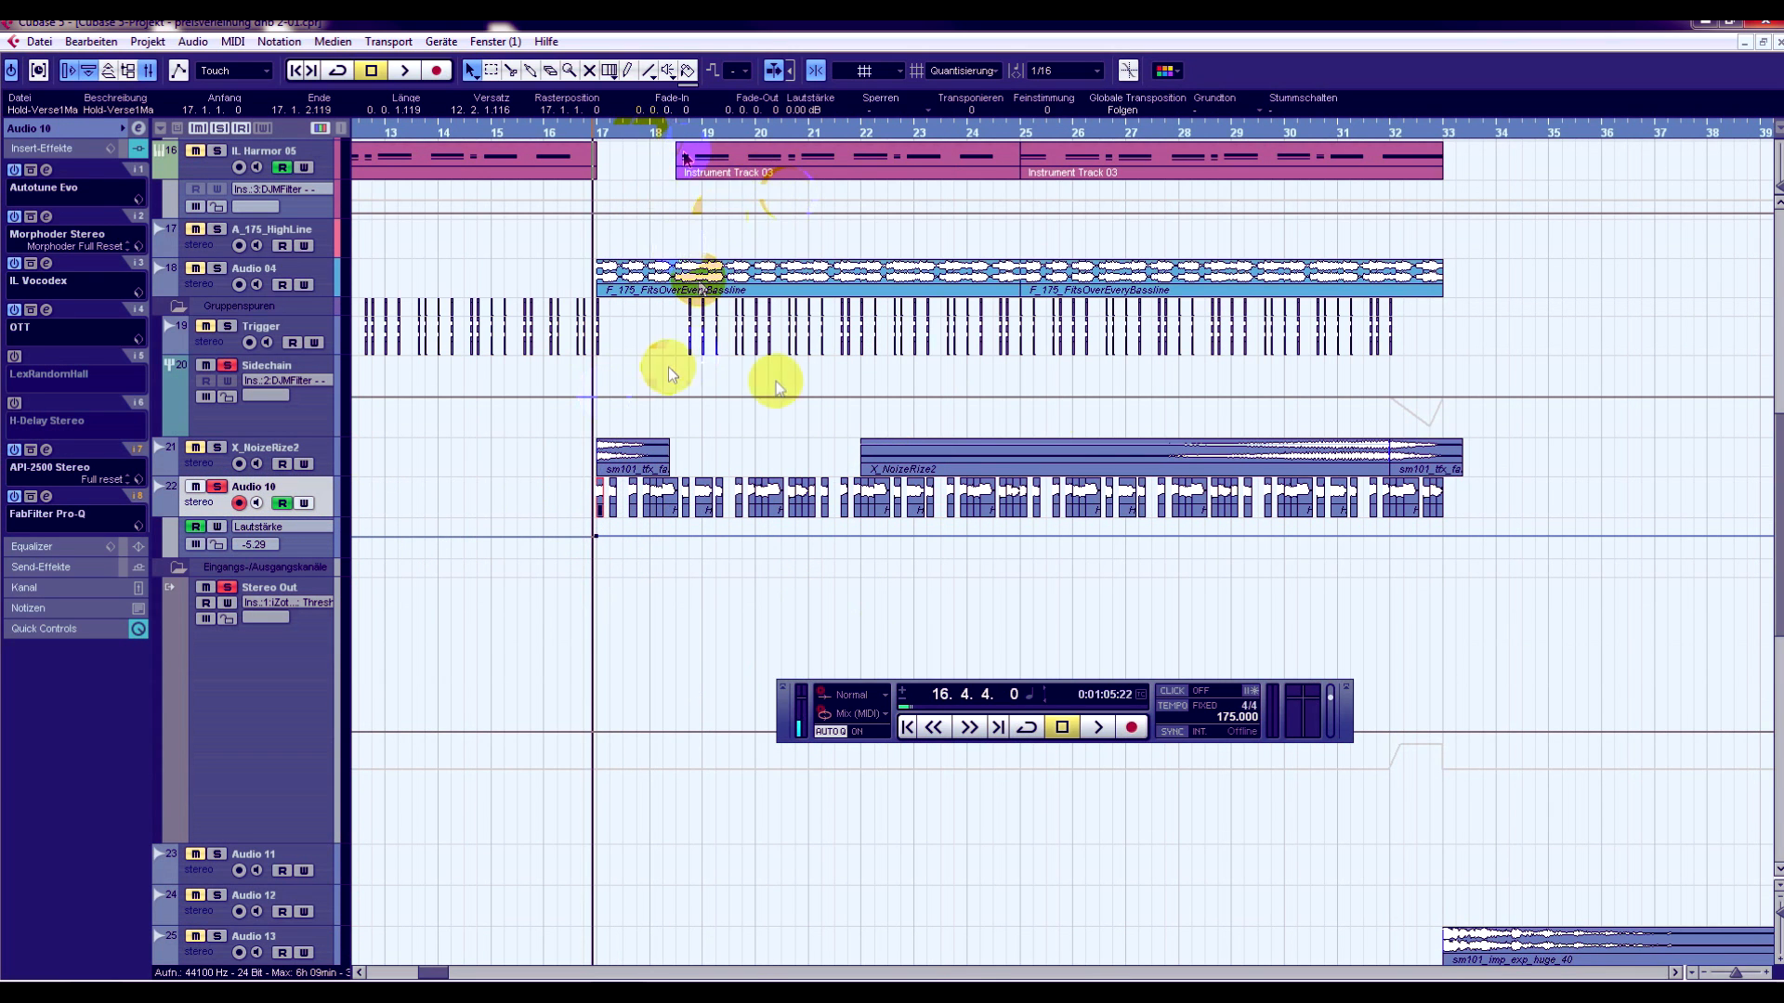
drag(584, 498, 1484, 504)
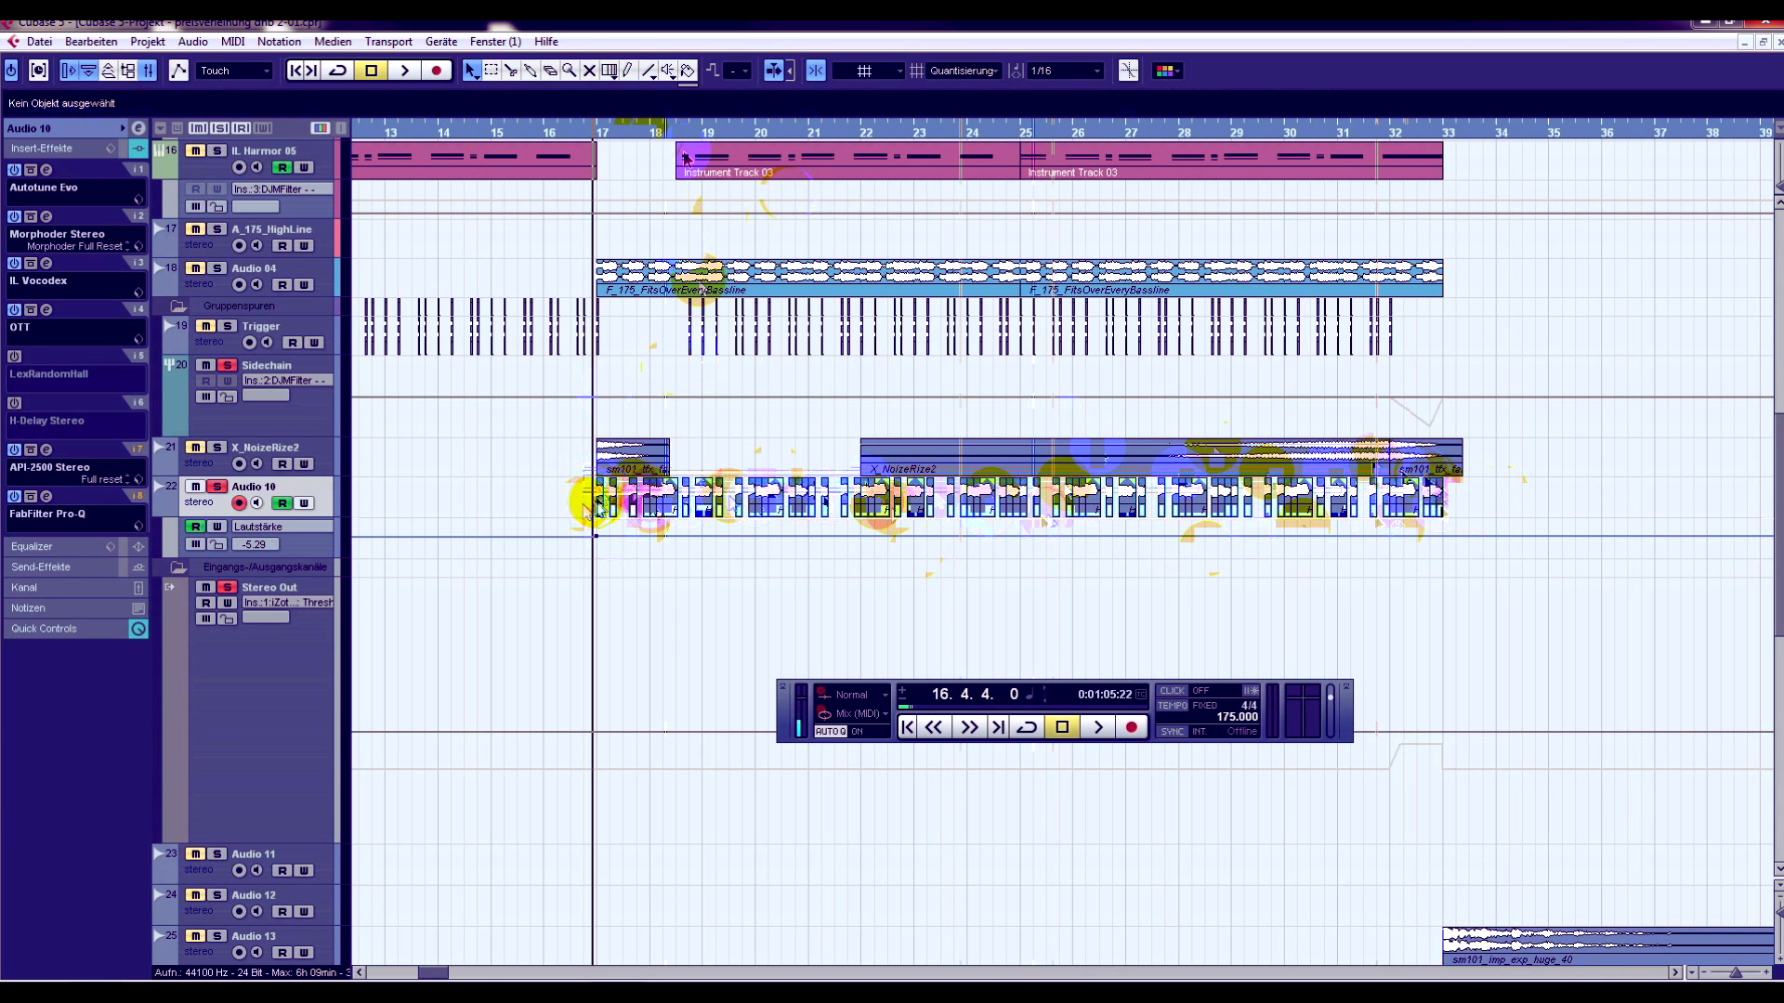
click(599, 500)
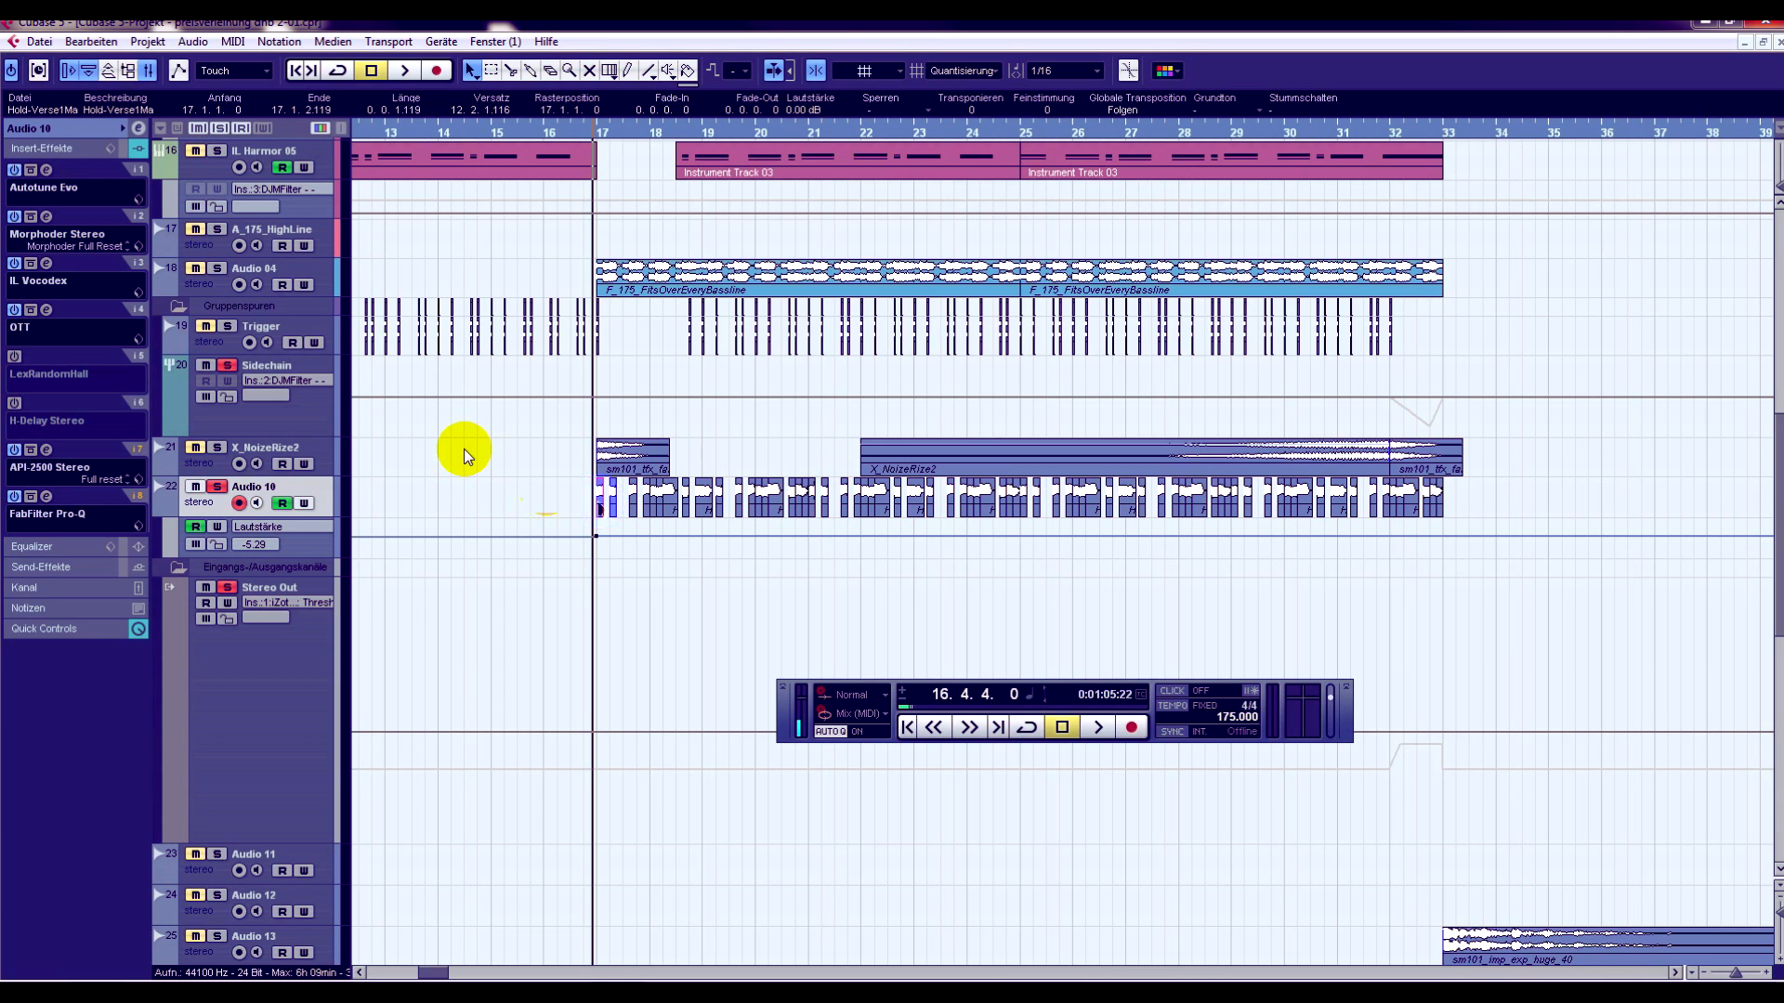
- Step through the following Audio 10 clips and play the soloed vocal chops from bar 17
key(Right)
key(Right)
key(Right)
key(Right)
key(space)
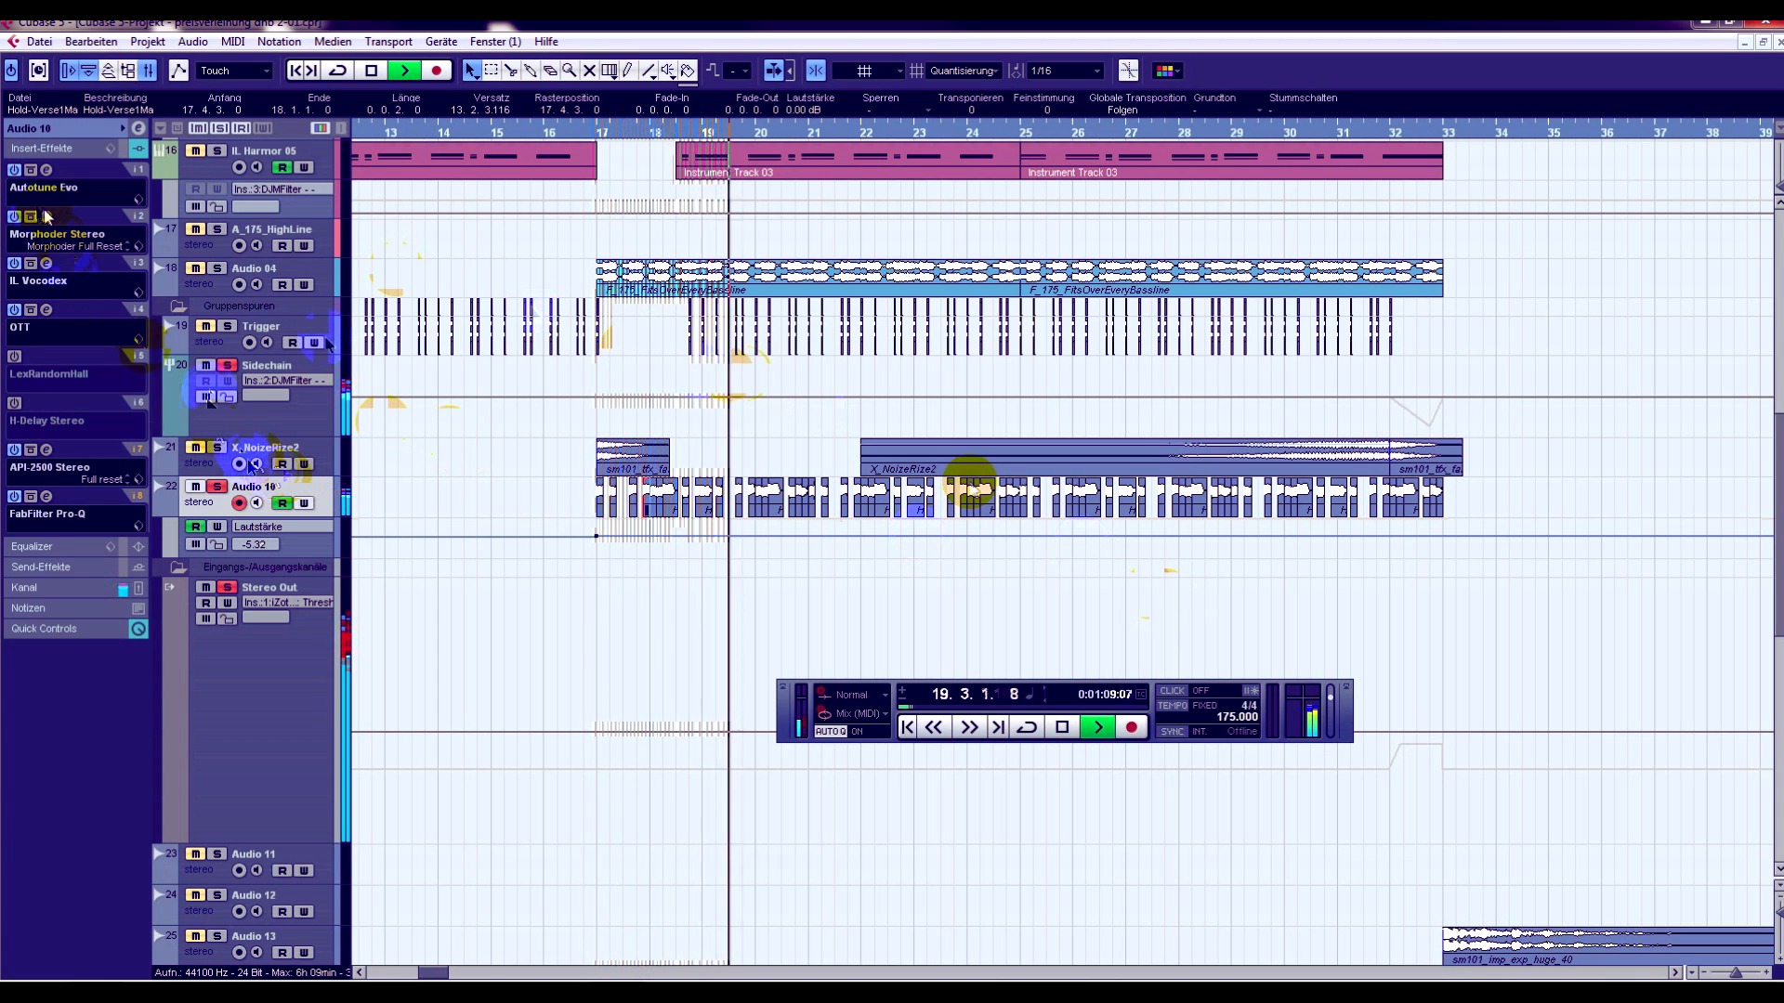
click(1065, 729)
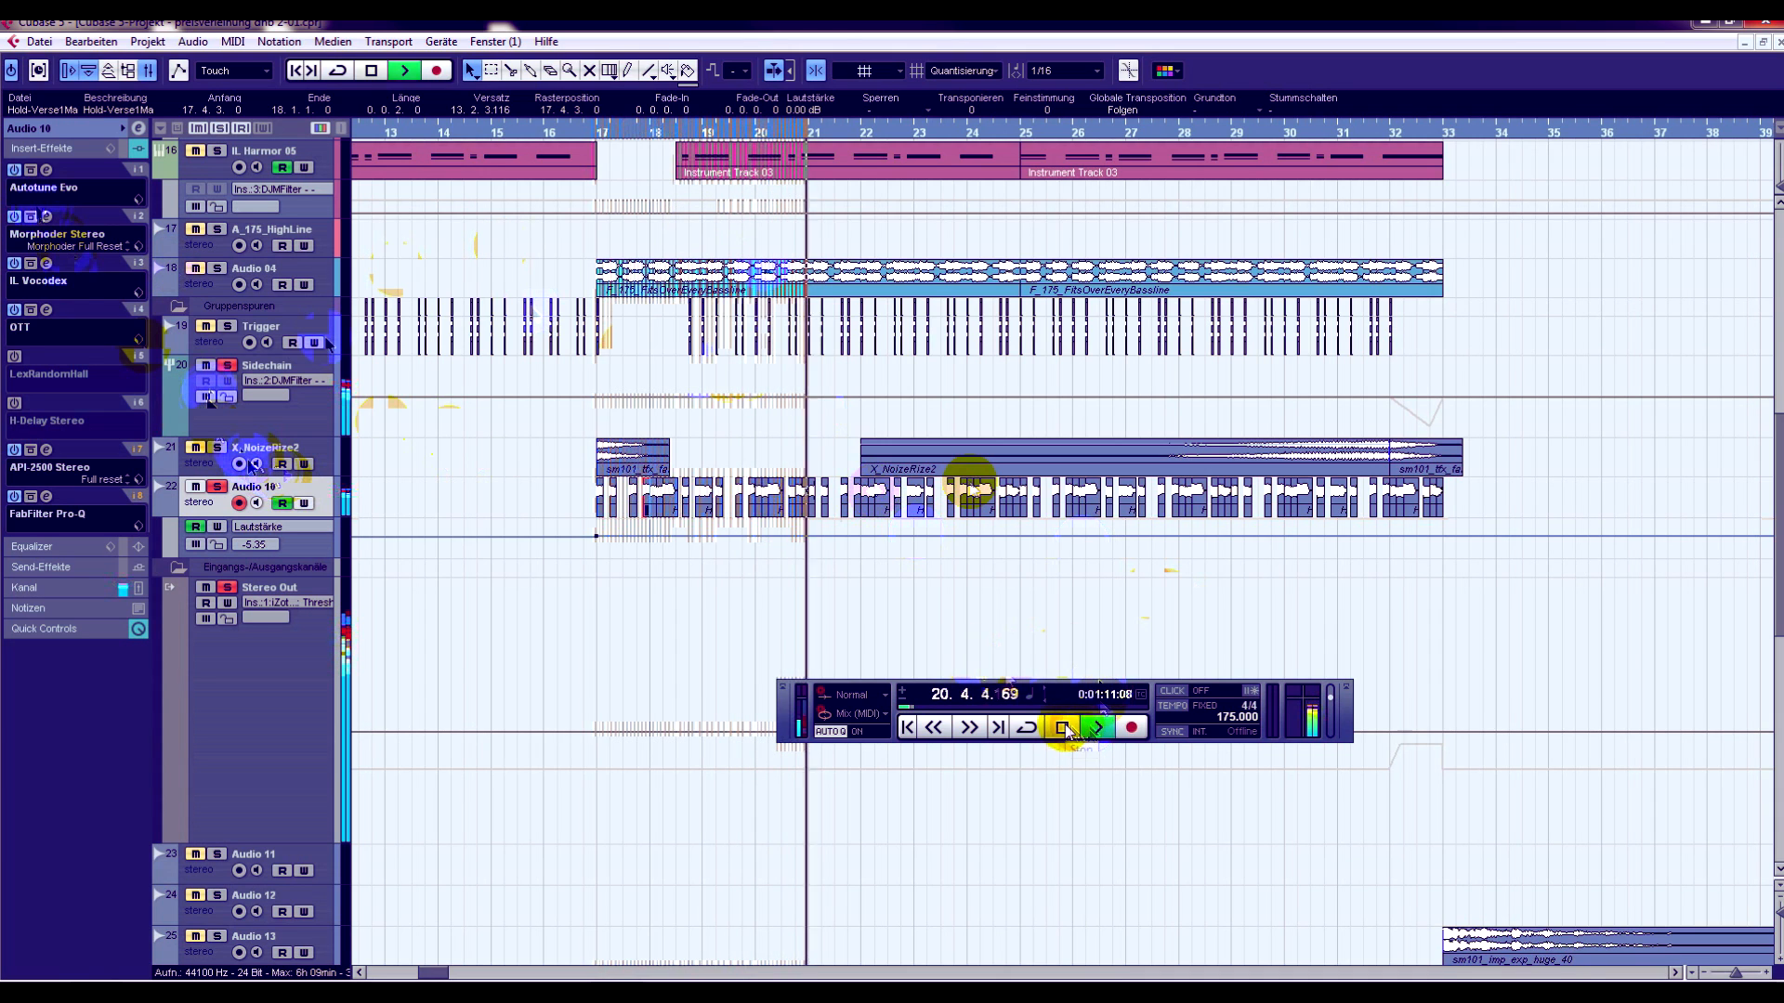
- Return the playhead to bar 17 and move the transport panel to free space among the lower tracks
click(605, 137)
mouse_move(589, 125)
mouse_down()
mouse_move(597, 99)
mouse_move(587, 116)
mouse_up()
scroll(1332, 417, down, 5)
scroll(675, 833, down, 4)
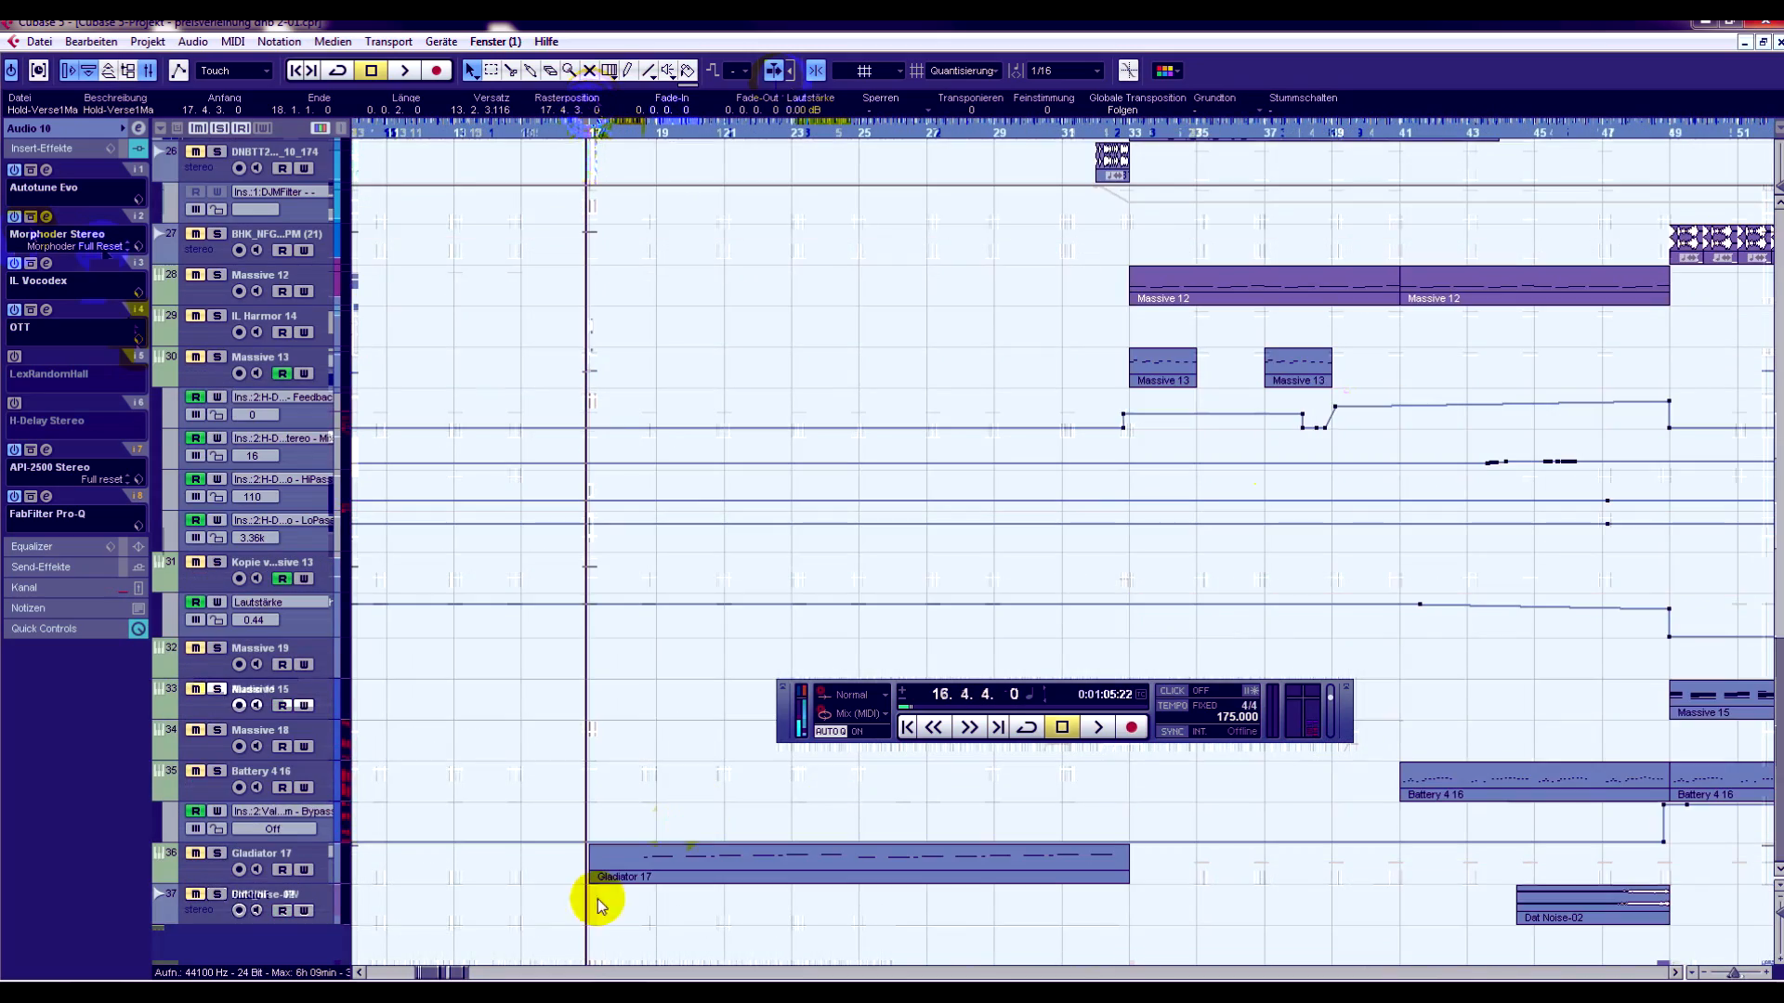
drag(437, 974, 472, 966)
drag(785, 719, 1021, 564)
- Solo the Battery 4 16 track at bar 49 and open its Battery 4 instrument over the arrangement
drag(492, 973, 491, 970)
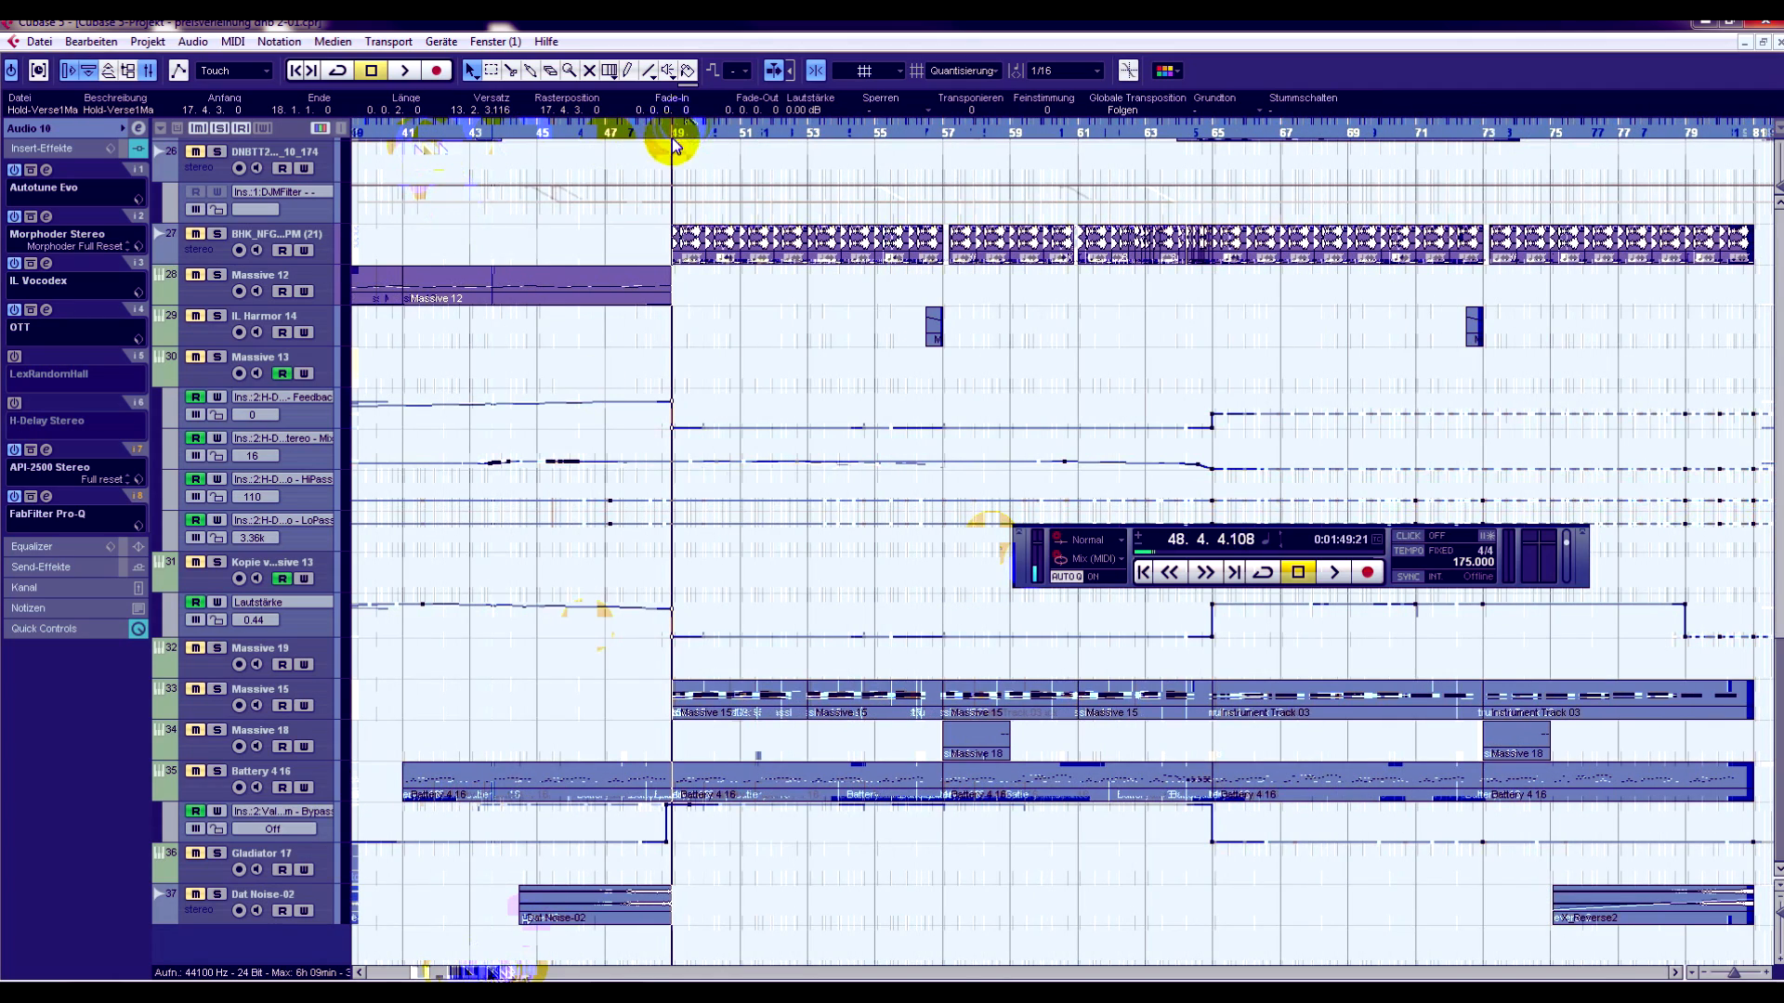
click(221, 771)
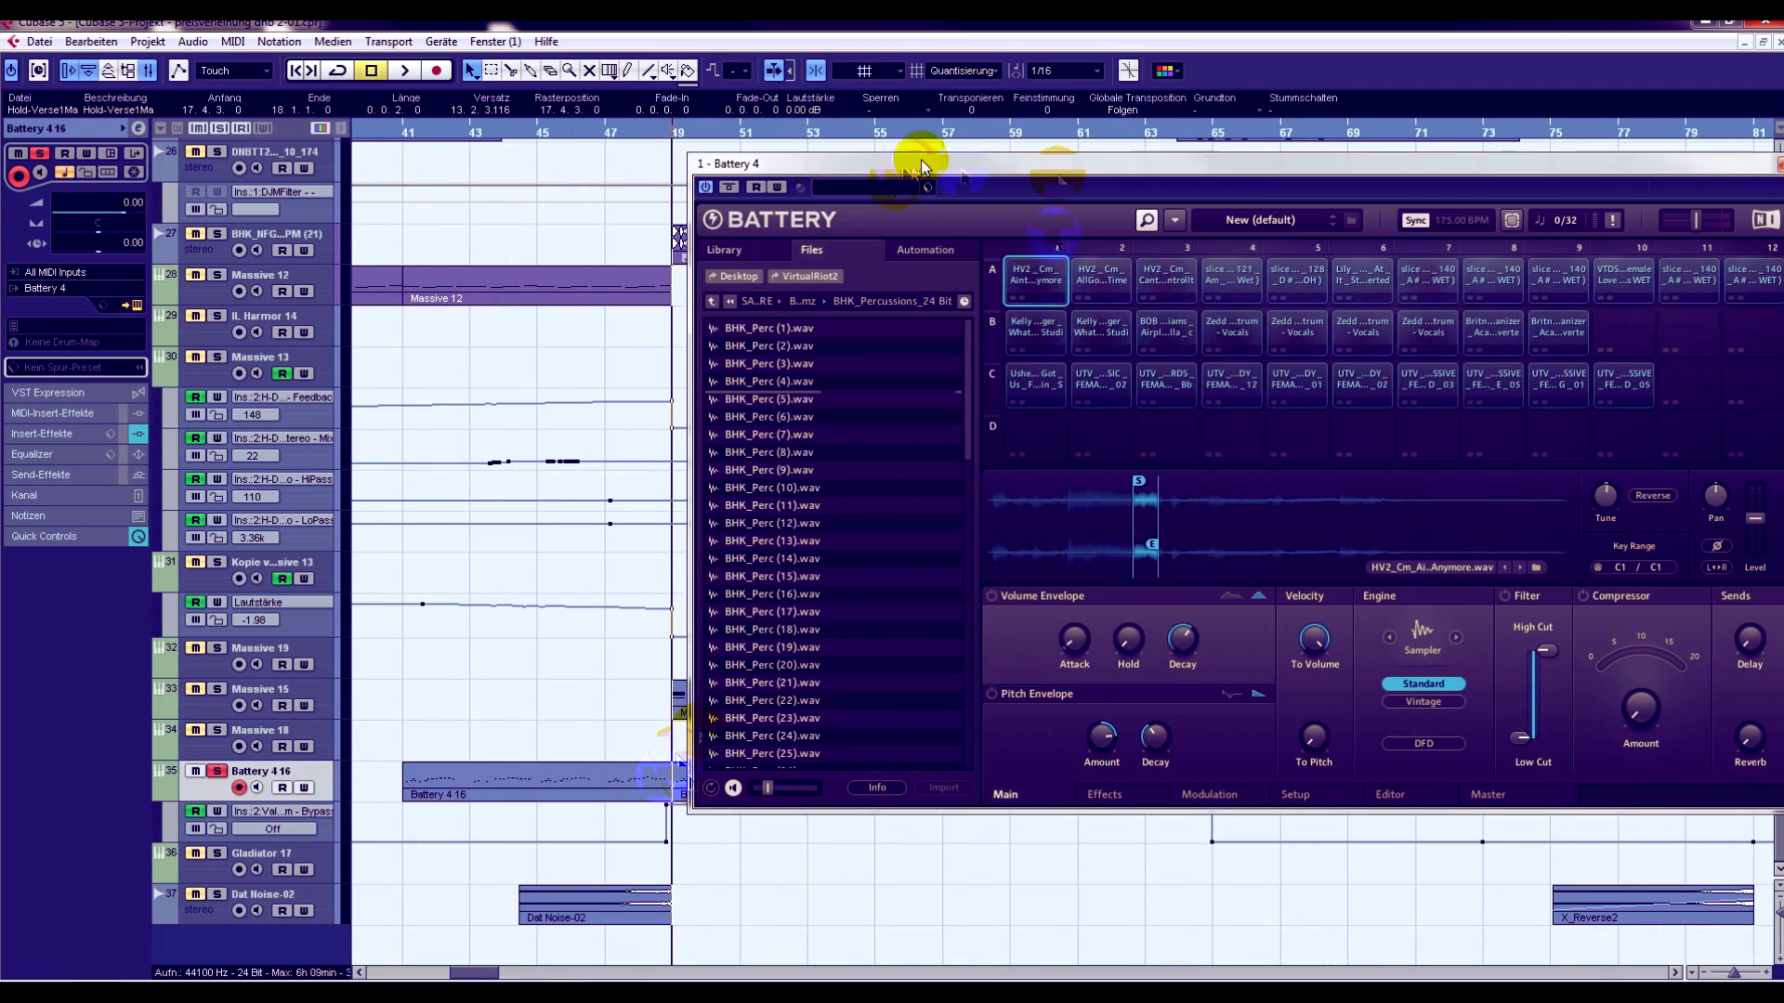
drag(923, 168, 656, 166)
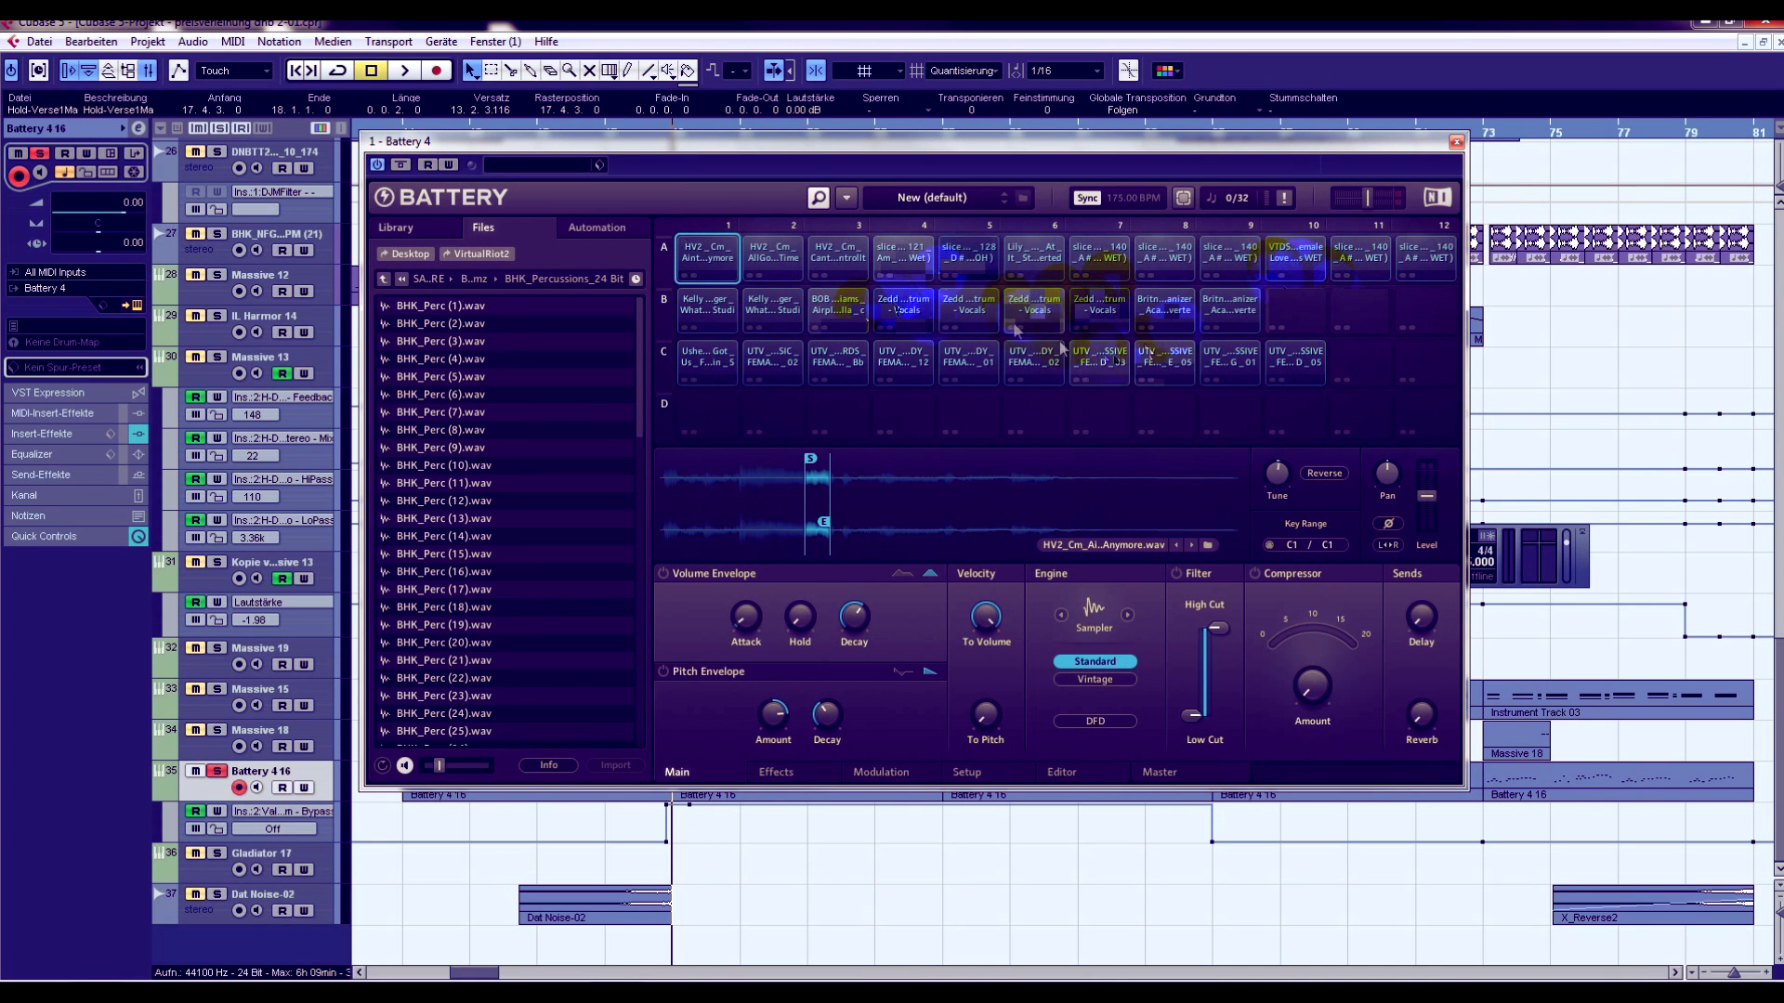
- Audition the vocal samples in Battery cells B4, B3, A2, A3, A1 and C1
click(903, 305)
click(837, 305)
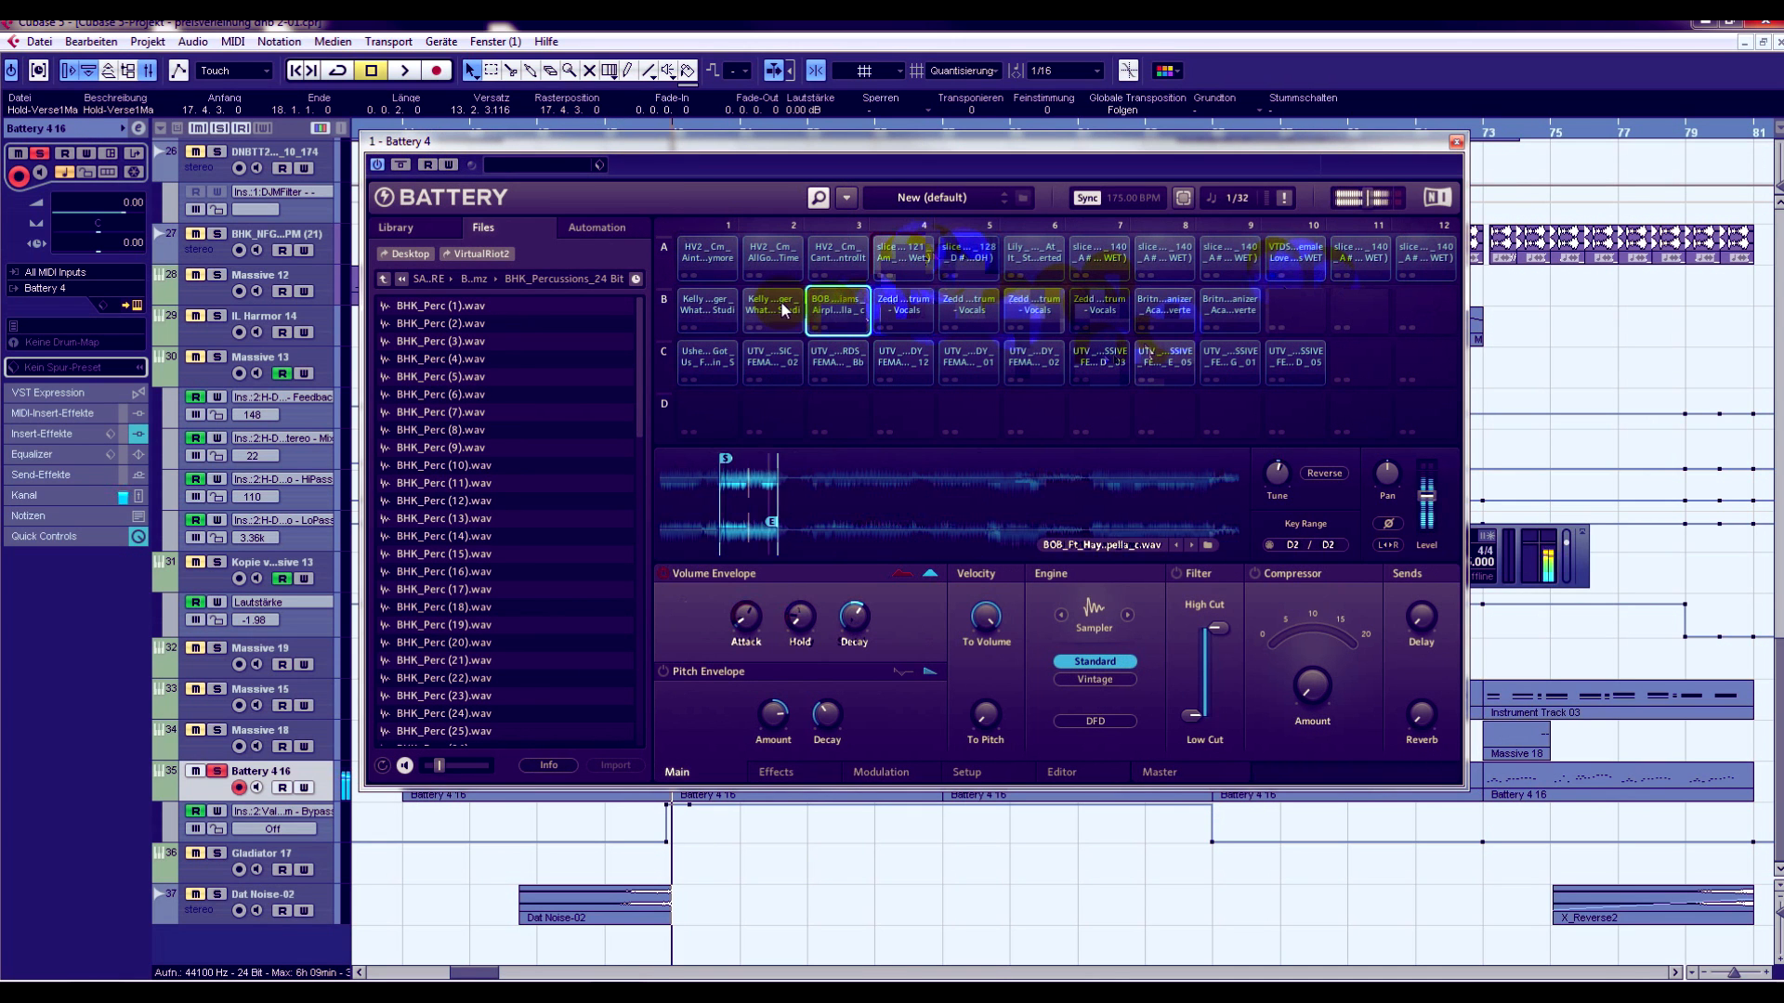
click(781, 251)
click(831, 251)
click(720, 253)
click(711, 361)
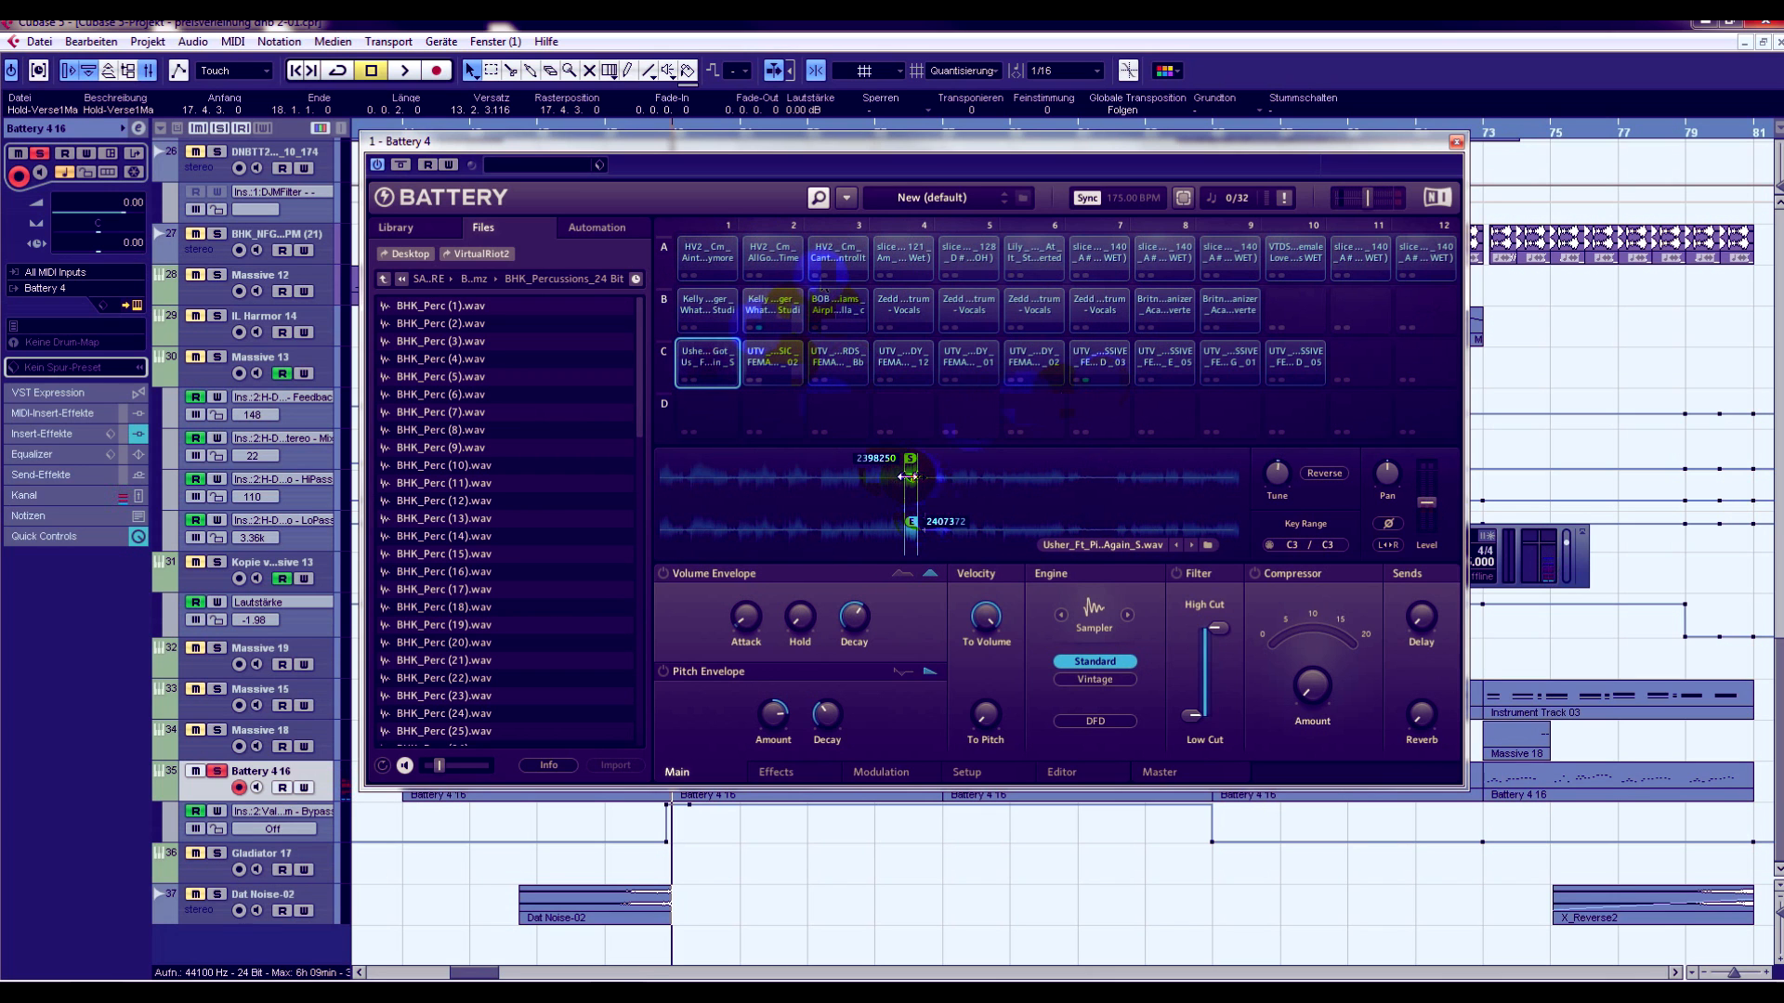
- Audition the vocal samples in Battery cells B2, B3, A3 and A2, then B2 again and B1
click(752, 316)
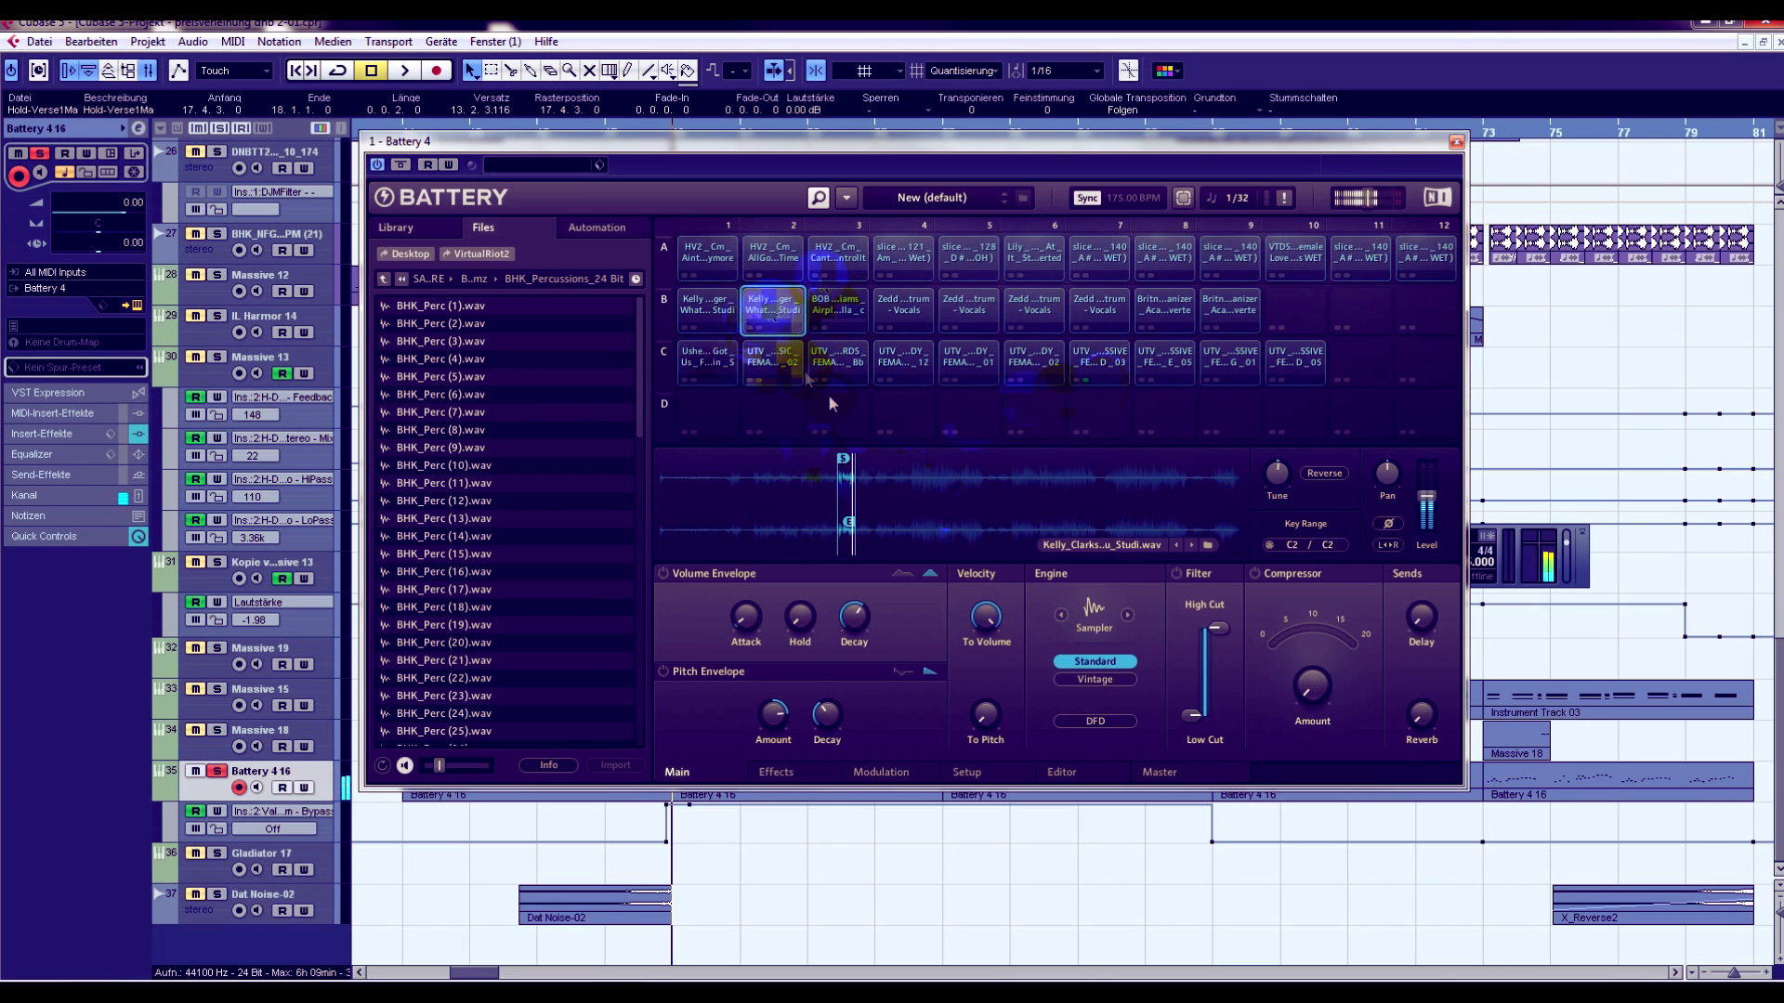
click(832, 316)
click(829, 260)
click(776, 271)
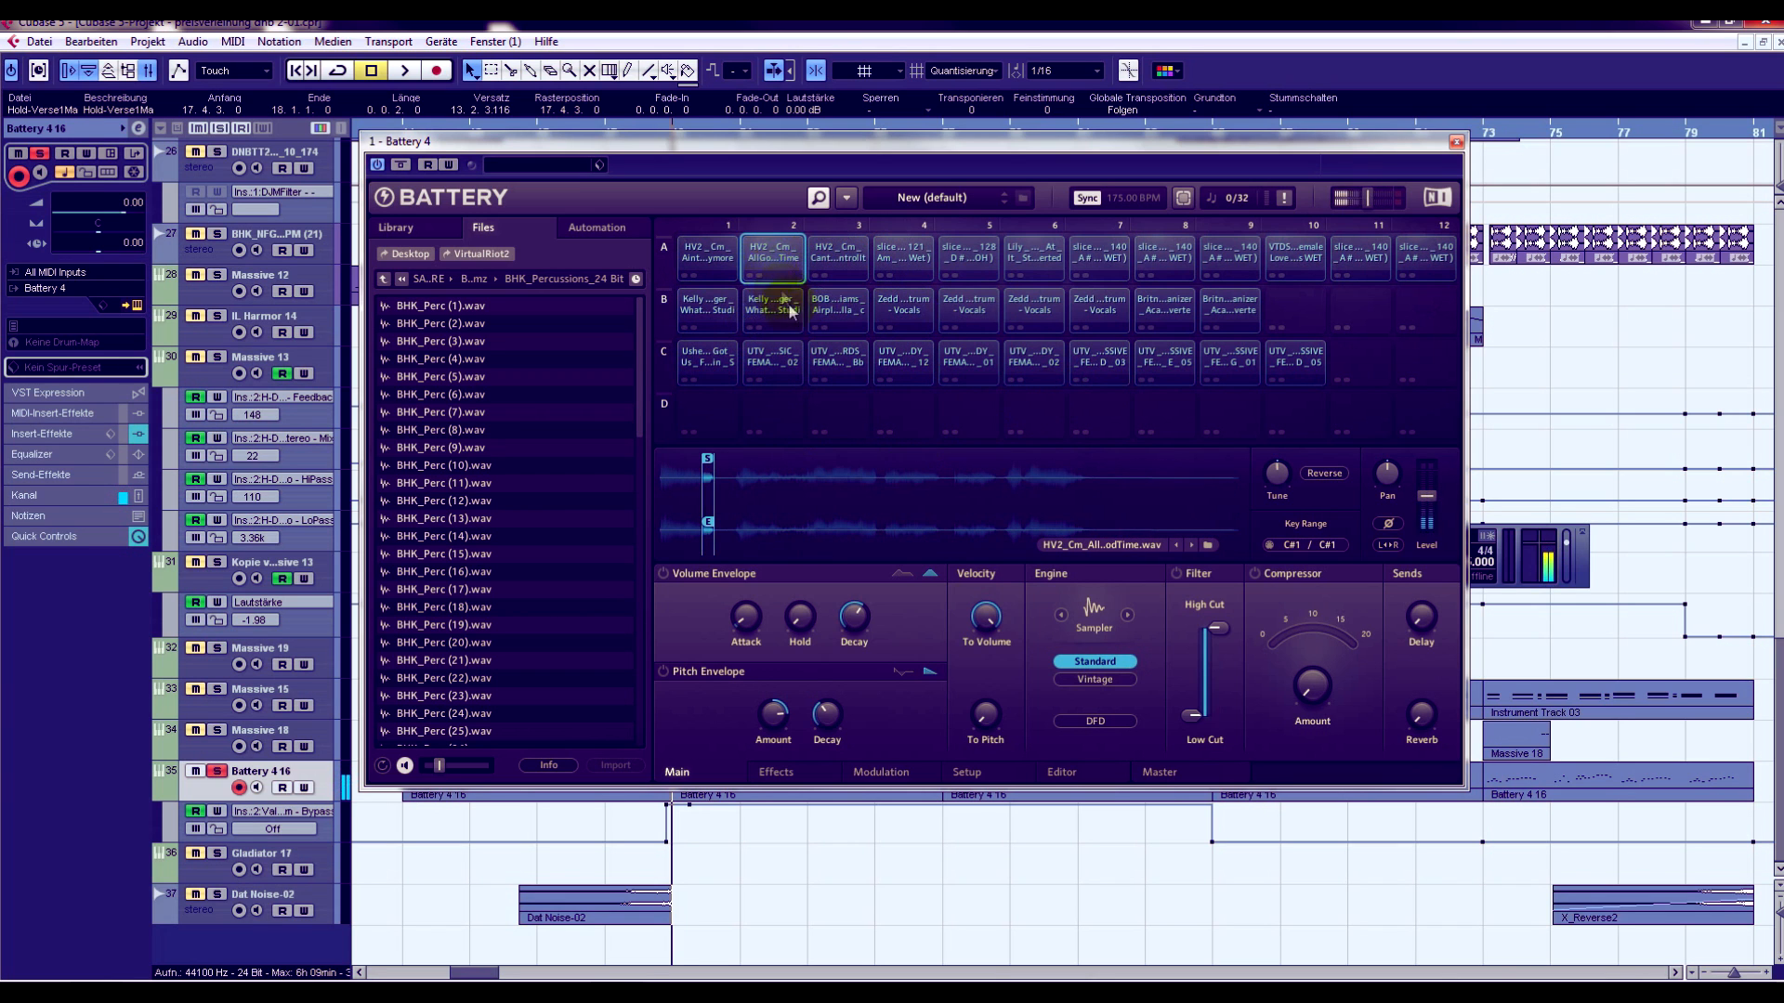
click(784, 323)
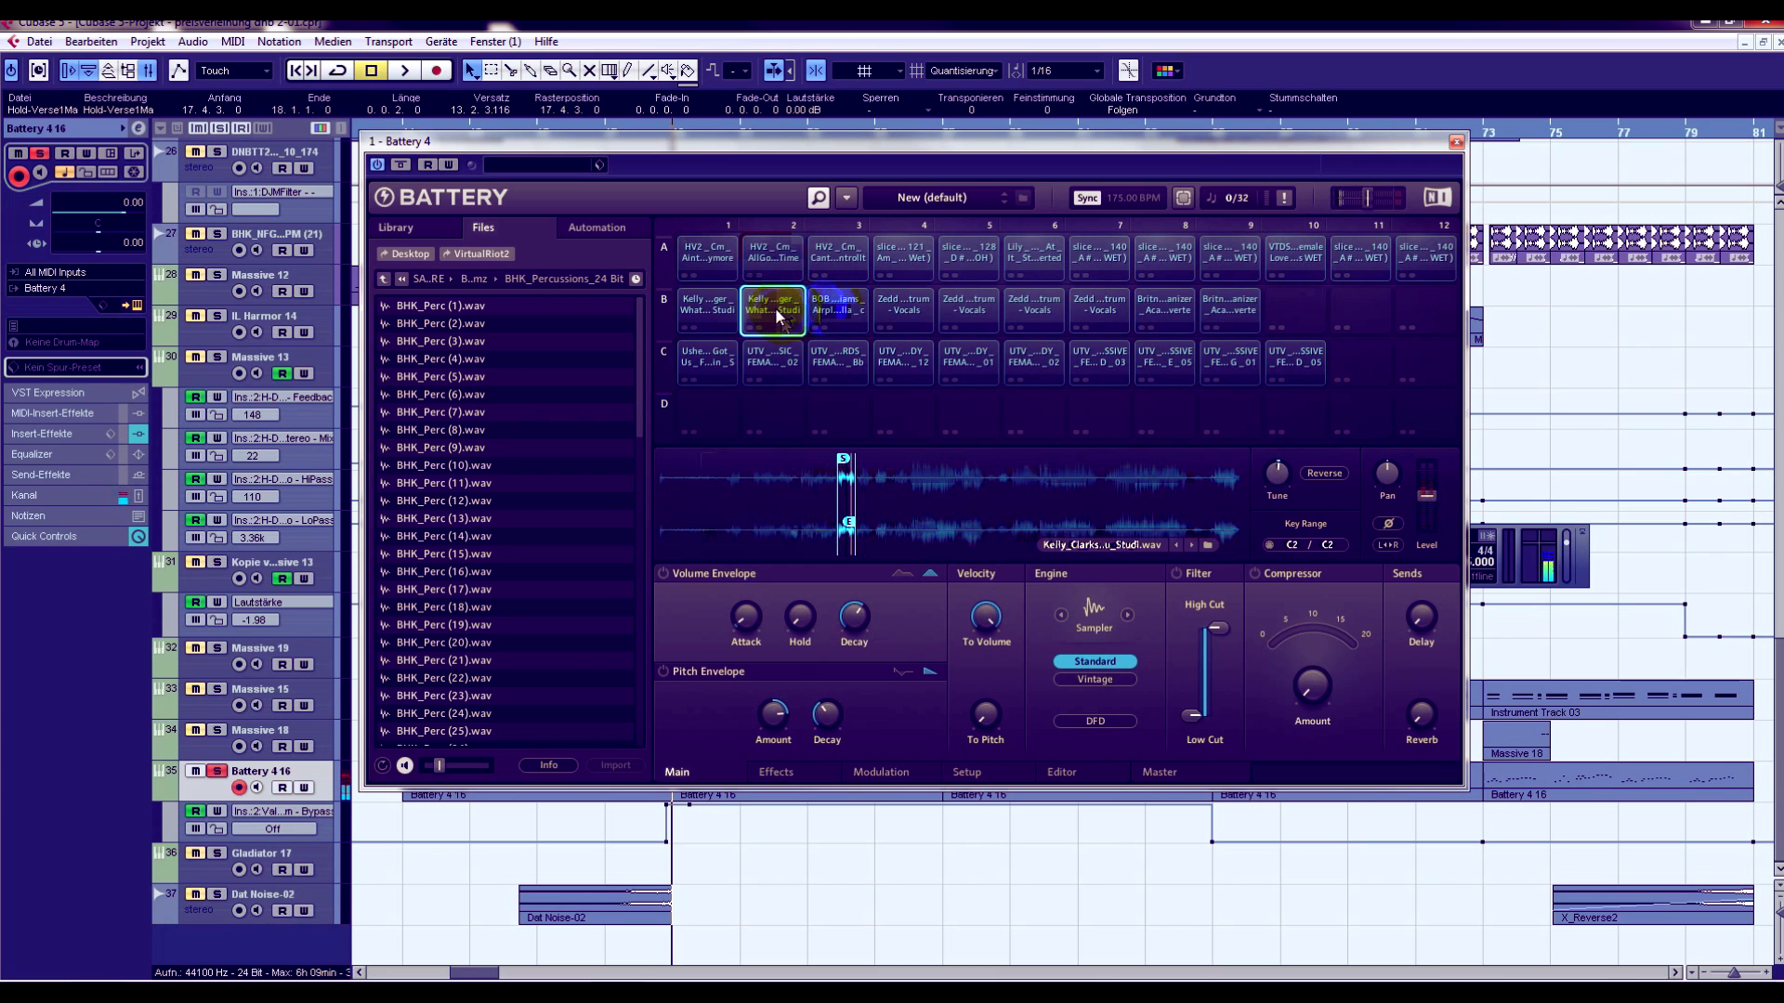
click(706, 304)
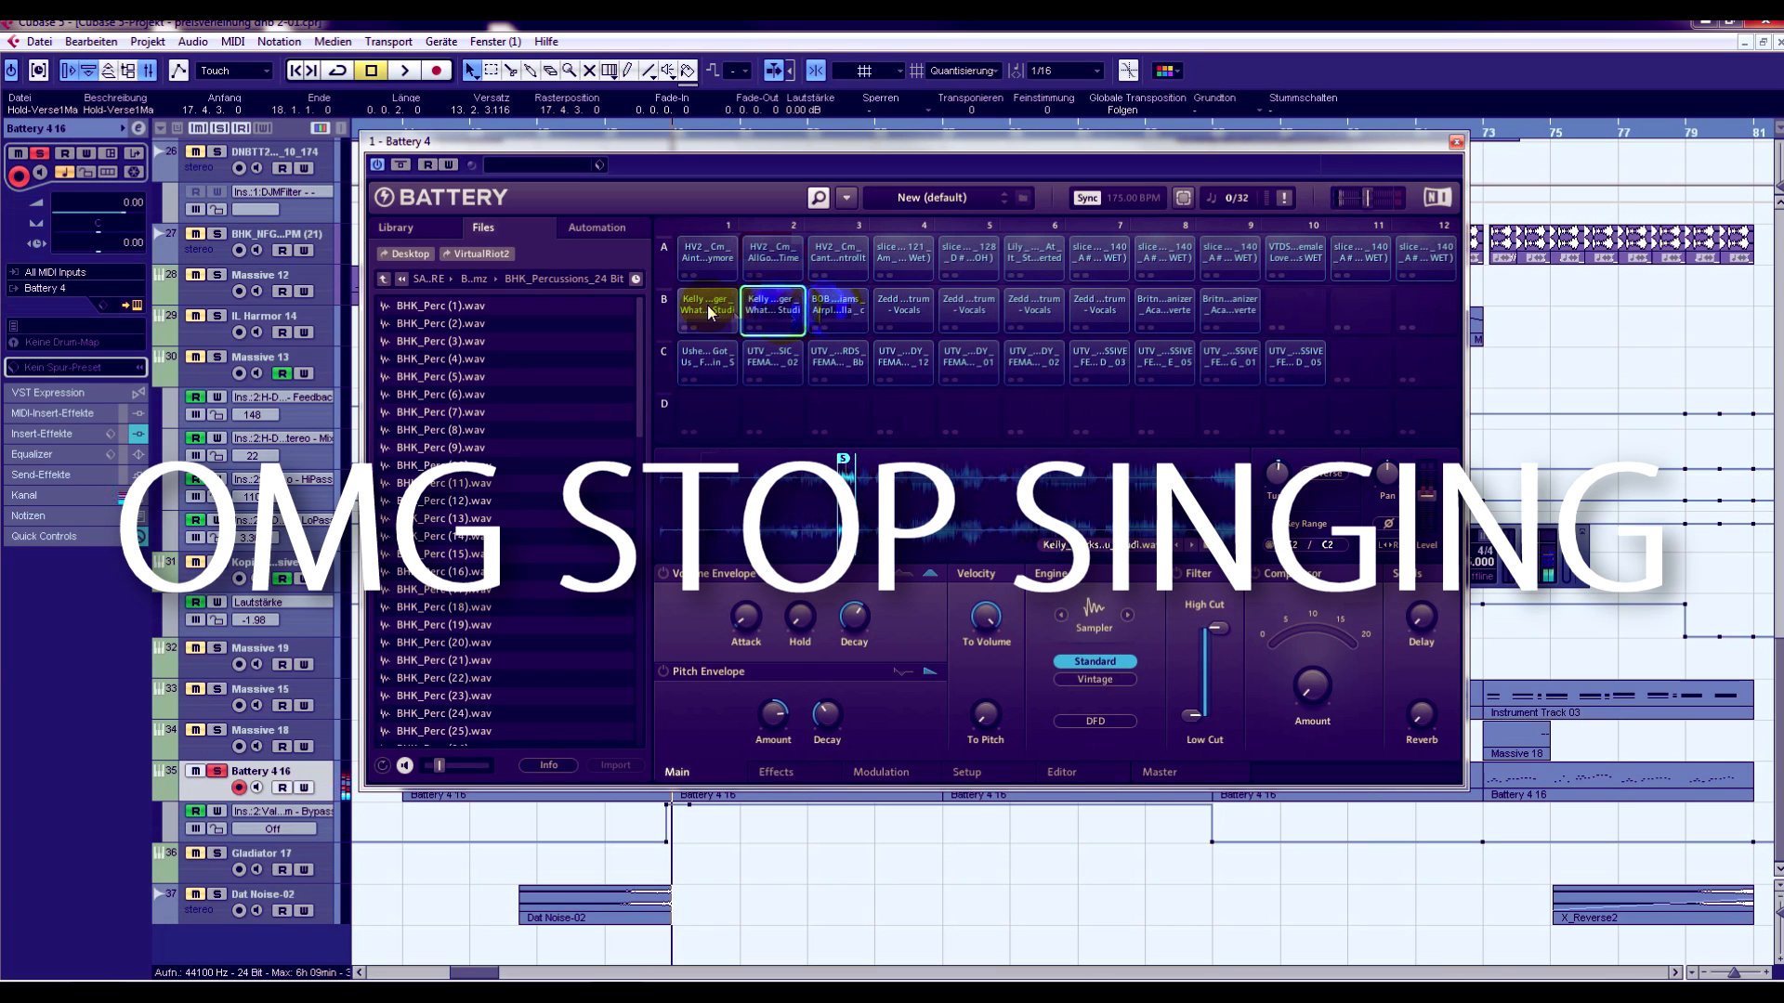
- Audition the vocal samples in Battery cells B1 and B6, and close the Battery 4 instrument
click(706, 305)
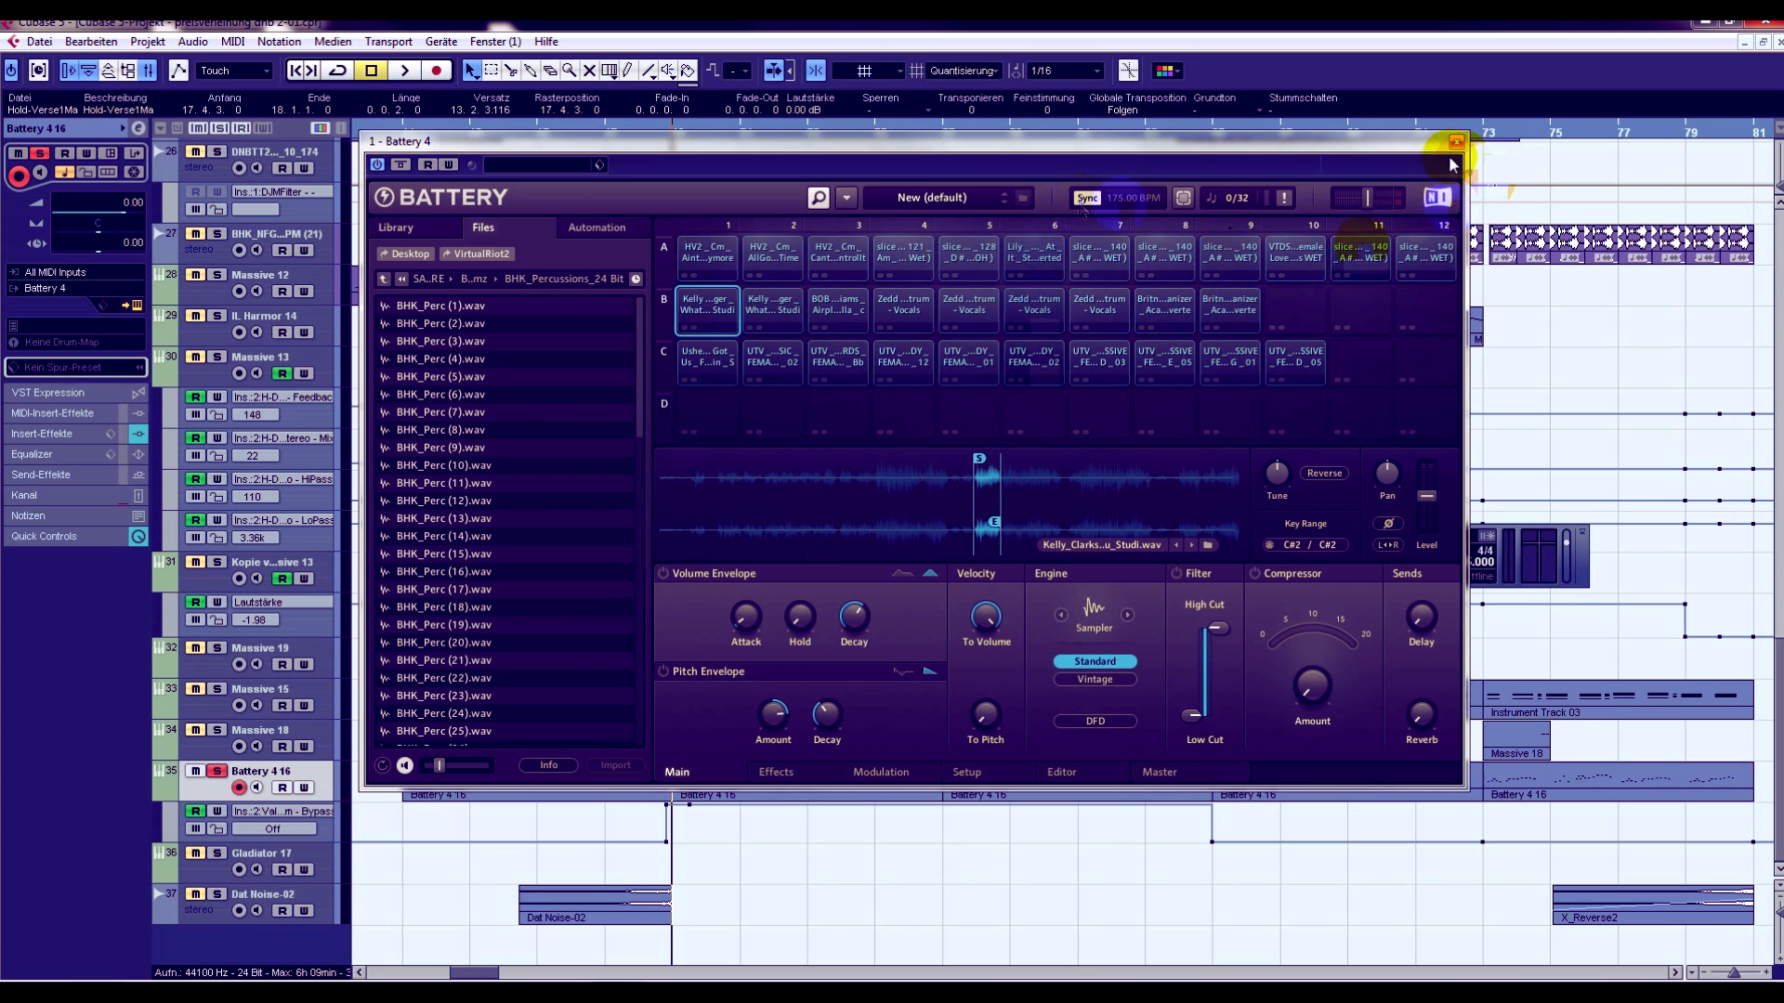
click(1032, 310)
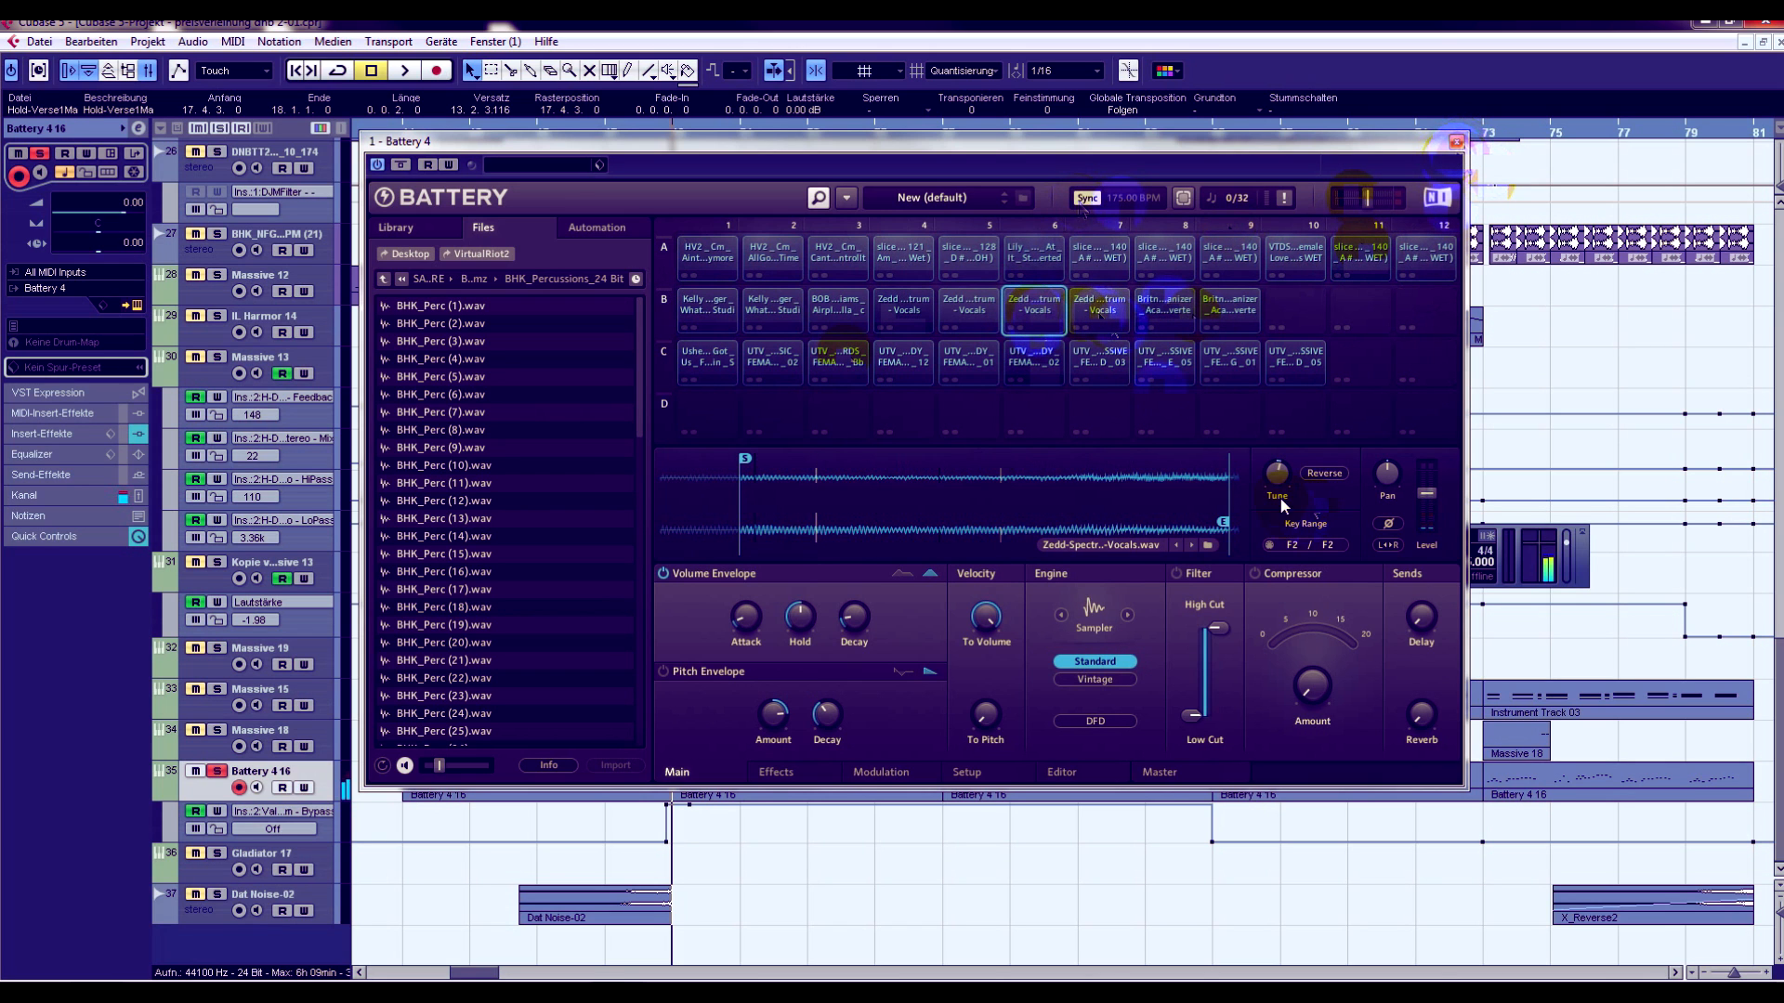
click(1456, 144)
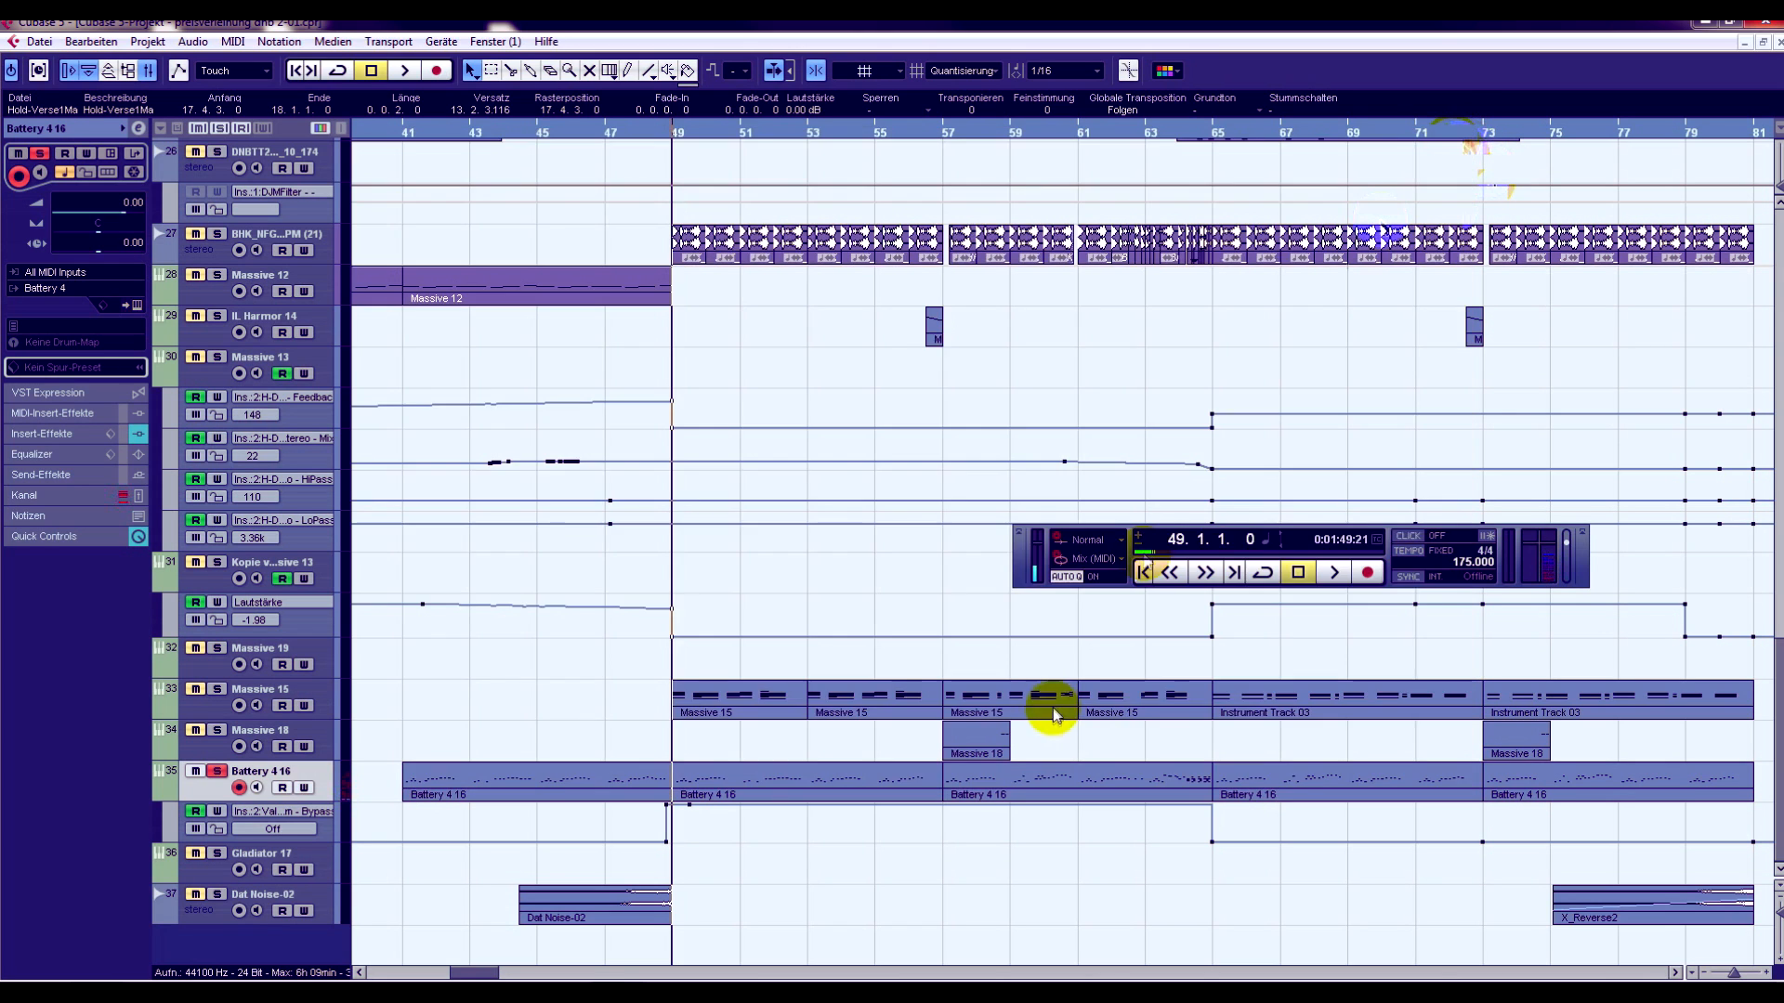
- Examine the note pattern of the Battery 4 16 part starting at bar 49 in the key editor, and return to the arrangement
double_click(744, 793)
scroll(366, 493, down, 2)
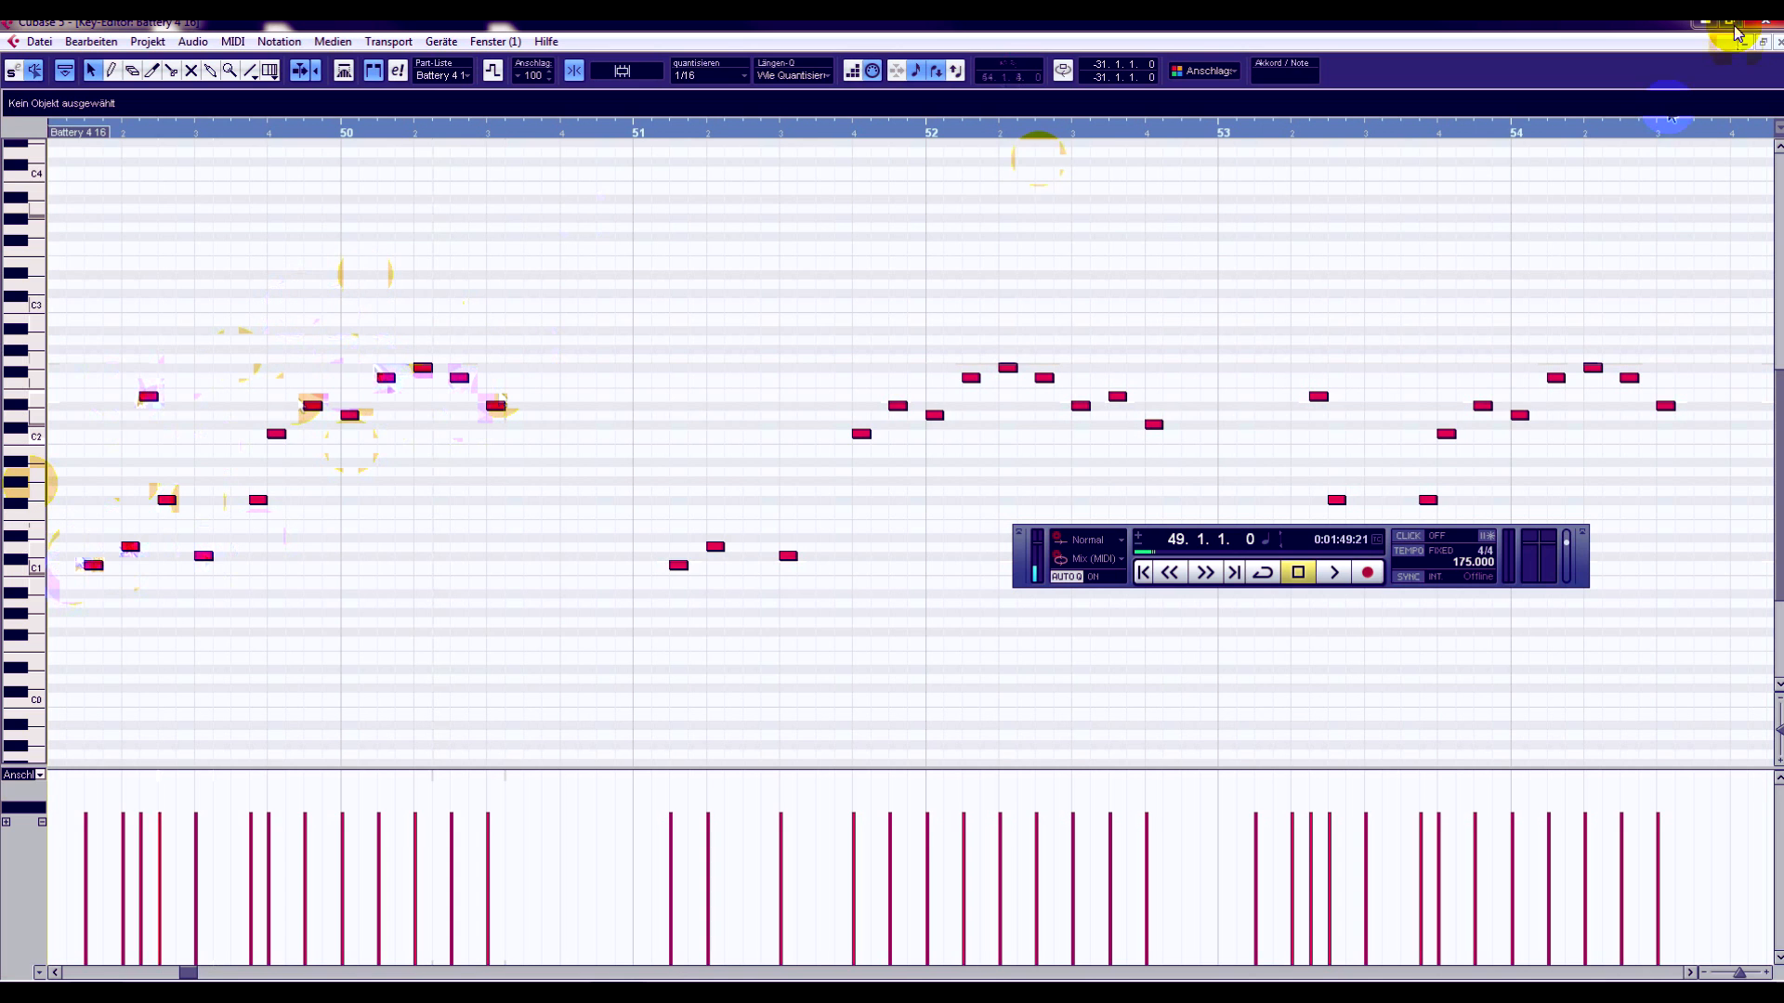
click(1775, 44)
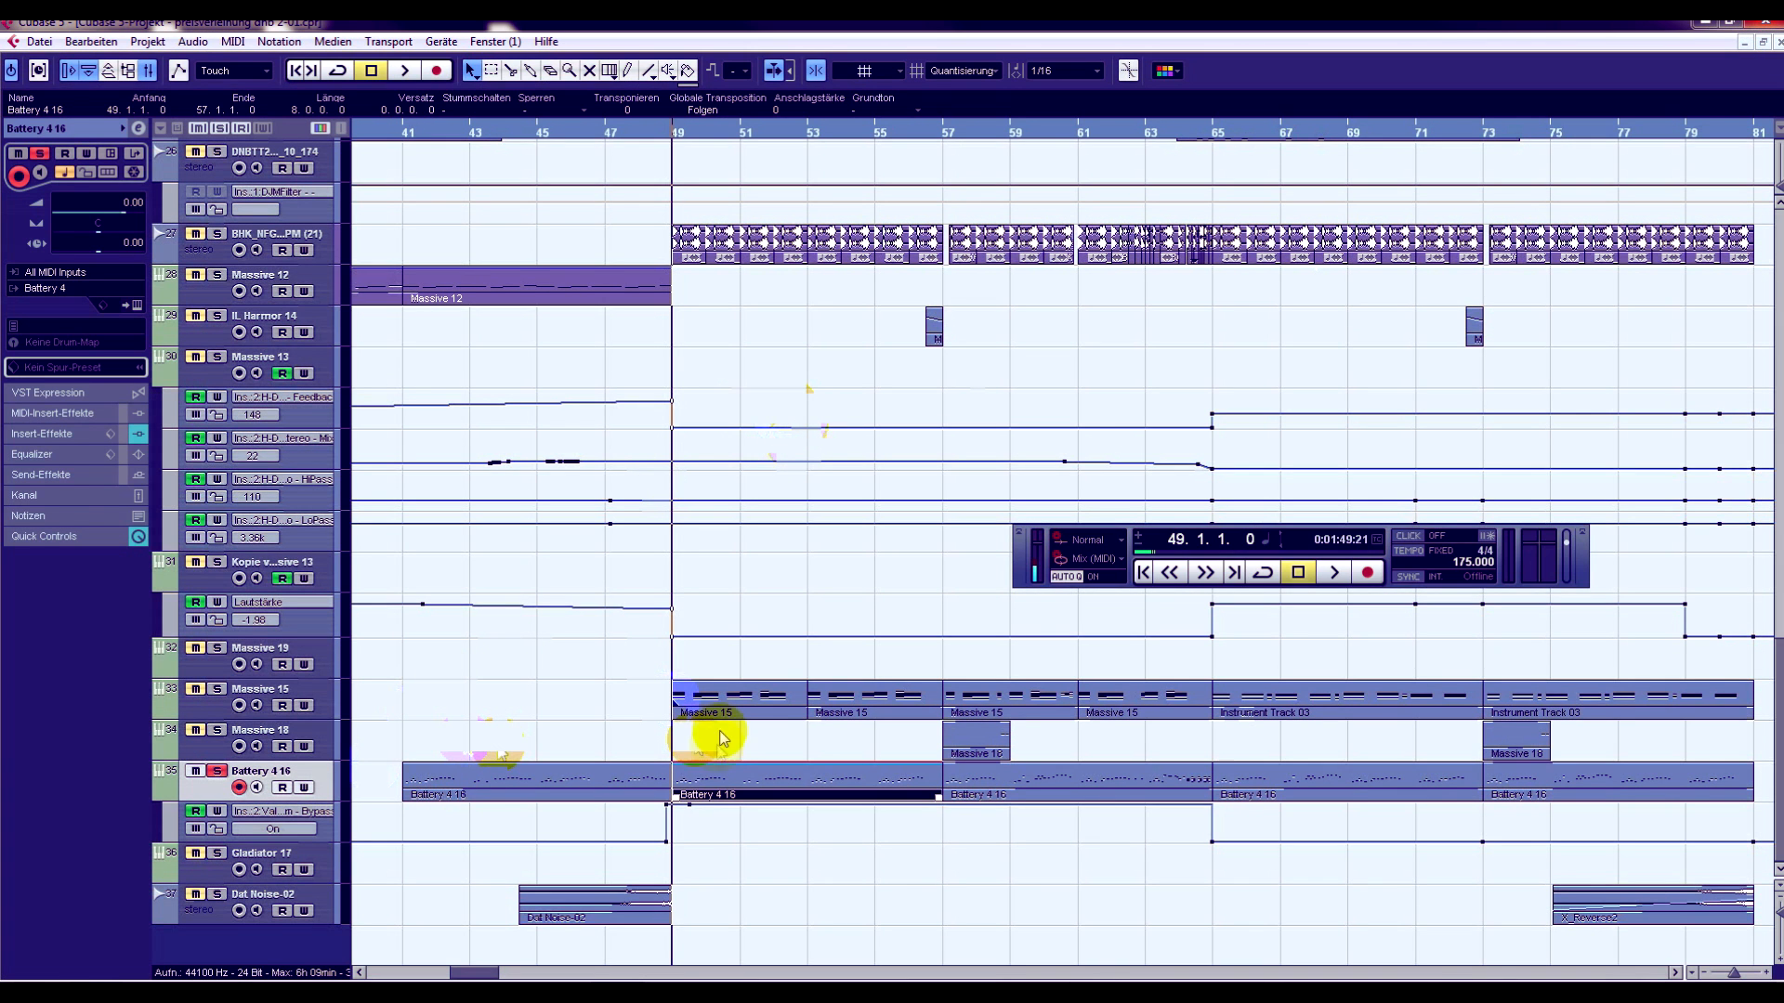
- Turn off all track solos and play the full arrangement from bar 49
click(220, 130)
click(406, 72)
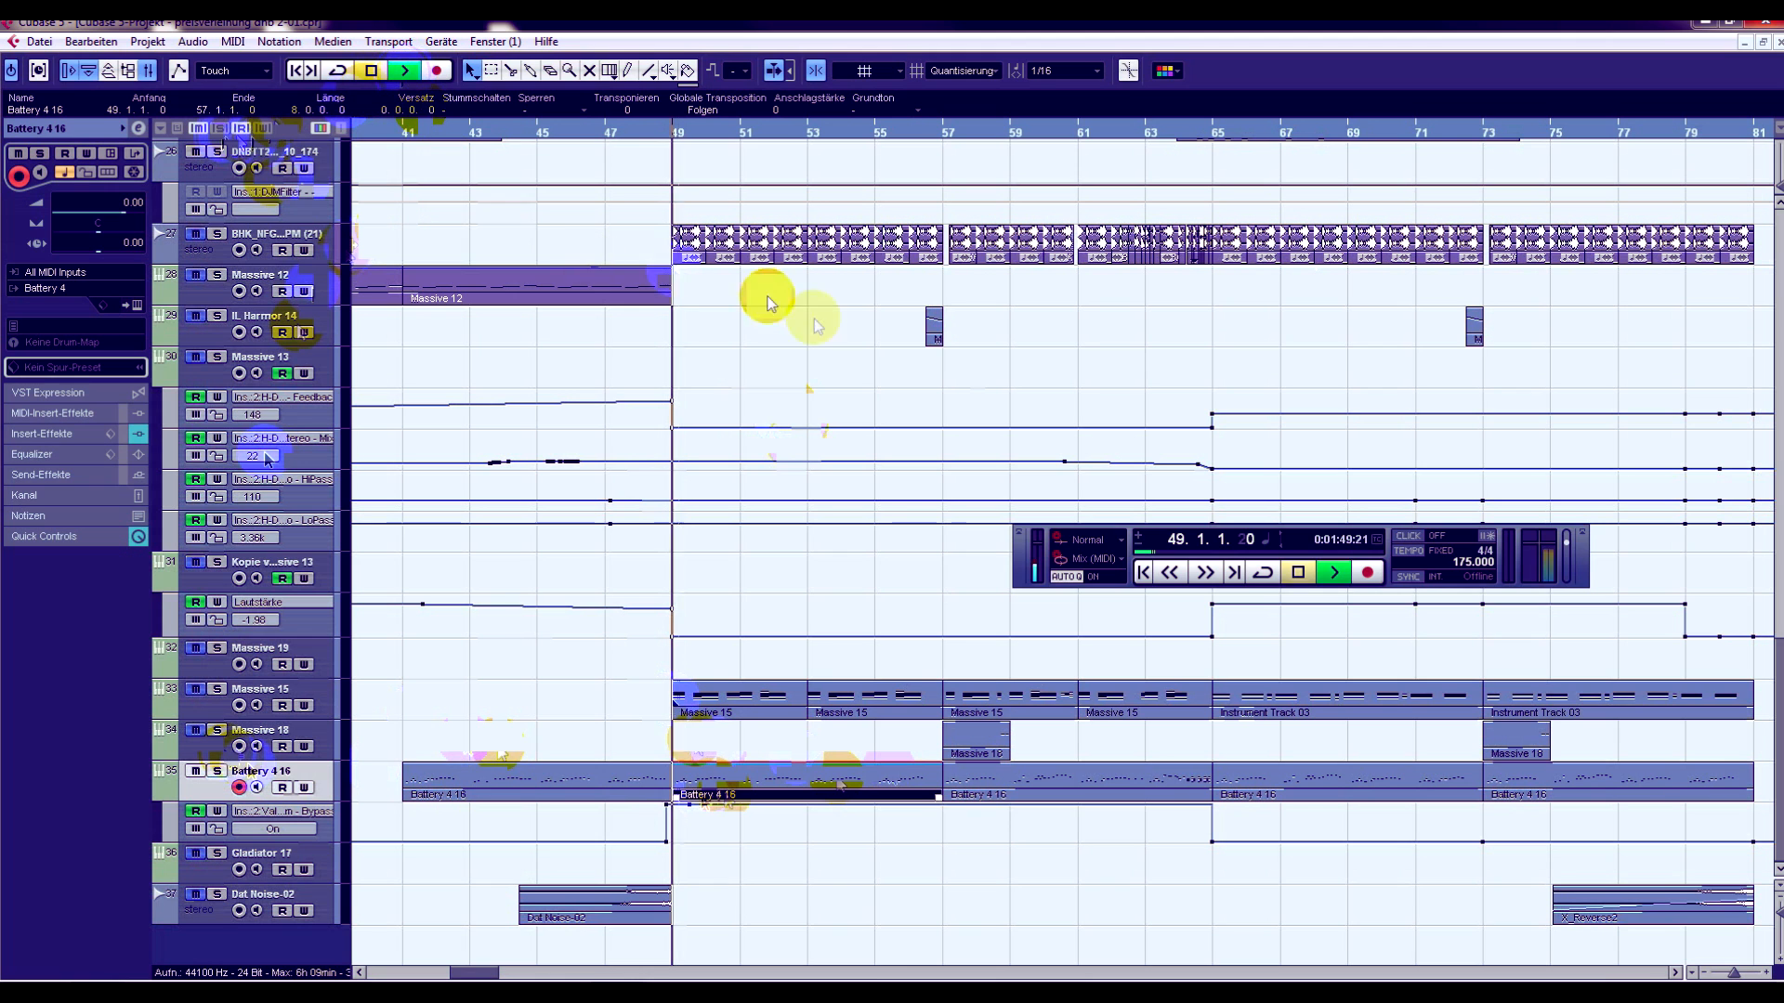